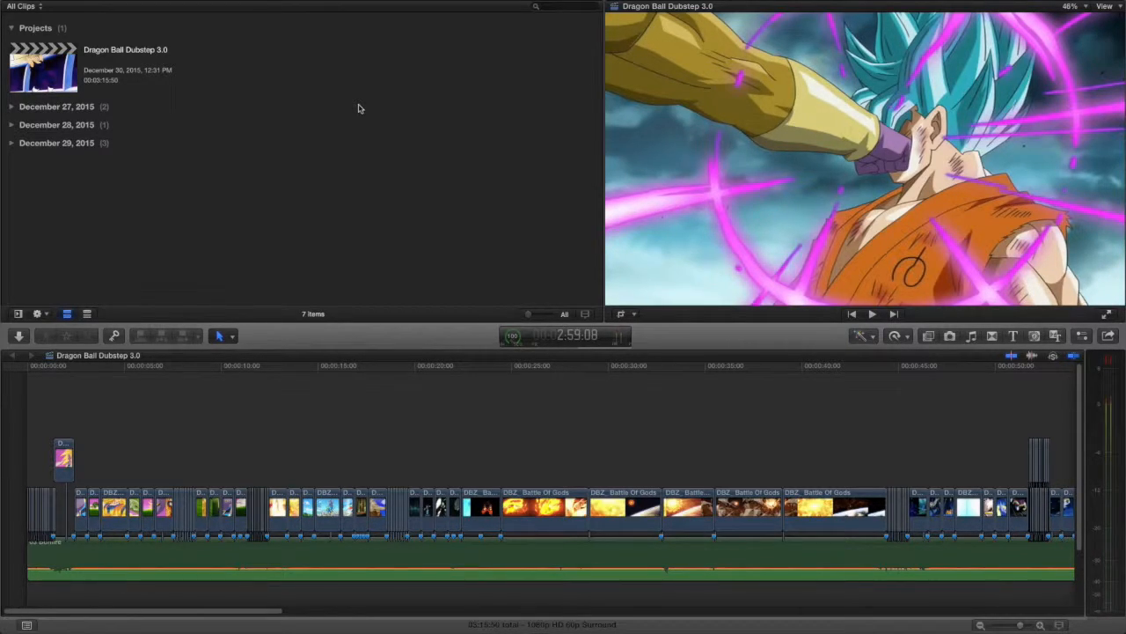
# - Zoom out the timeline to survey the whole Dragon Ball Dubstep 3.0 edit from start to end
pyautogui.click(141, 365)
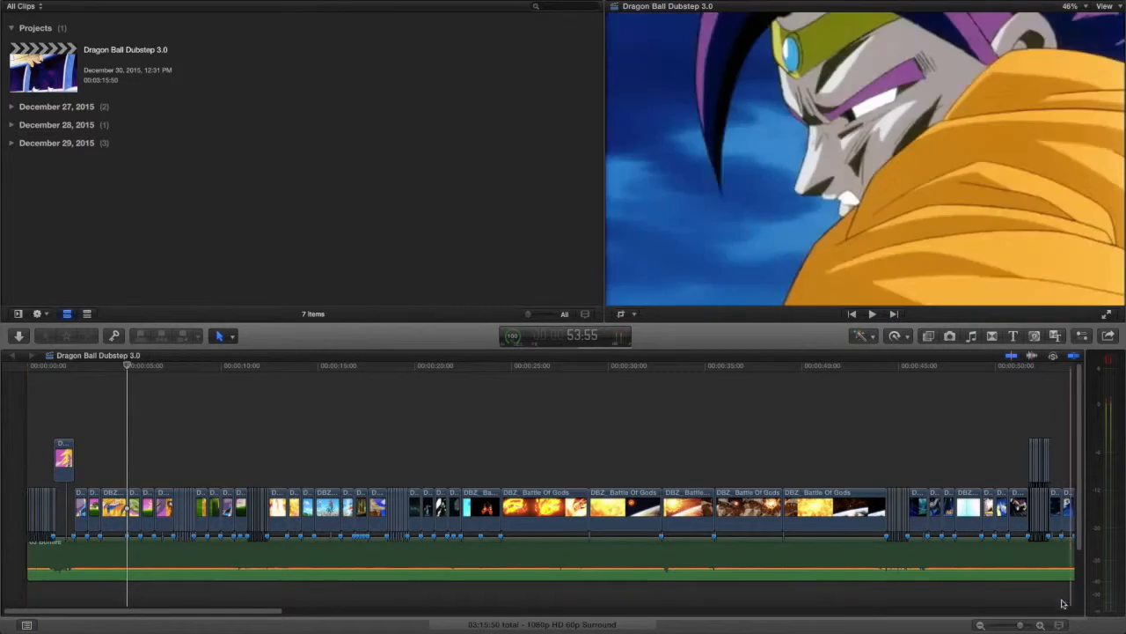
pyautogui.click(980, 624)
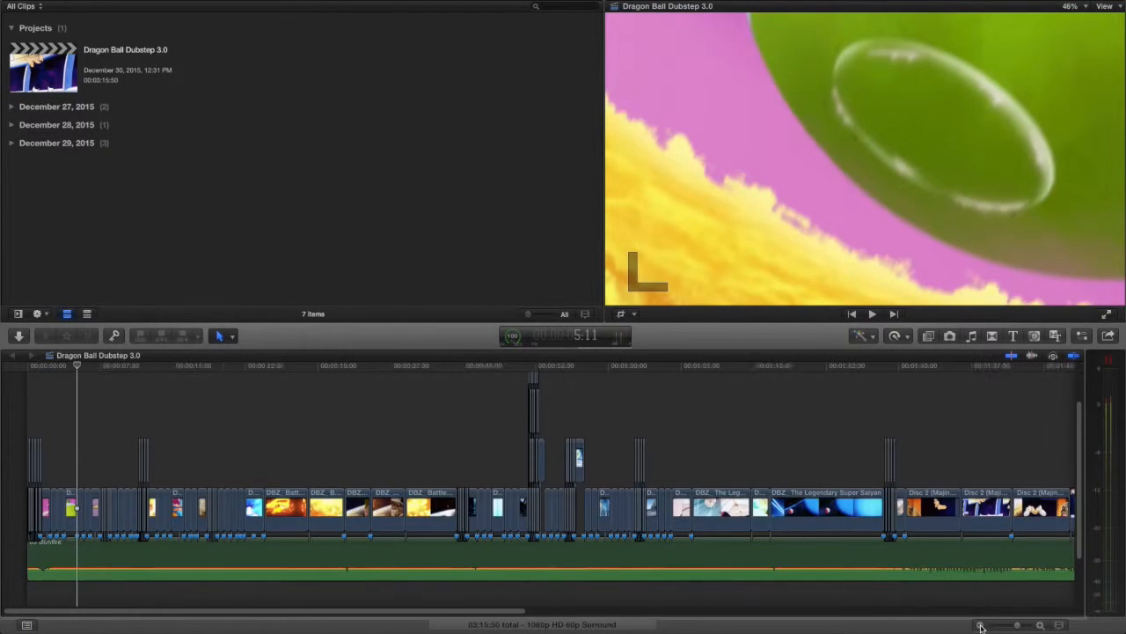
pyautogui.click(980, 624)
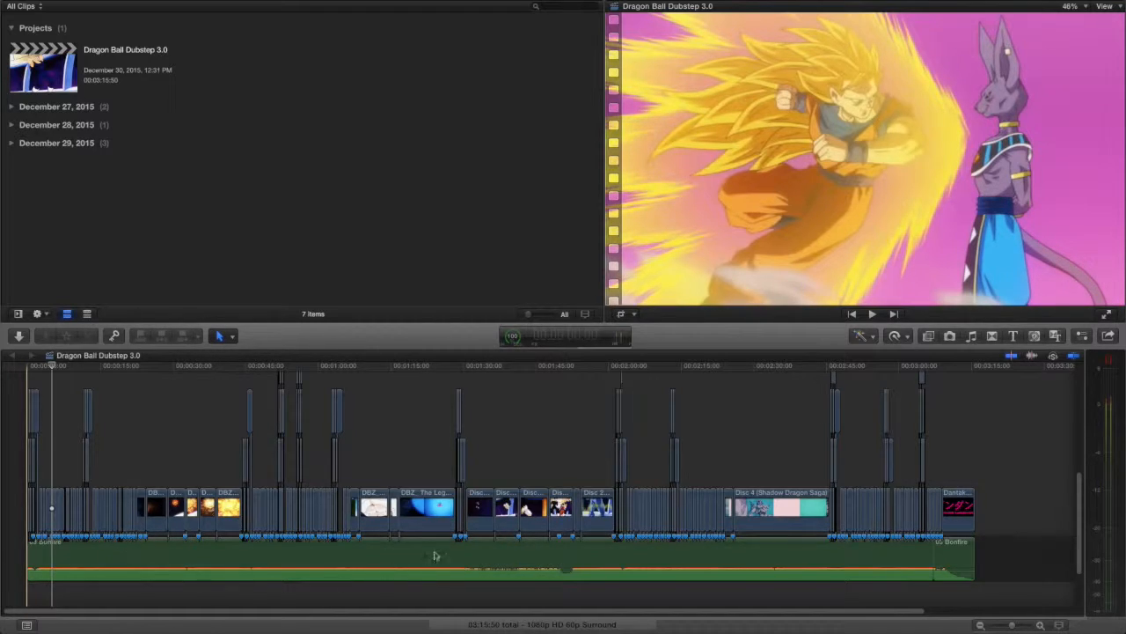
# - Extend the start of the 03 Bonfire audio clip to uncover its intro before the first video clip, and reverse that extension
pyautogui.click(29, 557)
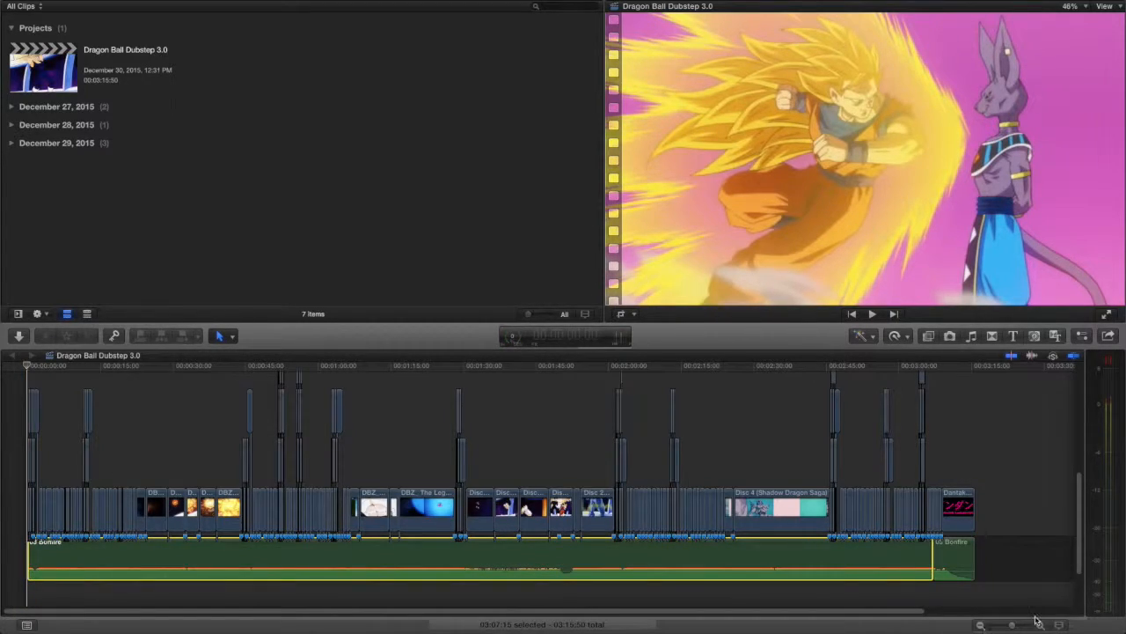
pyautogui.press('super+equal')
pyautogui.press('super+equal')
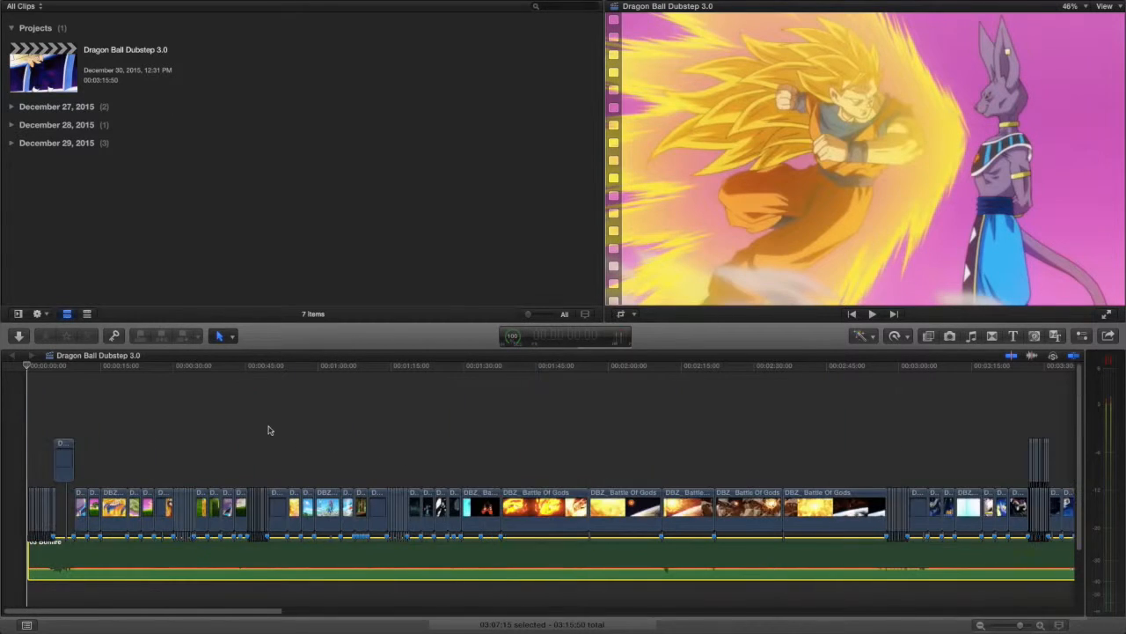
pyautogui.press('super+equal')
pyautogui.hscroll(-5, 37, 555)
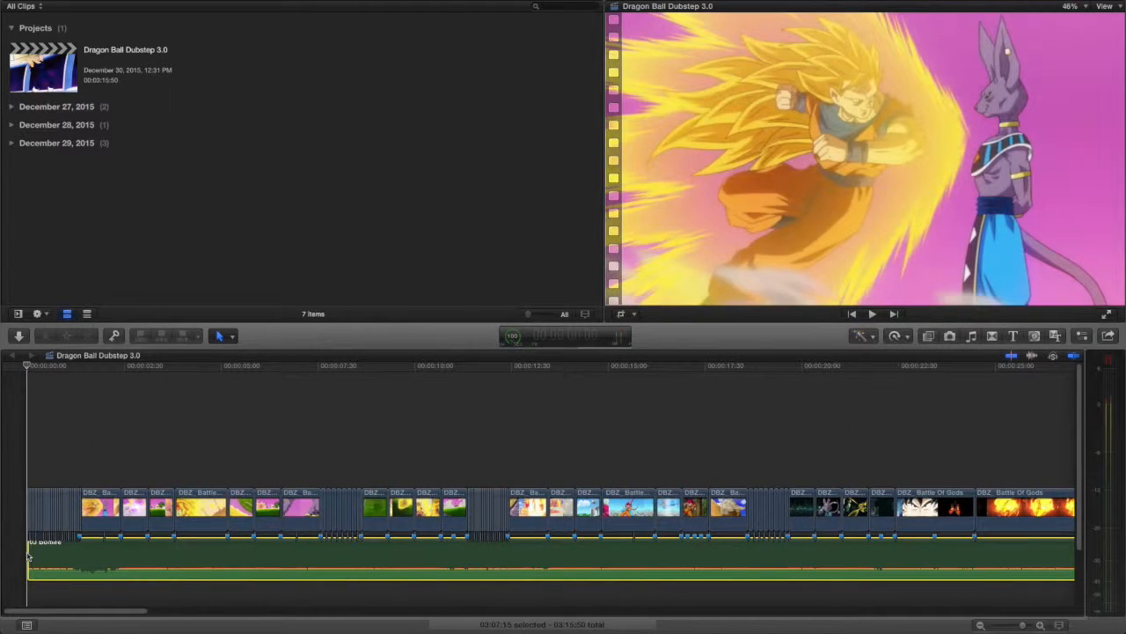
pyautogui.moveTo(29, 554); pyautogui.dragTo(2, 552)
pyautogui.moveTo(191, 526); pyautogui.dragTo(192, 525)
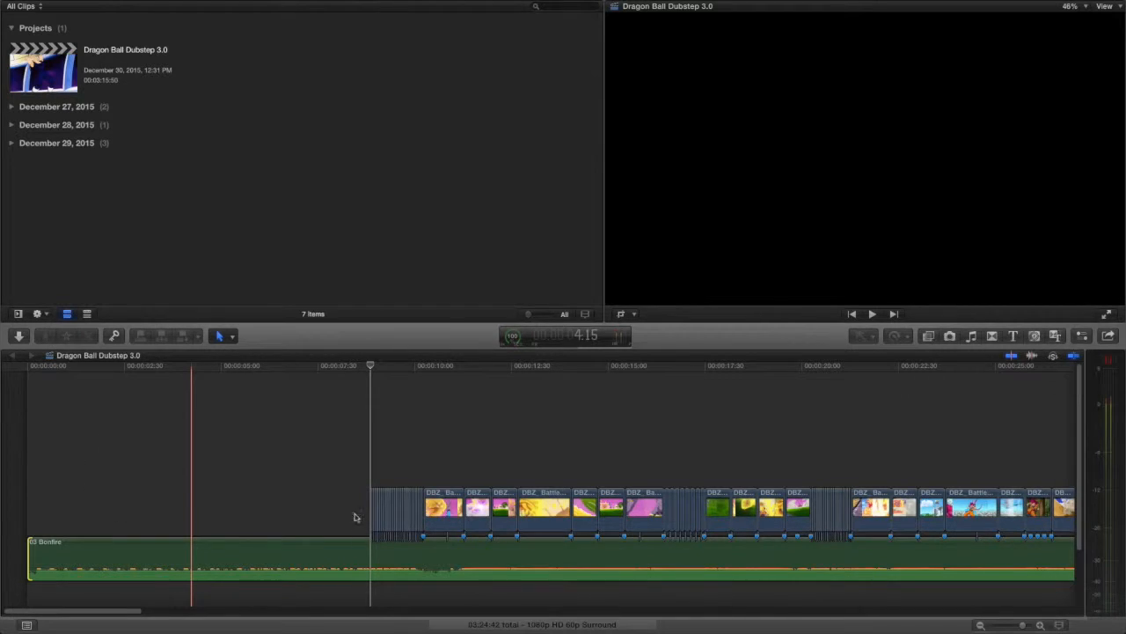
pyautogui.click(261, 497)
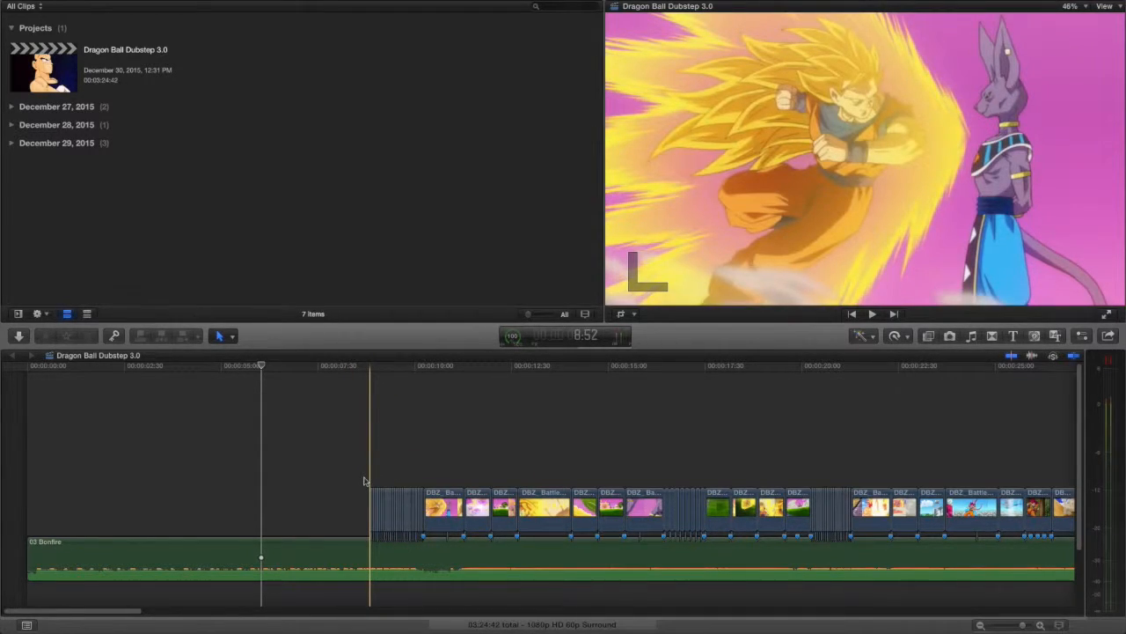
pyautogui.hotkey('alt', '[')
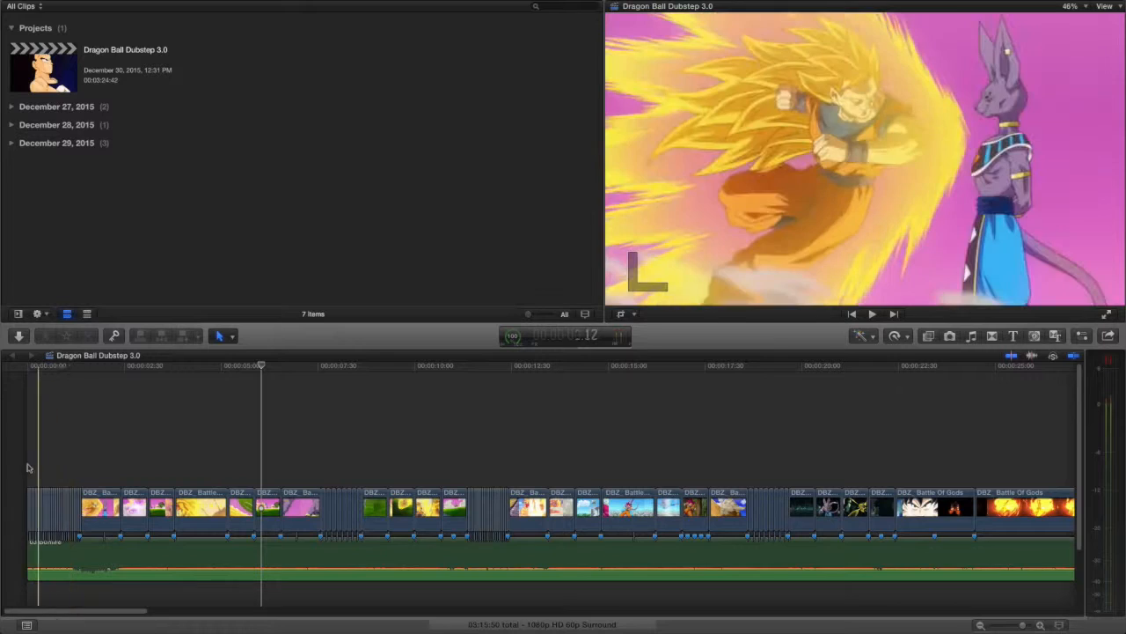
# - Play the rapid run of short clips at the beginning of the timeline and examine it up close
pyautogui.click(29, 454)
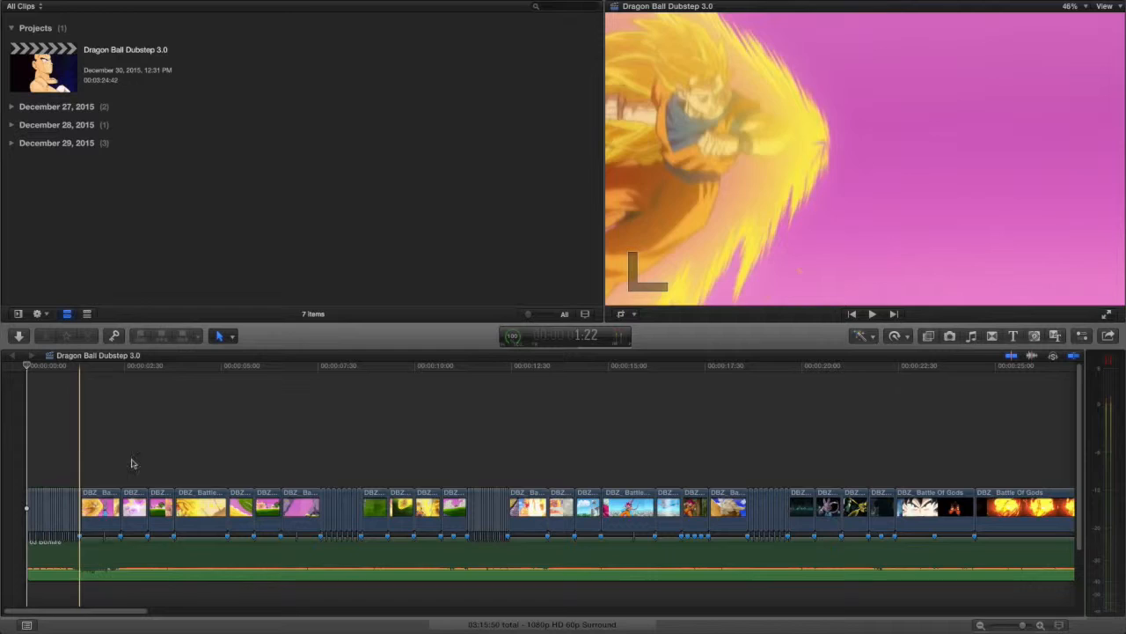
pyautogui.press('l')
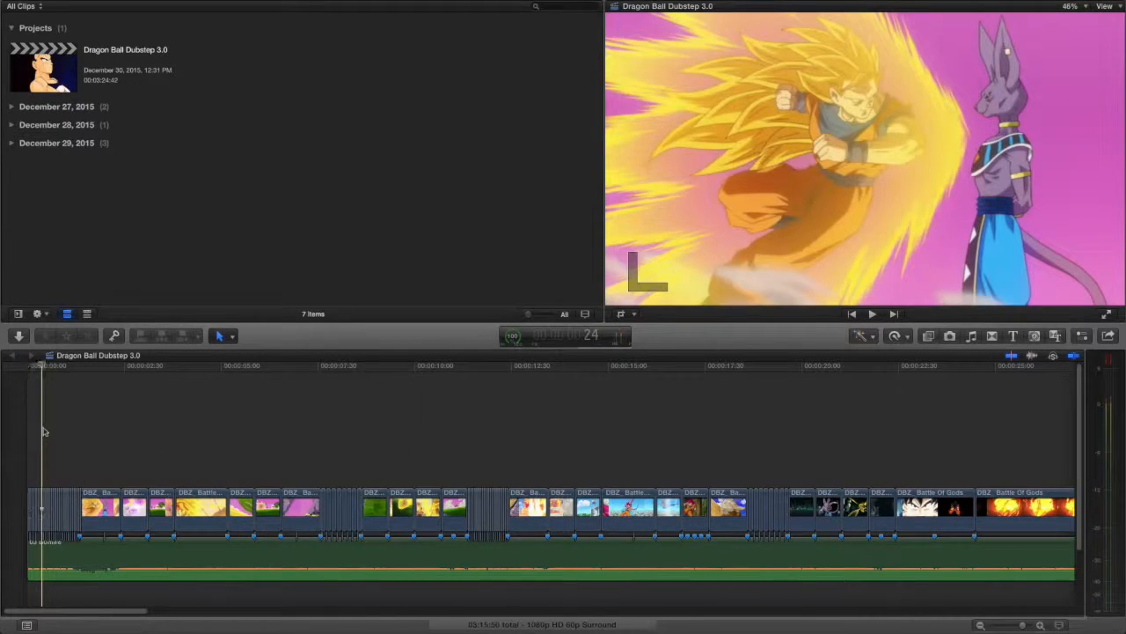
pyautogui.click(1041, 625)
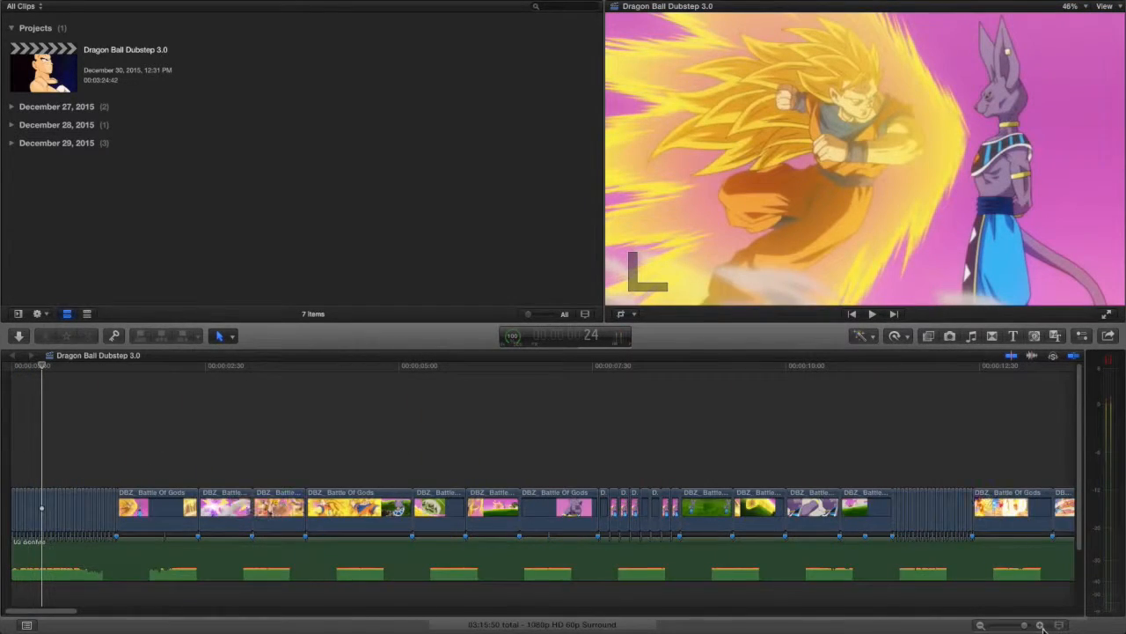
pyautogui.click(1041, 626)
pyautogui.hscroll(-2, 239, 441)
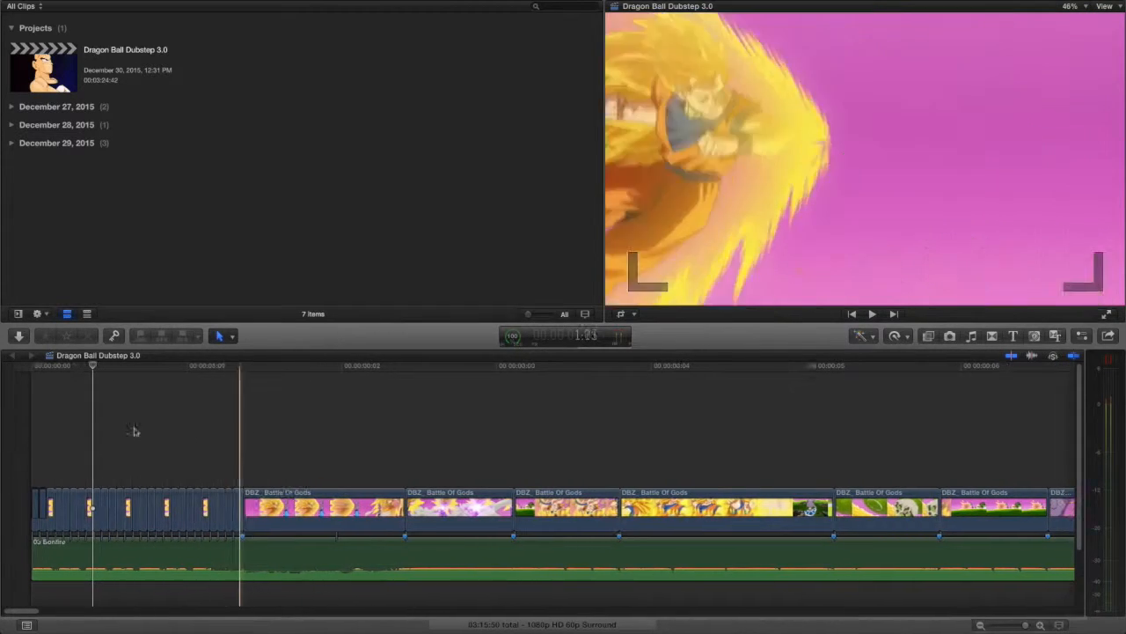
pyautogui.press('l')
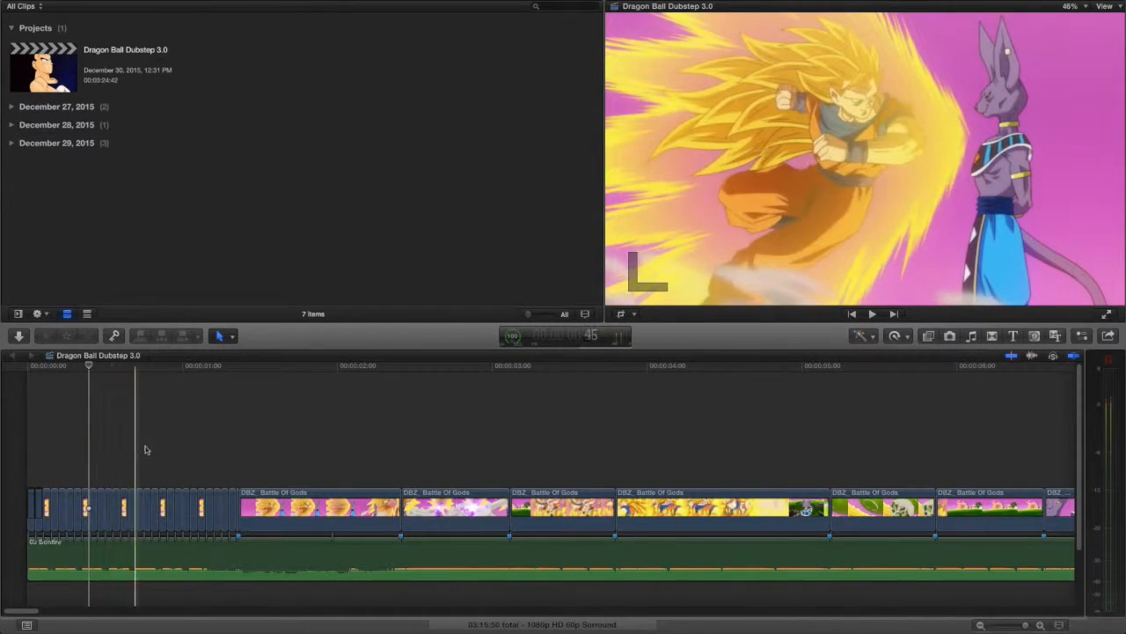
# - Replay the opening short clips from the project's start with the timeline magnified enough to tell each cut apart
pyautogui.click(35, 463)
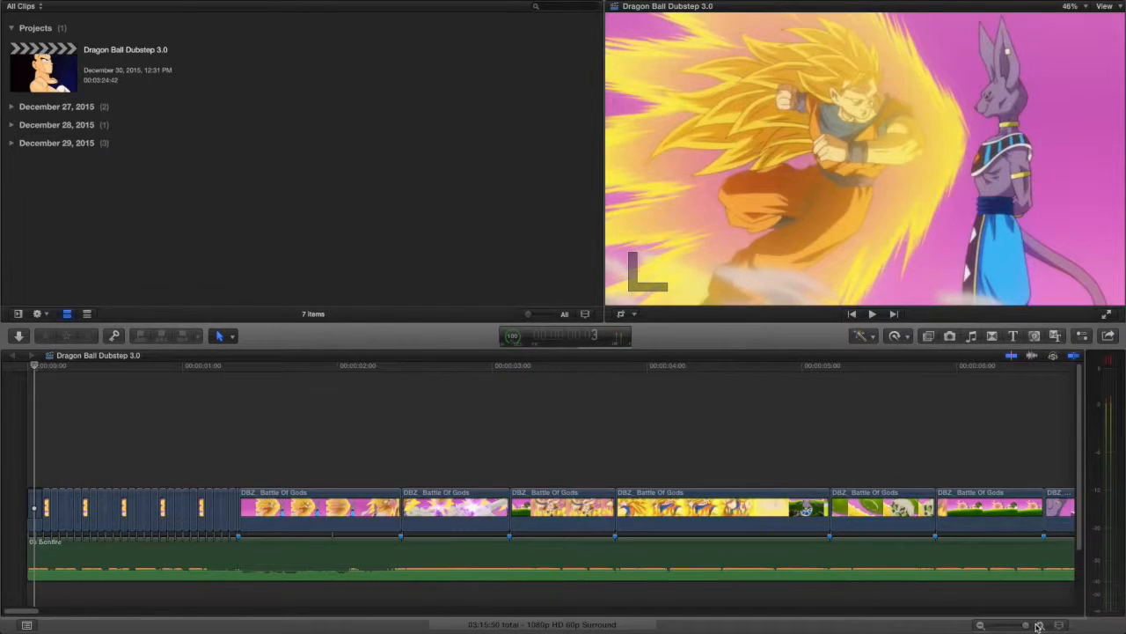
pyautogui.click(1039, 625)
pyautogui.click(1038, 624)
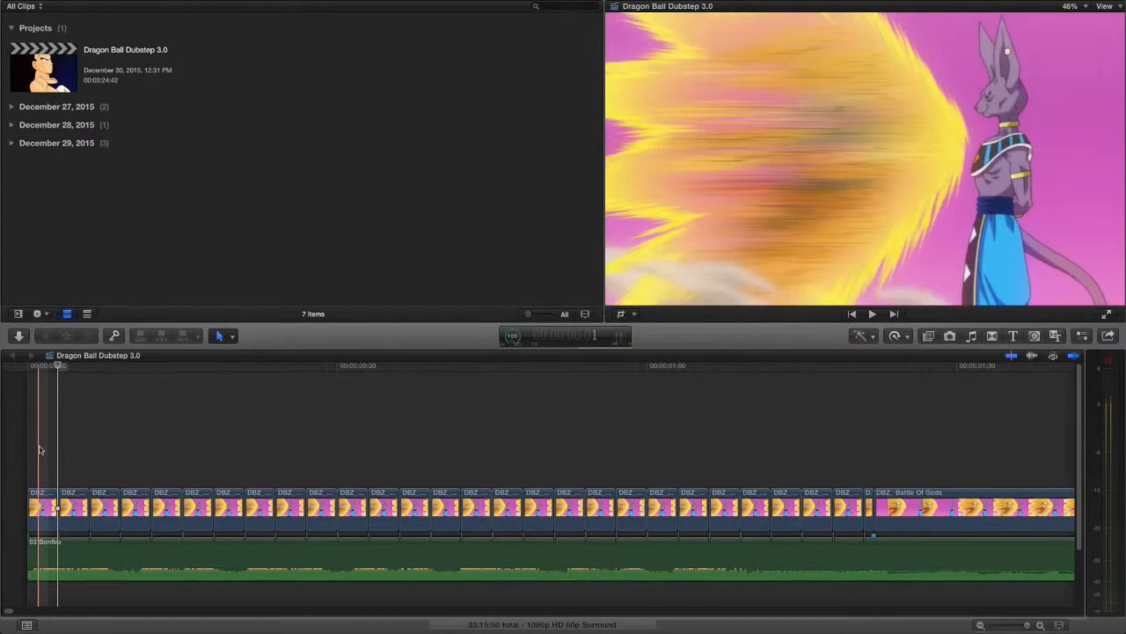
pyautogui.press('Home')
pyautogui.press('space')
pyautogui.press('space')
# - Select the first short clip, step back and forth through its frames, and play on through the repeated cuts
pyautogui.click(43, 499)
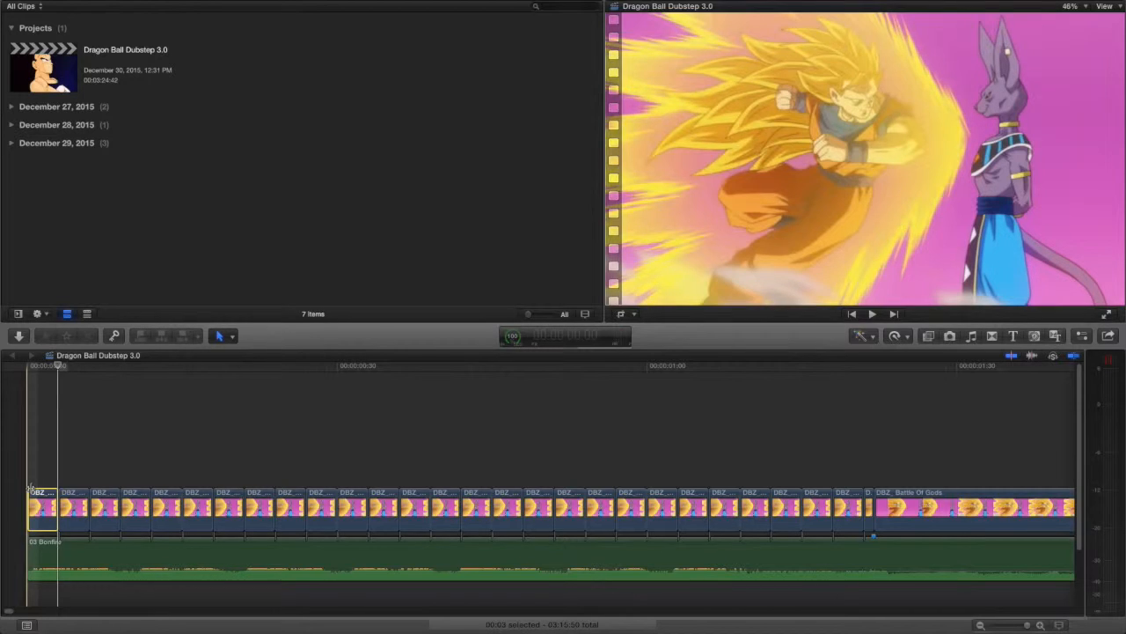
pyautogui.press('l')
pyautogui.press('Left')
pyautogui.press('Right')
pyautogui.press('Left')
pyautogui.press('Right')
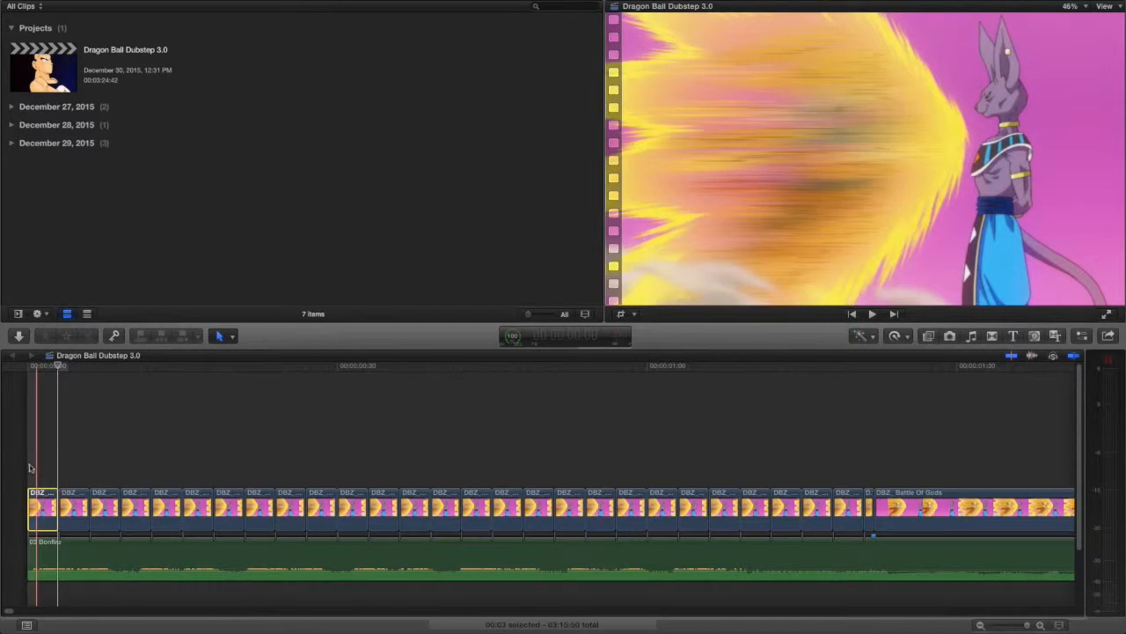
pyautogui.press('space')
pyautogui.press('space')
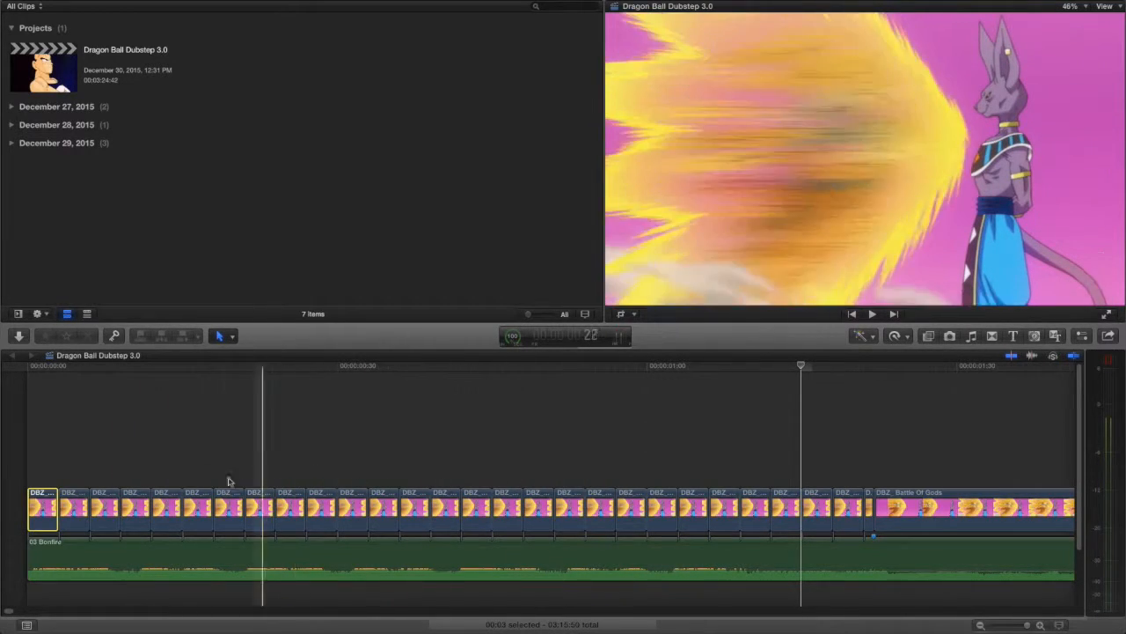
# - Review the end of the opening short-clip run and play into the longer Battle Of Gods clip that follows
pyautogui.hscroll(3, 408, 485)
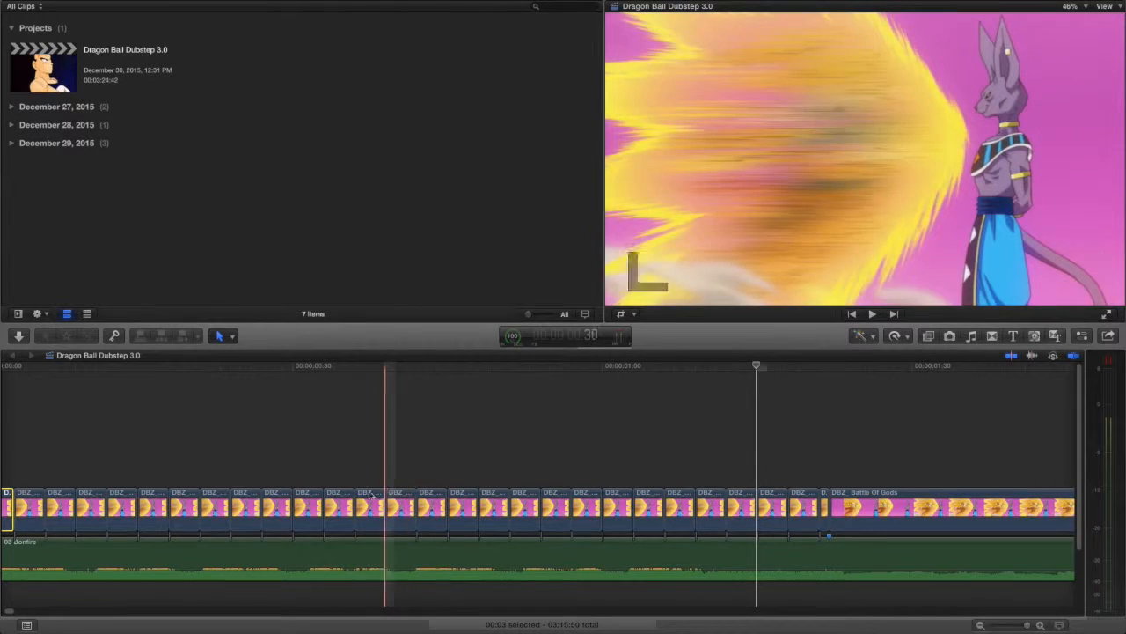
pyautogui.hscroll(10, 531, 496)
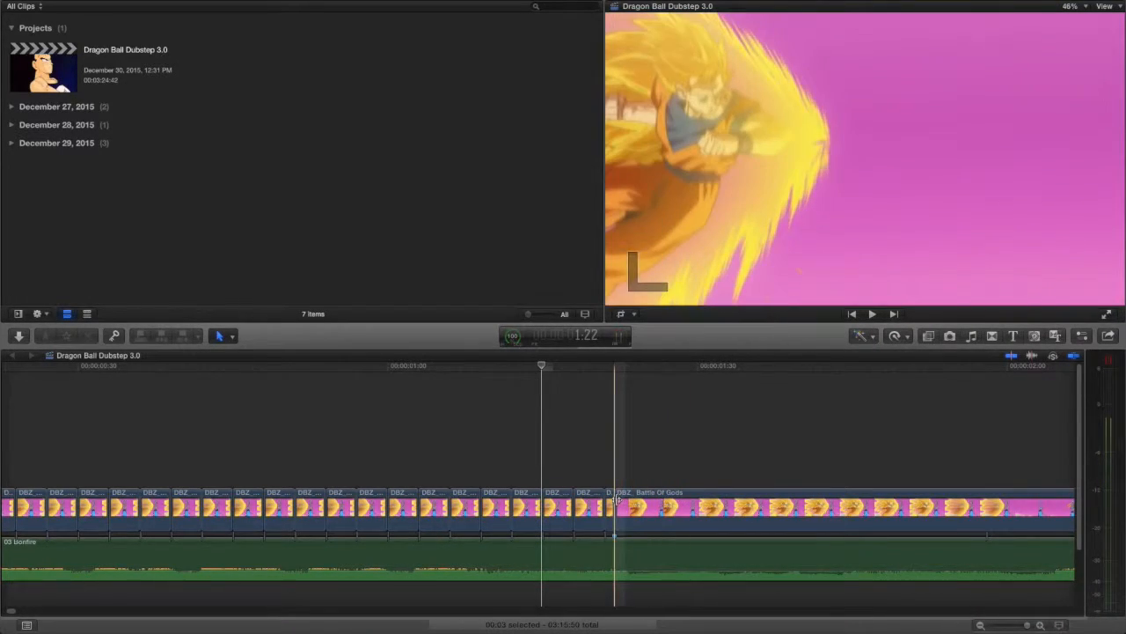
pyautogui.press('space')
pyautogui.hscroll(10, 618, 501)
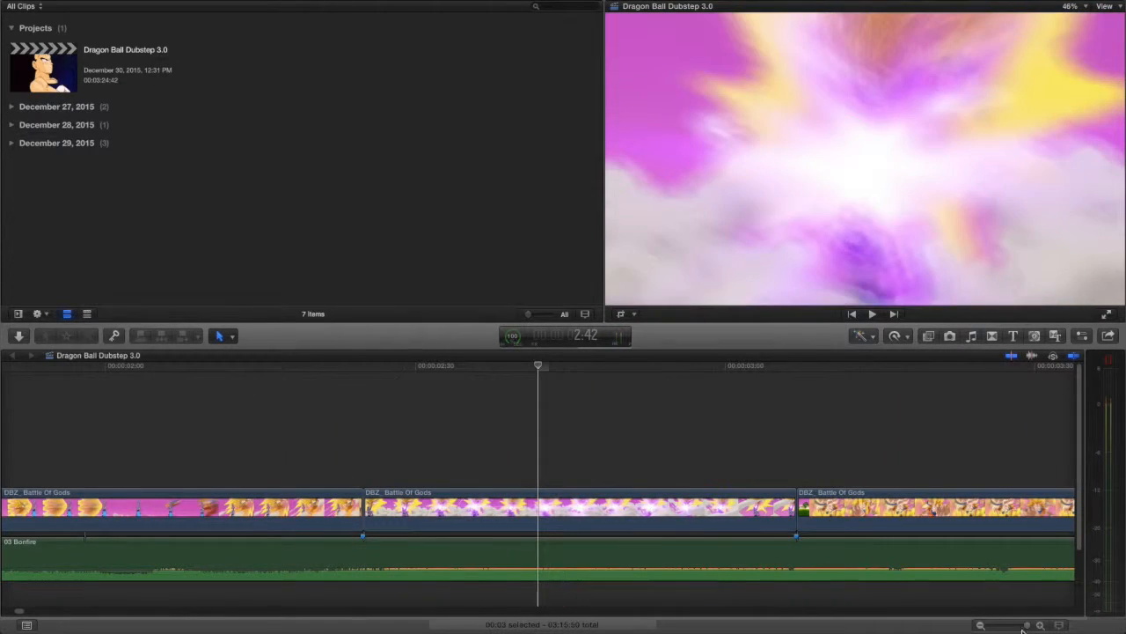
# - Skim the following Battle Of Gods clips and place the playhead at 7:35, where the next group of repeated short clips begins
pyautogui.click(979, 626)
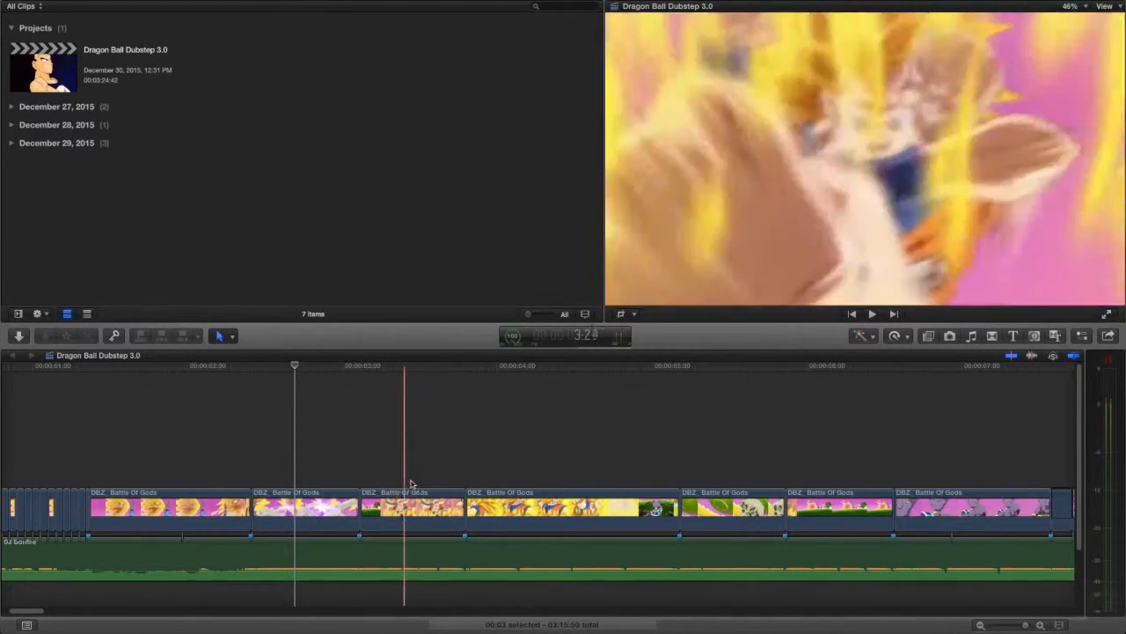
pyautogui.hscroll(5, 455, 484)
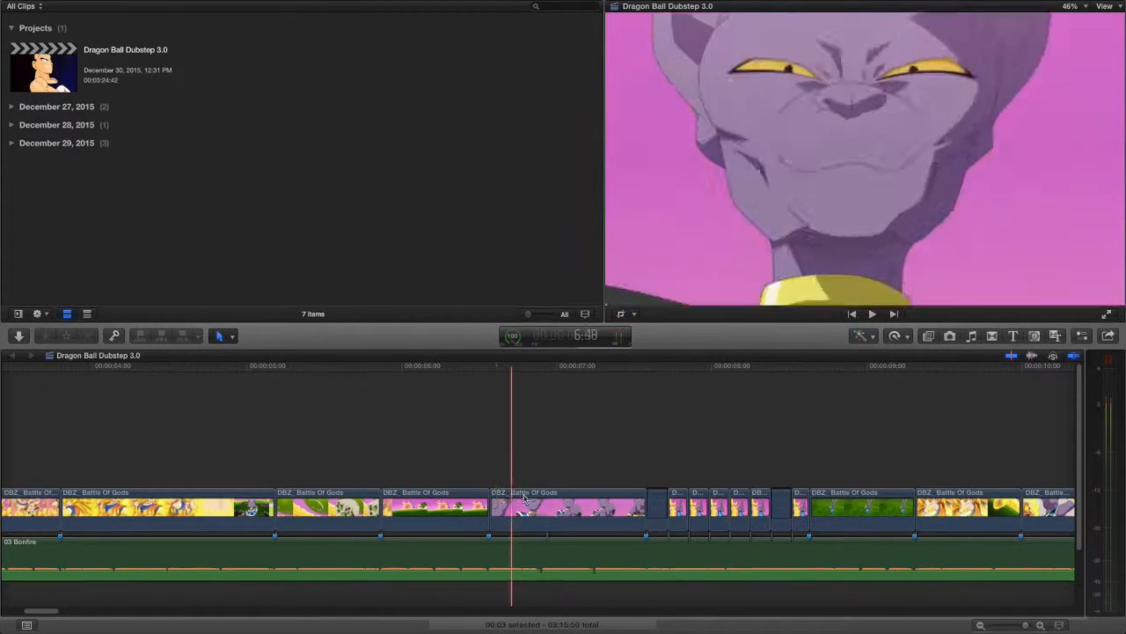
pyautogui.hscroll(2, 511, 488)
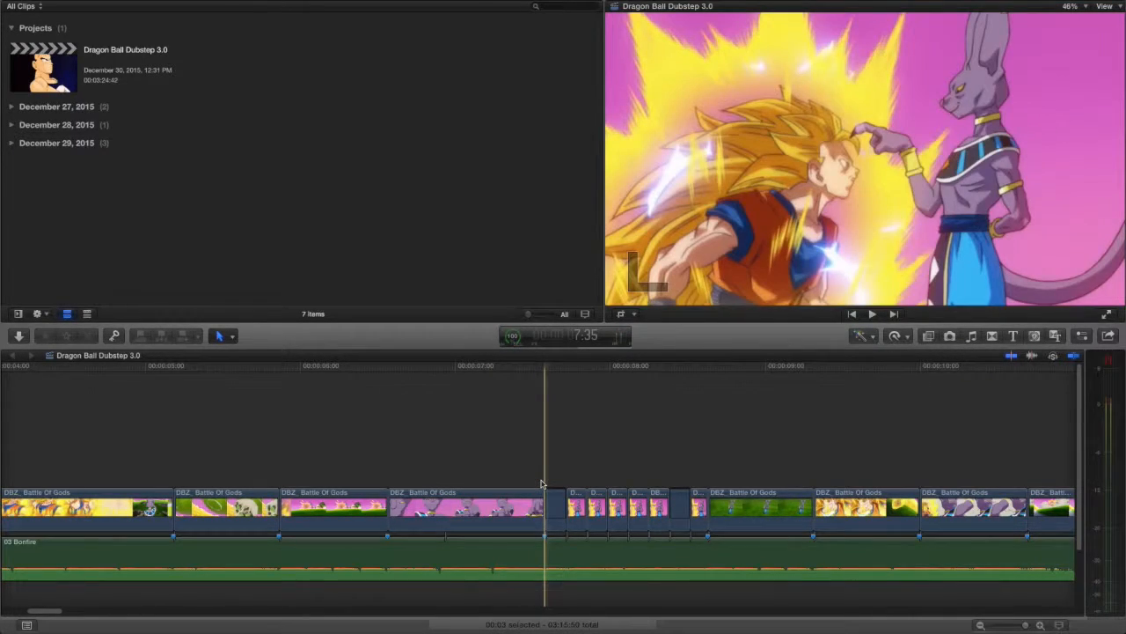
pyautogui.hscroll(4, 387, 475)
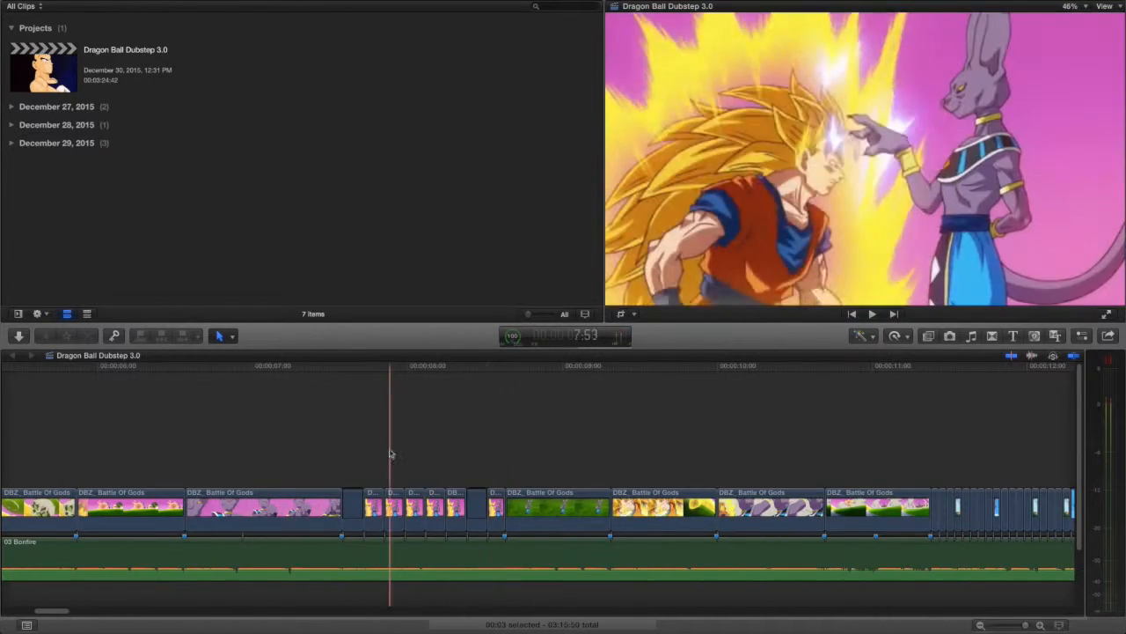
pyautogui.click(342, 461)
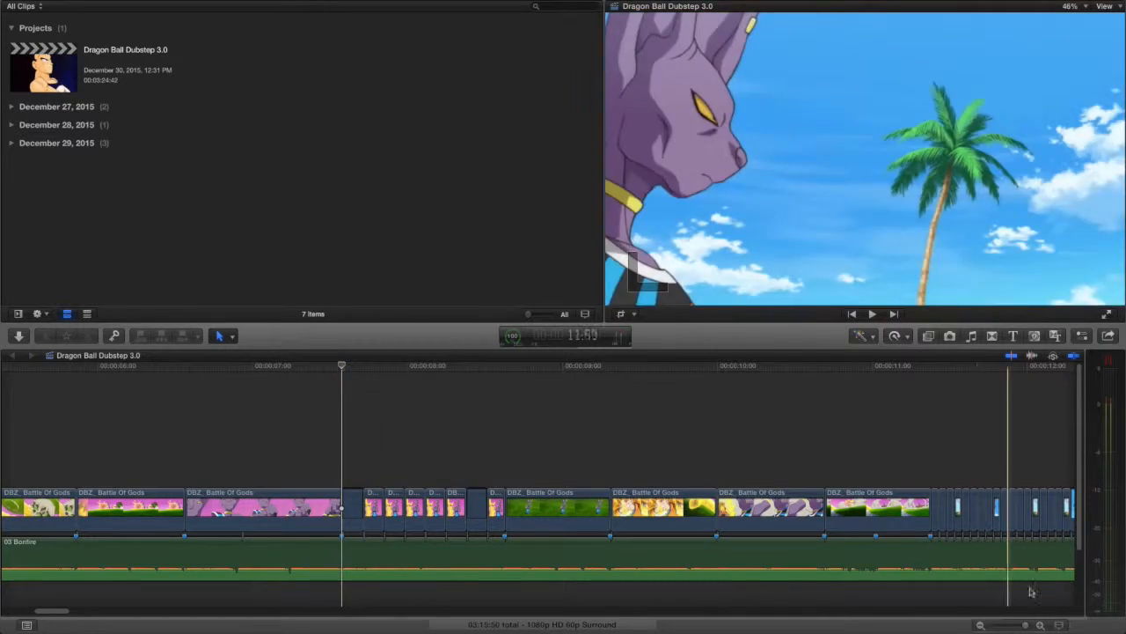
pyautogui.click(1040, 626)
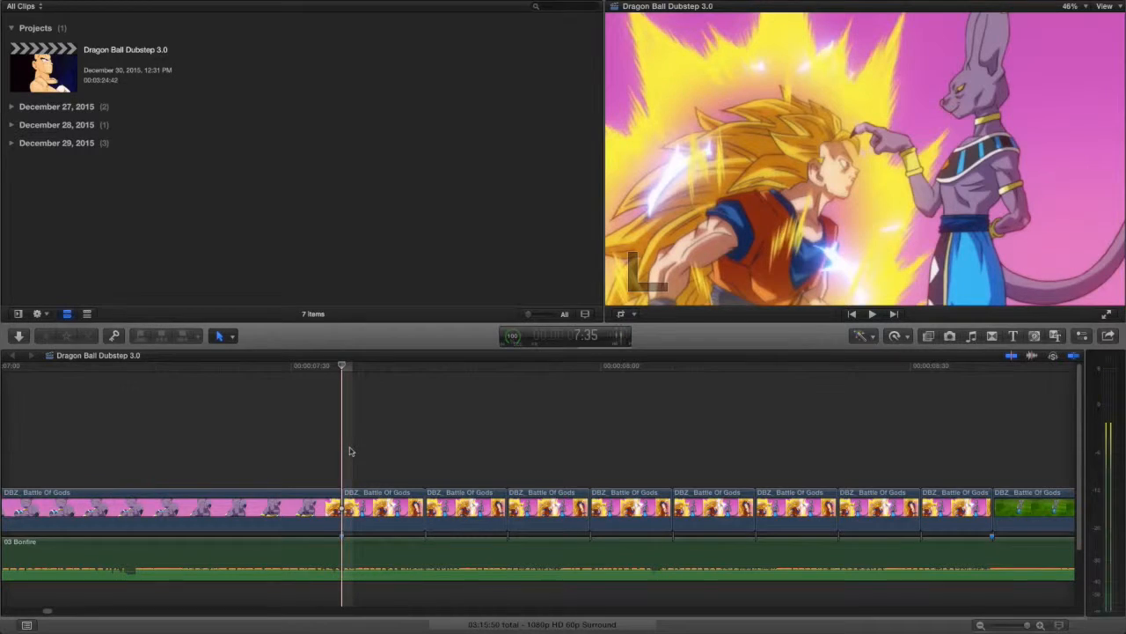
# - Play the repeated short clips from 7:35 several times to examine how their cuts follow the music
pyautogui.press('space')
pyautogui.click(349, 450)
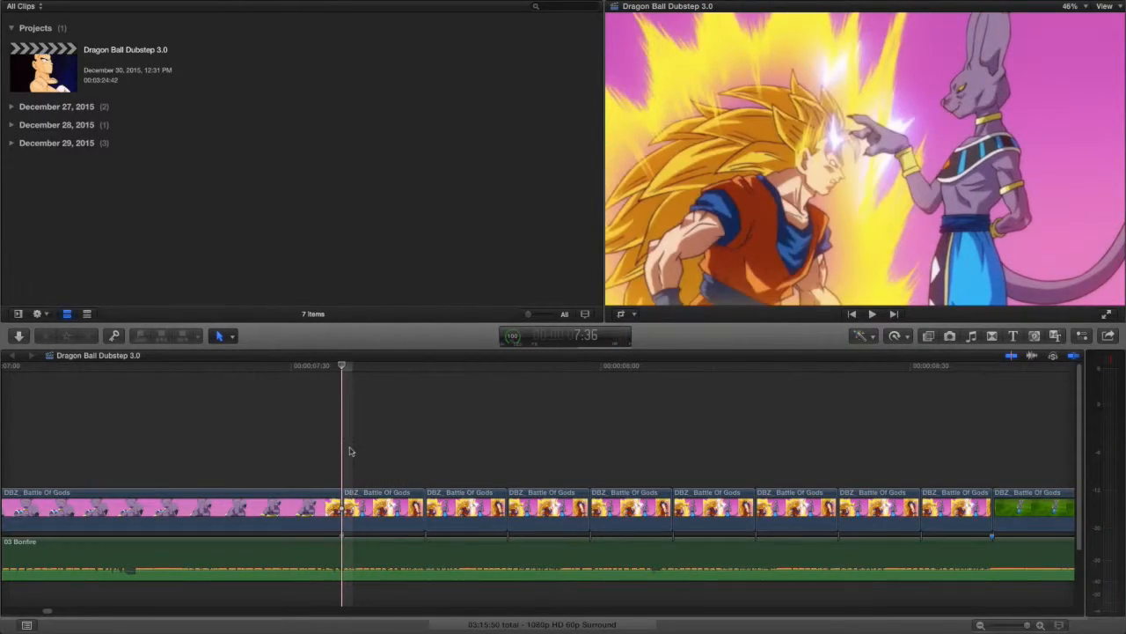
pyautogui.press('space')
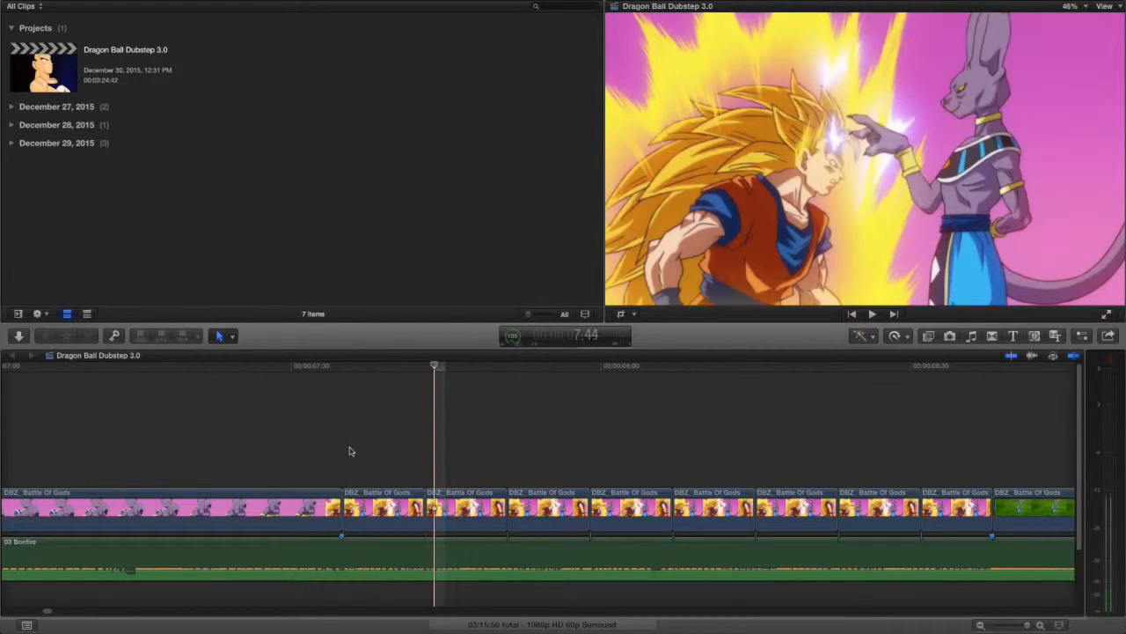
pyautogui.click(350, 451)
pyautogui.press('space')
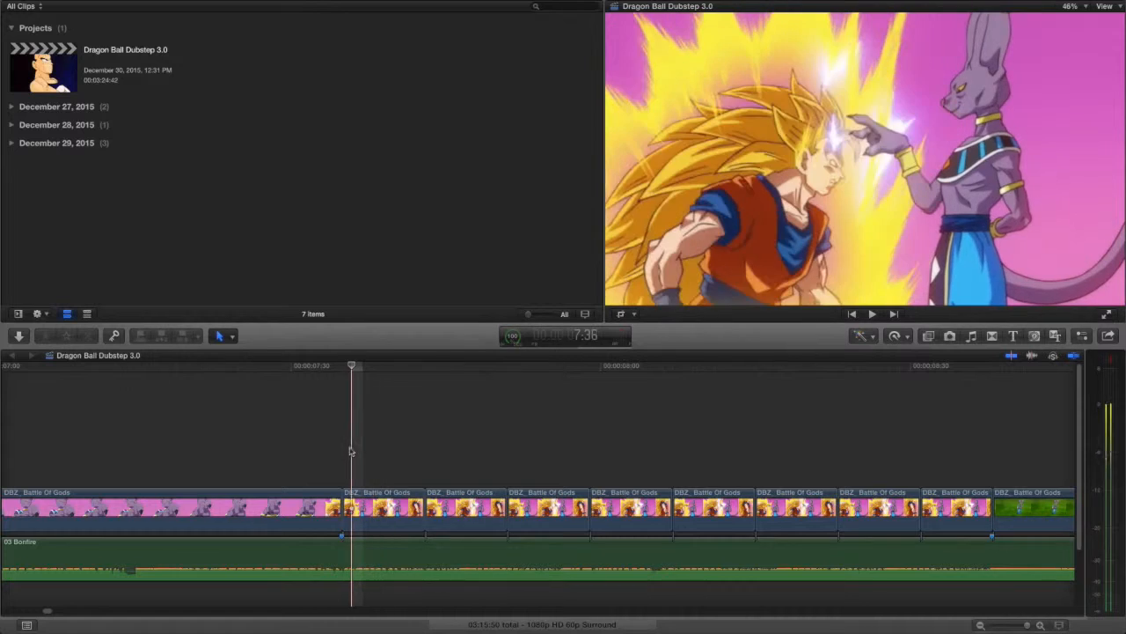
pyautogui.press('Left')
pyautogui.press('Left')
pyautogui.press('space')
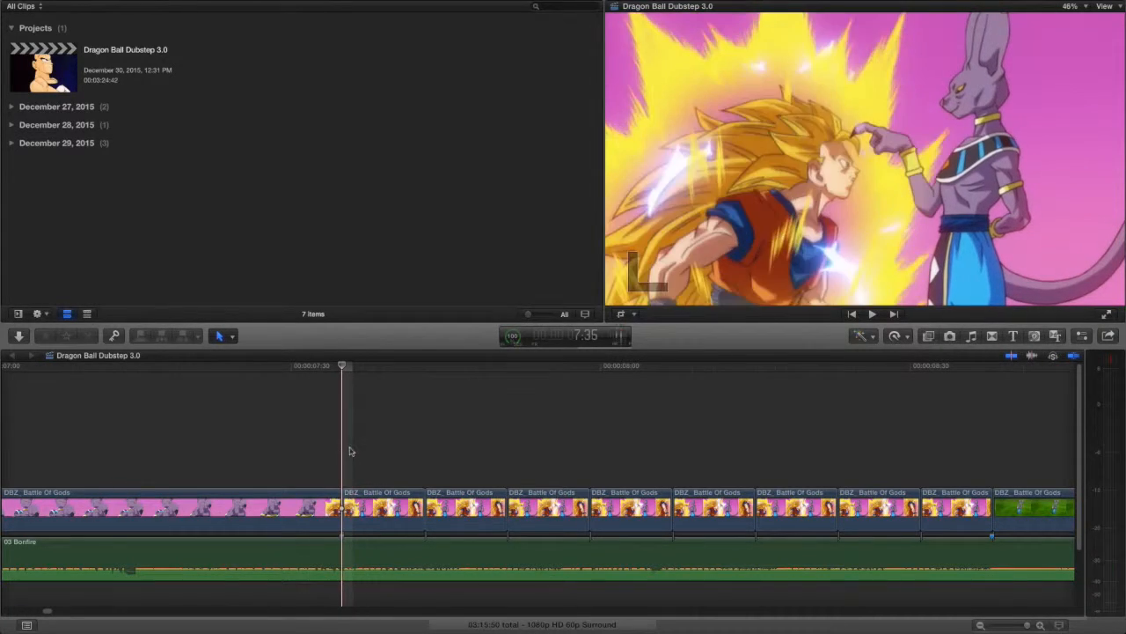
pyautogui.press('space')
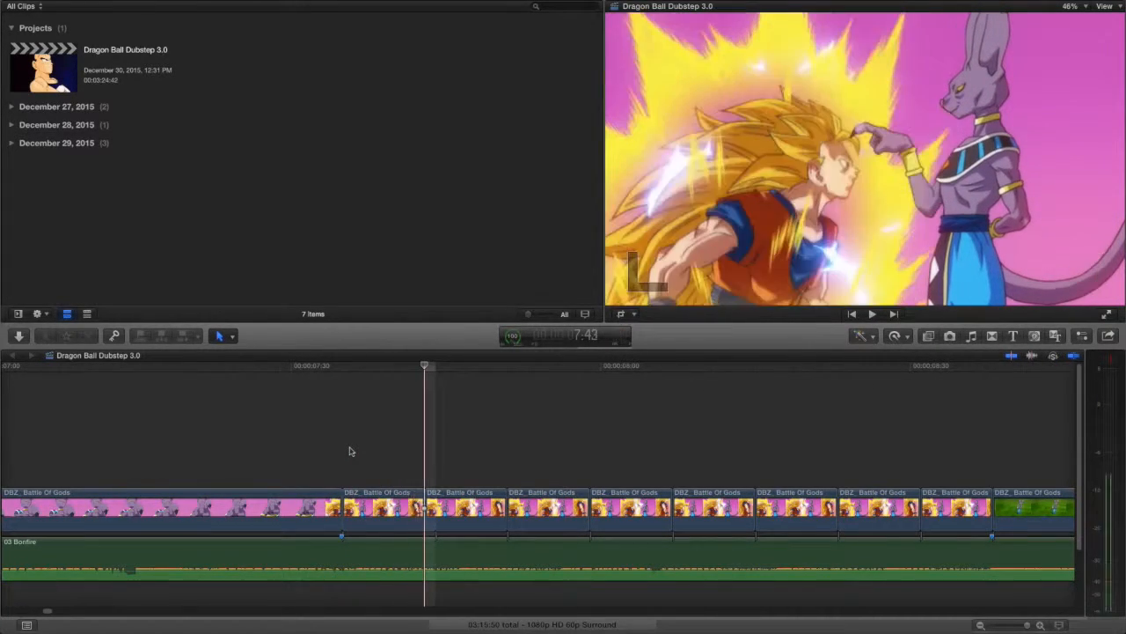
pyautogui.press('space')
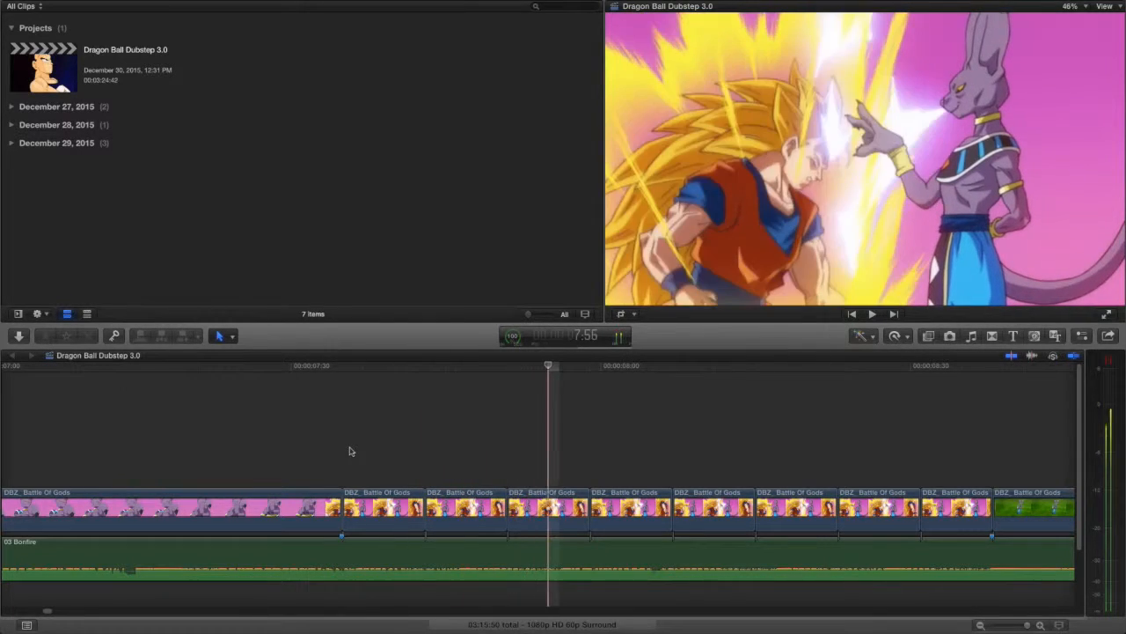
pyautogui.press('space')
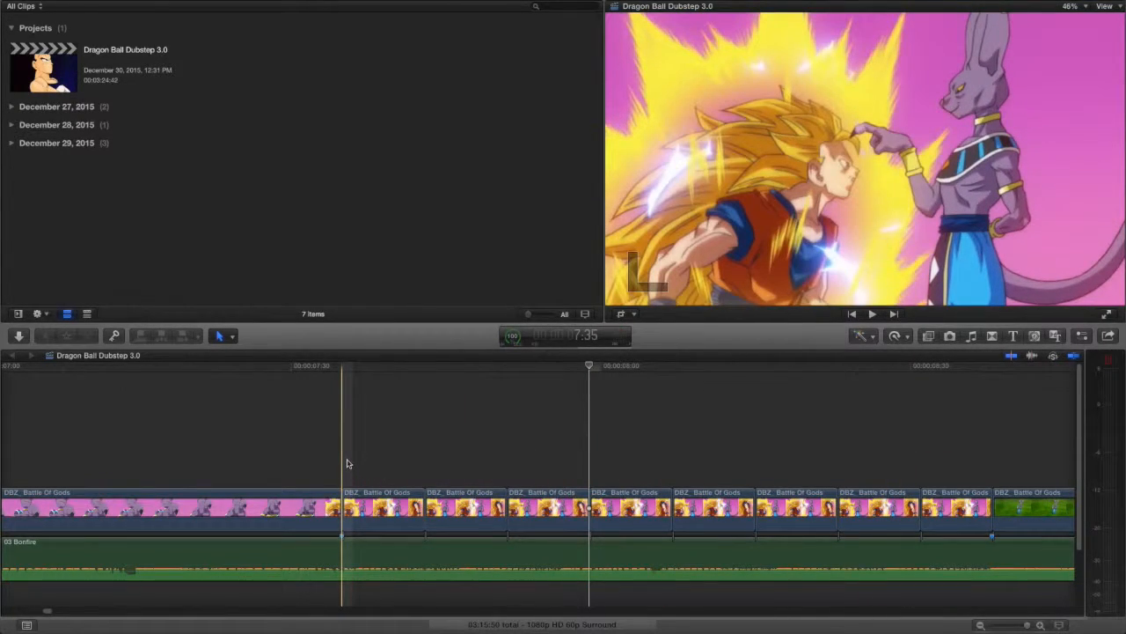
# - Replay the repeated short clips from 7:35 through to the green landscape clip that follows them
pyautogui.press('space')
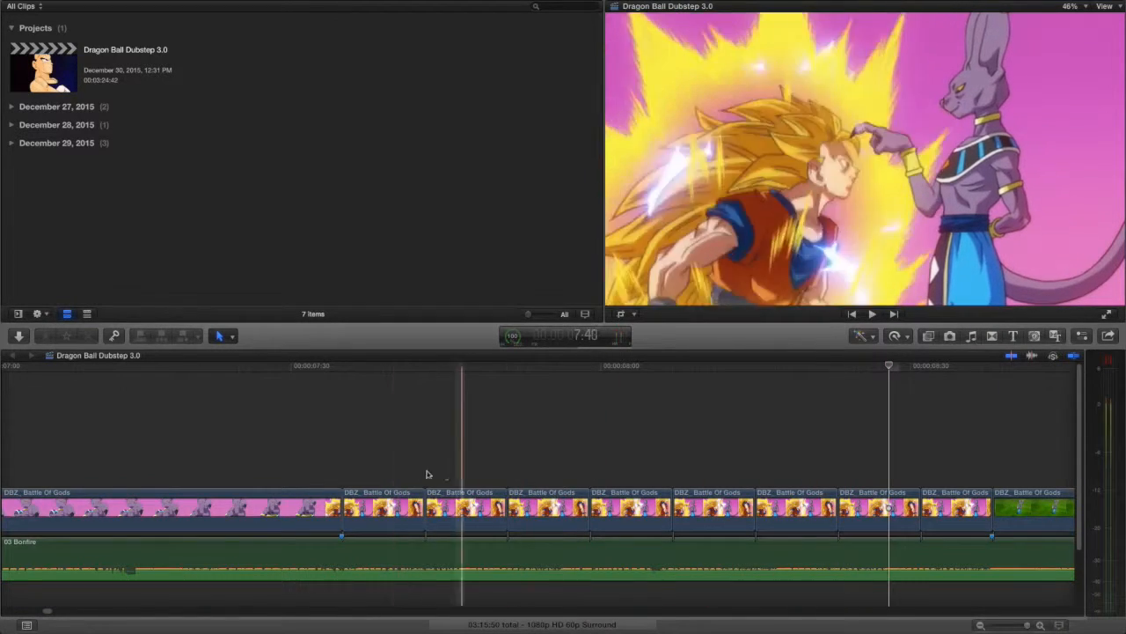
pyautogui.press('space')
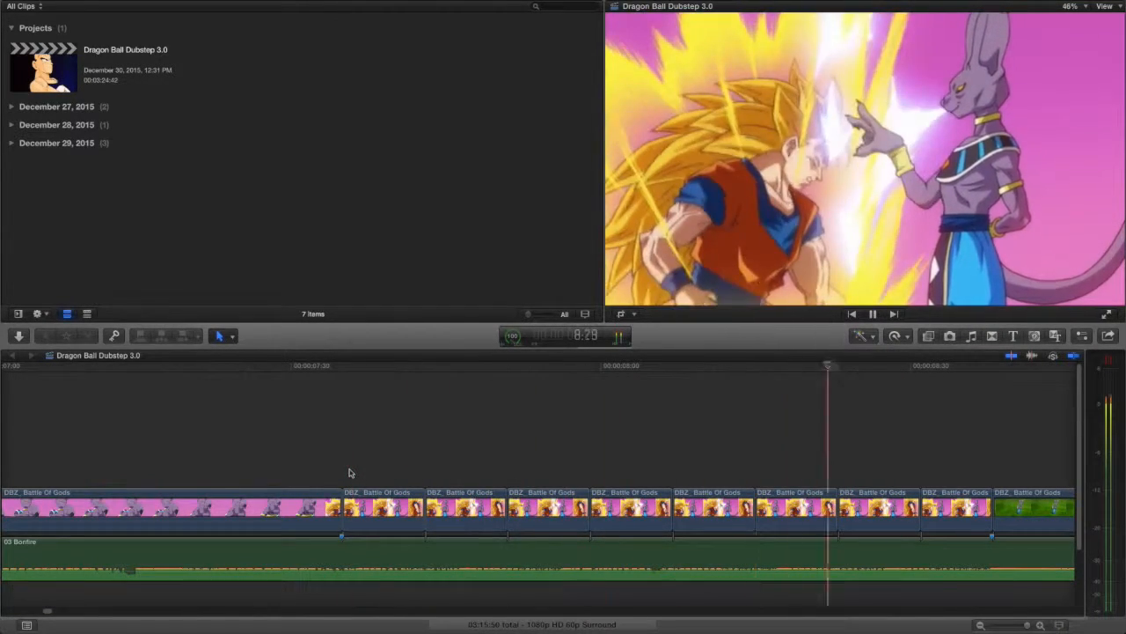
pyautogui.press('space')
pyautogui.hscroll(10, 349, 473)
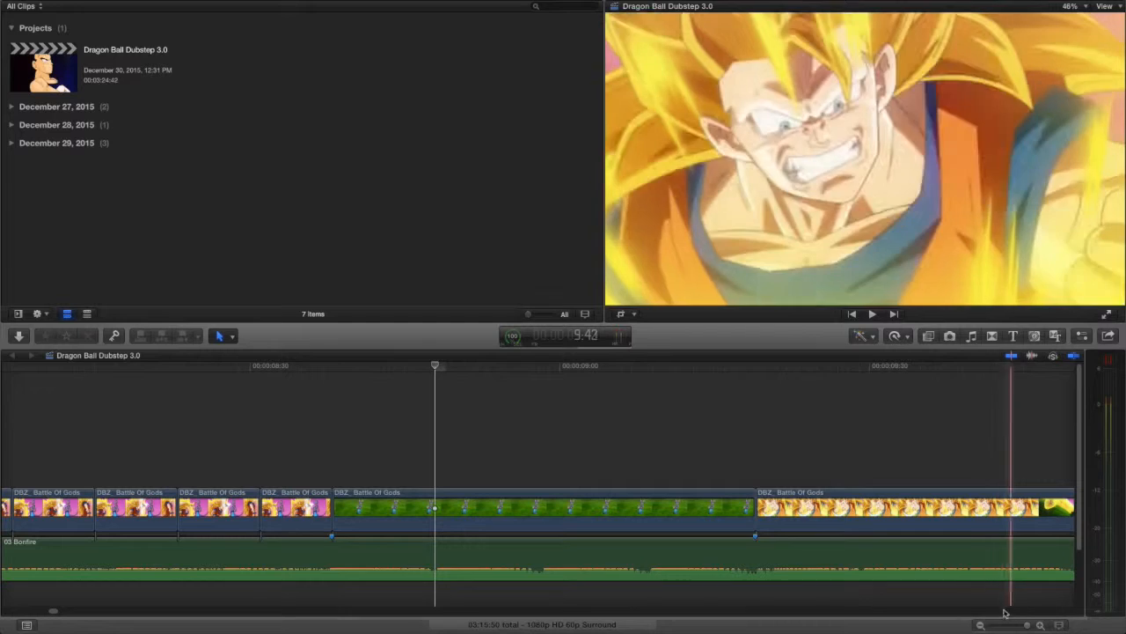
# - Move on to the Battle Of Gods clip that starts at 10:42 and play it
pyautogui.click(979, 625)
pyautogui.hscroll(8, 747, 464)
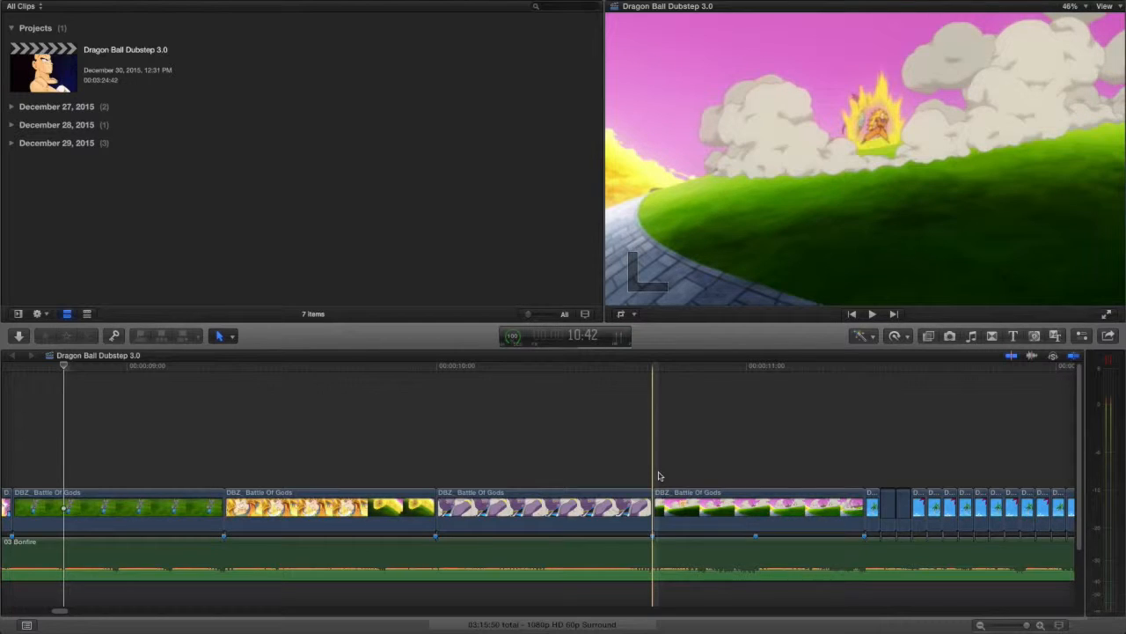
pyautogui.press('space')
pyautogui.press('space')
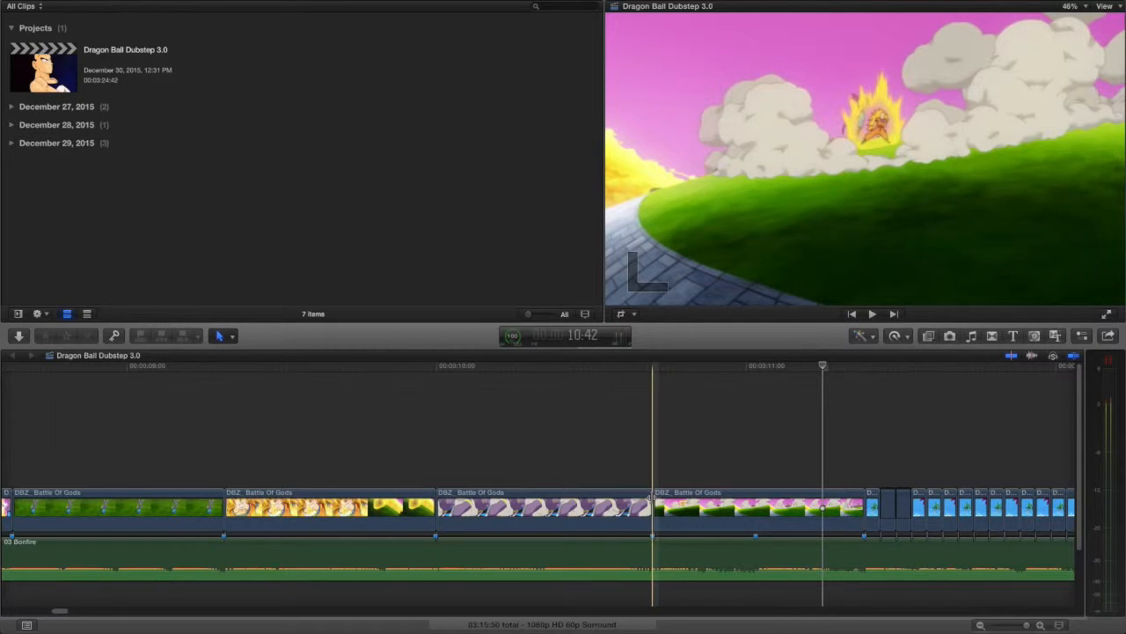
# - Step back and forth frame by frame around the cut at 10:42 to examine how the clip's first frames match the music
pyautogui.press('Right')
pyautogui.press('Right')
pyautogui.press('Left')
pyautogui.press('Left')
pyautogui.press('Left')
pyautogui.press('Left')
pyautogui.press('Left')
pyautogui.press('Right')
pyautogui.press('Right')
pyautogui.press('Right')
pyautogui.press('Right')
pyautogui.press('Left')
pyautogui.press('Left')
pyautogui.press('Right')
pyautogui.press('Right')
pyautogui.press('Right')
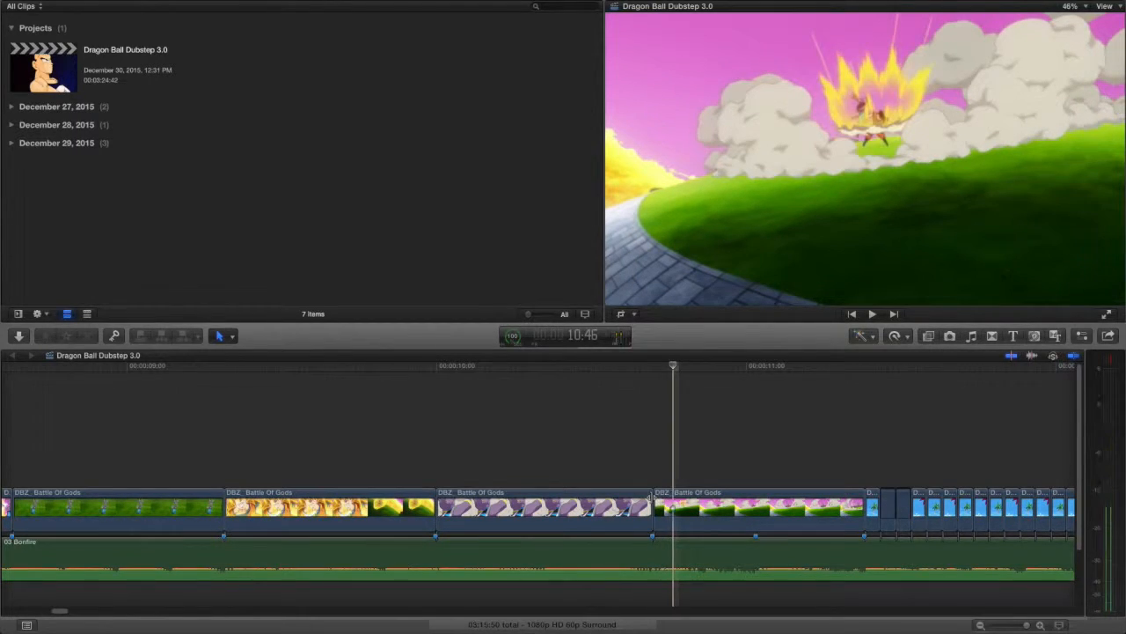
pyautogui.press('Left')
pyautogui.press('Left')
pyautogui.press('Right')
pyautogui.press('Right')
pyautogui.press('Right')
pyautogui.press('Left')
pyautogui.press('Left')
pyautogui.press('Left')
pyautogui.press('Left')
pyautogui.press('Left')
pyautogui.press('Right')
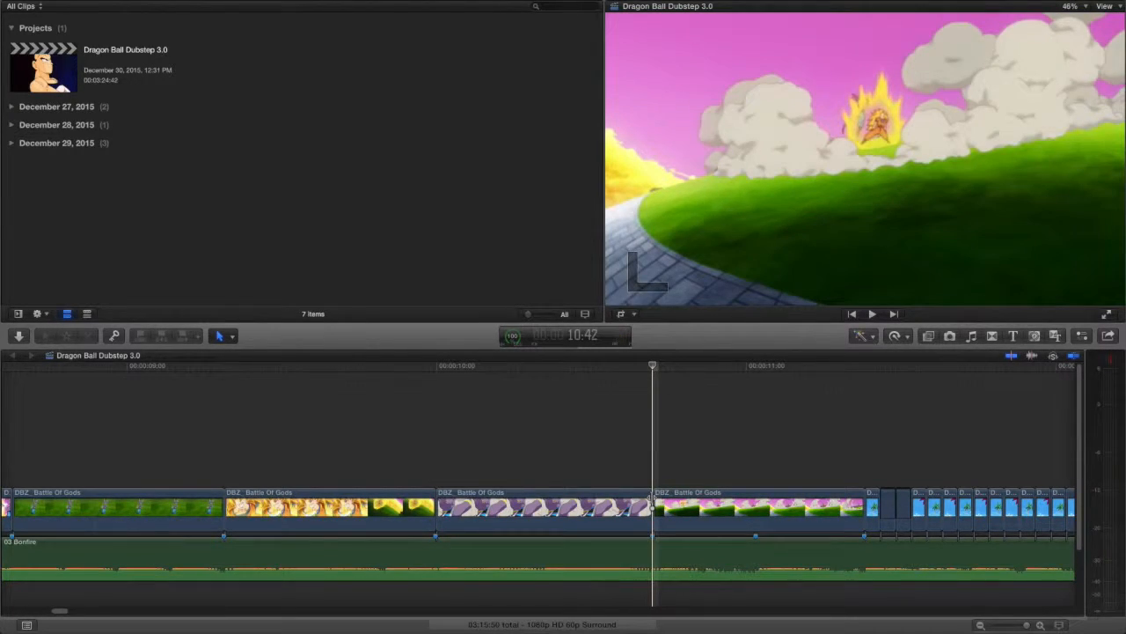
# - Go to the rapid alternating clips that begin at 11:23 and step through the frames of the first one
pyautogui.click(785, 431)
pyautogui.hscroll(5, 747, 431)
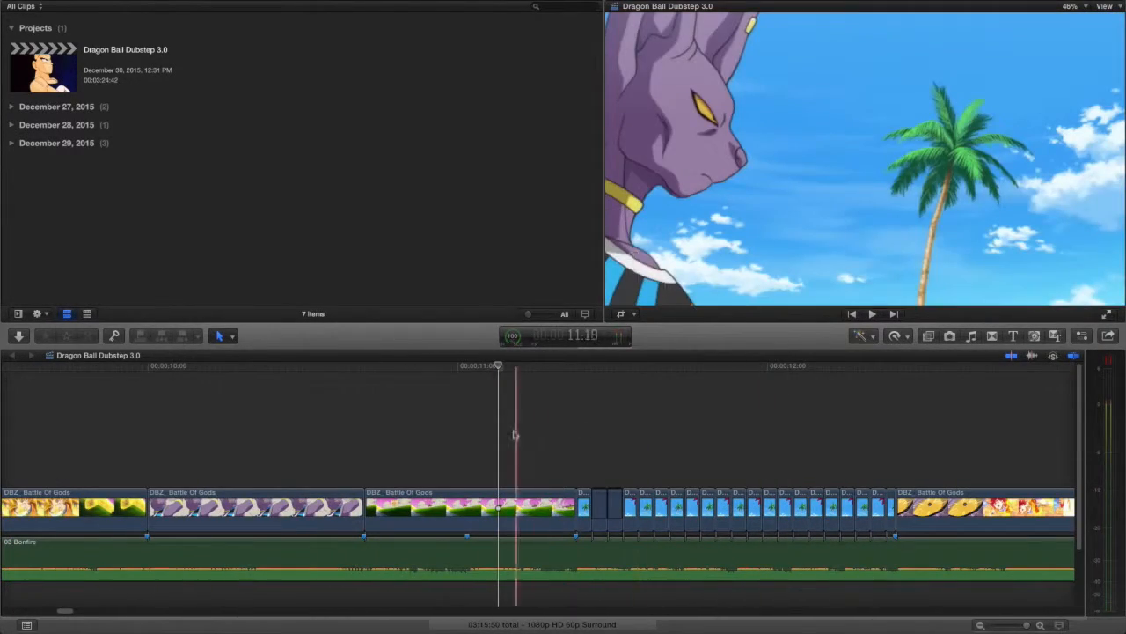
pyautogui.hscroll(4, 569, 457)
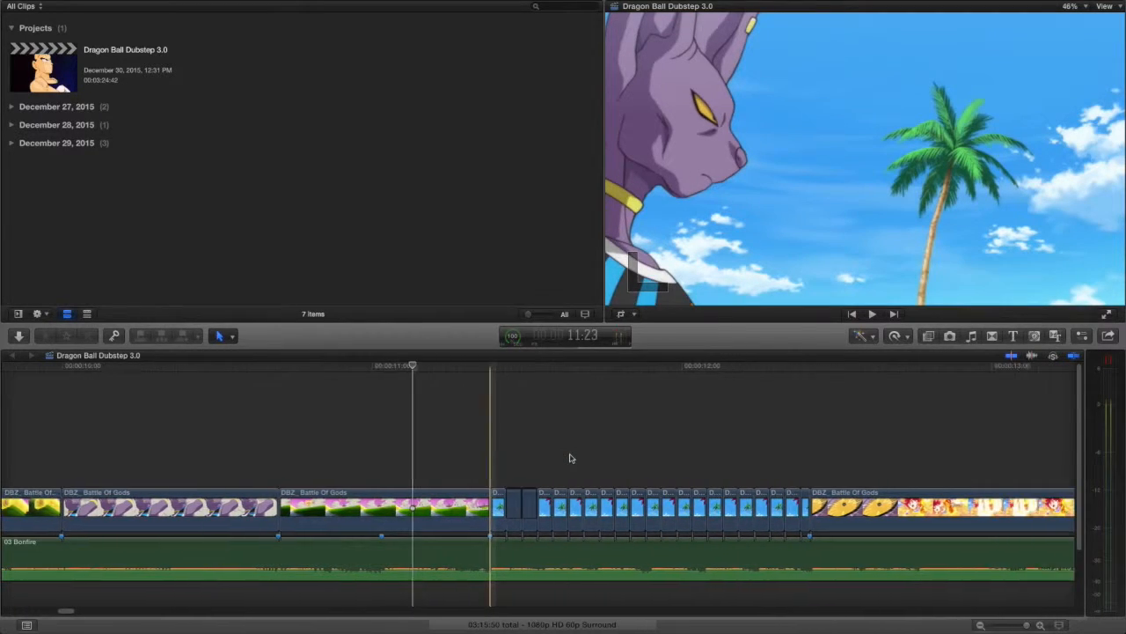
pyautogui.click(387, 465)
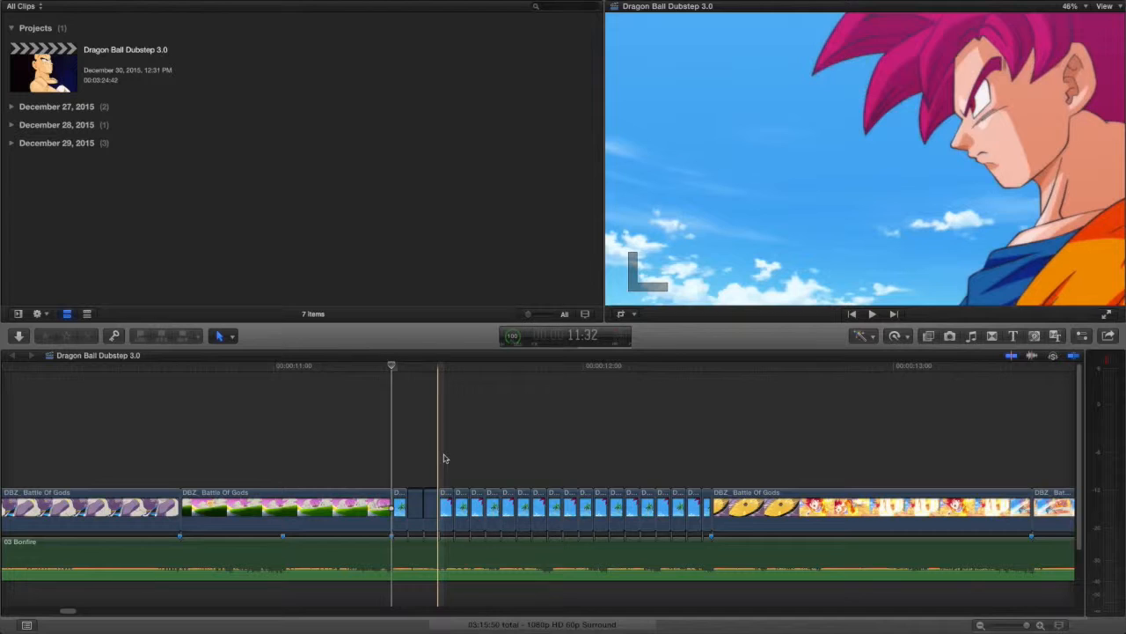
pyautogui.press('Right')
pyautogui.press('Left')
pyautogui.press('Left')
pyautogui.press('Right')
pyautogui.press('Right')
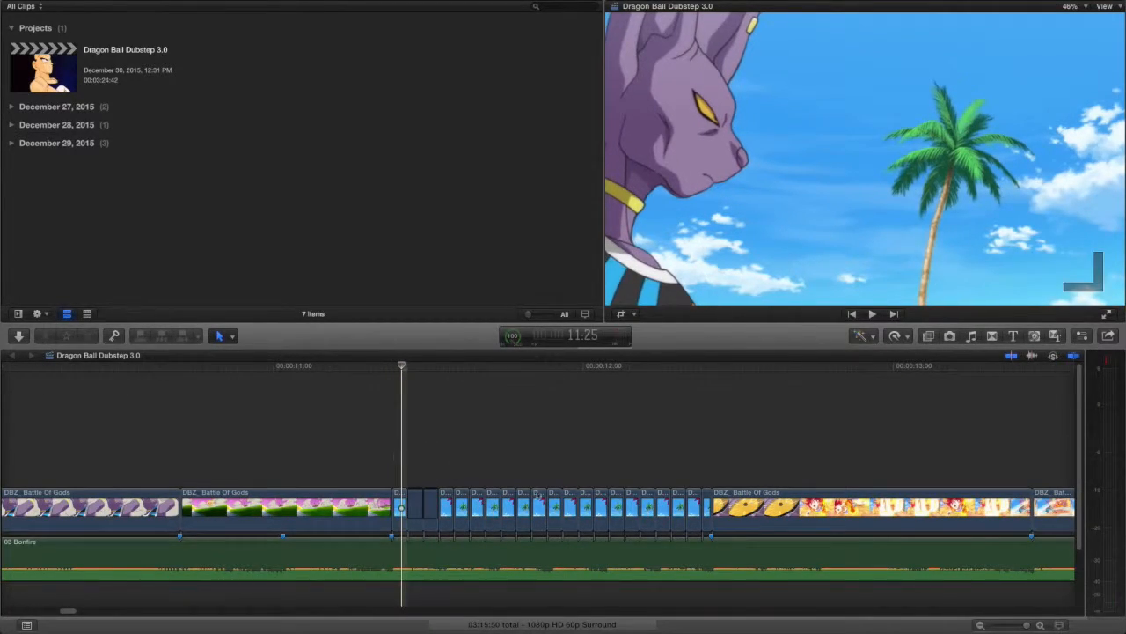
# - Examine the first alternating clip in a closer timeline view, stepping between its opening frames around 11:23
pyautogui.click(1041, 624)
pyautogui.click(1041, 624)
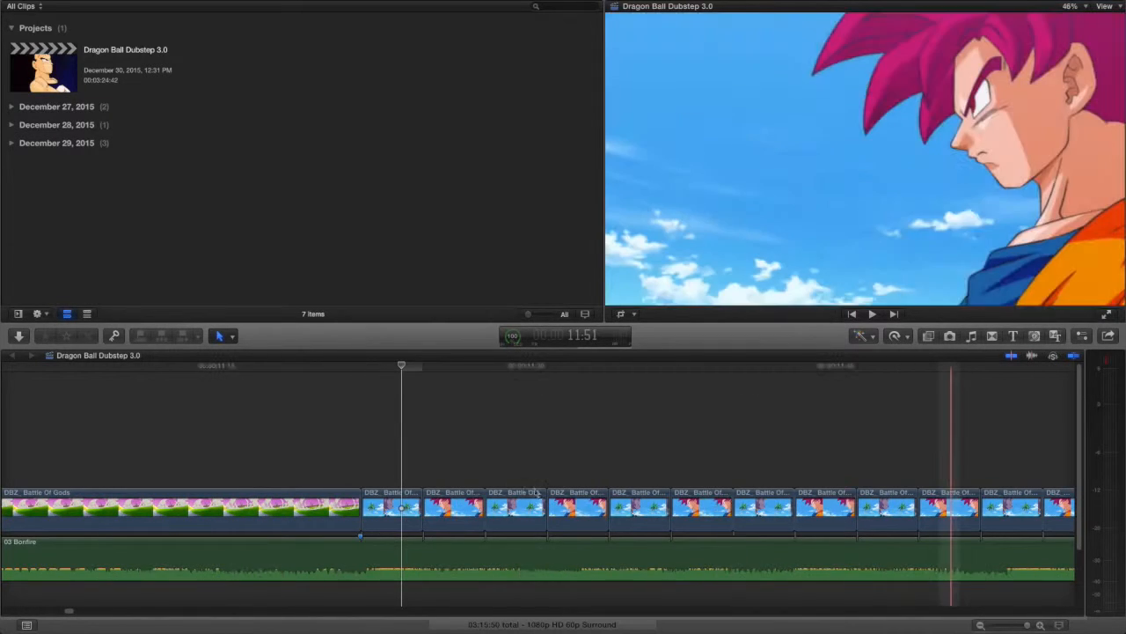
pyautogui.press('Left')
pyautogui.press('Right')
pyautogui.press('Right')
pyautogui.press('Left')
pyautogui.press('Left')
pyautogui.press('Left')
pyautogui.press('Right')
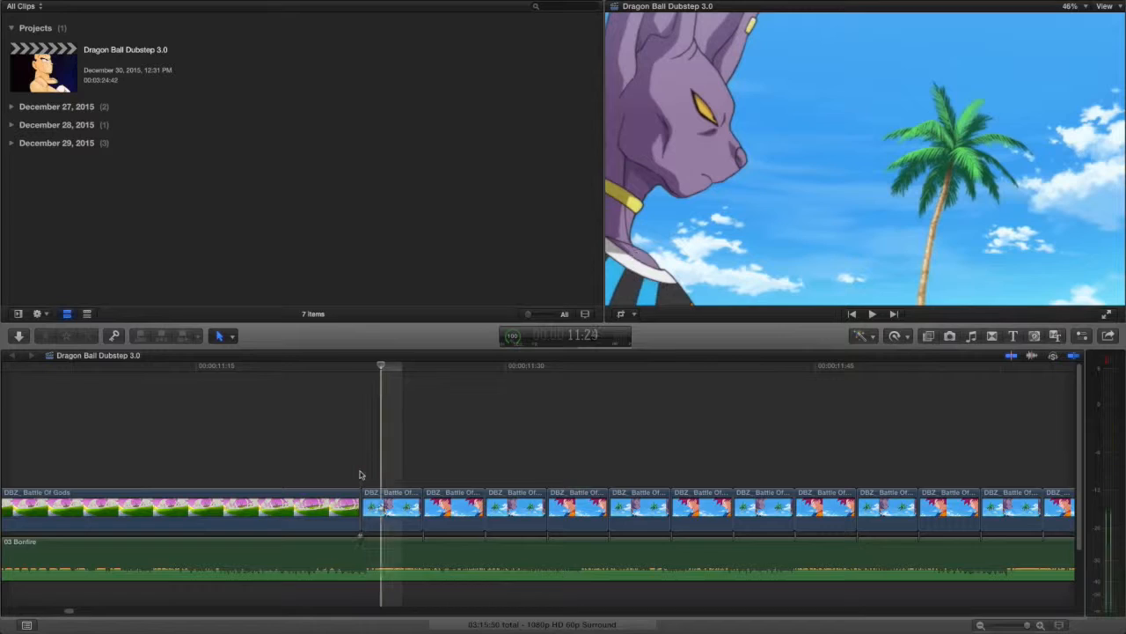
pyautogui.press('Left')
pyautogui.press('Right')
pyautogui.press('Left')
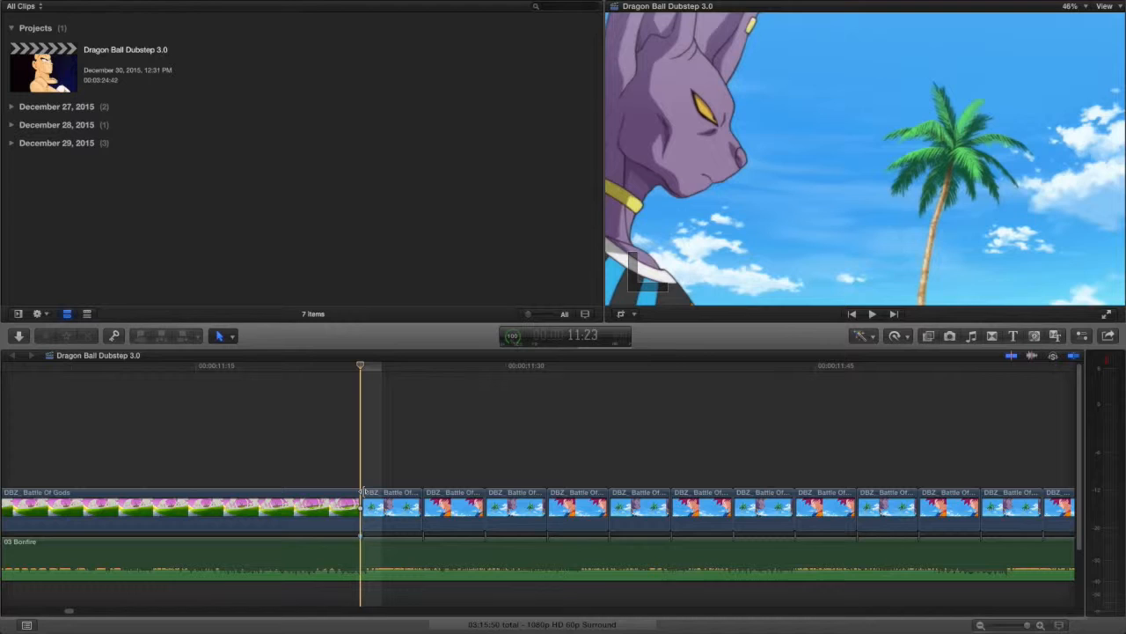
# - Play the alternating short clips from 11:23, and replay the remainder from 11:47 to check their cuts against the music
pyautogui.hscroll(3, 374, 482)
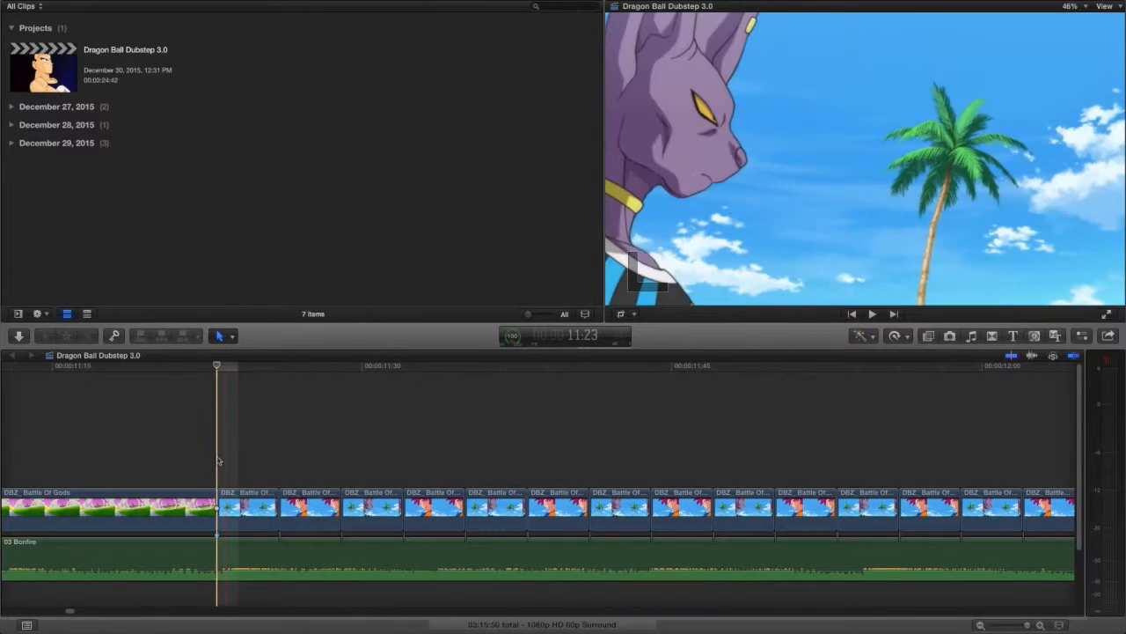
pyautogui.press('space')
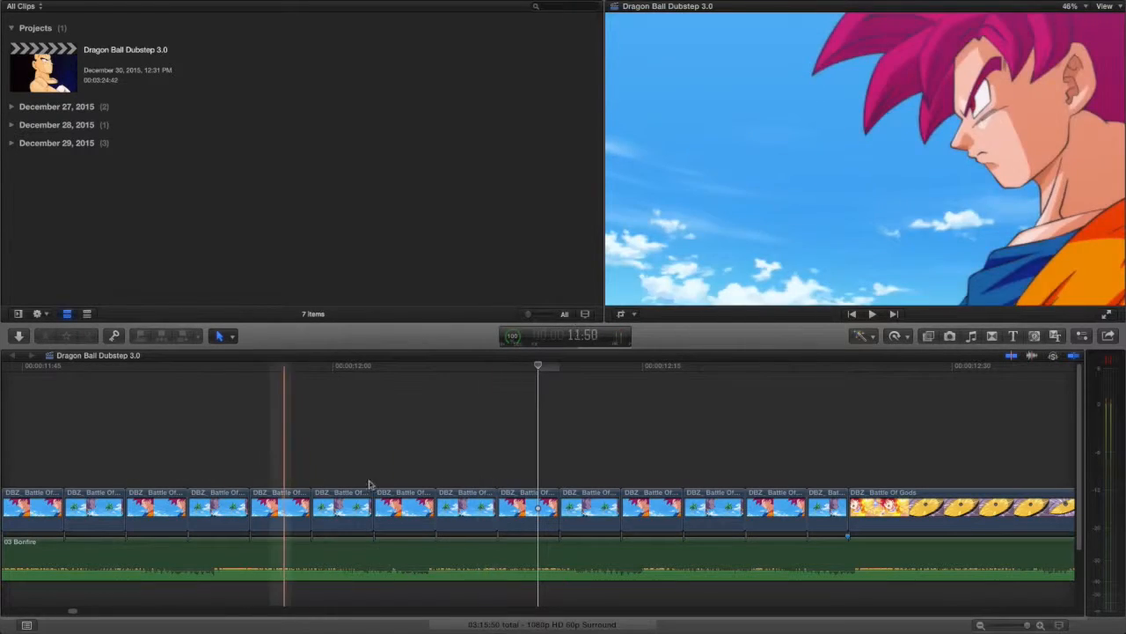
pyautogui.press('space')
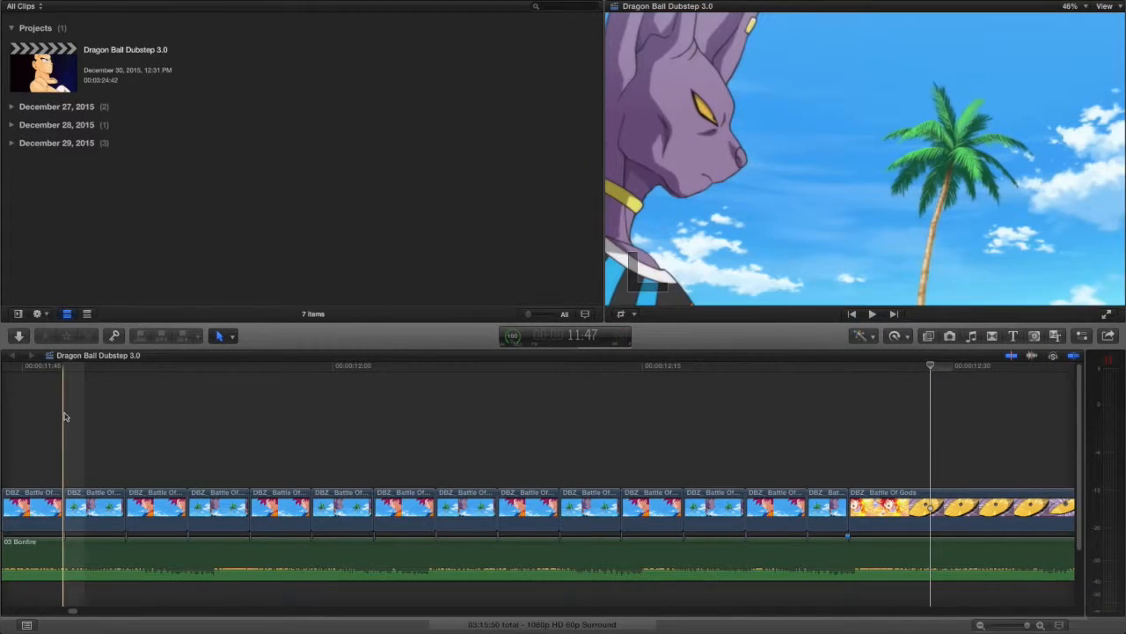
pyautogui.press('space')
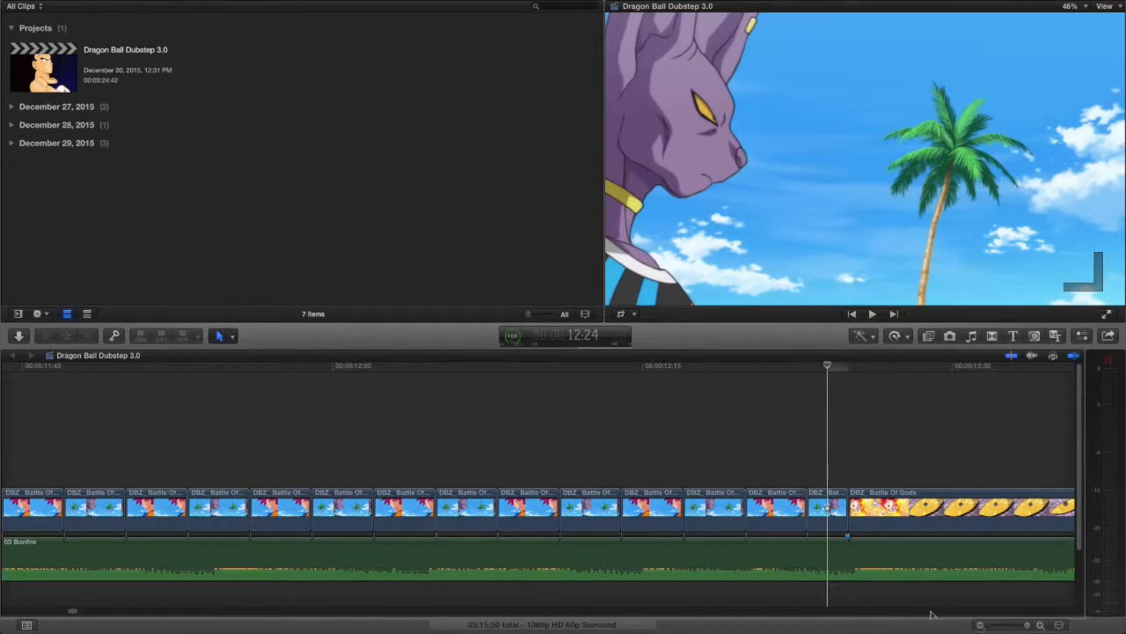
# - Play the Battle Of Gods fight clip from its cut at 13:27
pyautogui.press('super+minus')
pyautogui.hscroll(10, 865, 462)
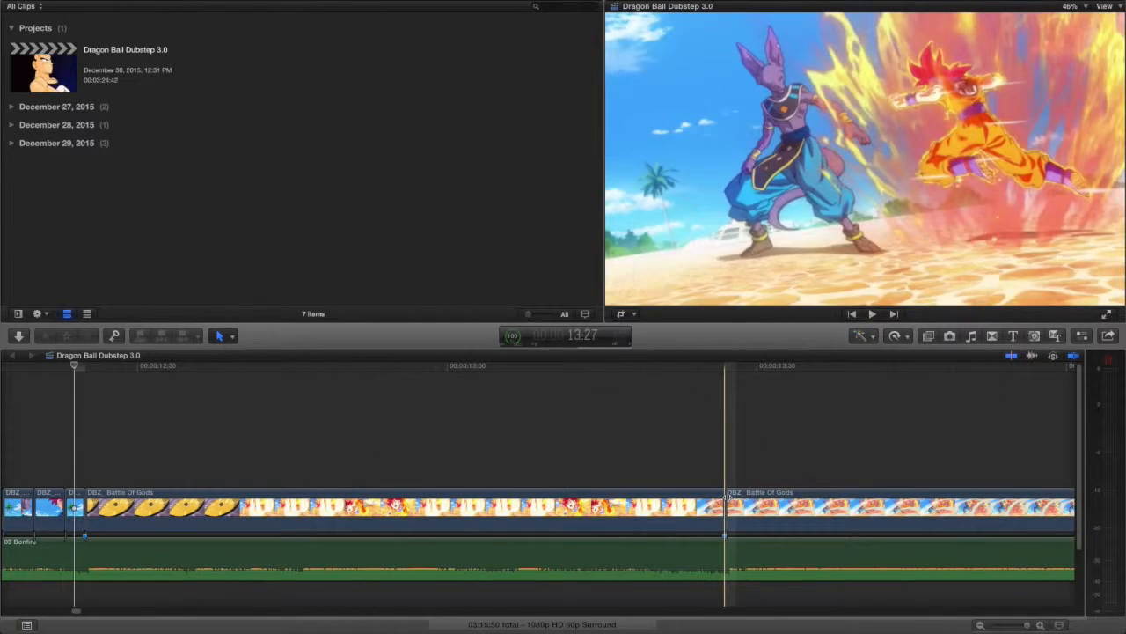
pyautogui.press('space')
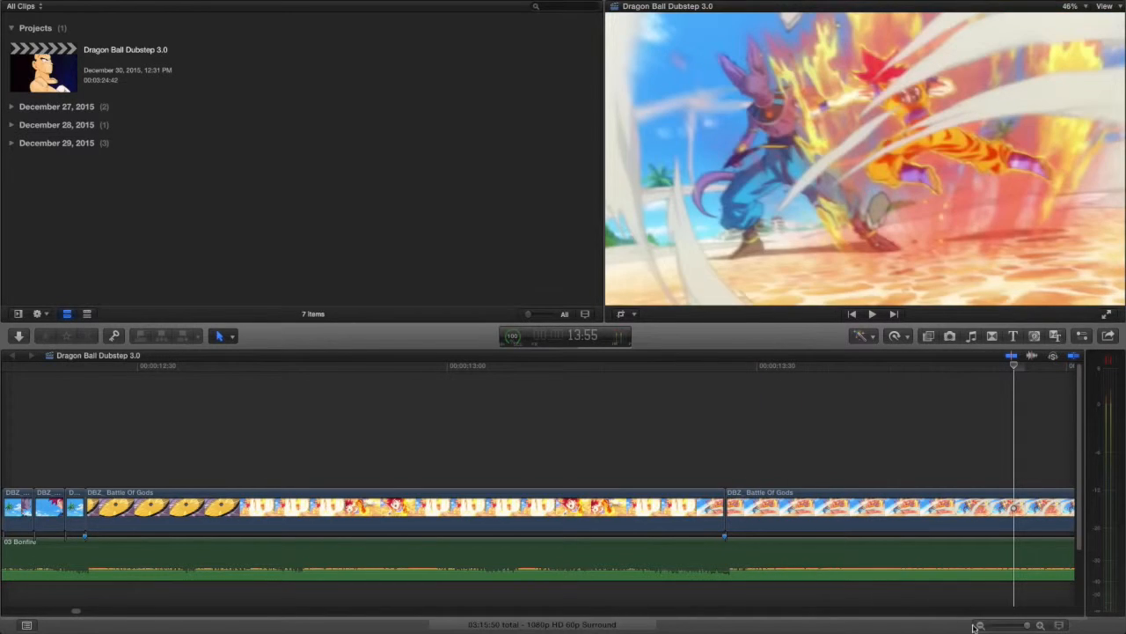
pyautogui.press('space')
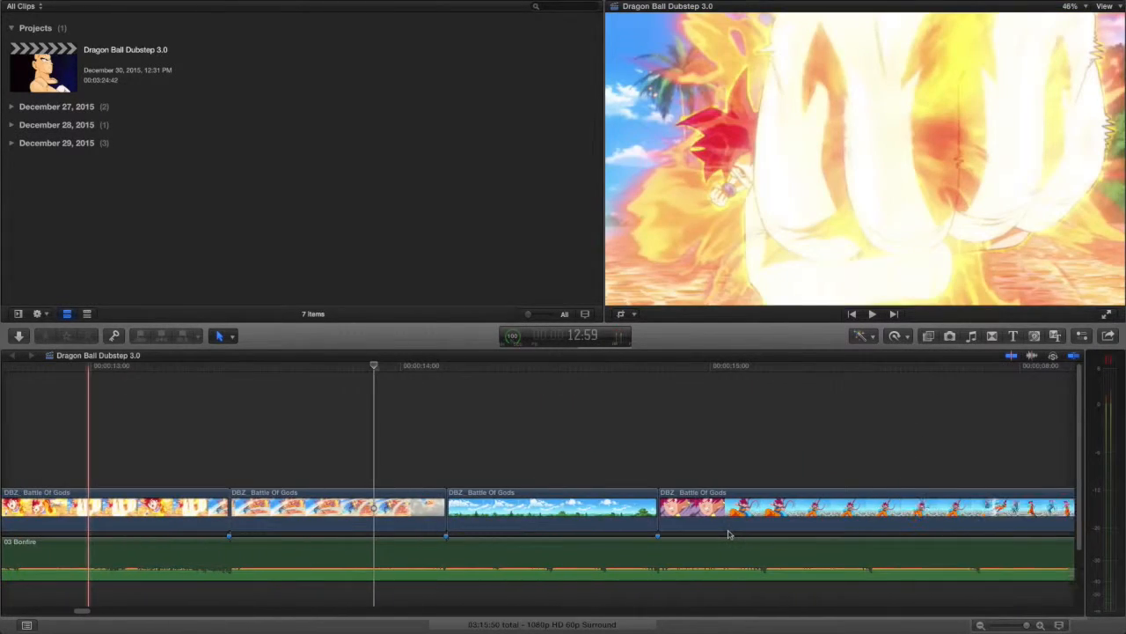
# - Skip ahead to the next group of repeated short clips and place the playhead at 18:37, with the timeline enlarged around it
pyautogui.hscroll(7, 723, 534)
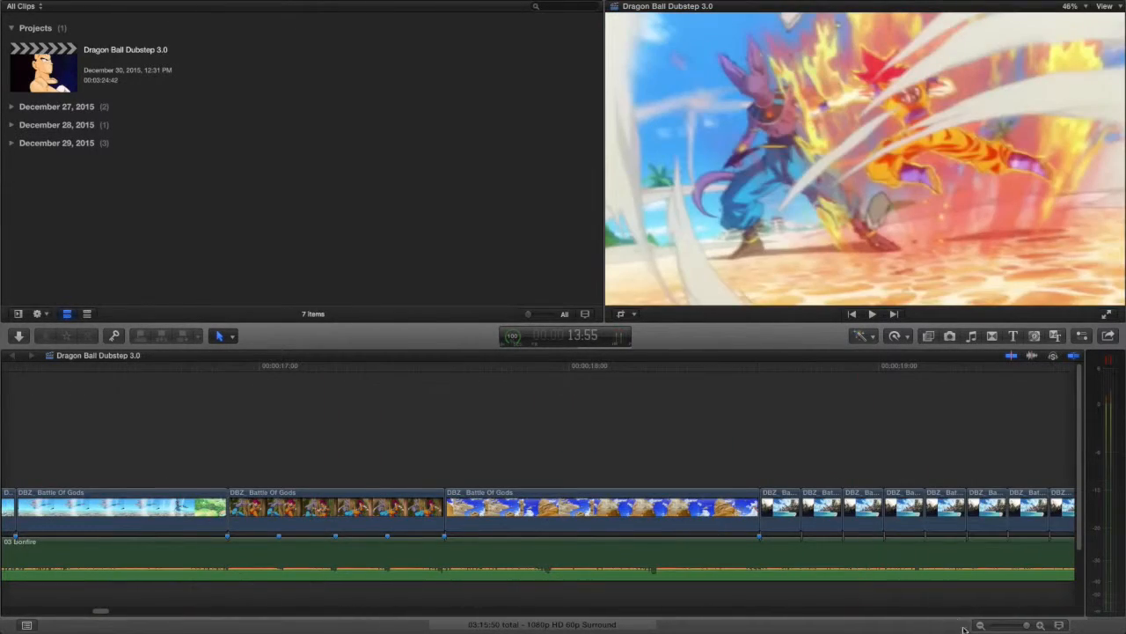
pyautogui.click(980, 625)
pyautogui.hscroll(3, 710, 440)
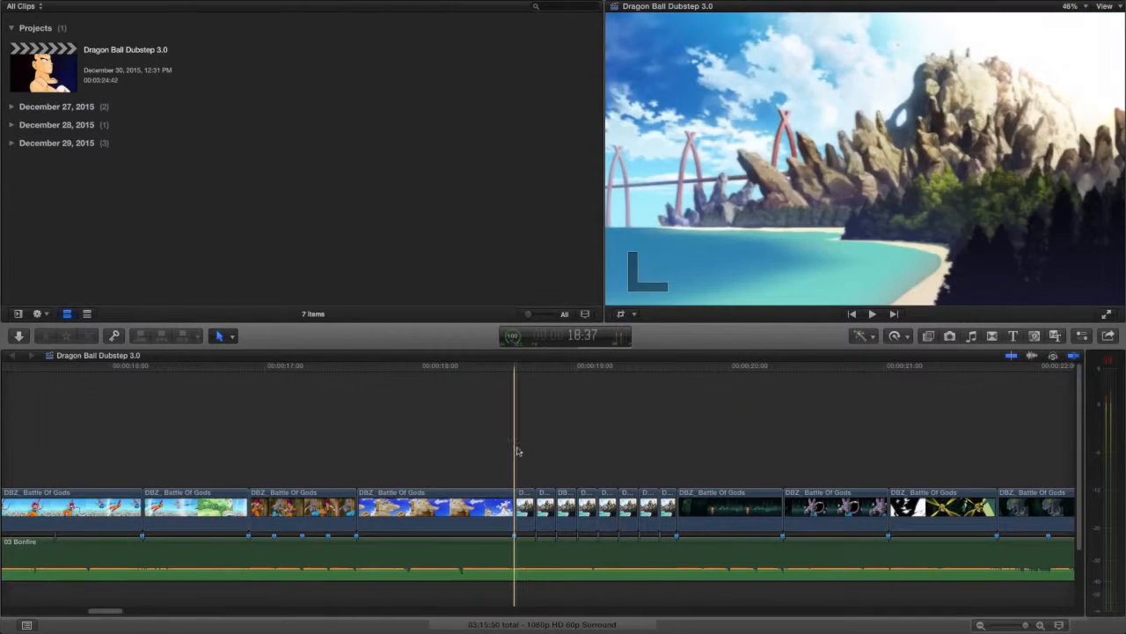
pyautogui.click(1041, 625)
pyautogui.click(1042, 626)
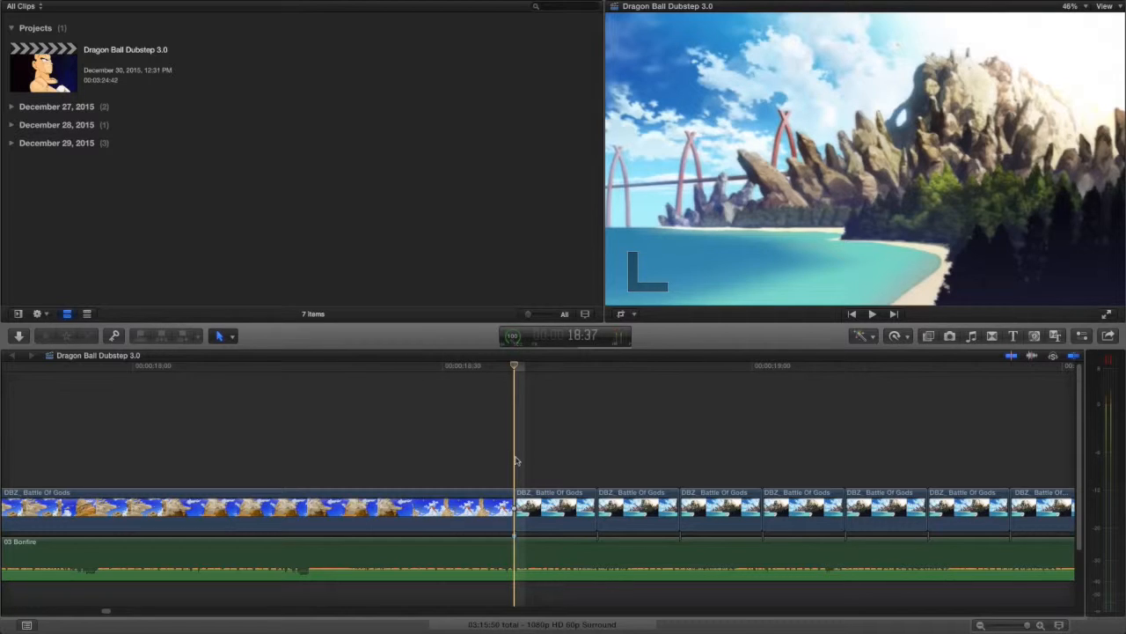
# - Step back and forth through the frames around the 18:37 cut to examine the start of the first repeated clip
pyautogui.press('Right')
pyautogui.press('Right')
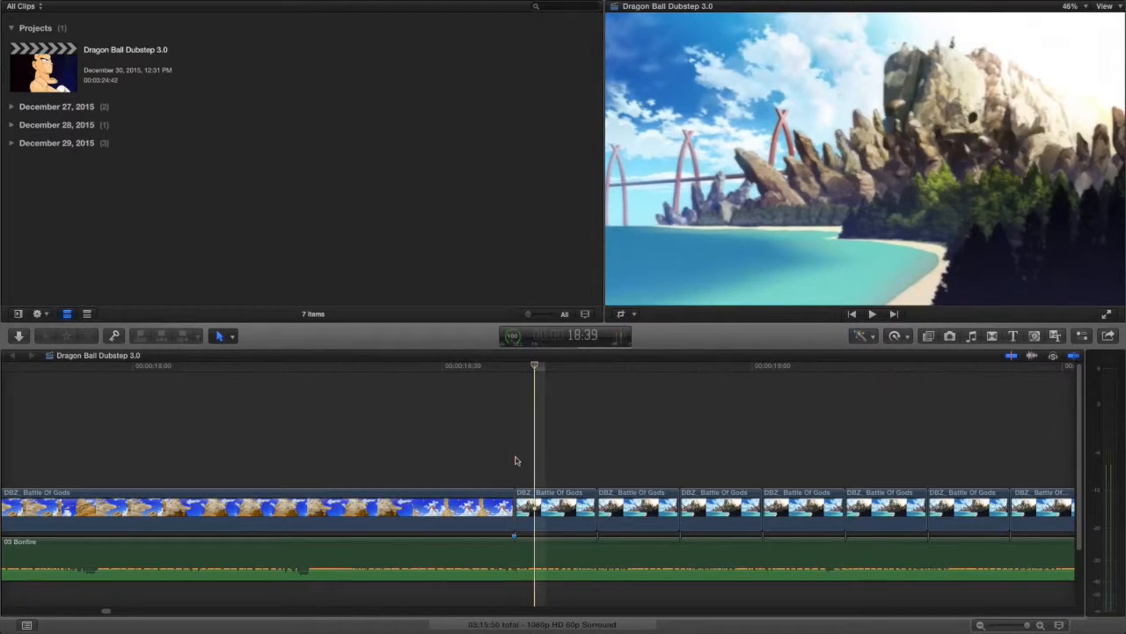
pyautogui.press('Left')
pyautogui.press('Left')
pyautogui.press('Right')
pyautogui.press('Left')
pyautogui.press('Right')
pyautogui.press('Left')
pyautogui.press('Left')
pyautogui.press('Left')
pyautogui.press('Right')
# - Place a connected copy of the first short clip at 18:37 above the storyline and extend it to 53 frames
pyautogui.click(546, 494)
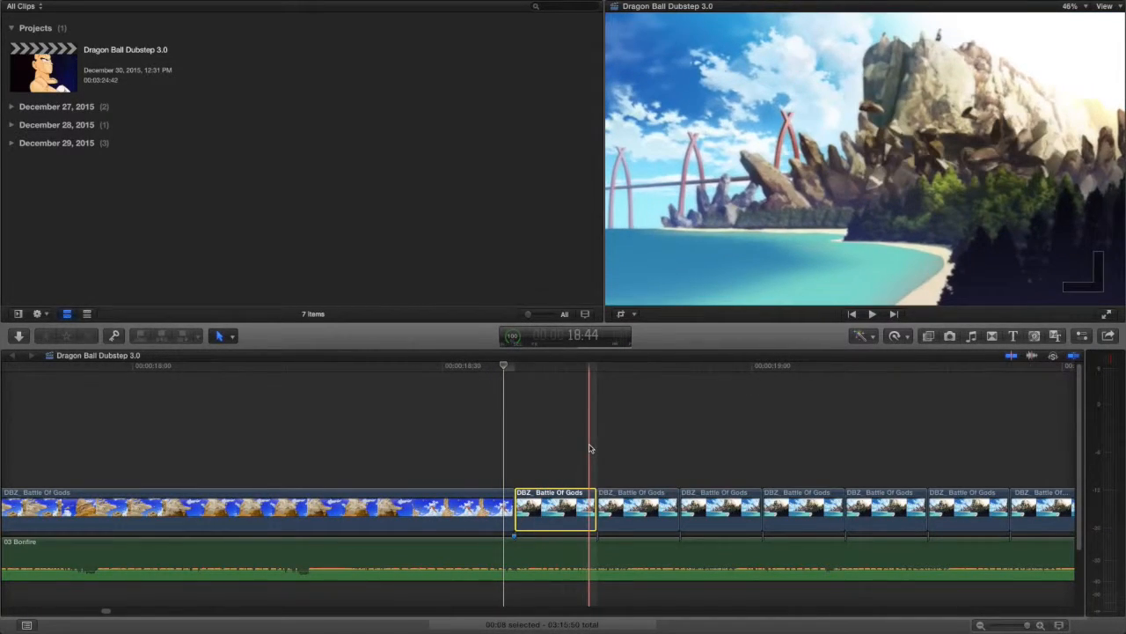
pyautogui.hotkey('alt', 'v')
pyautogui.moveTo(407, 445); pyautogui.dragTo(402, 446)
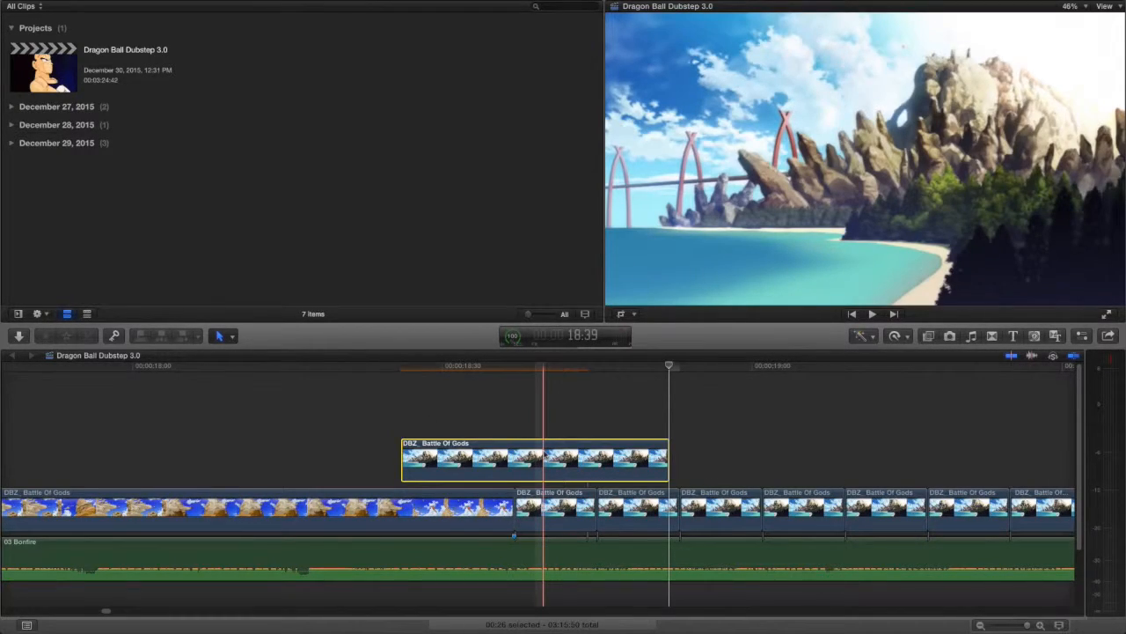
pyautogui.moveTo(669, 457); pyautogui.dragTo(842, 440)
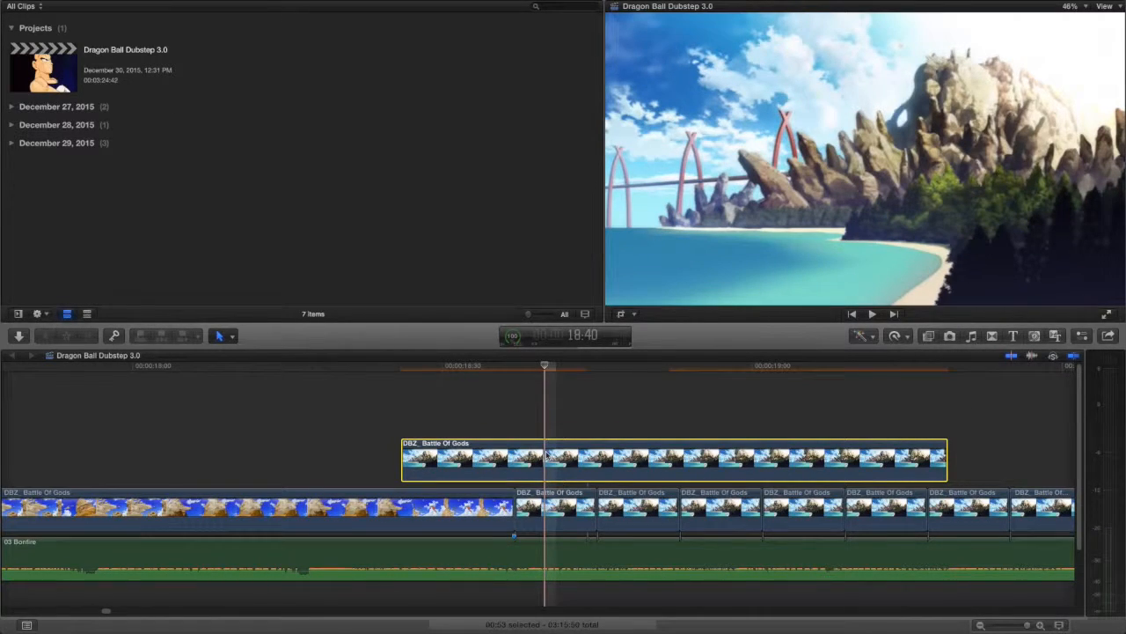
# - Step frame by frame through the extended copy between 18:40 and 18:44 to find its cut point in the music
pyautogui.press('Right')
pyautogui.press('Right')
pyautogui.press('Right')
pyautogui.press('Right')
pyautogui.press('Right')
pyautogui.press('Left')
pyautogui.press('Right')
pyautogui.press('Left')
pyautogui.press('Right')
pyautogui.press('Left')
pyautogui.press('Right')
pyautogui.press('Left')
pyautogui.press('Right')
pyautogui.press('Left')
pyautogui.press('Right')
pyautogui.press('Left')
pyautogui.press('Right')
pyautogui.press('Left')
pyautogui.press('Right')
pyautogui.press('j')
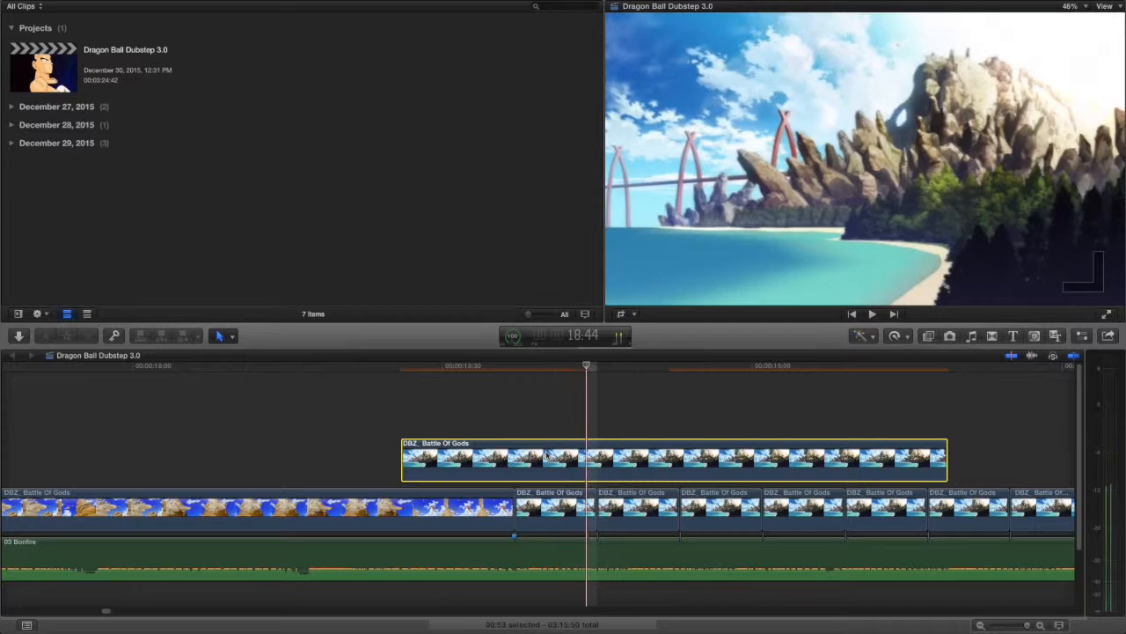
# - Cut the extended copy at 18:44 and 18:51, and delete the pieces before and after that section
pyautogui.press('super+b')
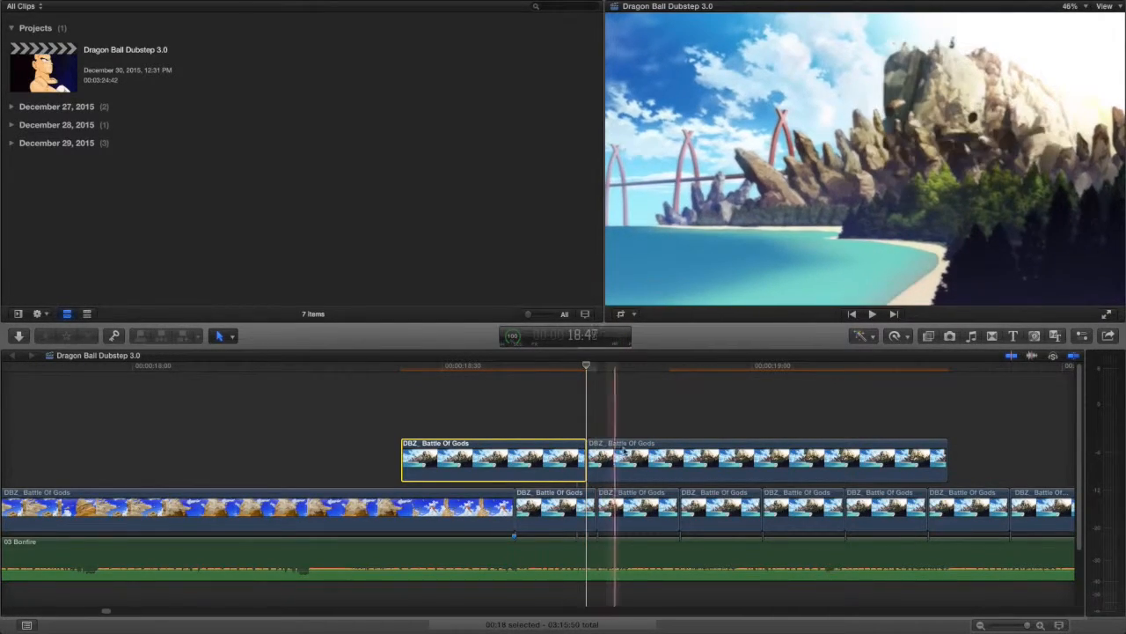
pyautogui.click(665, 456)
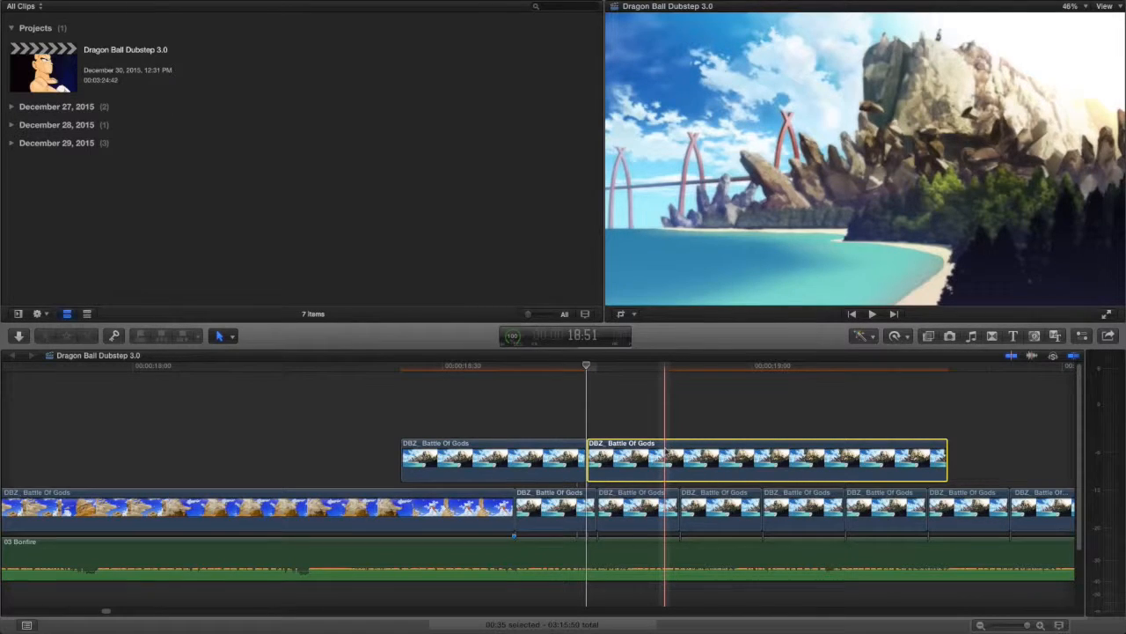
pyautogui.press('super+b')
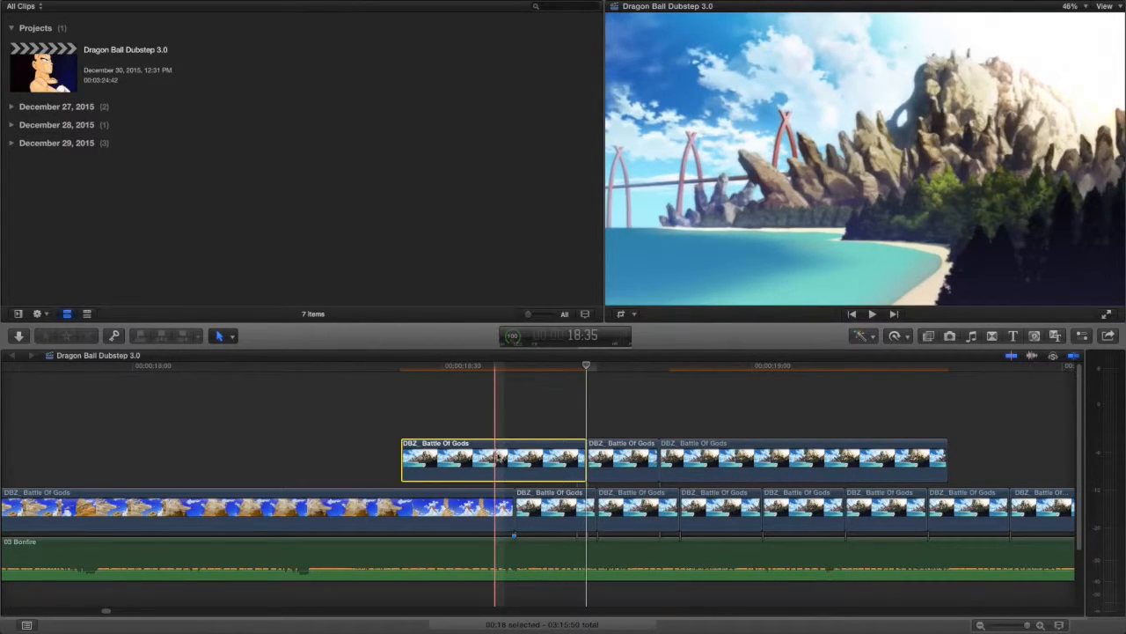
pyautogui.press('Delete')
pyautogui.click(737, 456)
pyautogui.press('Delete')
# - Move the remaining seven-frame piece back above the first repeated clip at 18:37, and delete it after the comparison
pyautogui.moveTo(630, 456); pyautogui.dragTo(554, 452)
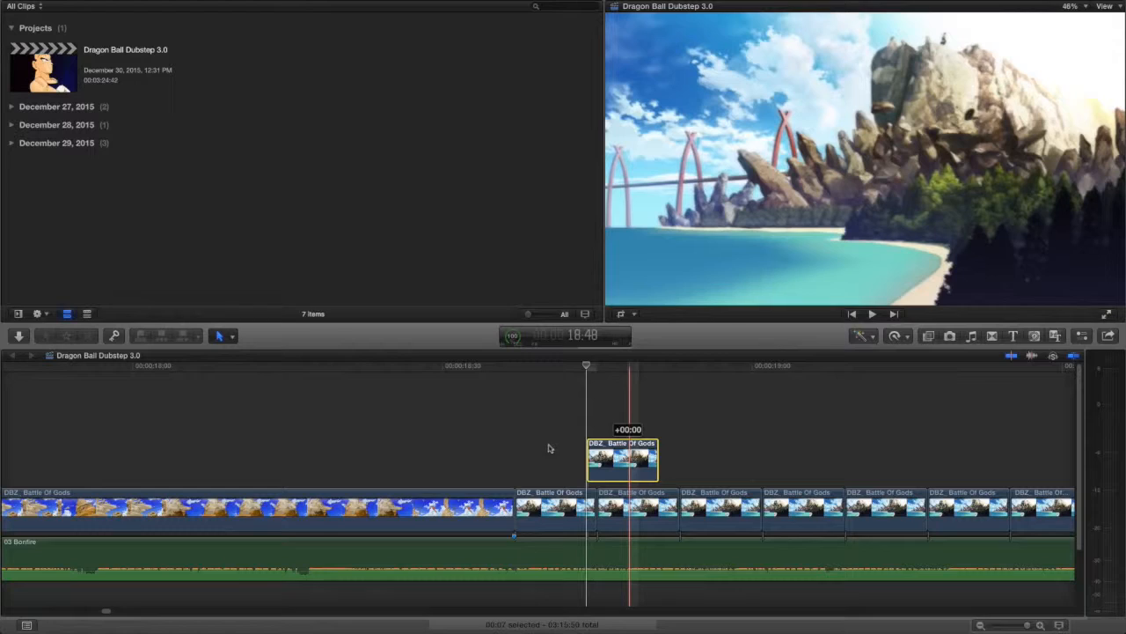
pyautogui.moveTo(542, 449); pyautogui.dragTo(571, 448)
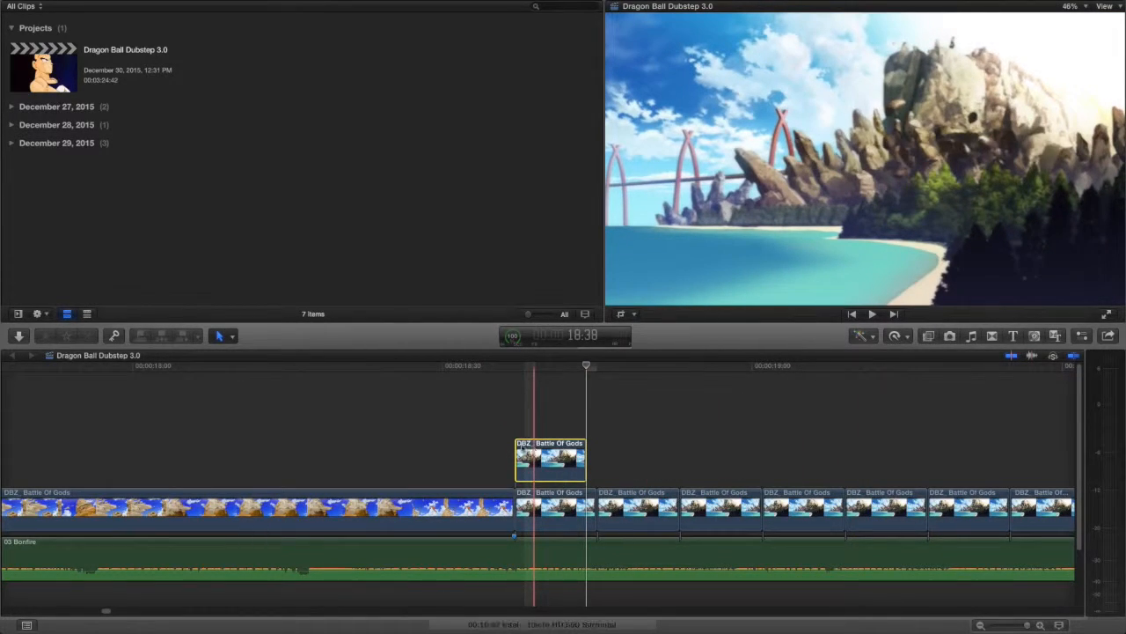
pyautogui.press('Delete')
# - Play on through the rest of the repeated clips and into the dark lake clip after them
pyautogui.hscroll(3, 506, 449)
pyautogui.press('space')
pyautogui.hscroll(6, 391, 456)
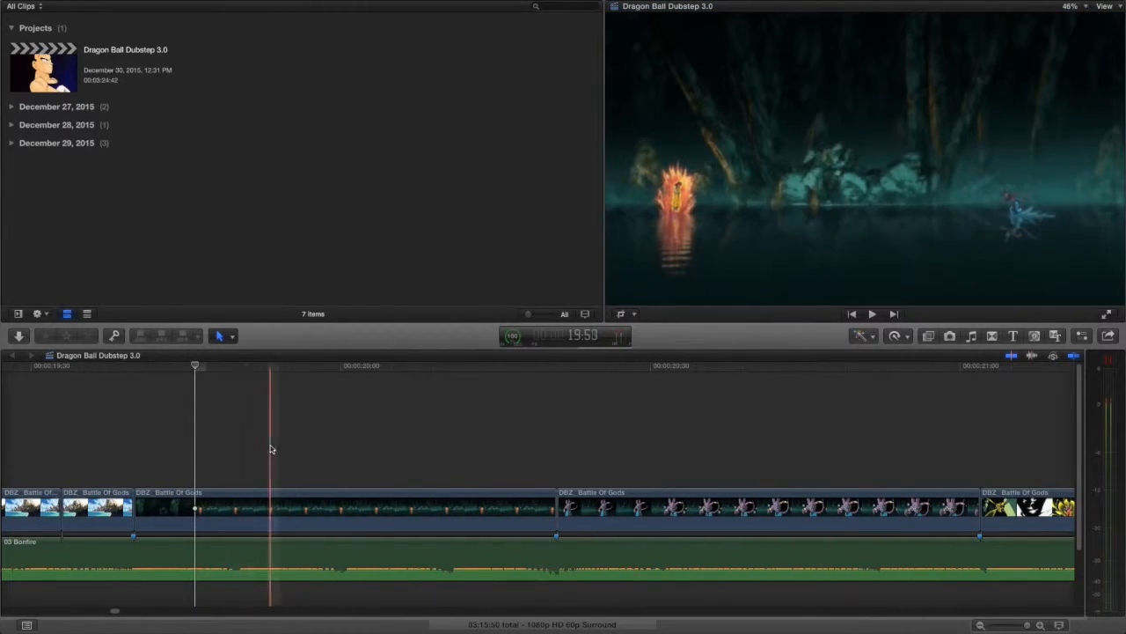
# - Play on from the lake clip at 19:53, replay the lunging purple fighter clip from its 20:21 cut, and continue into the clips after it
pyautogui.press('space')
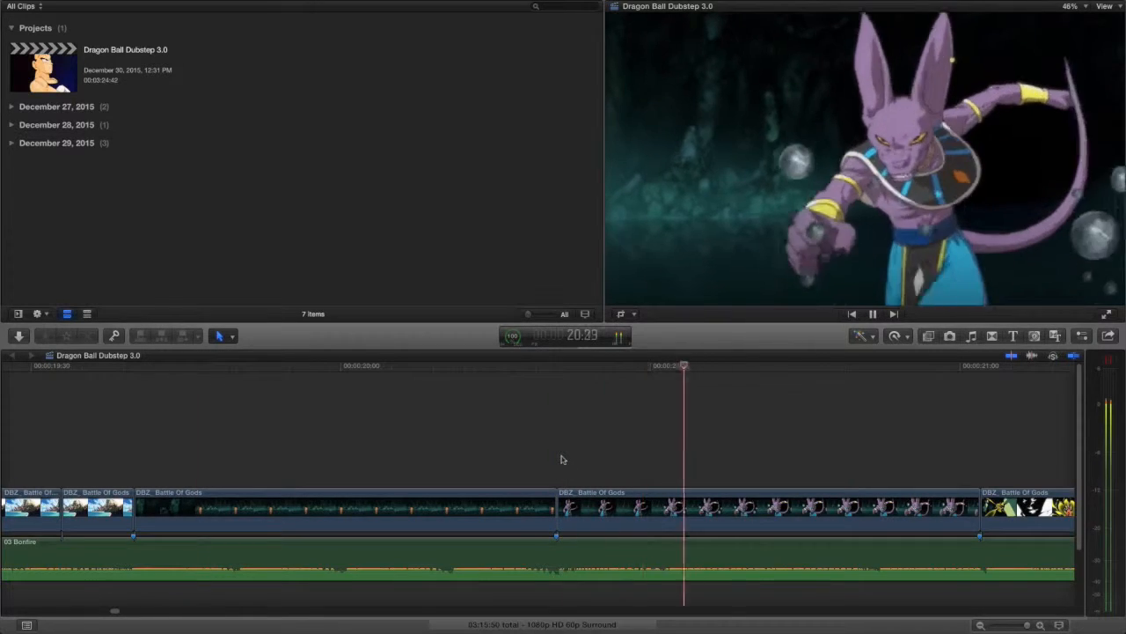
pyautogui.press('space')
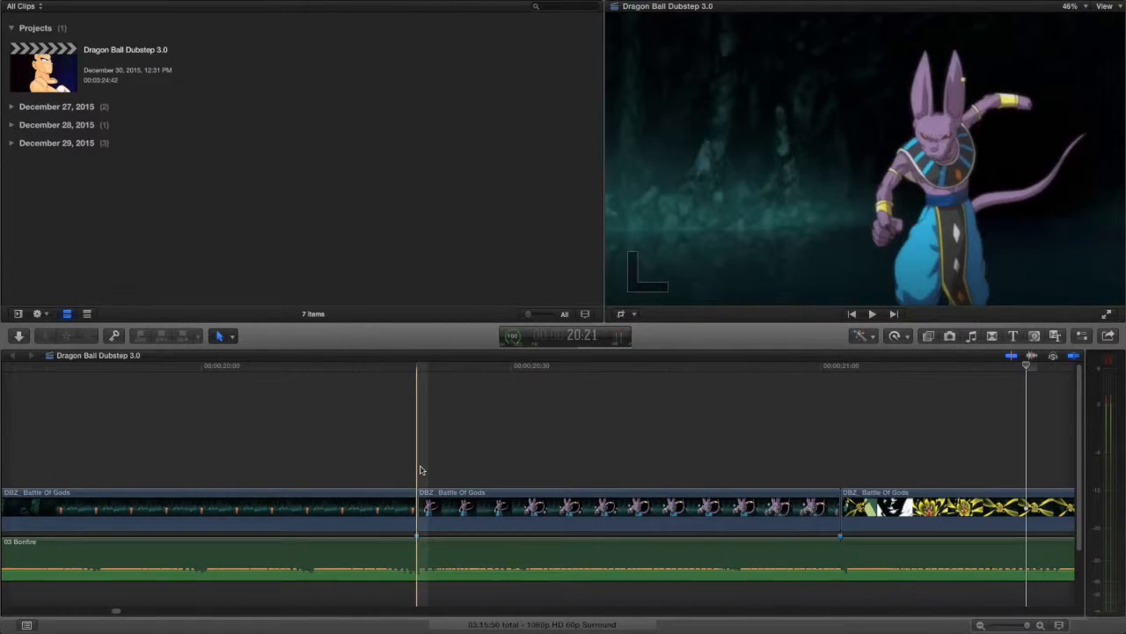
pyautogui.press('space')
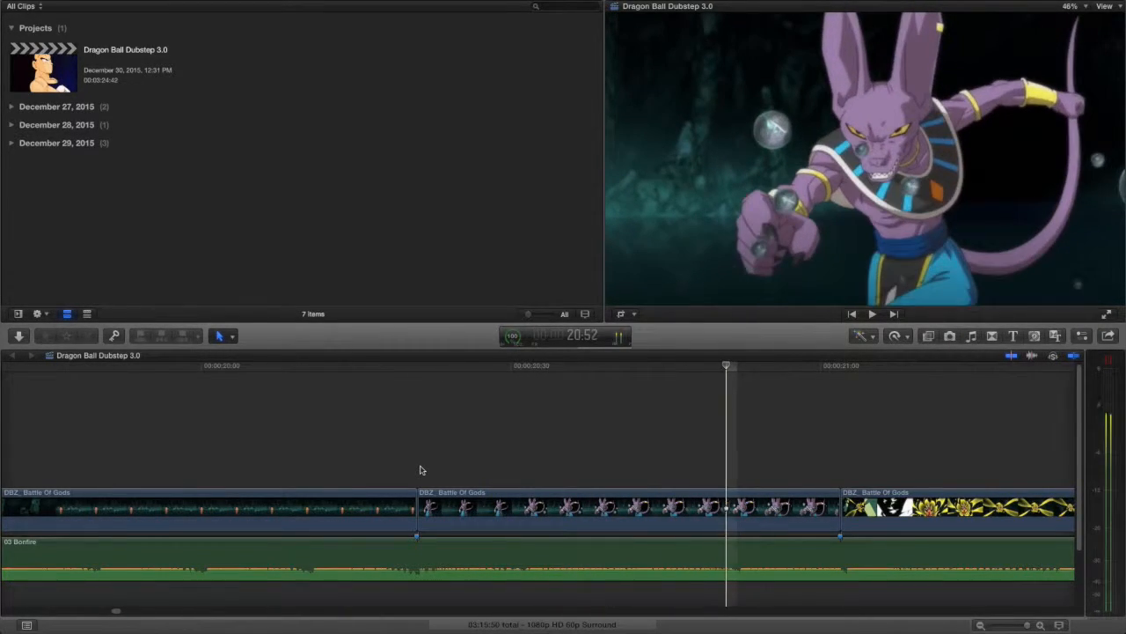
pyautogui.press('space')
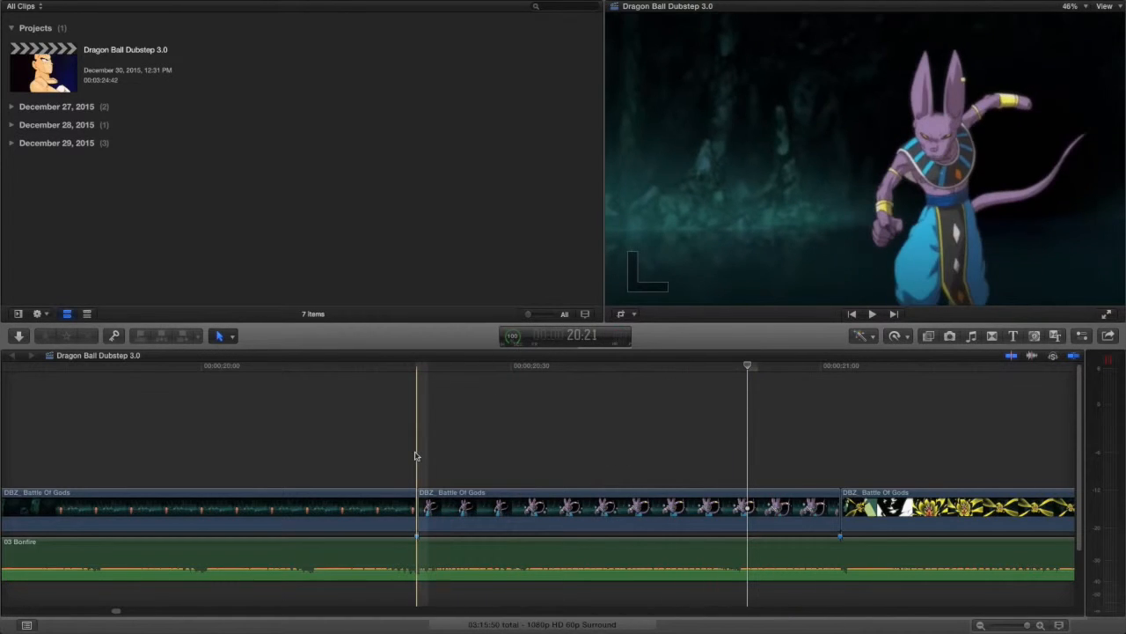
pyautogui.press('space')
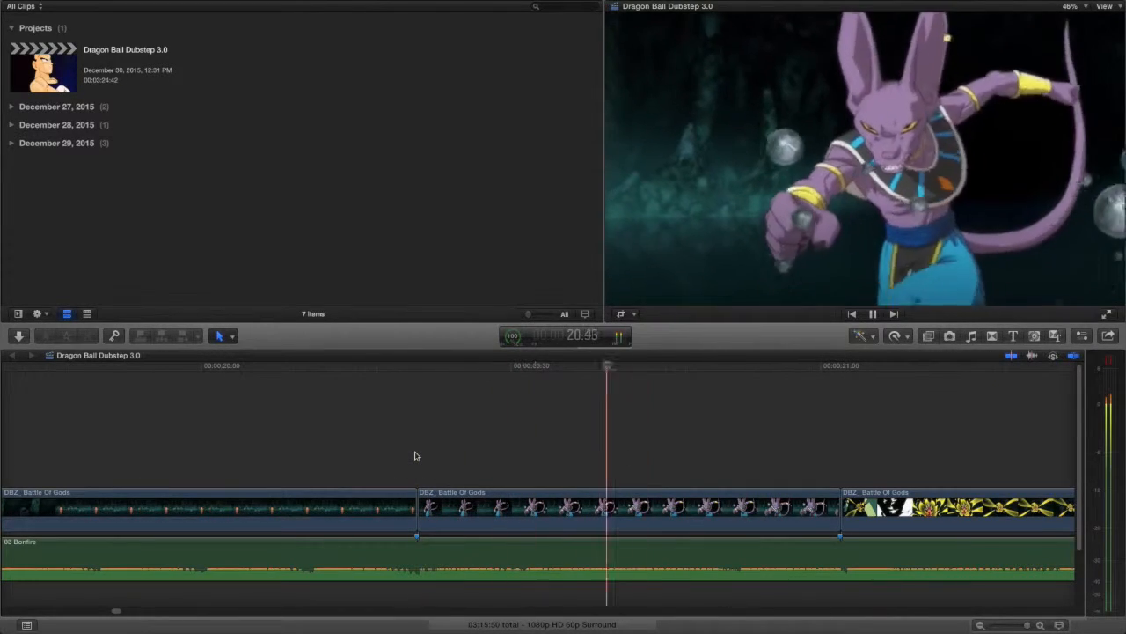
pyautogui.press('space')
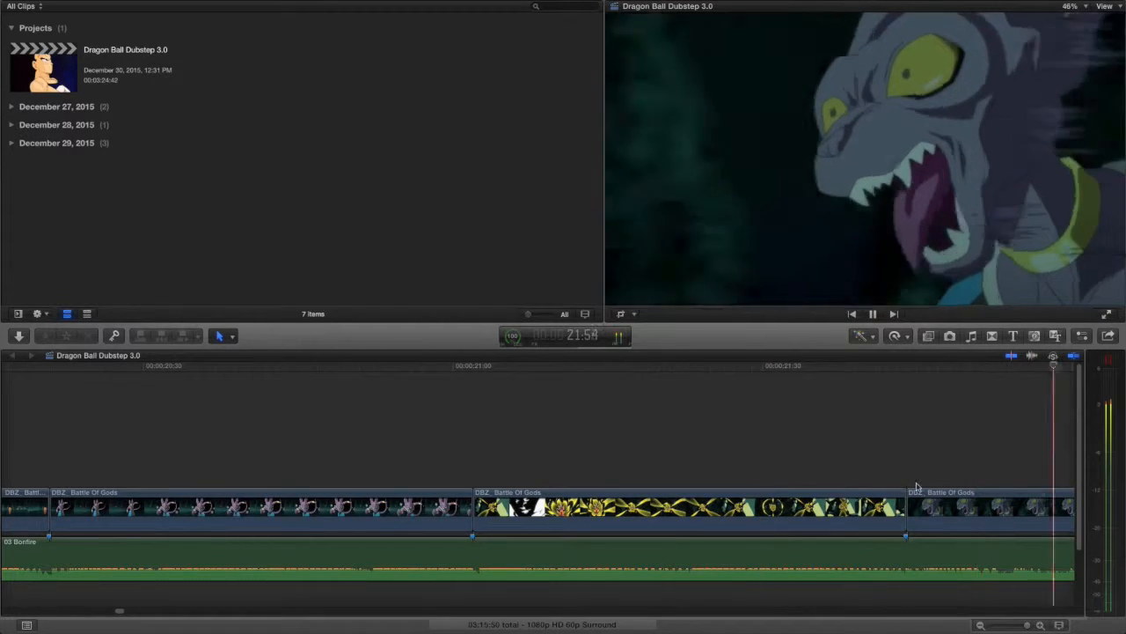
pyautogui.press('space')
# - Look over the longer fire and explosion clips between about 22:00 and 40:00 against the Bonfire track
pyautogui.click(979, 626)
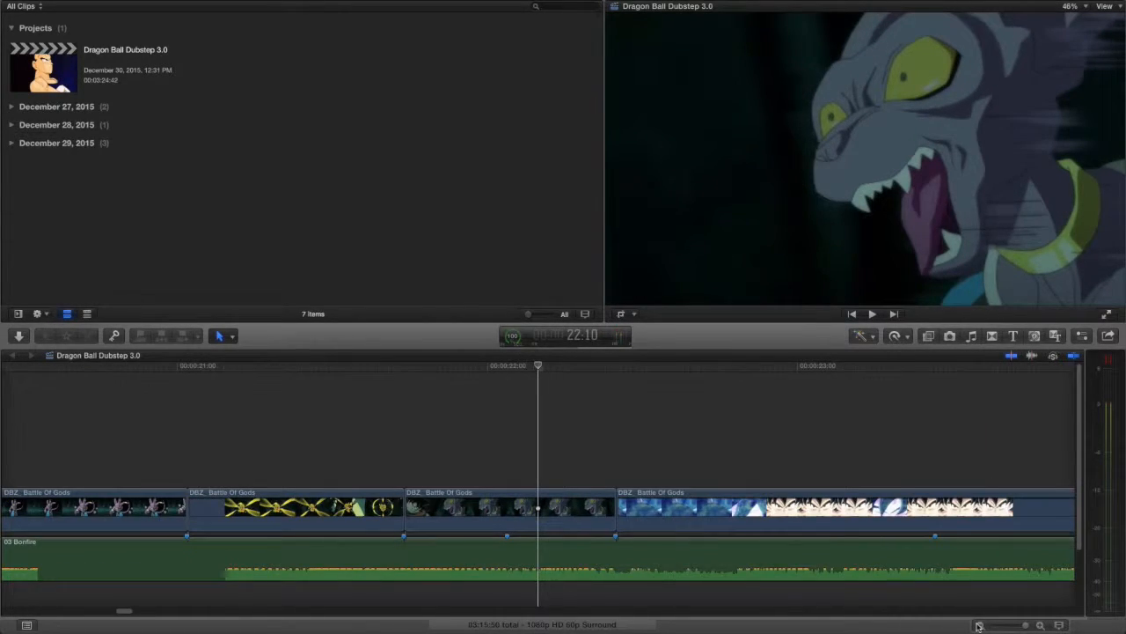
pyautogui.click(980, 626)
pyautogui.hscroll(10, 646, 400)
pyautogui.hscroll(-9, 640, 399)
pyautogui.hscroll(-5, 640, 399)
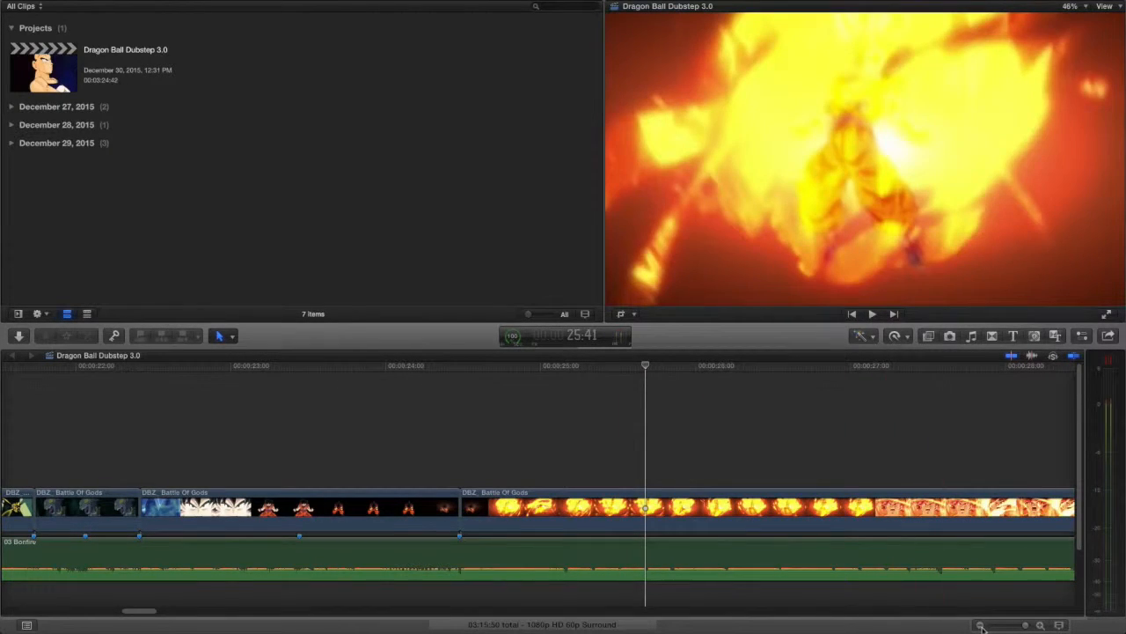
pyautogui.press('super+minus')
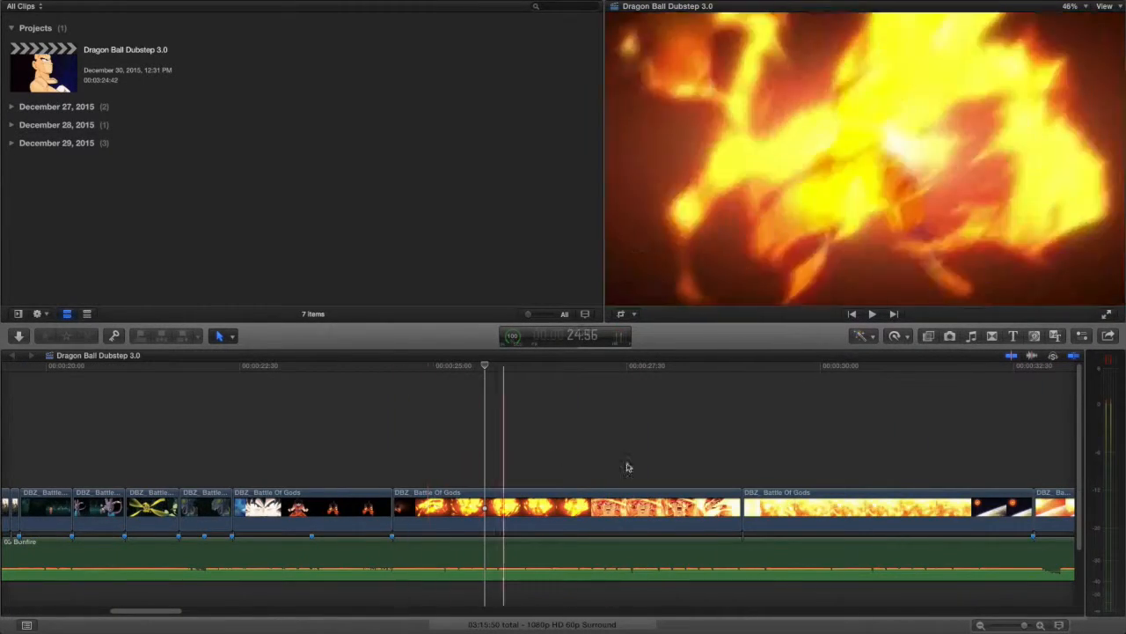
pyautogui.hscroll(5, 555, 456)
pyautogui.hscroll(-2, 414, 448)
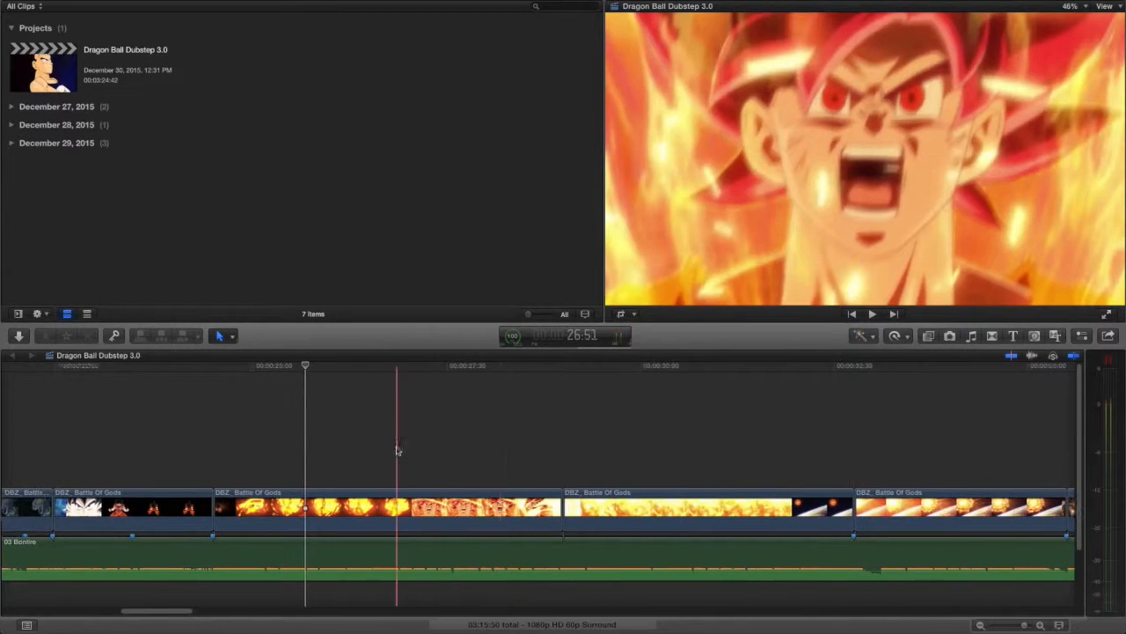
pyautogui.hscroll(-1, 396, 450)
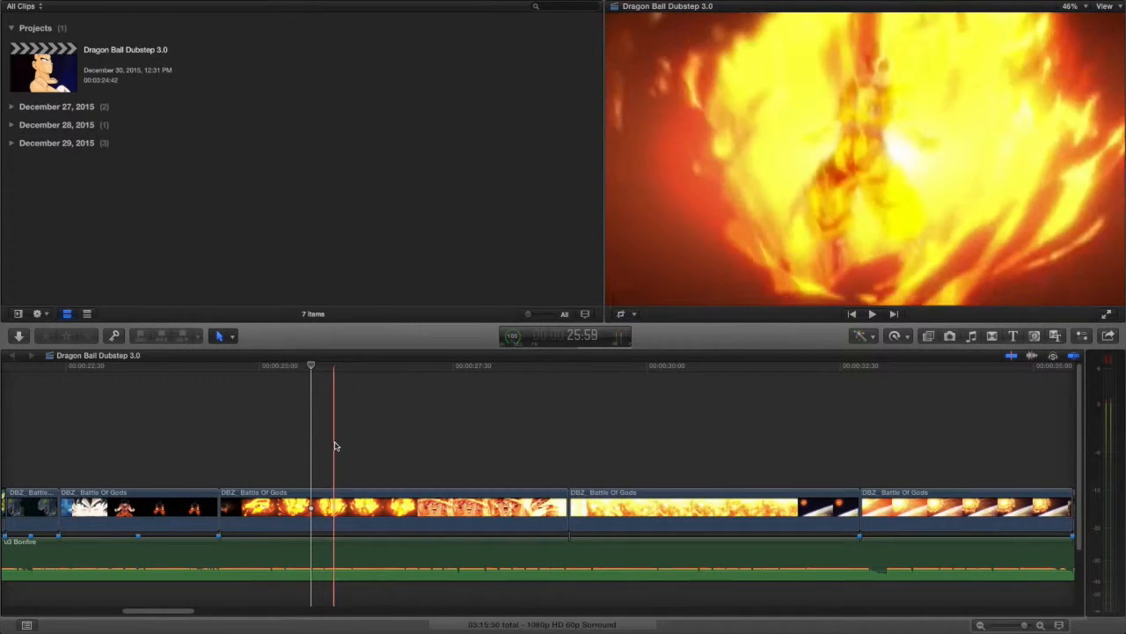
pyautogui.hscroll(-2, 105, 455)
pyautogui.hscroll(3, 284, 454)
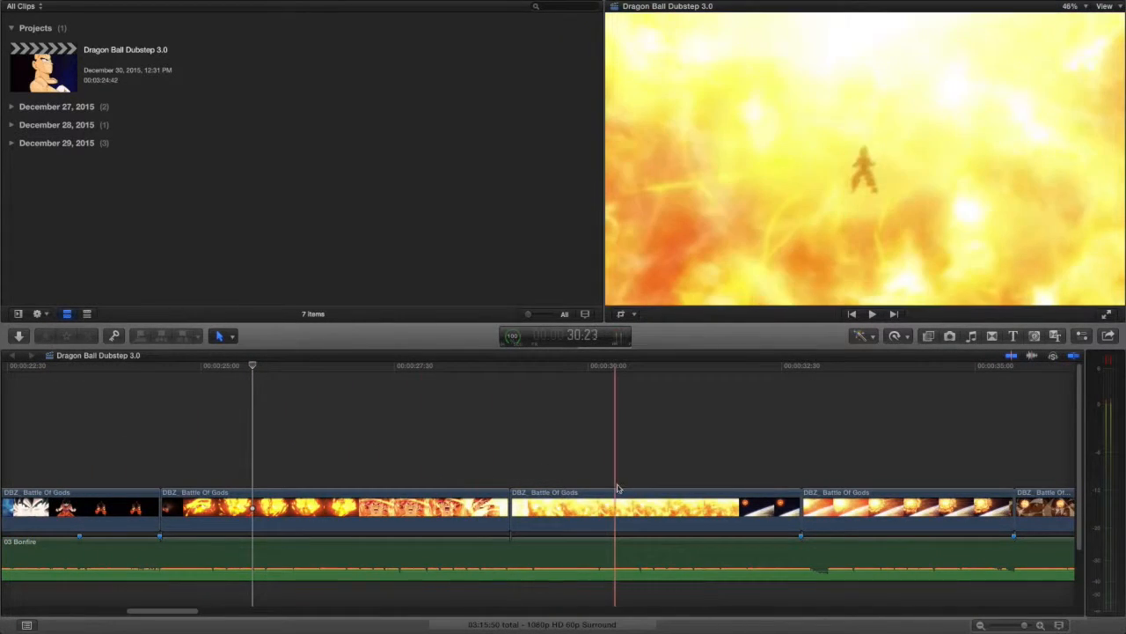
pyautogui.hscroll(5, 326, 455)
pyautogui.hscroll(5, 568, 488)
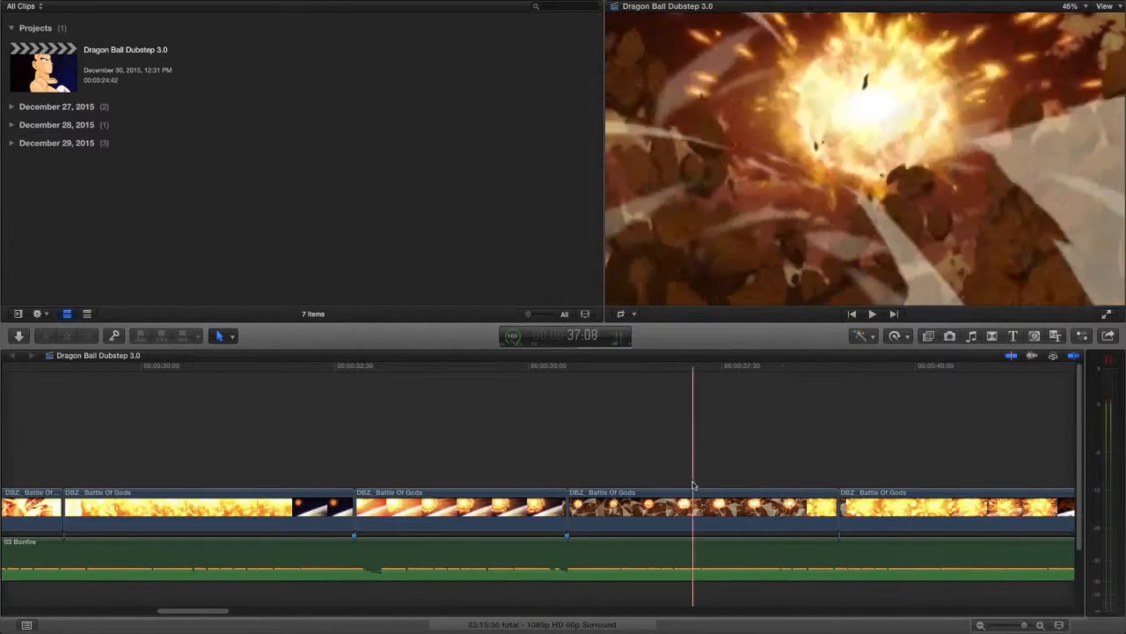
# - Go to the first repeated running clip at 44:24 and step back and forth over its opening frames
pyautogui.click(791, 483)
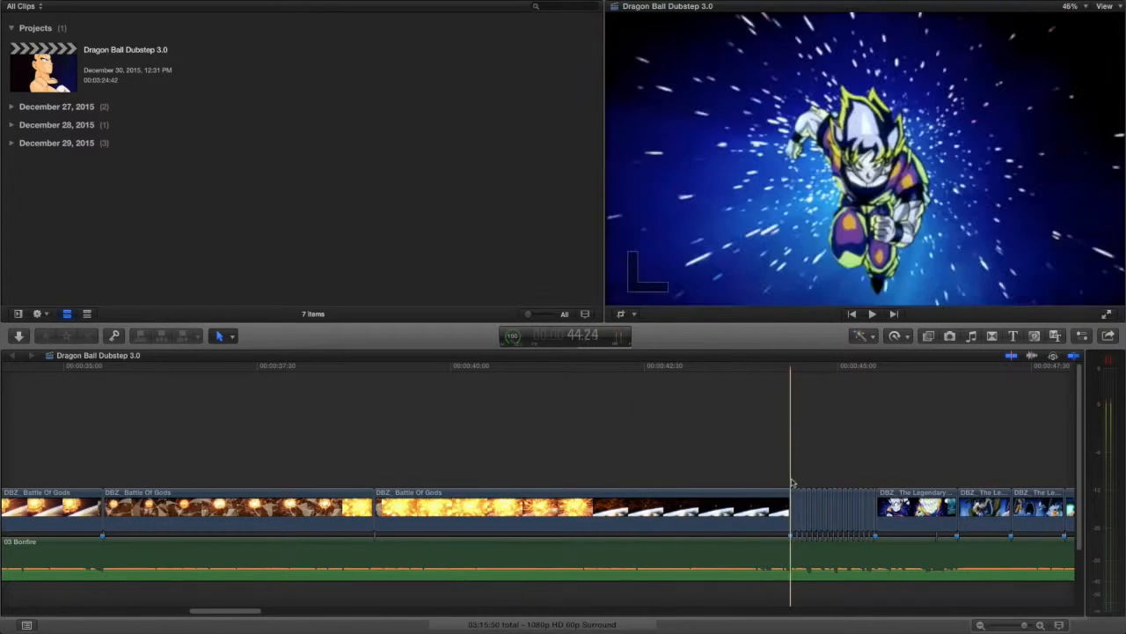
pyautogui.click(1040, 624)
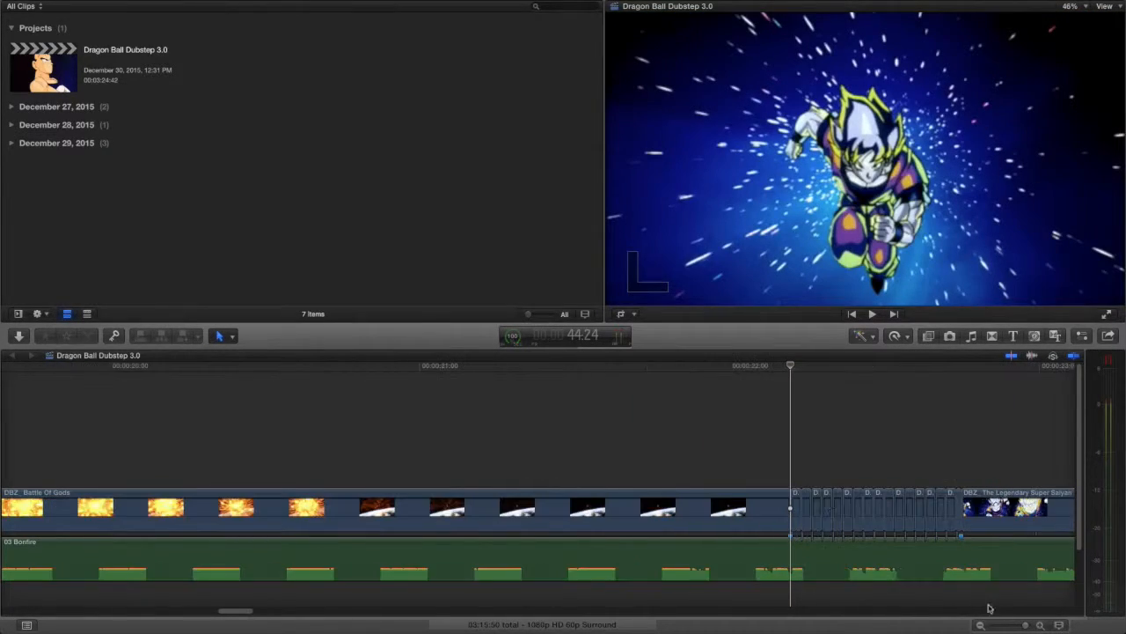
pyautogui.hscroll(3, 789, 461)
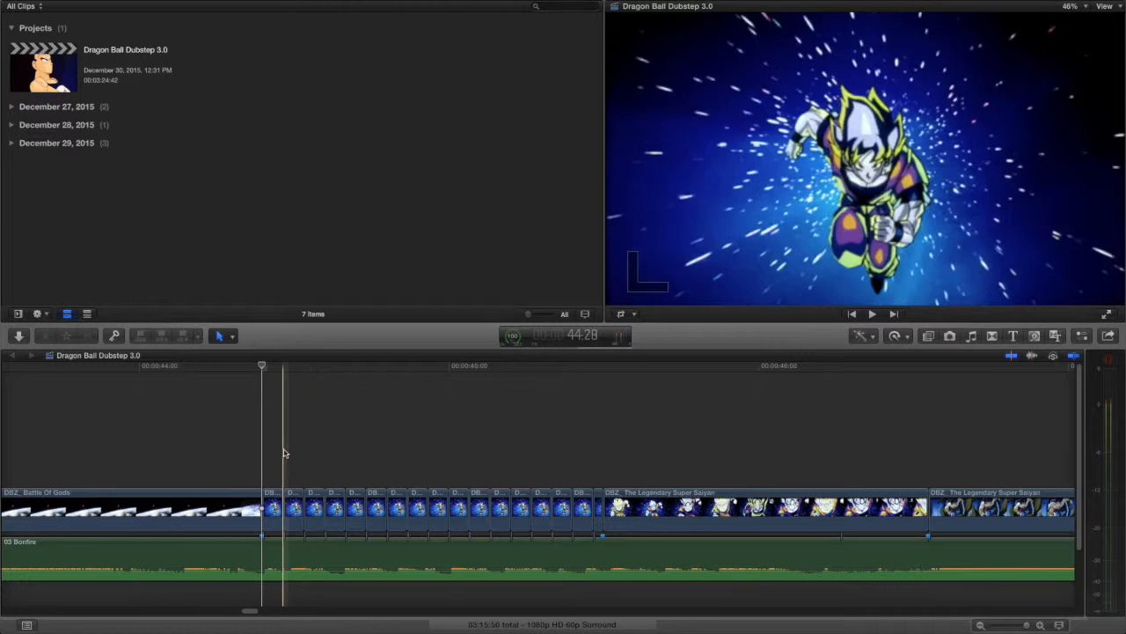
pyautogui.press('l')
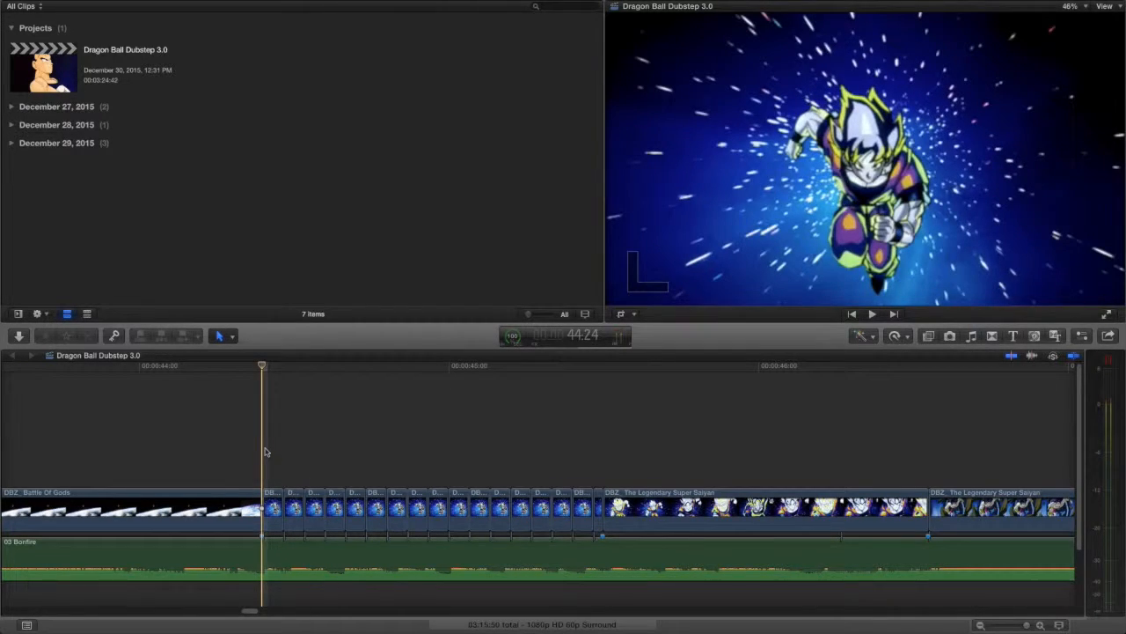
pyautogui.press('Right')
pyautogui.press('Right')
pyautogui.press('Left')
pyautogui.press('Left')
pyautogui.press('Right')
pyautogui.press('l')
pyautogui.press('Left')
pyautogui.press('Left')
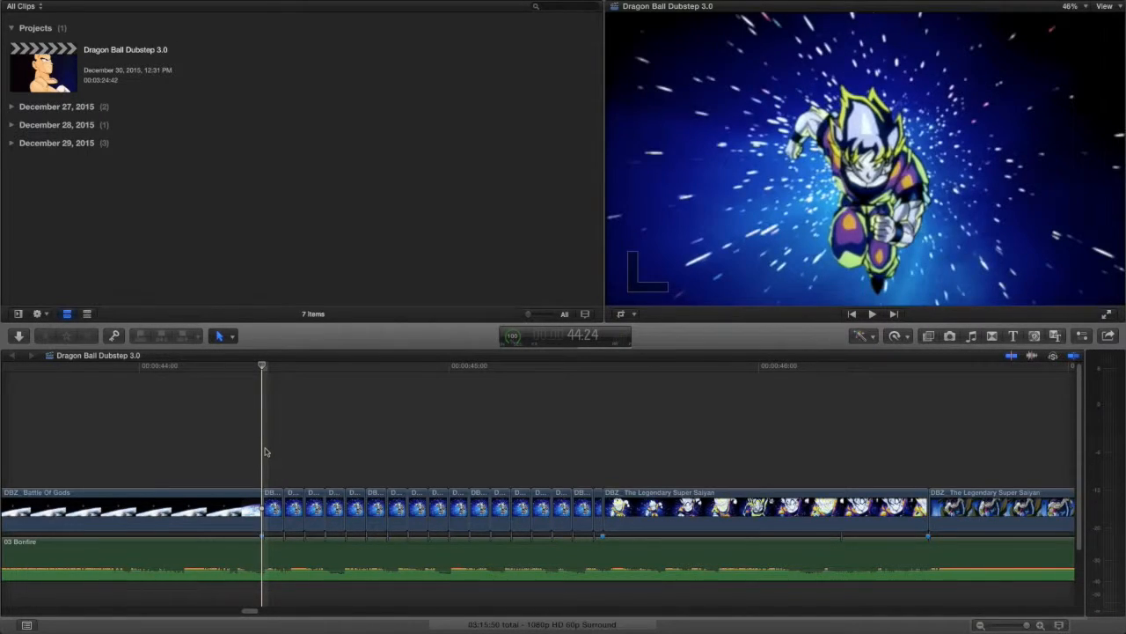
pyautogui.press('Right')
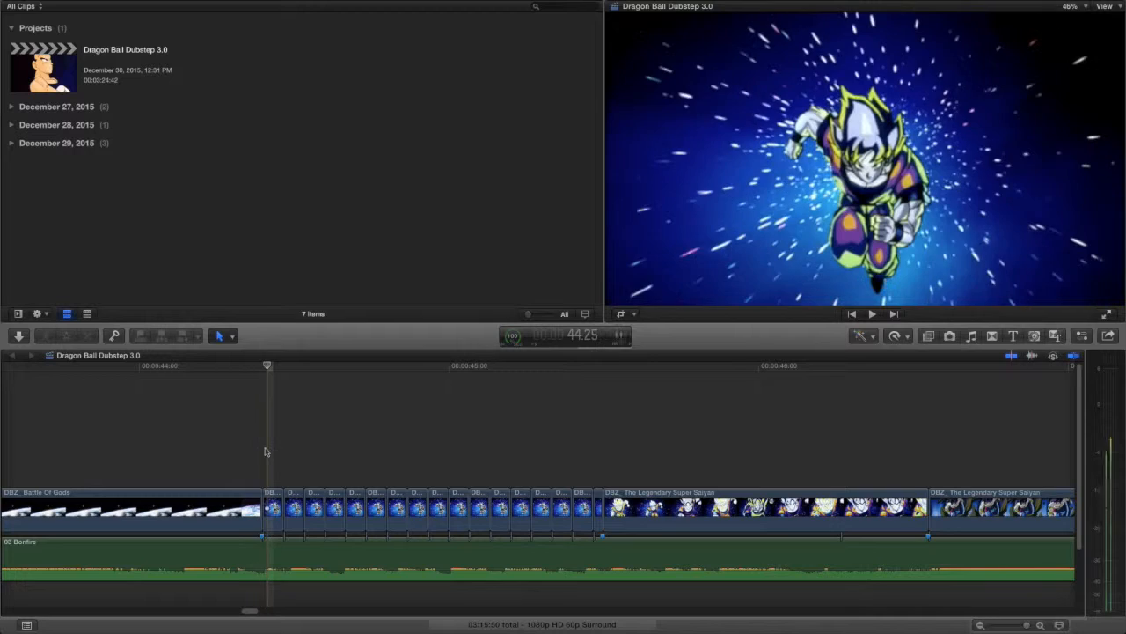
pyautogui.press('Right')
pyautogui.press('Left')
pyautogui.press('Left')
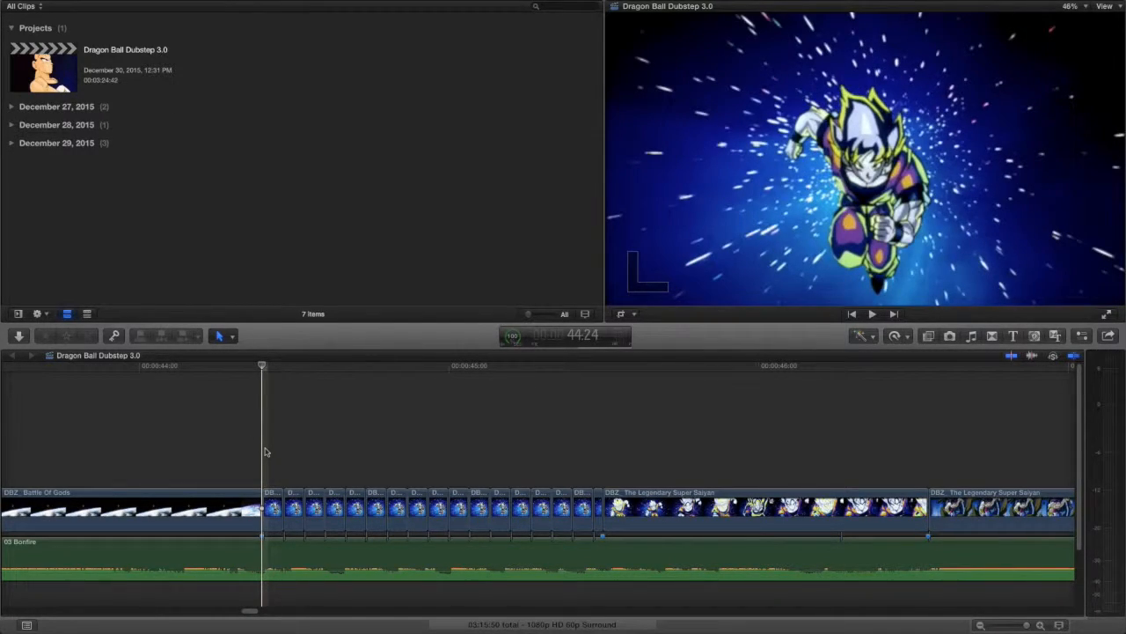
pyautogui.press('Right')
pyautogui.press('Right')
pyautogui.press('Right')
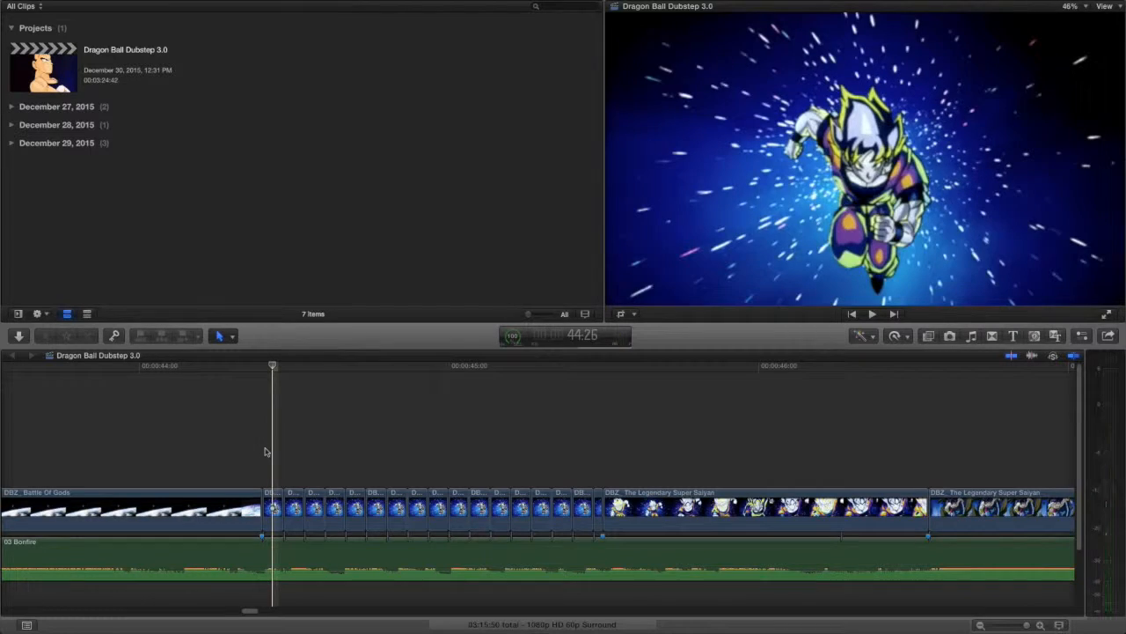
pyautogui.press('Left')
# - Step frame by frame through the repeated running clips from 44:25 past 45:00, checking each cut against the music
pyautogui.press('Right')
pyautogui.press('Right')
pyautogui.press('Right')
pyautogui.press('Right')
pyautogui.press('Right')
pyautogui.press('Right')
pyautogui.press('Right')
pyautogui.press('Right')
pyautogui.press('Right')
pyautogui.press('Right')
pyautogui.press('Right')
pyautogui.press('Right')
pyautogui.press('Right')
pyautogui.press('Right')
pyautogui.press('Right')
pyautogui.press('Right')
pyautogui.press('Right')
pyautogui.press('Right')
pyautogui.press('Right')
pyautogui.press('Right')
pyautogui.press('Right')
pyautogui.press('Right')
pyautogui.press('Right')
pyautogui.press('Right')
pyautogui.press('Right')
pyautogui.press('Right')
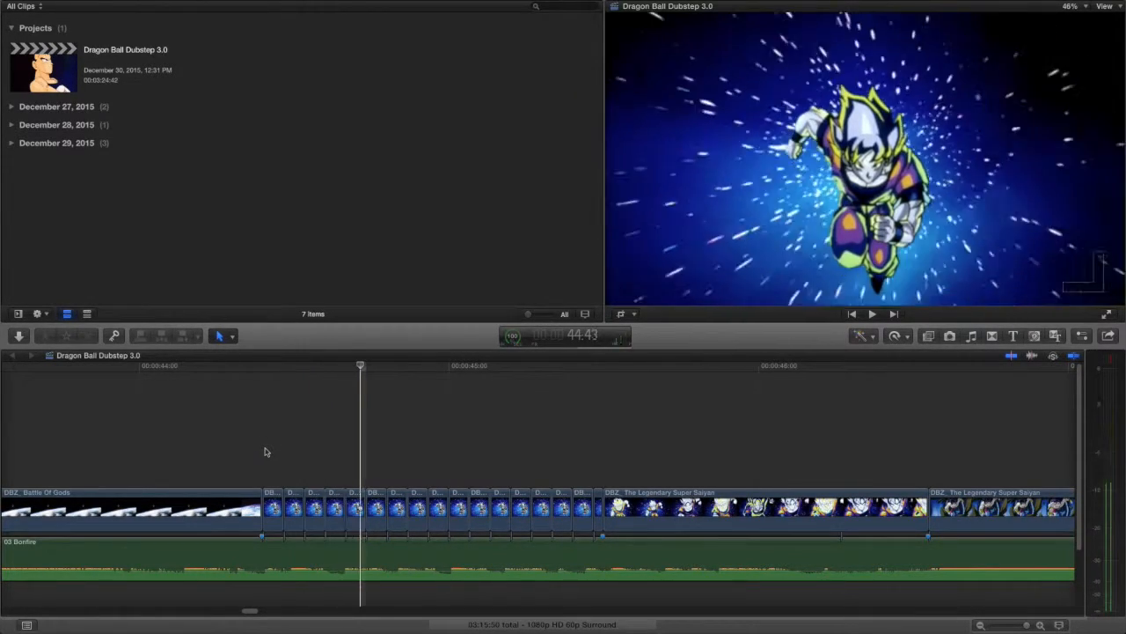
pyautogui.press('Right')
pyautogui.press('Right')
pyautogui.press('Right')
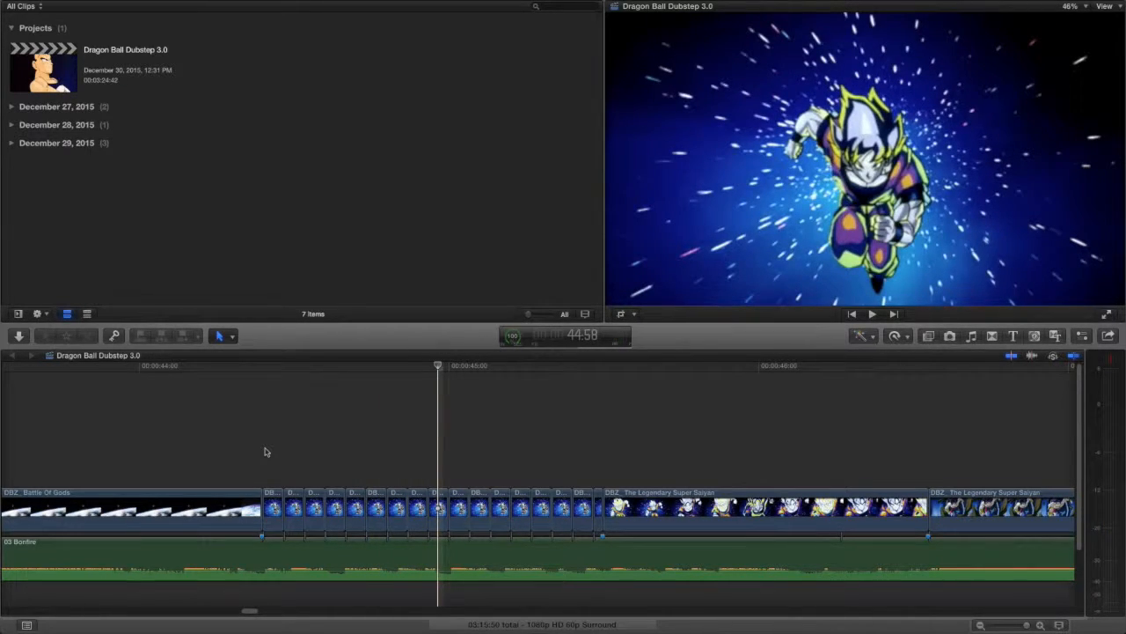
pyautogui.press('Right')
pyautogui.press('Right')
pyautogui.press('Right')
pyautogui.press('Right')
pyautogui.press('Right')
pyautogui.press('Right')
pyautogui.press('Right')
pyautogui.press('Right')
pyautogui.press('Right')
pyautogui.press('Right')
pyautogui.press('Right')
pyautogui.press('Right')
pyautogui.press('Right')
pyautogui.press('Right')
pyautogui.press('Right')
pyautogui.press('Right')
pyautogui.press('Right')
pyautogui.press('Right')
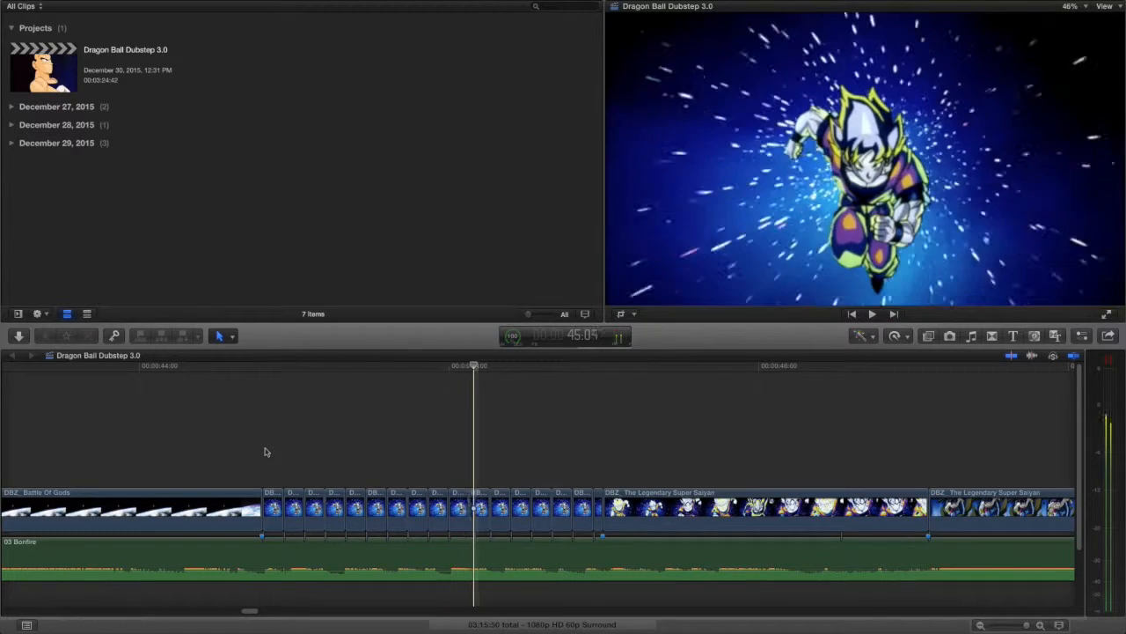
pyautogui.press('Right')
pyautogui.press('Right')
pyautogui.press('Right')
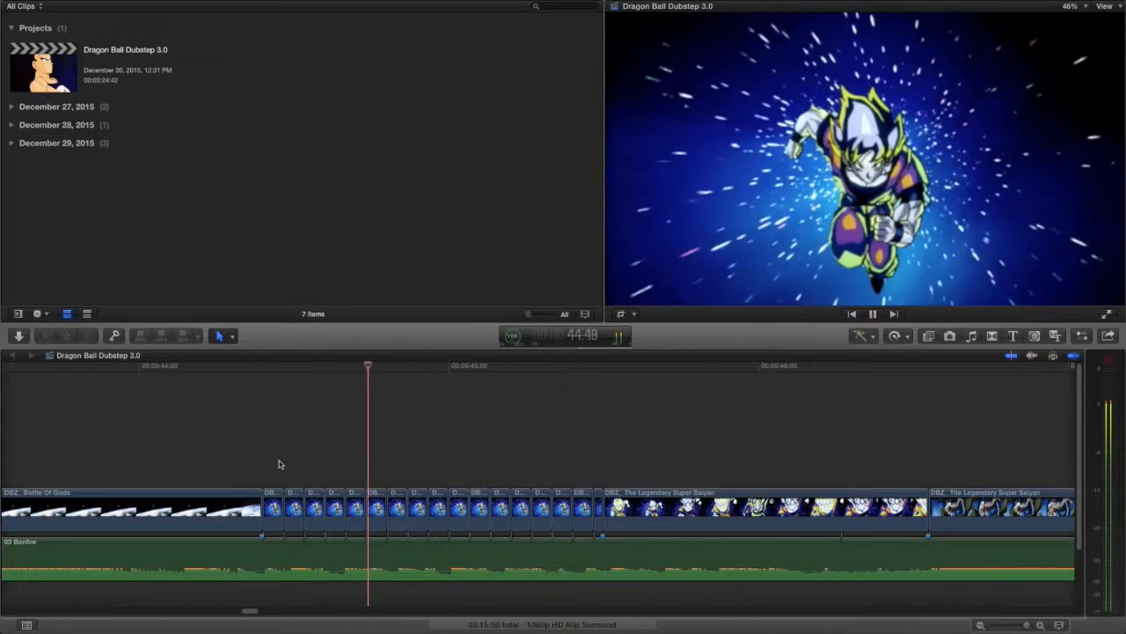
# - Move to the cut at 45:30 where the full running clip starts, and step back and forth across it frame by frame
pyautogui.click(593, 463)
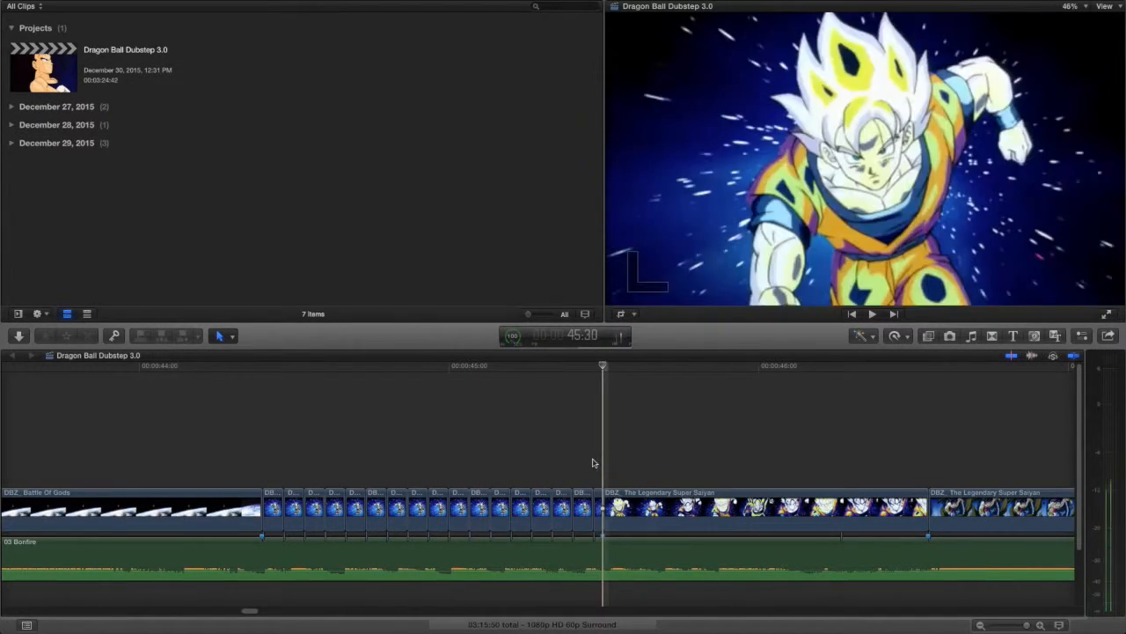
pyautogui.press('Right')
pyautogui.press('Left')
pyautogui.press('Right')
pyautogui.press('Left')
pyautogui.press('Right')
pyautogui.press('Left')
pyautogui.press('Right')
pyautogui.press('Left')
pyautogui.press('Right')
pyautogui.press('Left')
pyautogui.press('Right')
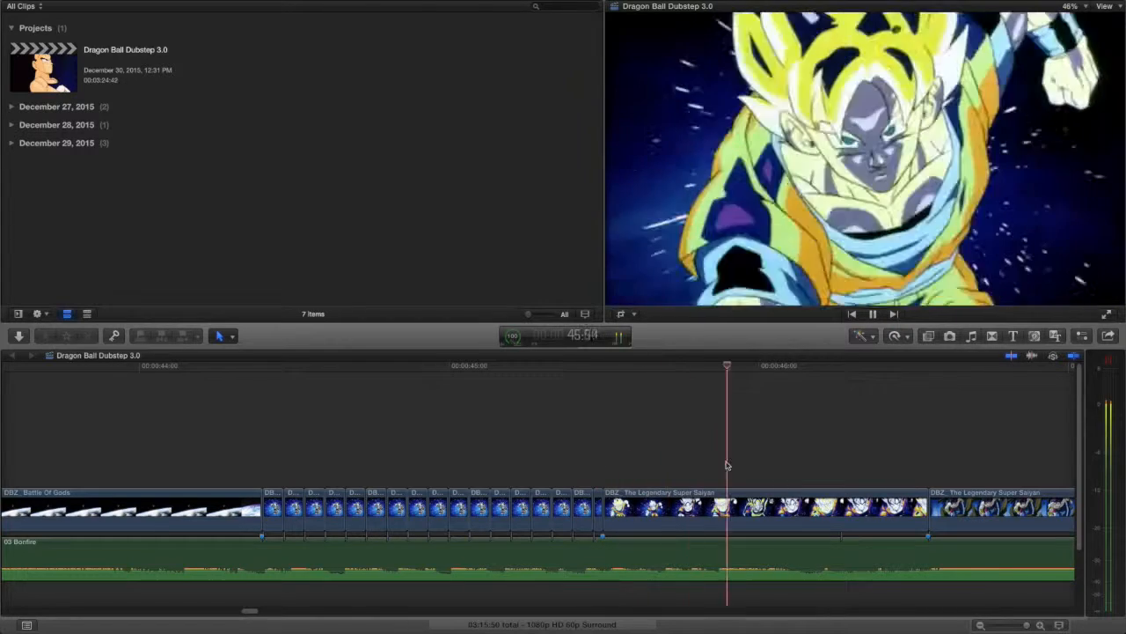
# - Review The Legendary Super Saiyan clips from the 46:33 cut to about 49:00, checking their cuts against the Bonfire track
pyautogui.press('space')
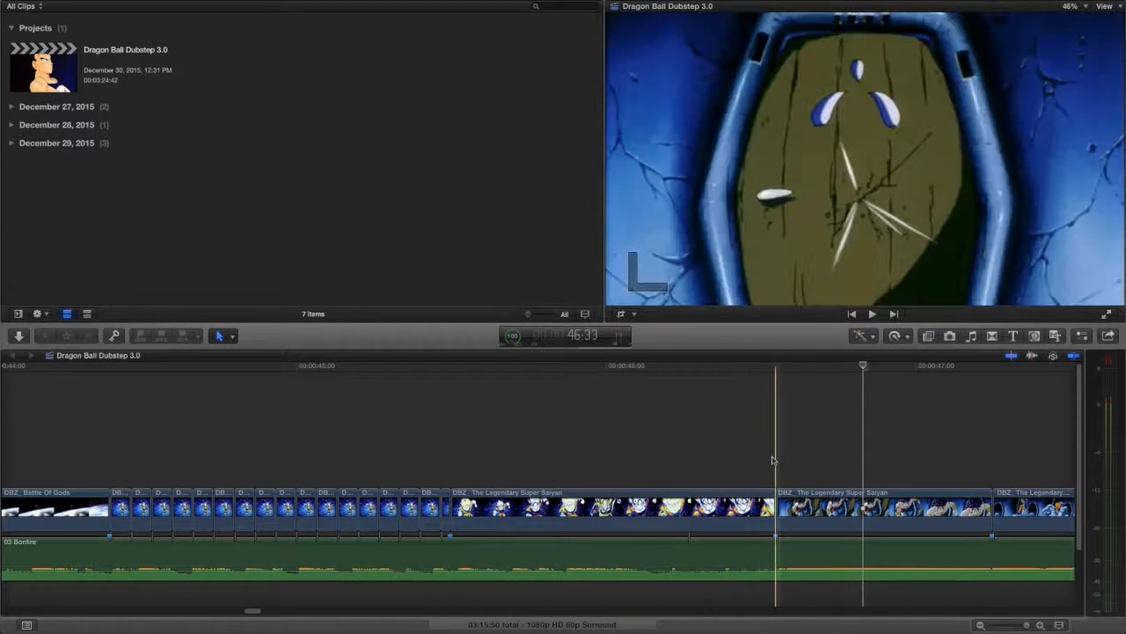
pyautogui.hscroll(5, 773, 459)
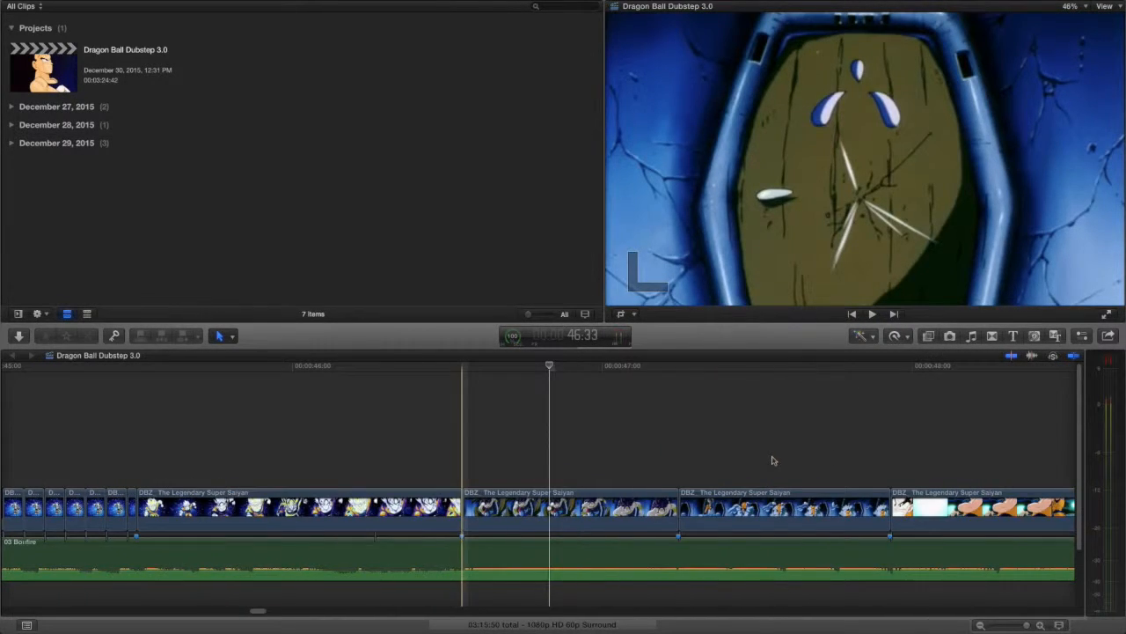
pyautogui.hscroll(5, 590, 452)
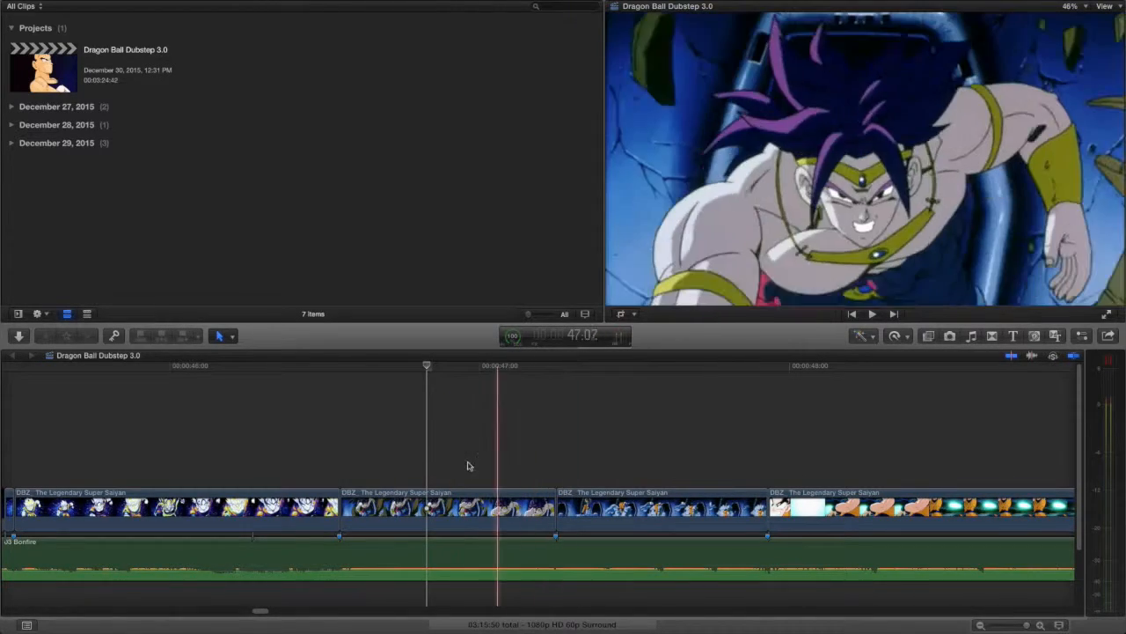
pyautogui.hscroll(3, 449, 478)
pyautogui.hscroll(2, 451, 478)
pyautogui.hscroll(-2, 613, 488)
pyautogui.hscroll(1, 612, 488)
pyautogui.hscroll(-5, 613, 488)
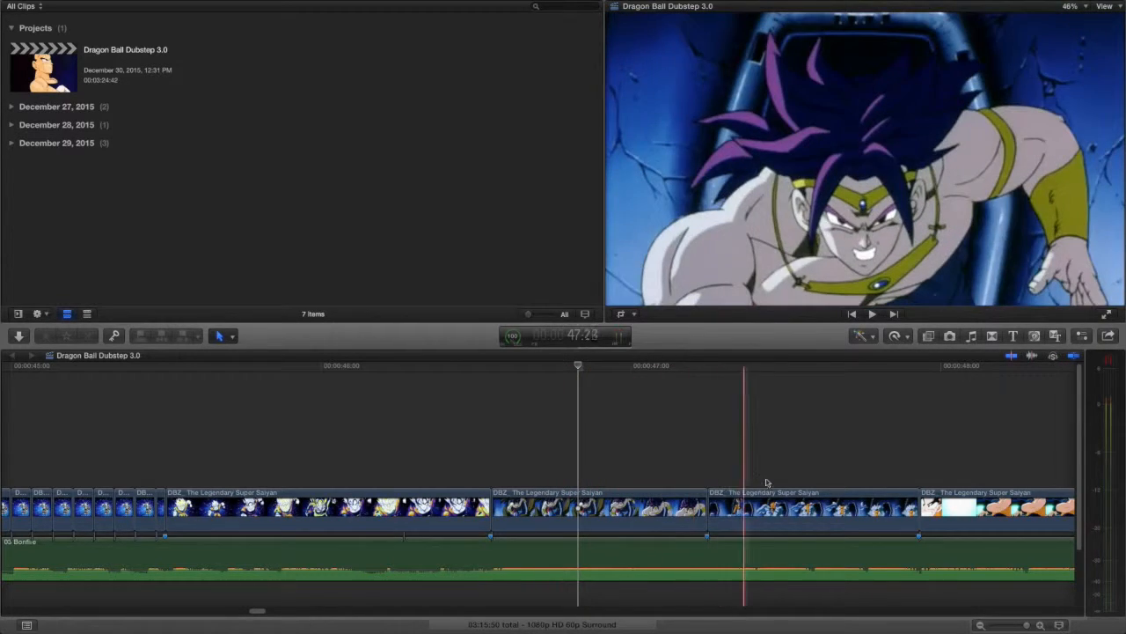
pyautogui.hscroll(4, 740, 475)
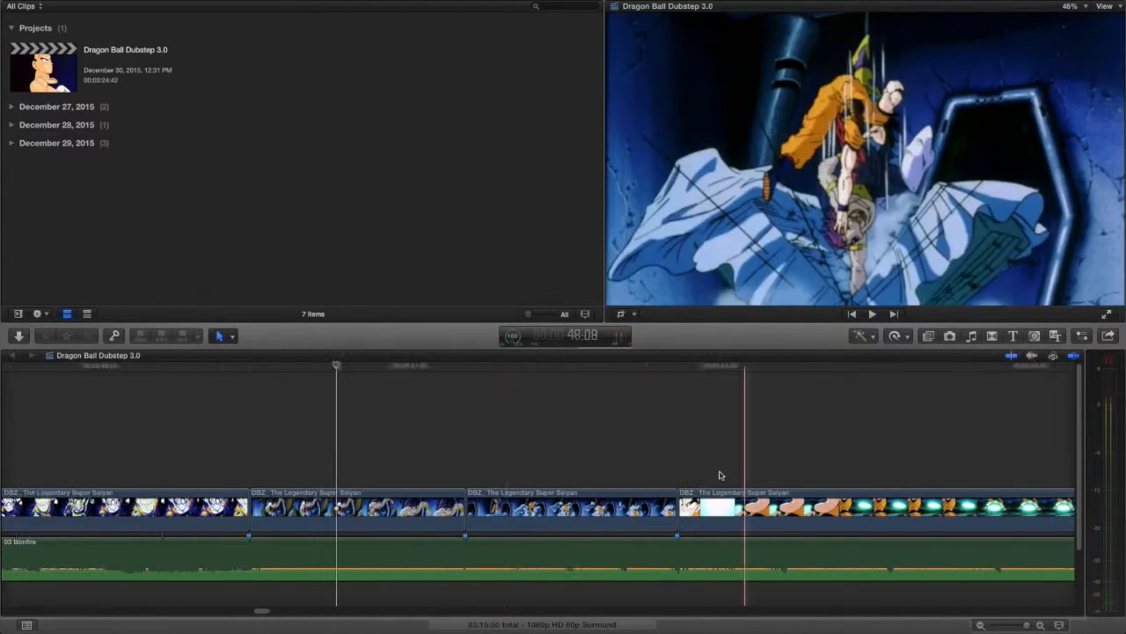
pyautogui.hscroll(4, 611, 472)
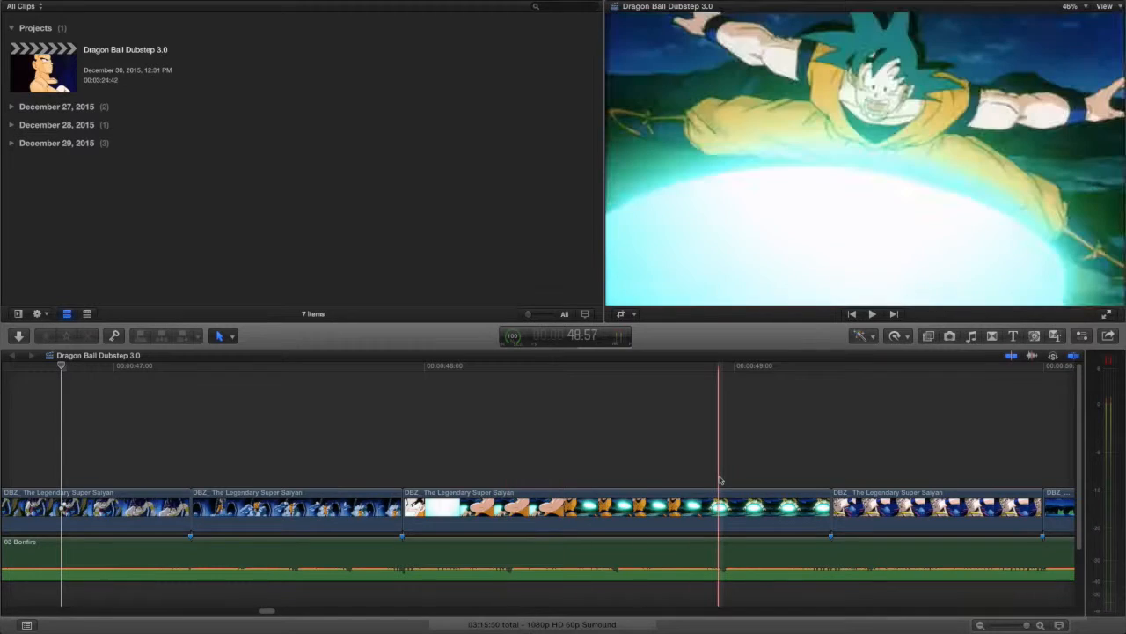
pyautogui.hscroll(-4, 636, 472)
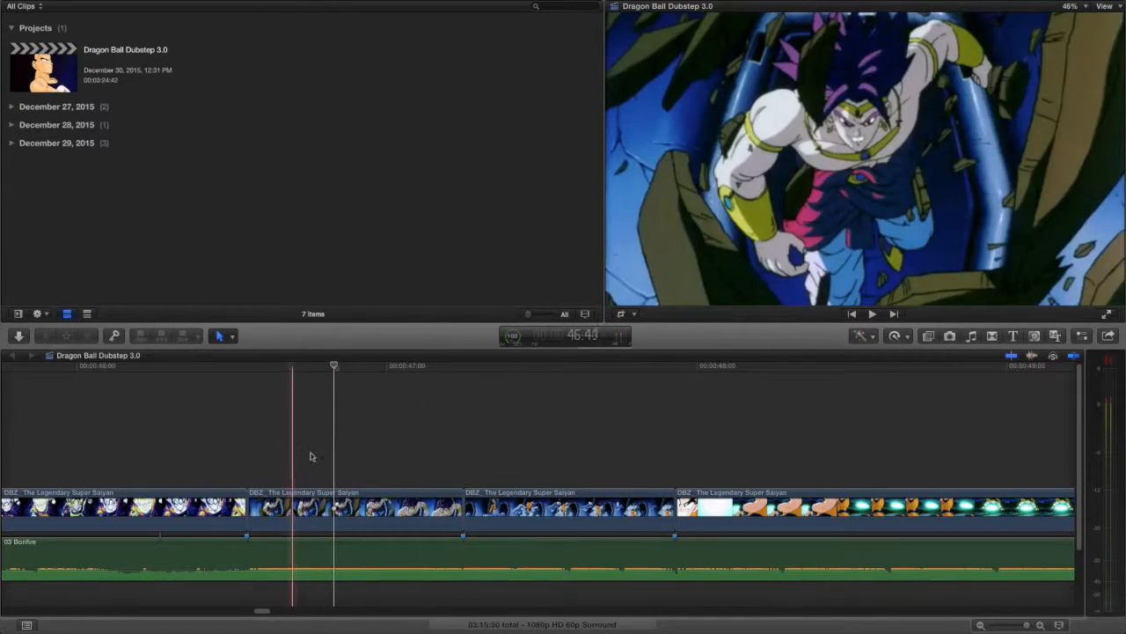
pyautogui.press('space')
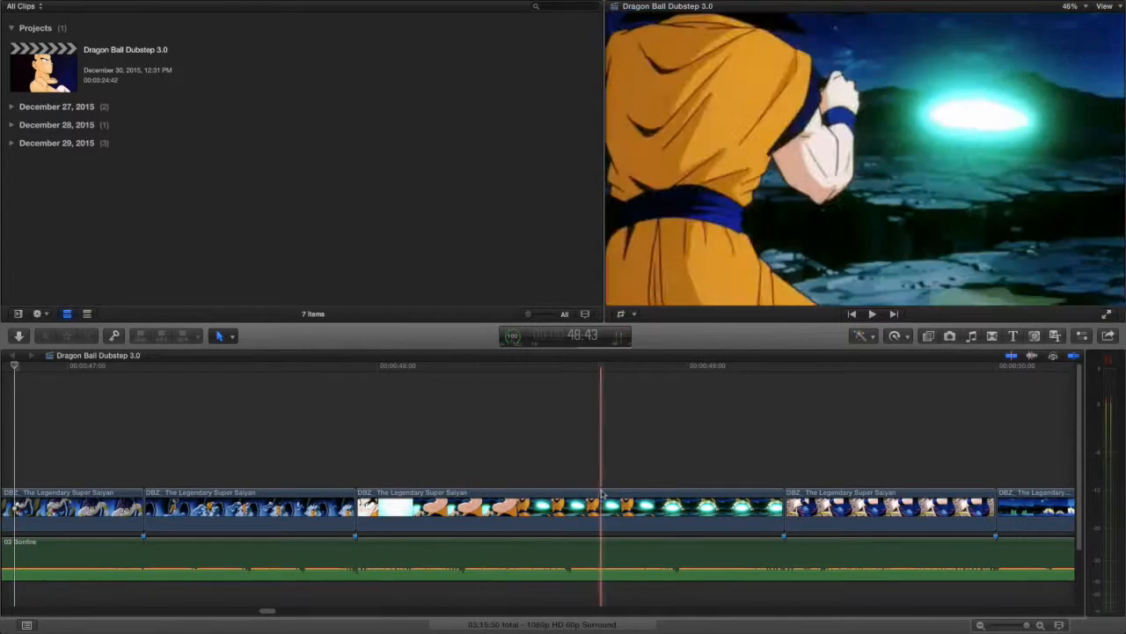
# - Play The Legendary Super Saiyan clips around the 49:20 cut and on past 50:00, checking their cuts against the Bonfire track
pyautogui.click(152, 476)
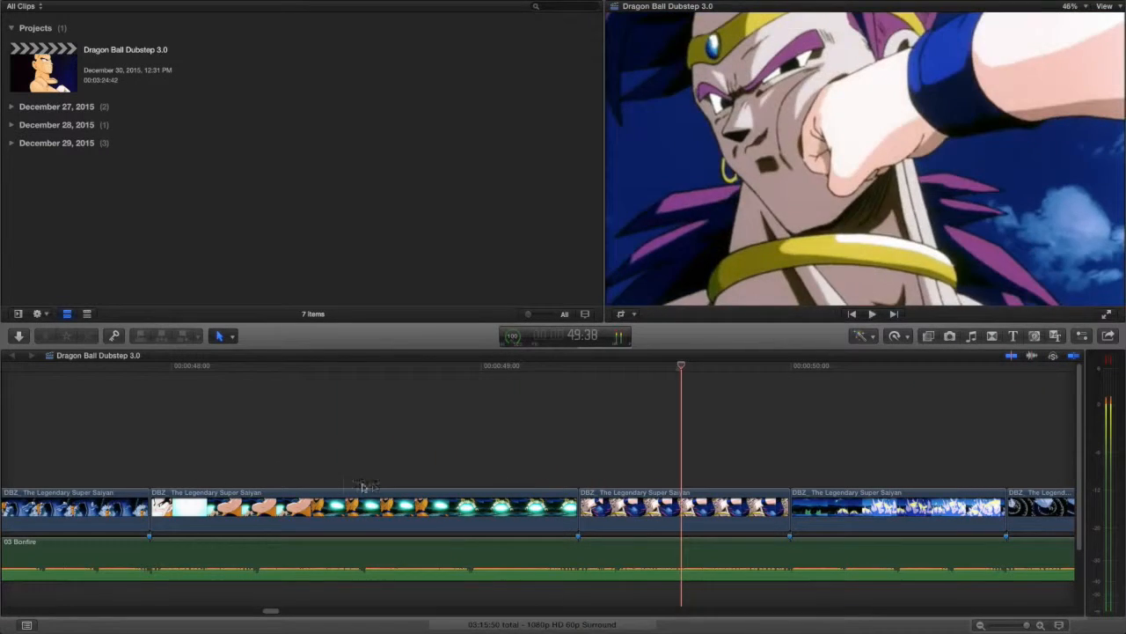
pyautogui.press('space')
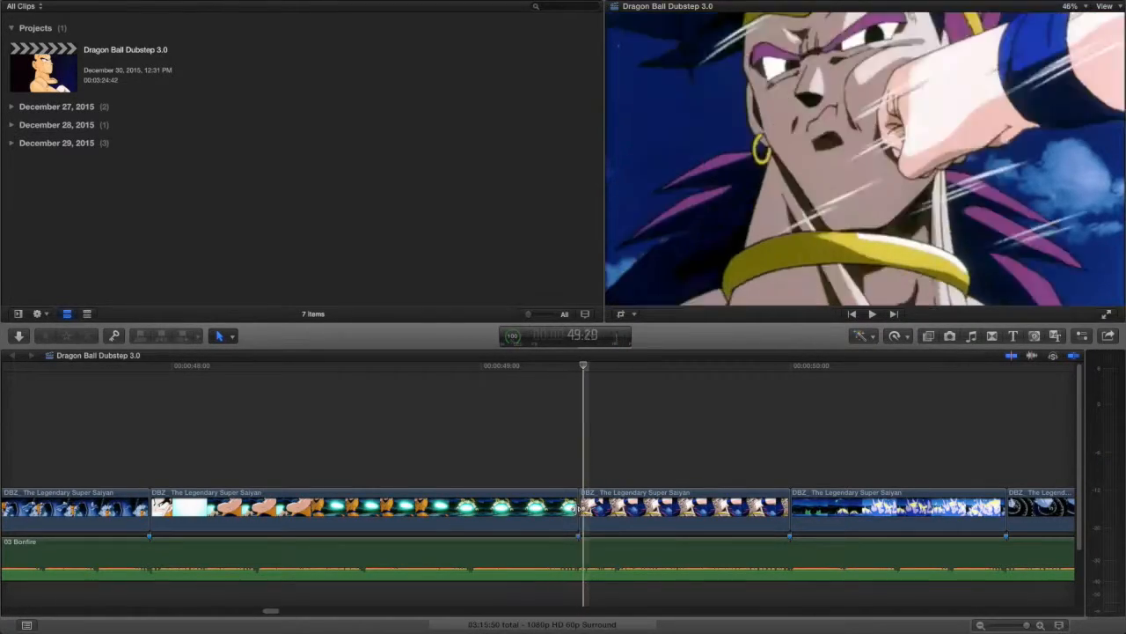
pyautogui.press('space')
pyautogui.hscroll(4, 539, 500)
pyautogui.hscroll(4, 602, 480)
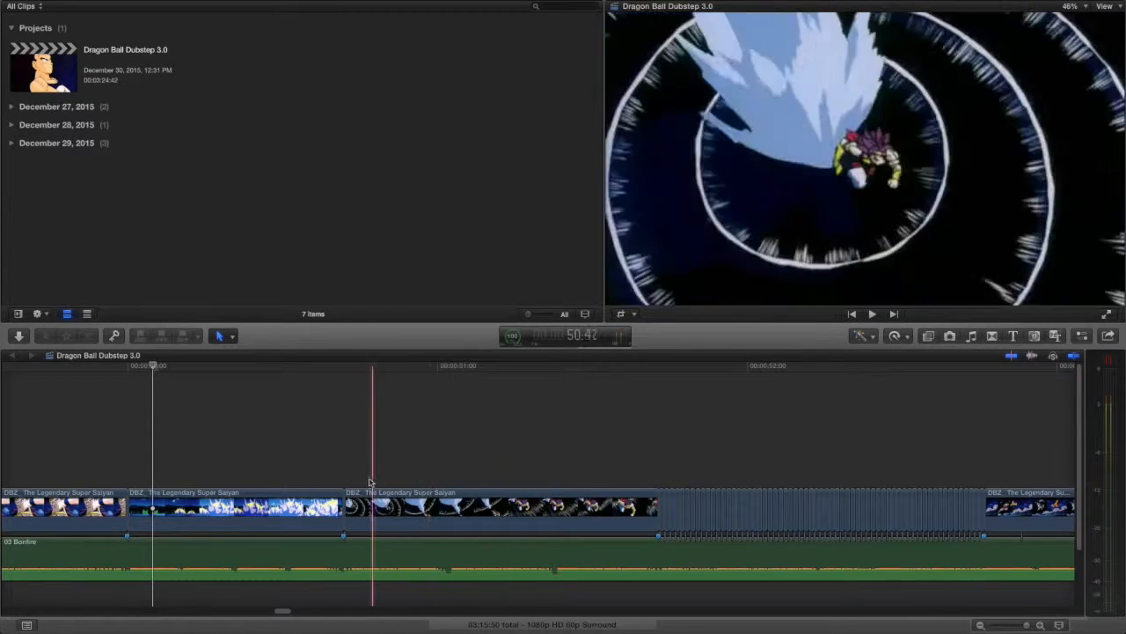
# - Go to the 51:43 cut where the block of very short repeated clips starts and magnify it until single frames are distinguishable
pyautogui.hscroll(3, 633, 466)
pyautogui.click(429, 444)
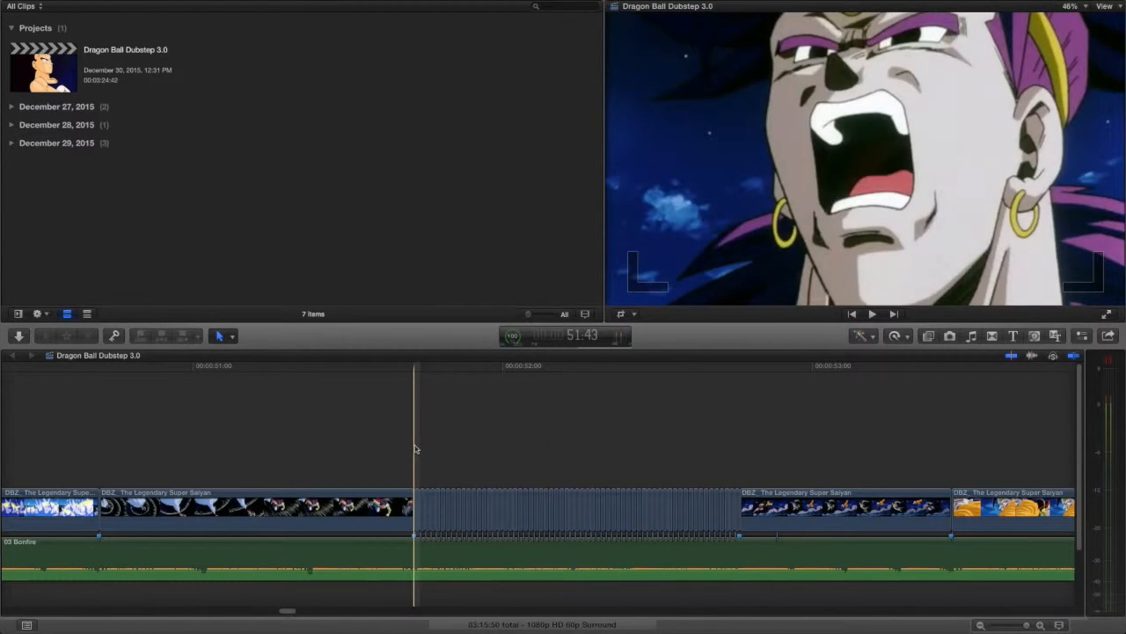
pyautogui.click(1041, 625)
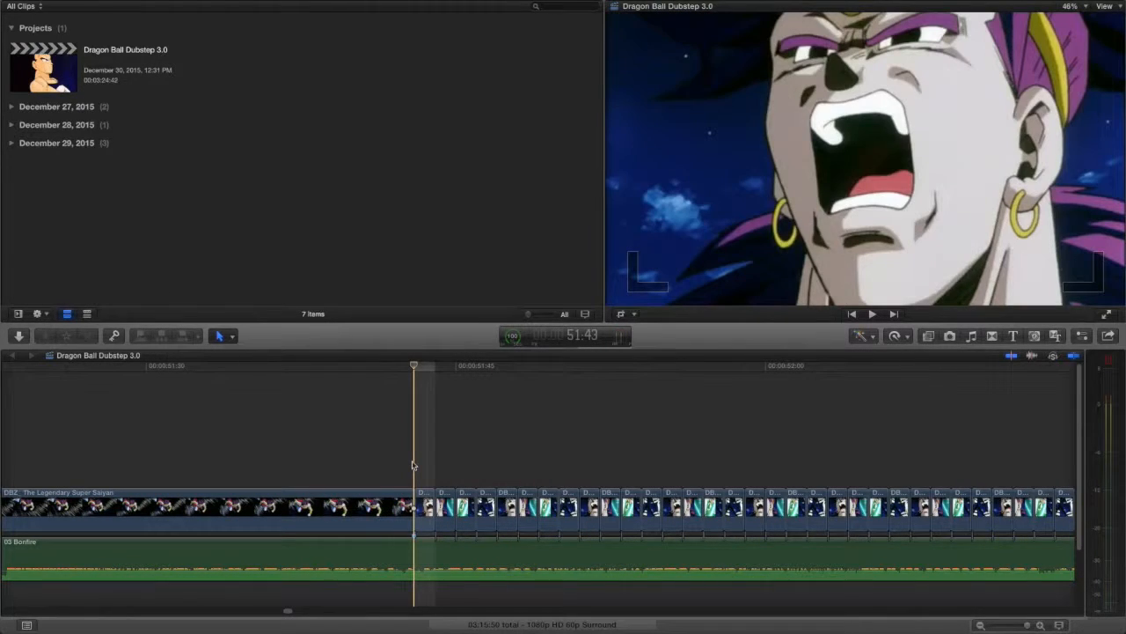
pyautogui.hscroll(1, 440, 443)
pyautogui.click(1041, 625)
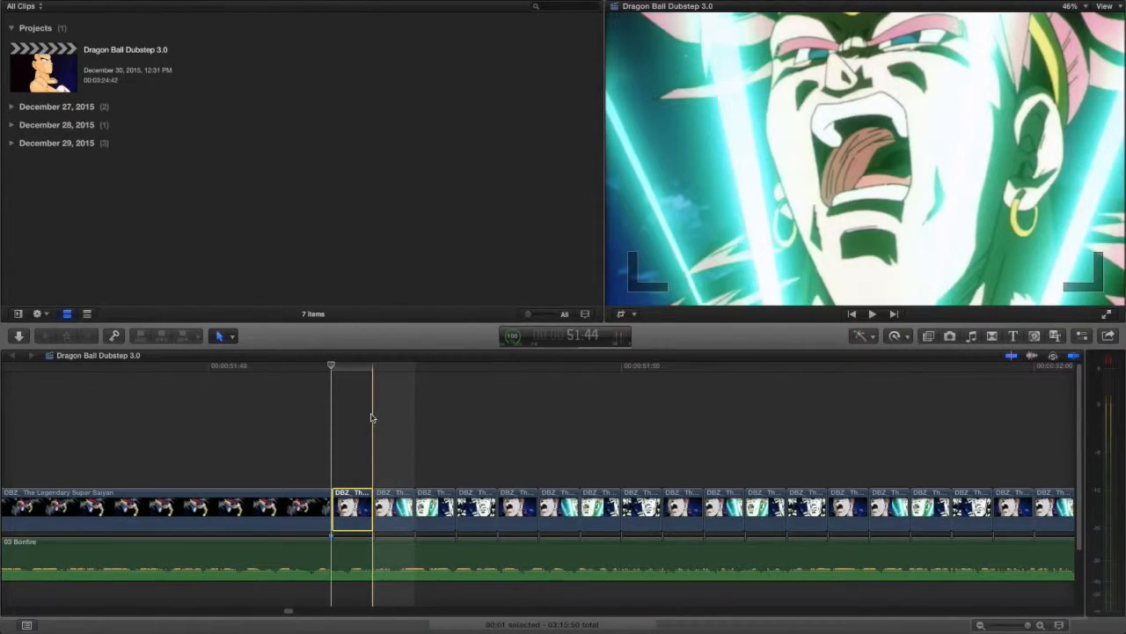
# - Paste the first one-frame scream clip as a connected clip at 51:44 and extend it to 11 frames
pyautogui.hotkey('alt', 'v')
pyautogui.click(416, 454)
pyautogui.moveTo(409, 450); pyautogui.dragTo(820, 425)
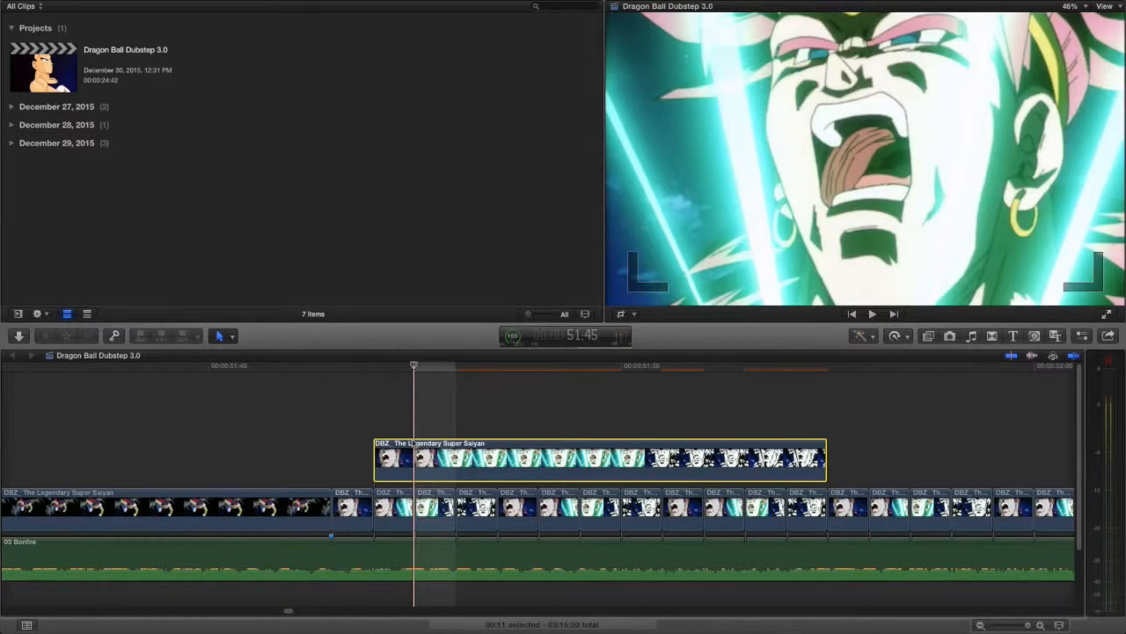
# - Step frame by frame through the extended connected scream clip from 51:45 to 51:51, examining how its flash frames change
pyautogui.press('Up')
pyautogui.press('Down')
pyautogui.press('Right')
pyautogui.press('Left')
pyautogui.press('Right')
pyautogui.press('Right')
pyautogui.press('Right')
pyautogui.press('Right')
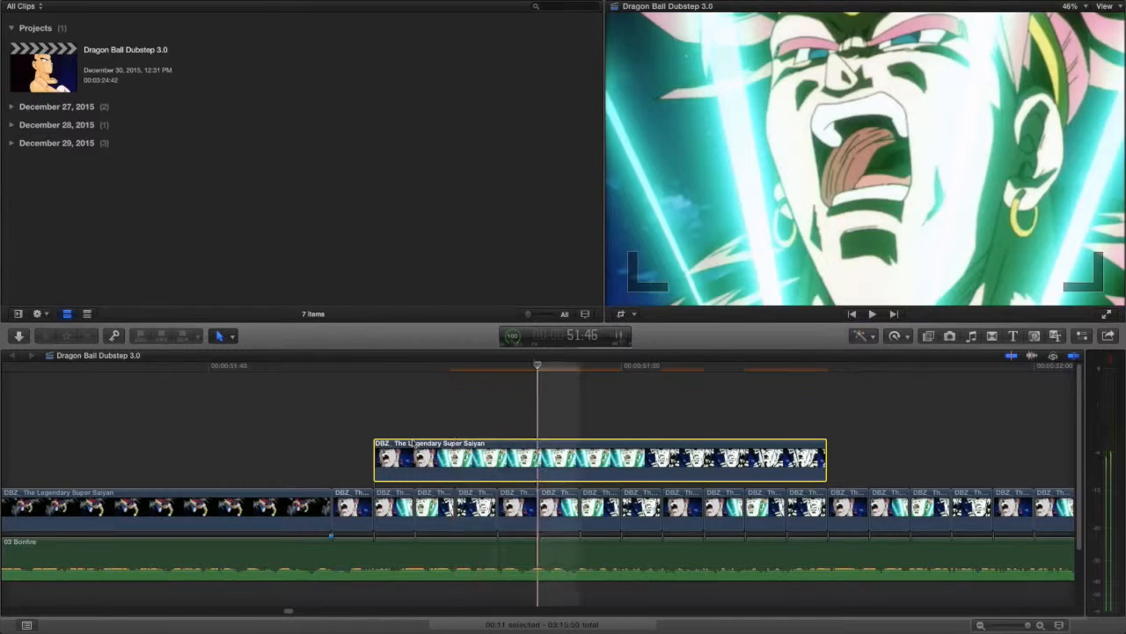
pyautogui.press('Right')
pyautogui.press('Right')
pyautogui.press('Right')
pyautogui.press('Left')
pyautogui.press('Right')
pyautogui.press('Right')
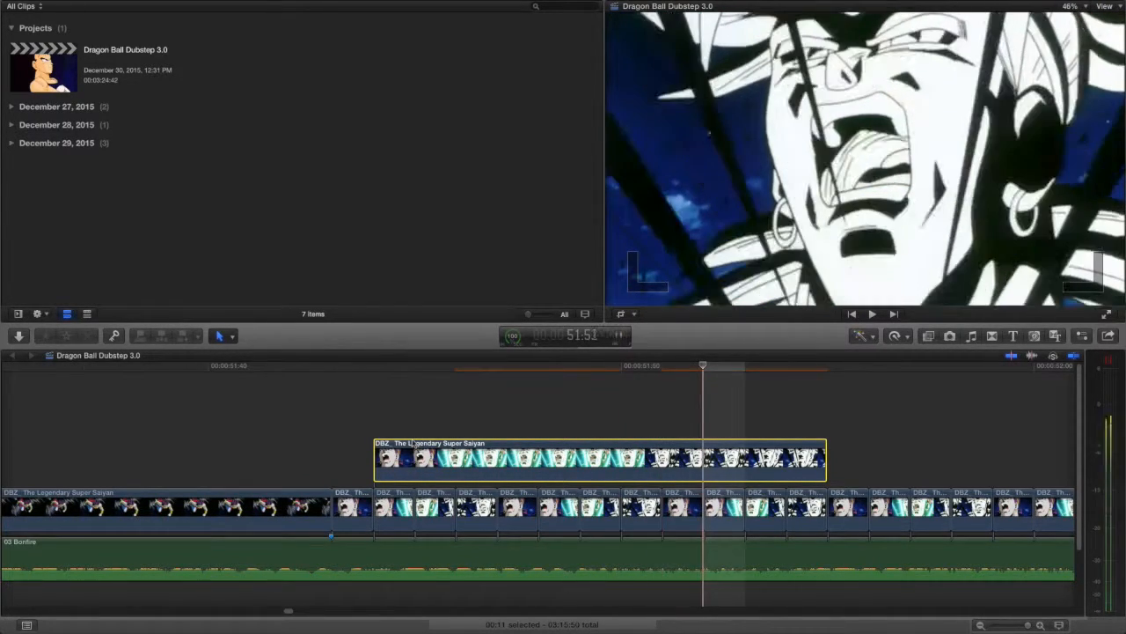
# - Step back over the flash frames around 51:49 and delete the extended connected clip
pyautogui.press('Left')
pyautogui.press('Left')
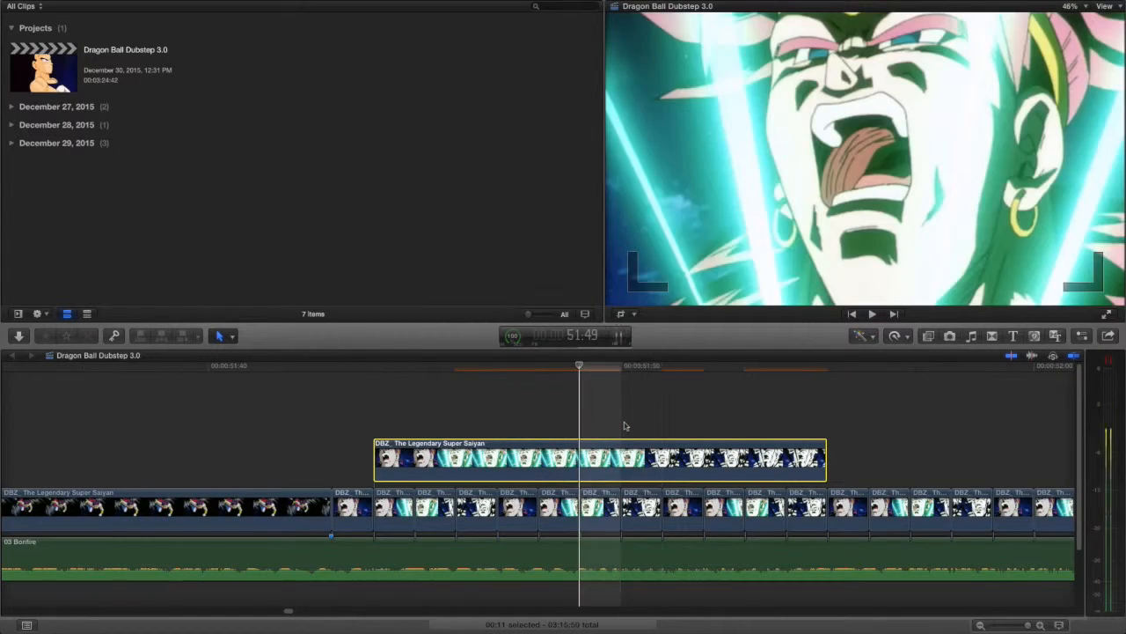
pyautogui.hotkey('shift', 'Left')
pyautogui.press('Right')
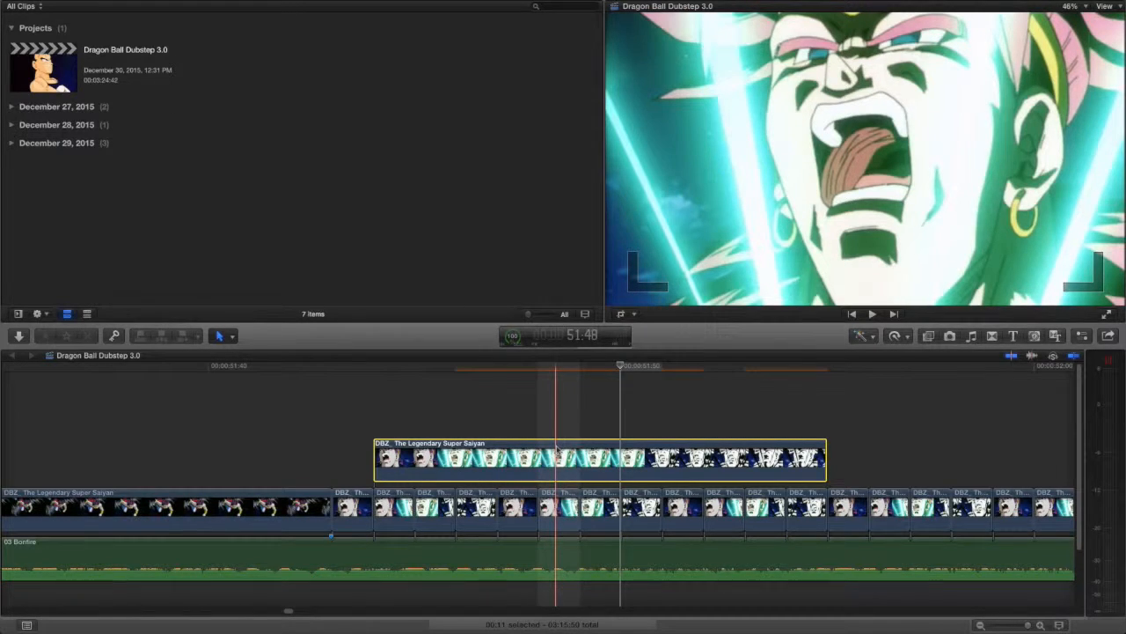
pyautogui.press('Delete')
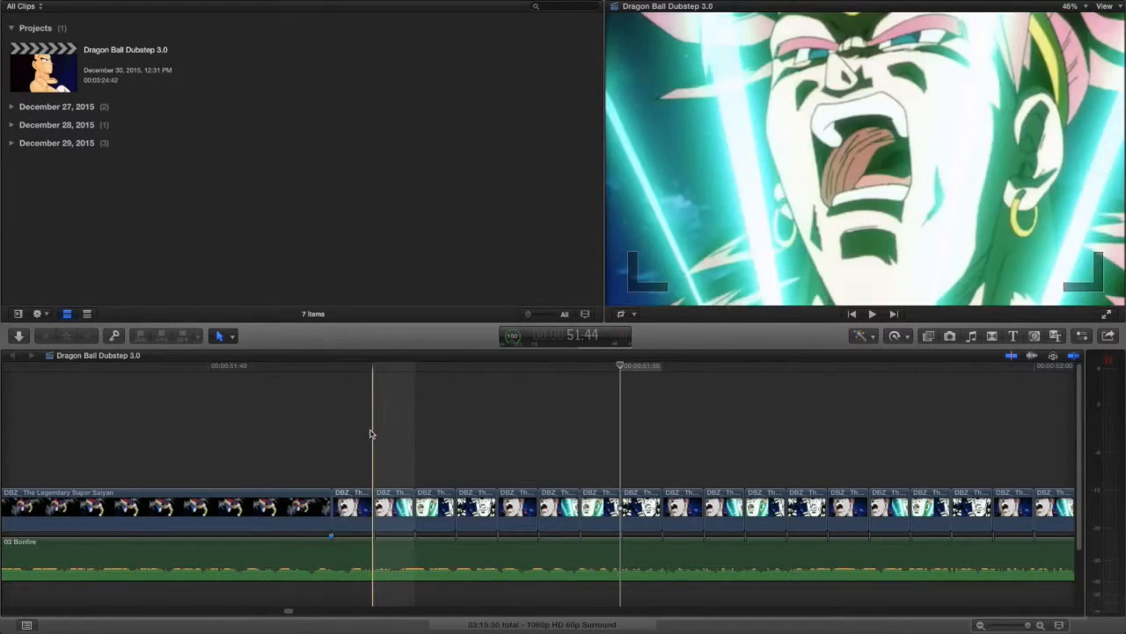
# - Return to the 51:43 cut and step back and forth over the first four one-frame scream clips up to 51:46
pyautogui.click(332, 429)
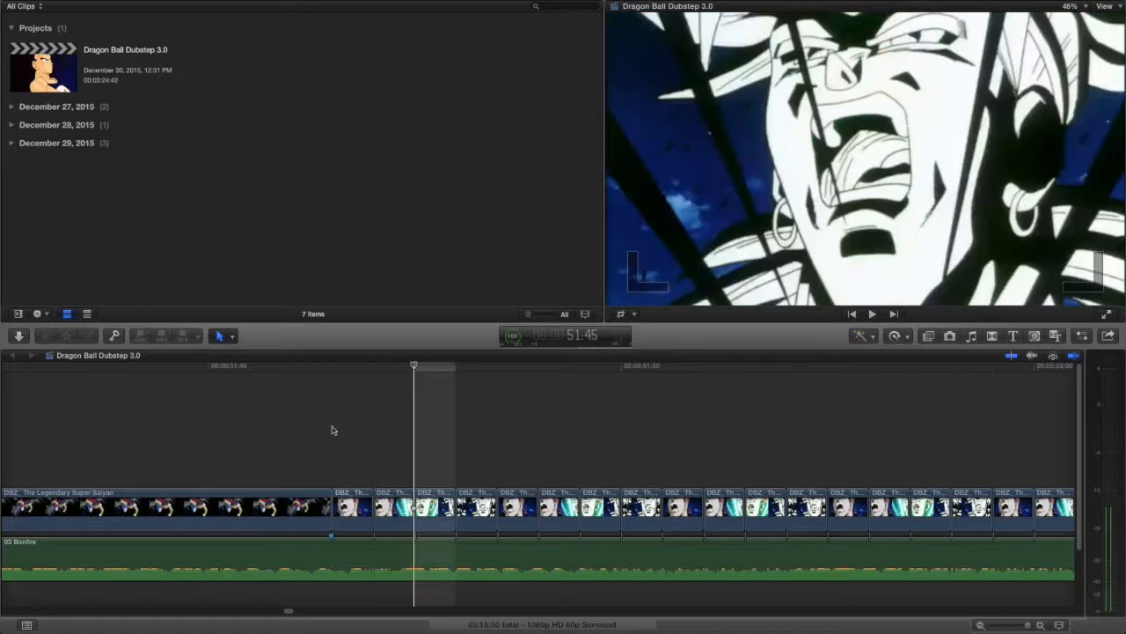
pyautogui.press('space')
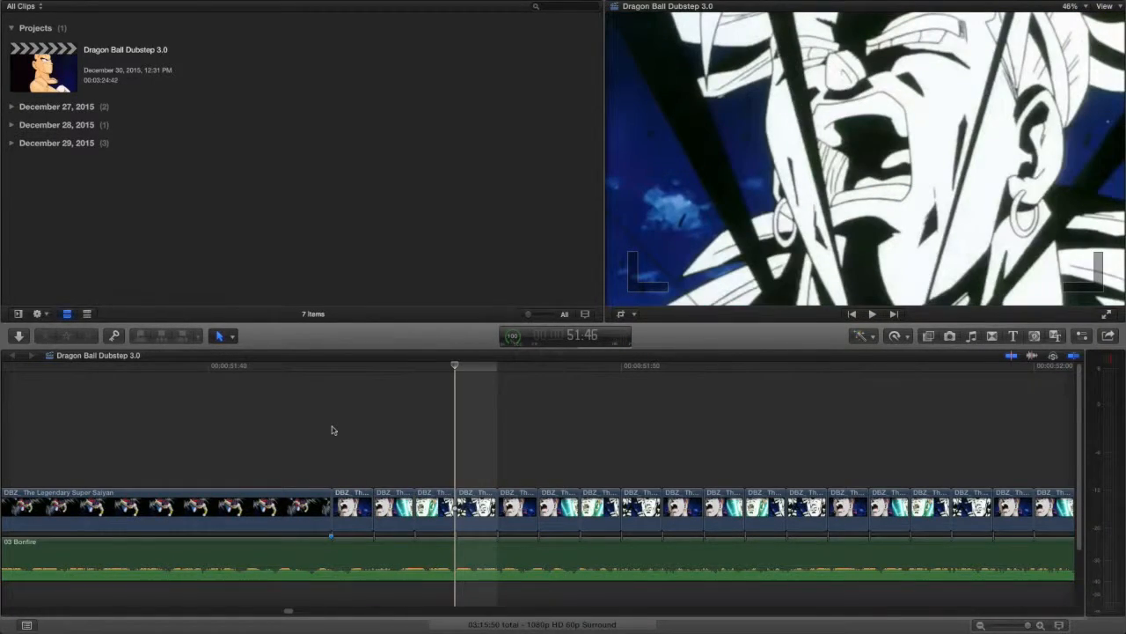
pyautogui.press('Right')
pyautogui.press('Left')
pyautogui.press('Left')
pyautogui.press('Left')
pyautogui.press('Left')
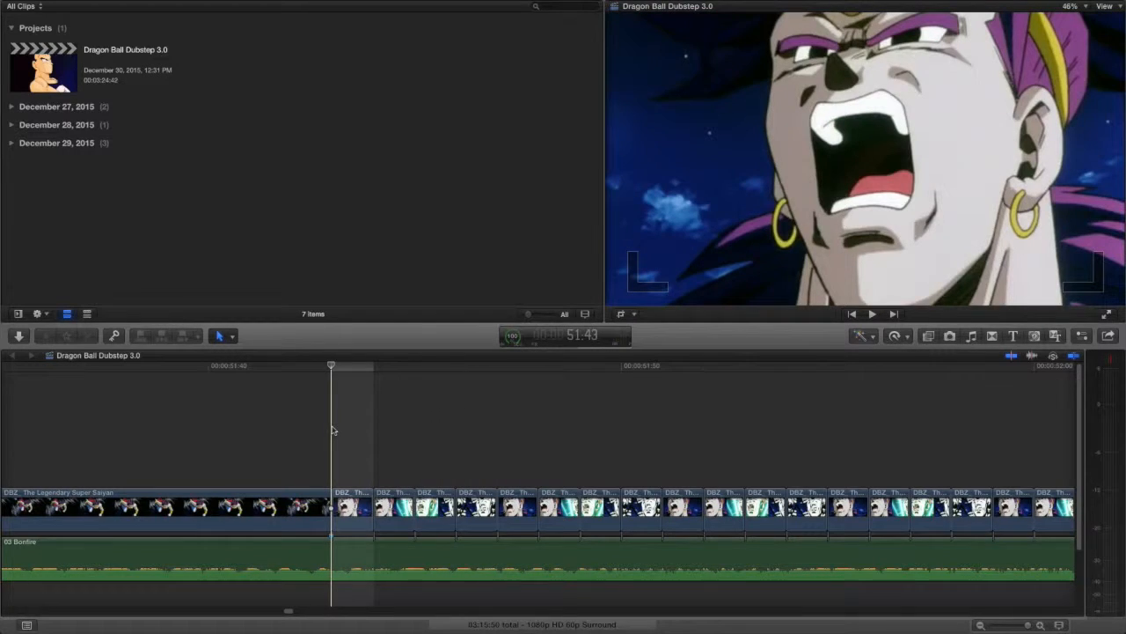
pyautogui.press('Right')
pyautogui.press('Left')
pyautogui.press('Right')
pyautogui.press('Right')
pyautogui.press('Left')
pyautogui.press('Left')
pyautogui.press('Right')
pyautogui.press('Right')
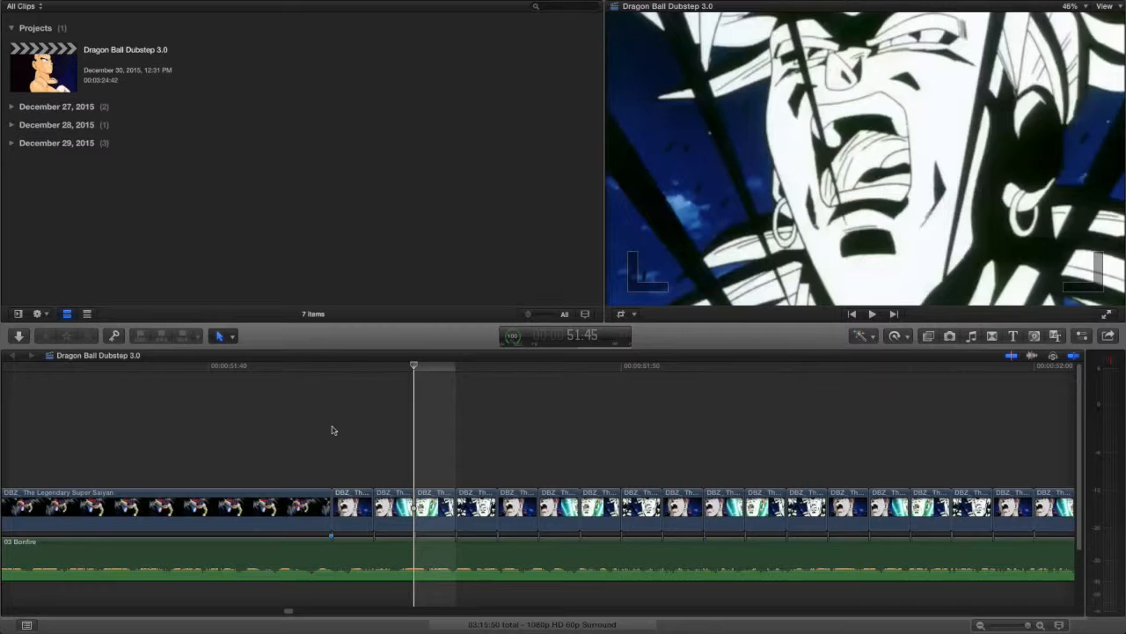
pyautogui.press('Right')
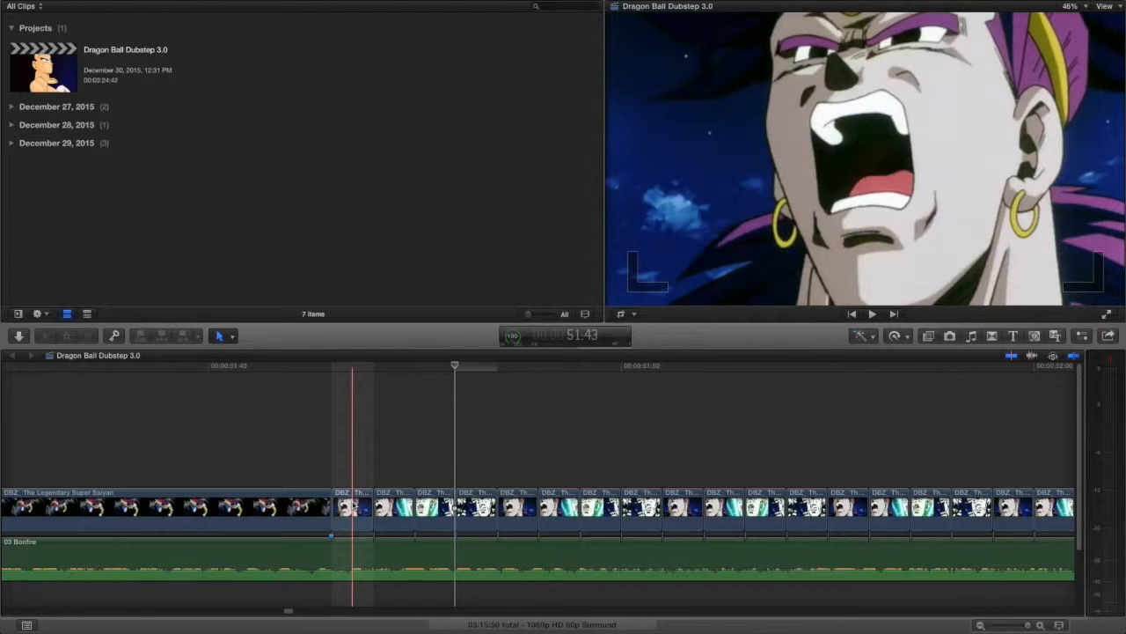
# - Start at the second one-frame clip at 51:44 and compare it frame by frame with the two clips that follow
pyautogui.click(372, 423)
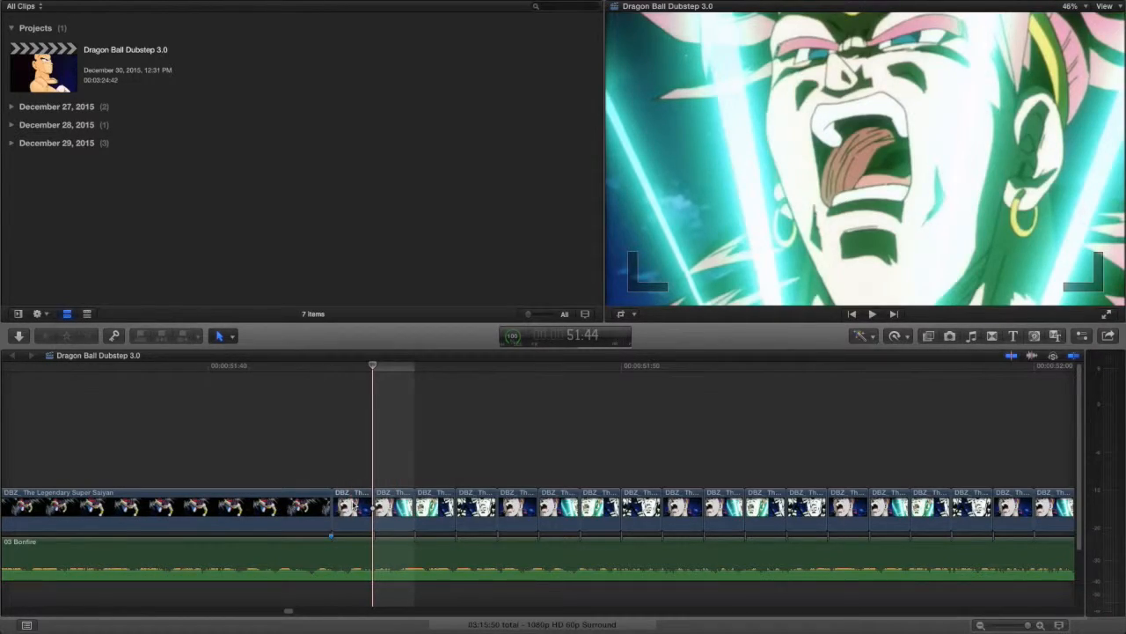
pyautogui.press('Right')
pyautogui.press('Left')
pyautogui.press('Right')
pyautogui.press('Right')
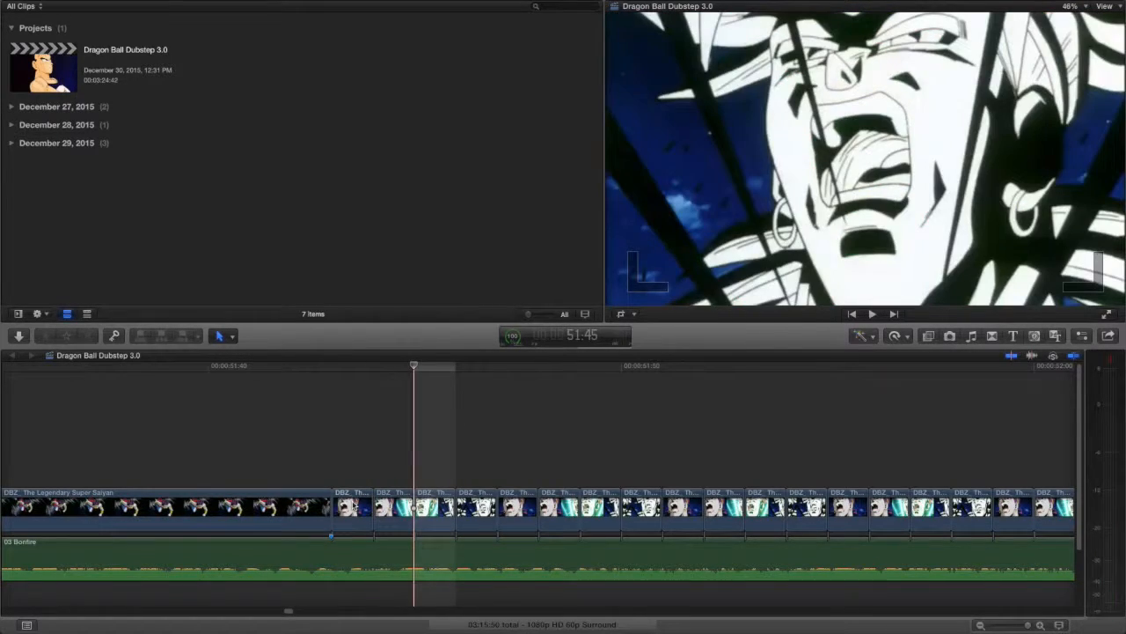
pyautogui.press('Right')
pyautogui.press('Left')
pyautogui.press('Right')
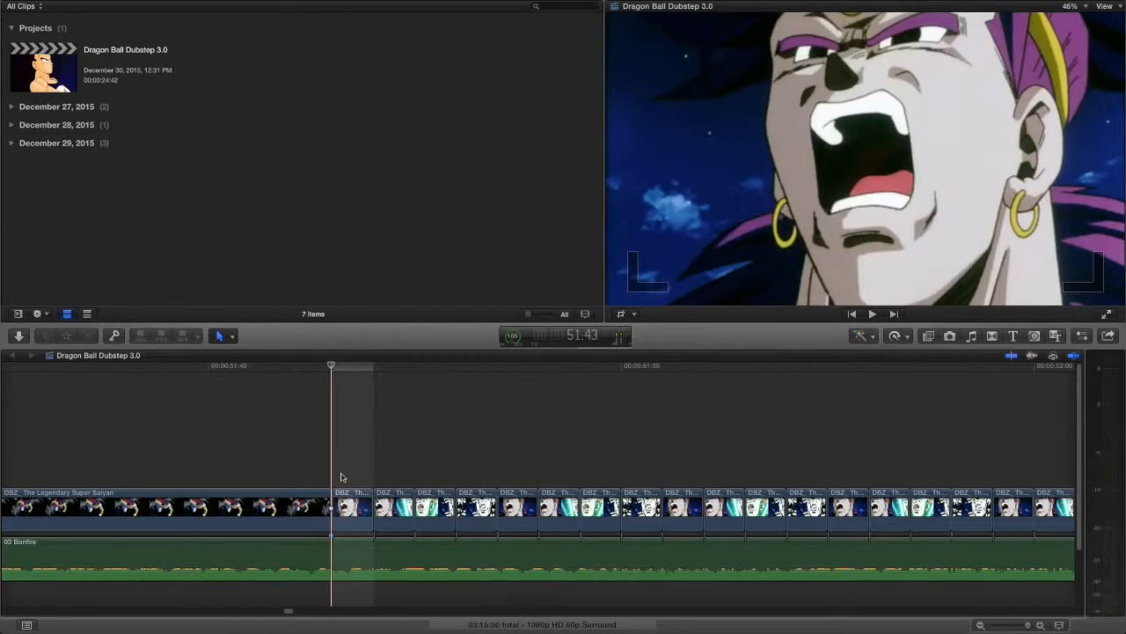
# - Alternate repeatedly between the 51:43 and 51:44 frames, then step through the full four-frame pattern to 51:47 and back
pyautogui.press('Right')
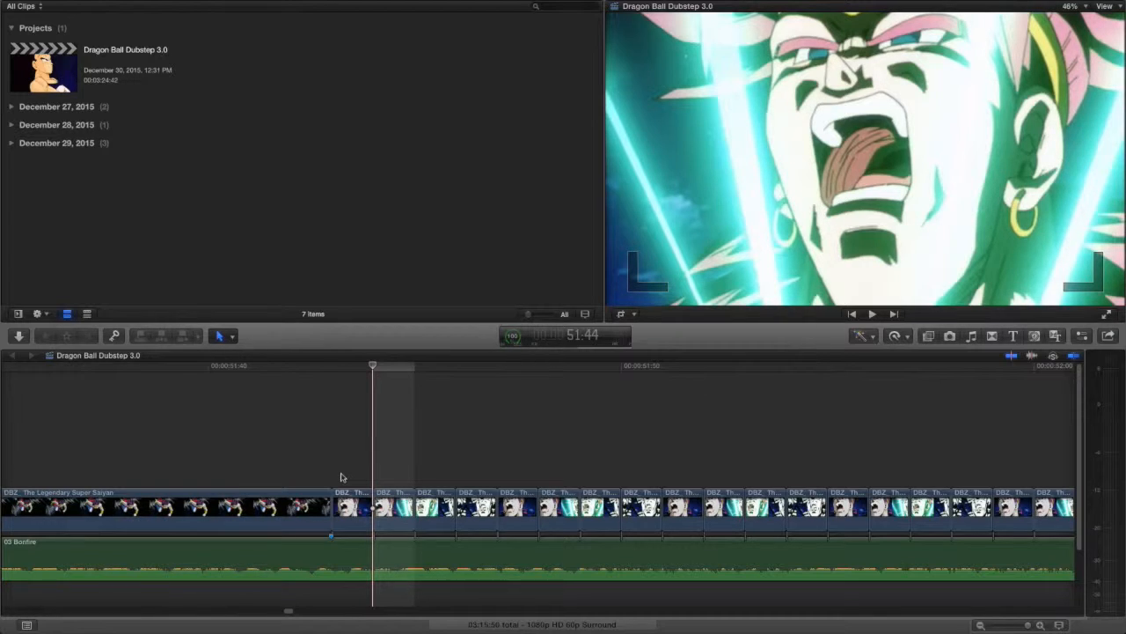
pyautogui.press('Left')
pyautogui.press('Right')
pyautogui.press('Left')
pyautogui.press('Right')
pyautogui.press('Left')
pyautogui.press('Right')
pyautogui.press('Right')
pyautogui.press('Left')
pyautogui.press('Left')
pyautogui.press('Right')
pyautogui.press('Left')
pyautogui.press('Right')
pyautogui.press('Left')
pyautogui.press('Right')
pyautogui.press('Right')
pyautogui.press('Right')
pyautogui.press('Right')
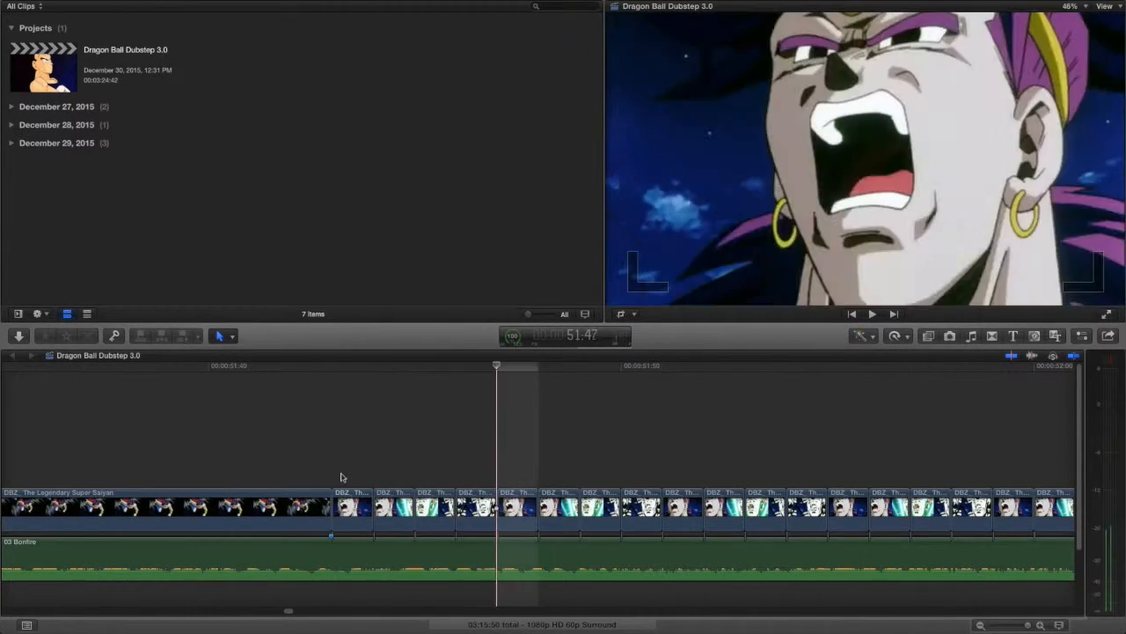
pyautogui.press('Left')
pyautogui.press('Right')
pyautogui.press('Left')
pyautogui.press('Left')
pyautogui.press('Left')
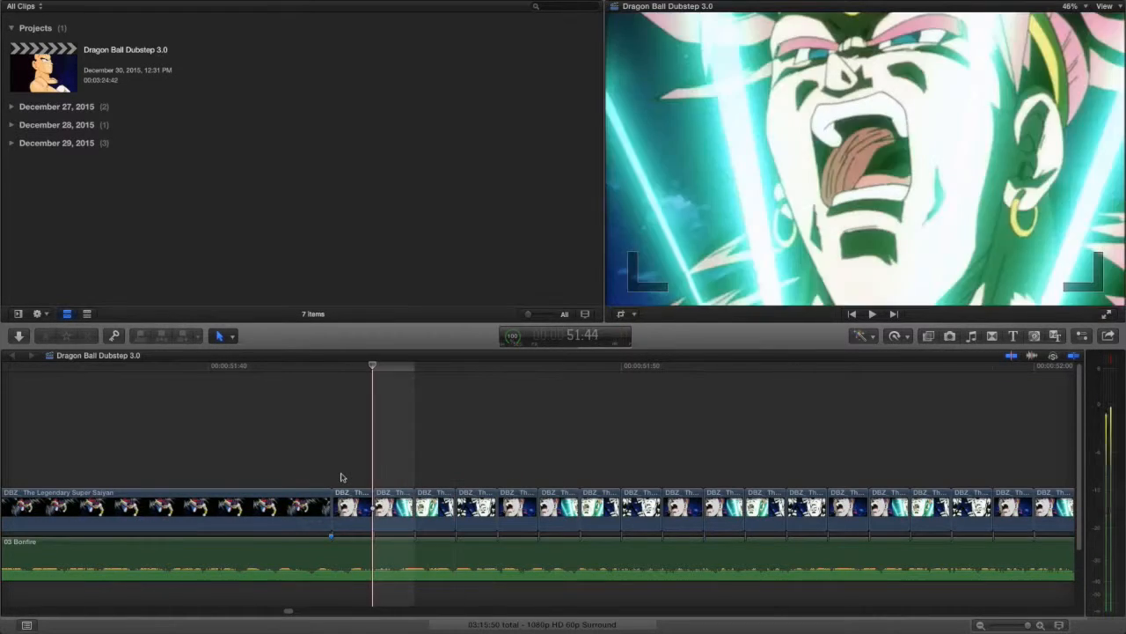
pyautogui.press('Left')
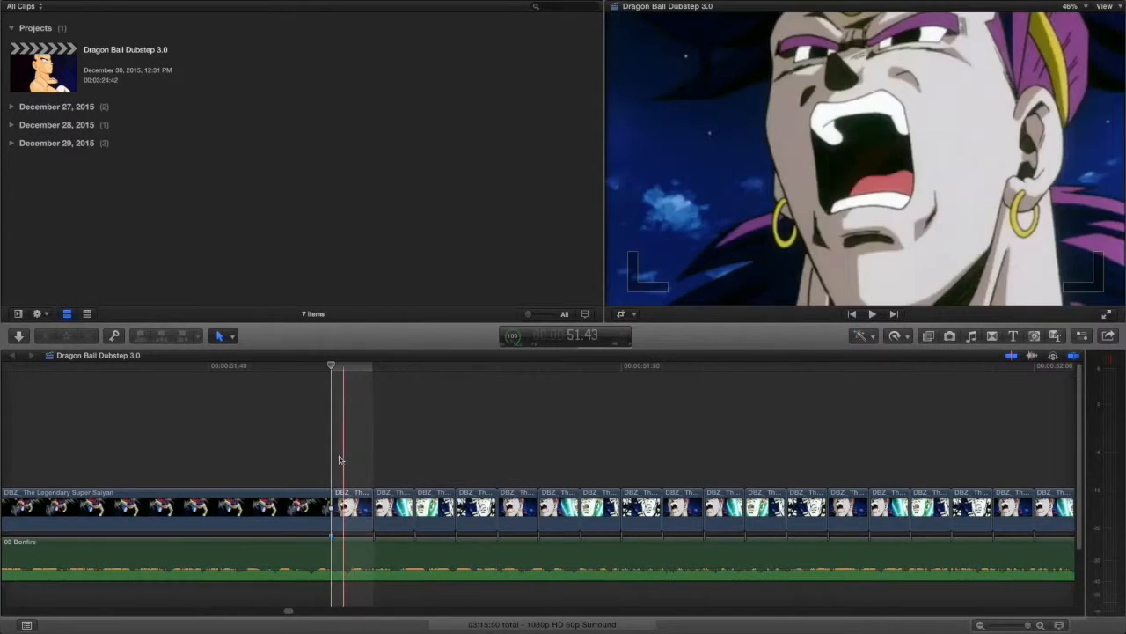
# - Play the repeated one-frame scream clips from 51:43 through 52:36 and into the longer clip that follows, checking them against the music
pyautogui.press('space')
pyautogui.press('space')
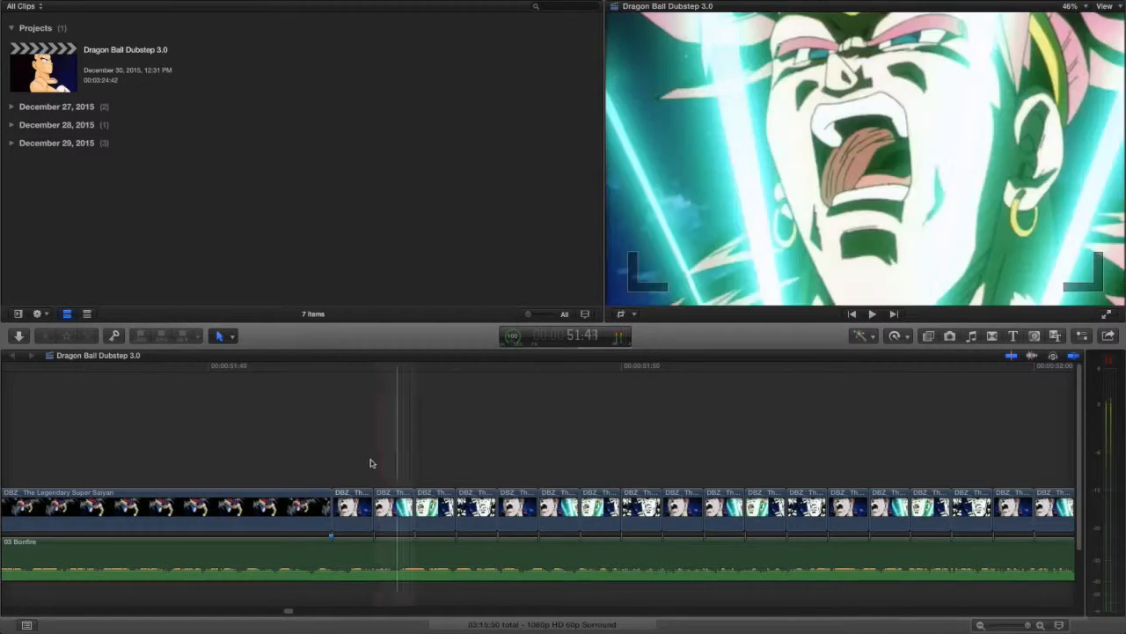
pyautogui.press('Left')
pyautogui.hscroll(-5, 337, 467)
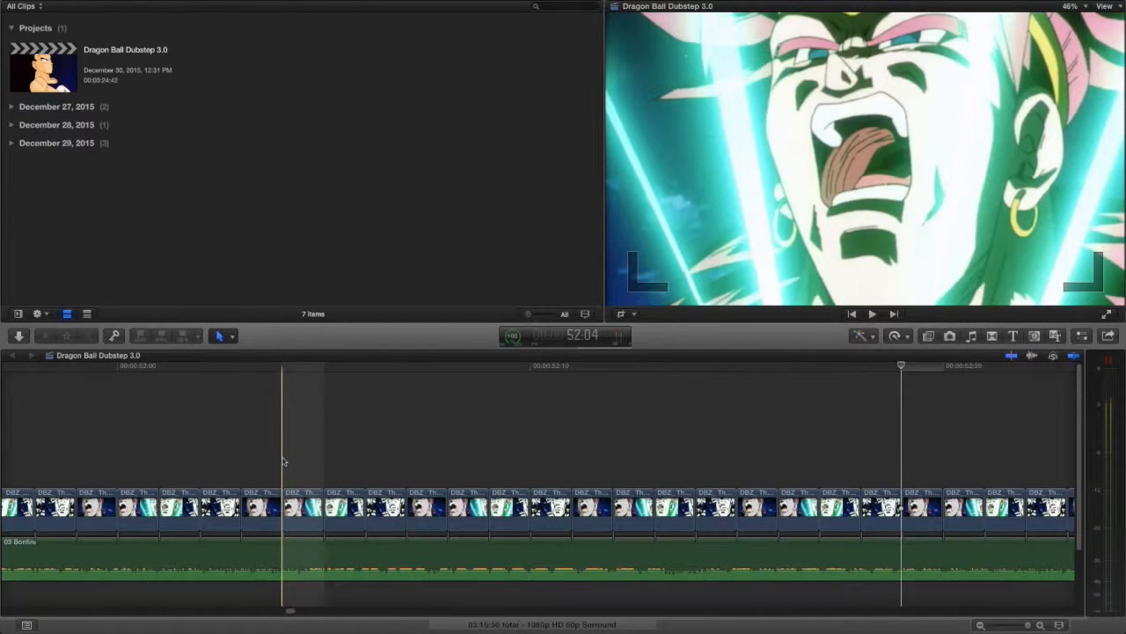
pyautogui.press('space')
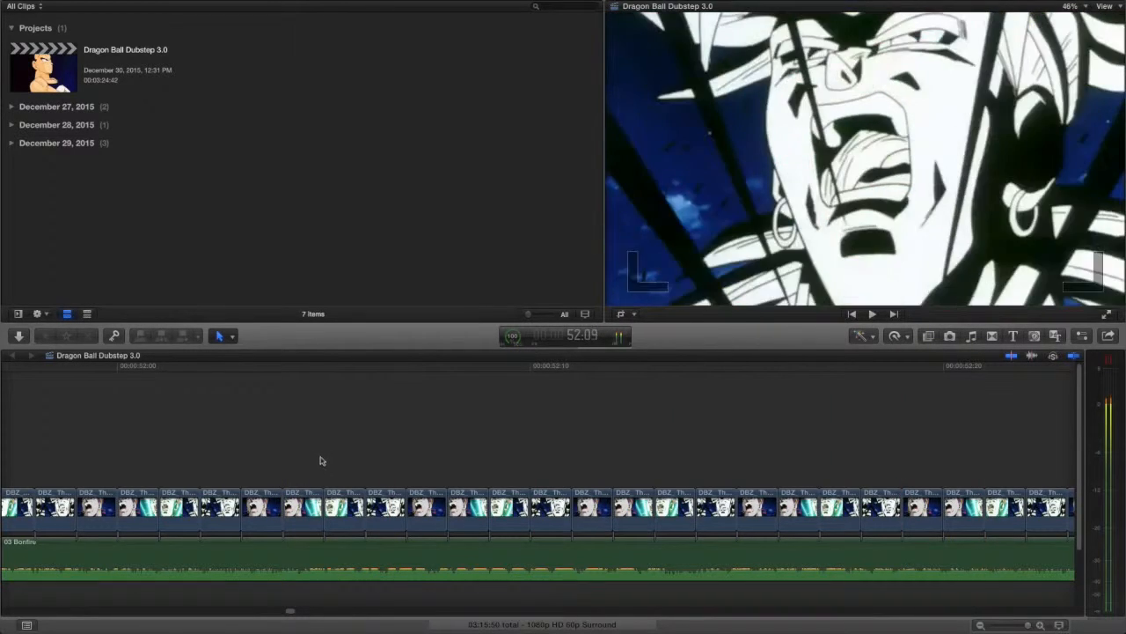
pyautogui.press('space')
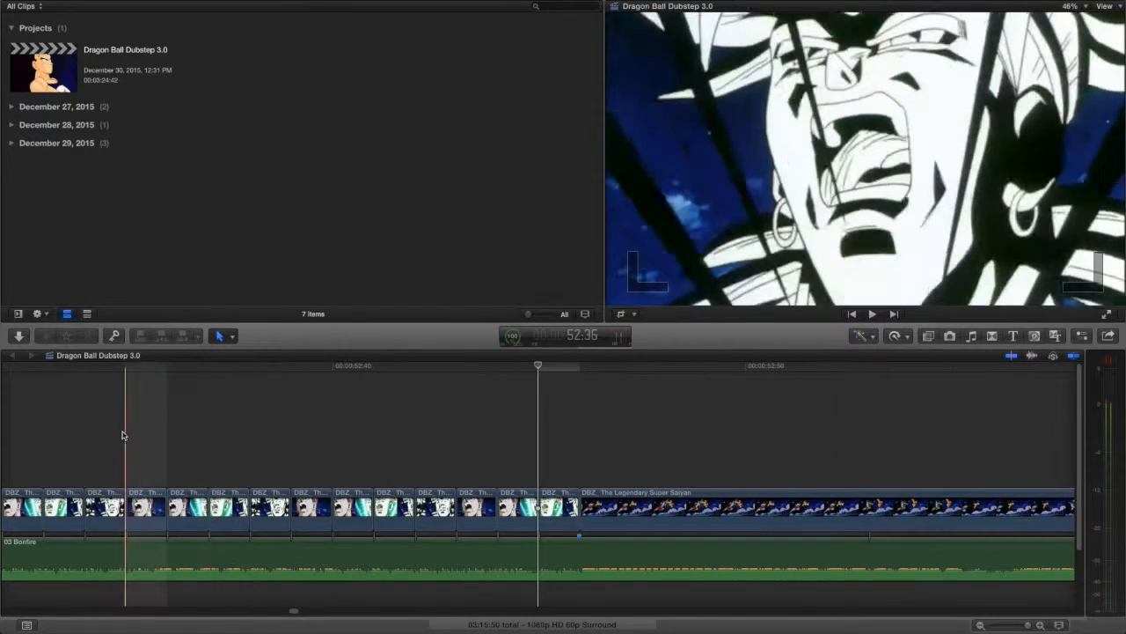
pyautogui.press('space')
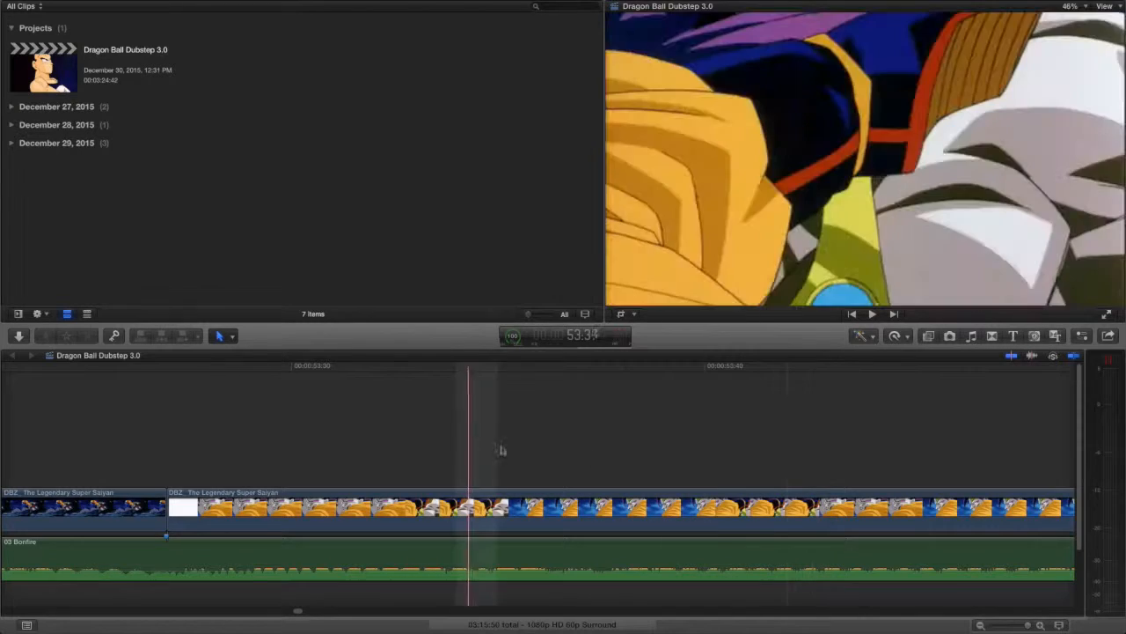
# - Review the longer clips between about 53:34 and 55:29, and move to the 55:31 cut where the next repeated clips start
pyautogui.press('super+minus')
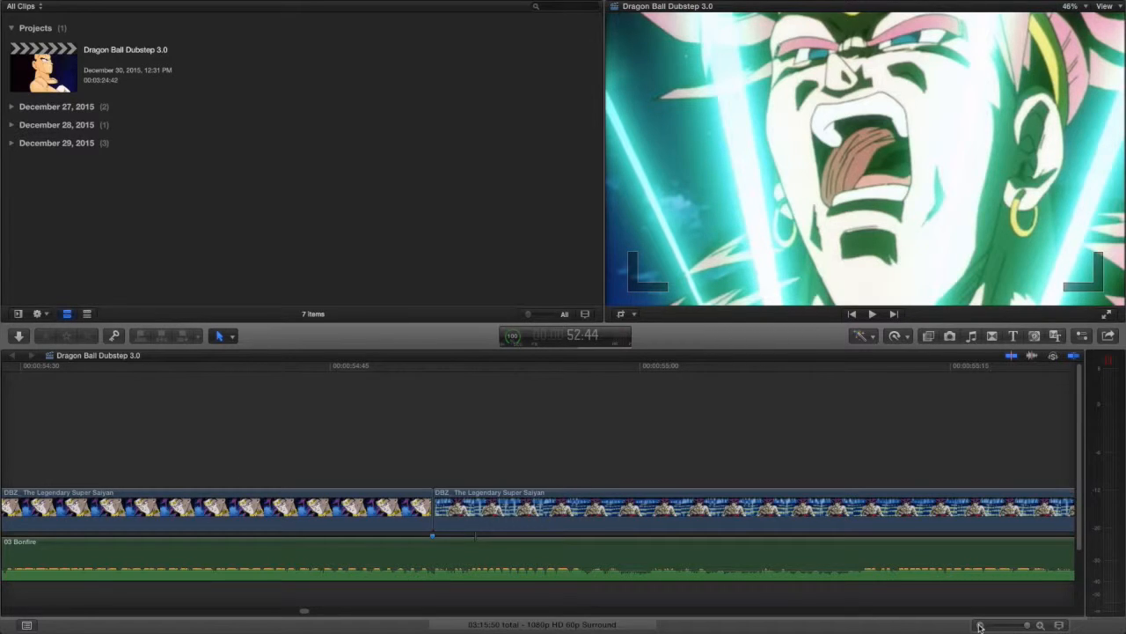
pyautogui.click(980, 626)
pyautogui.click(980, 626)
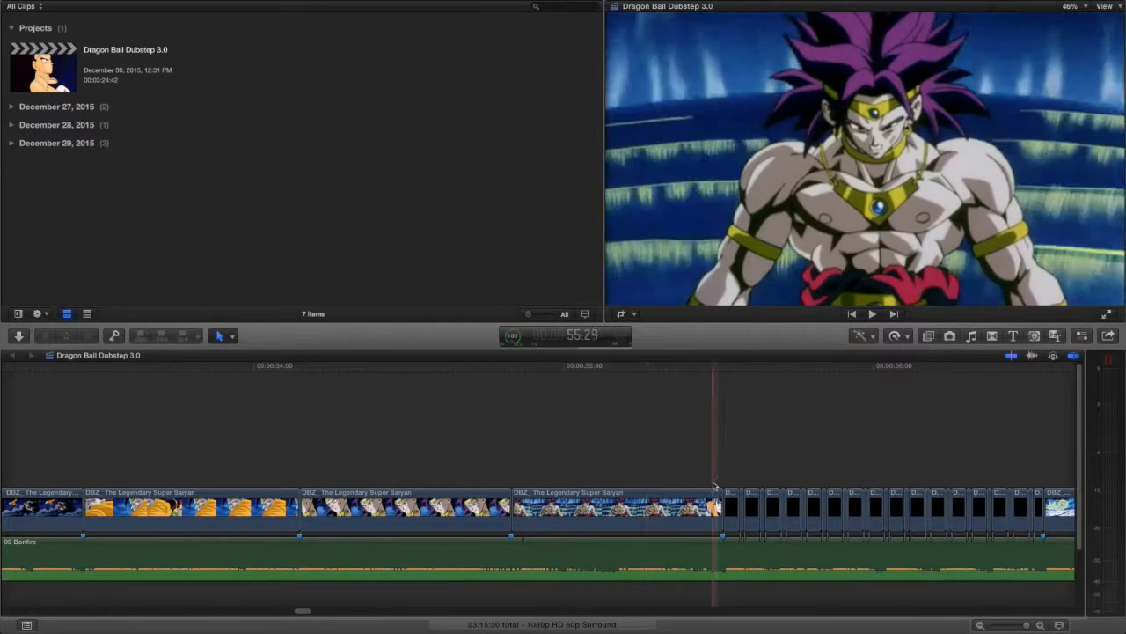
pyautogui.hscroll(-5, 666, 470)
pyautogui.hscroll(7, 651, 470)
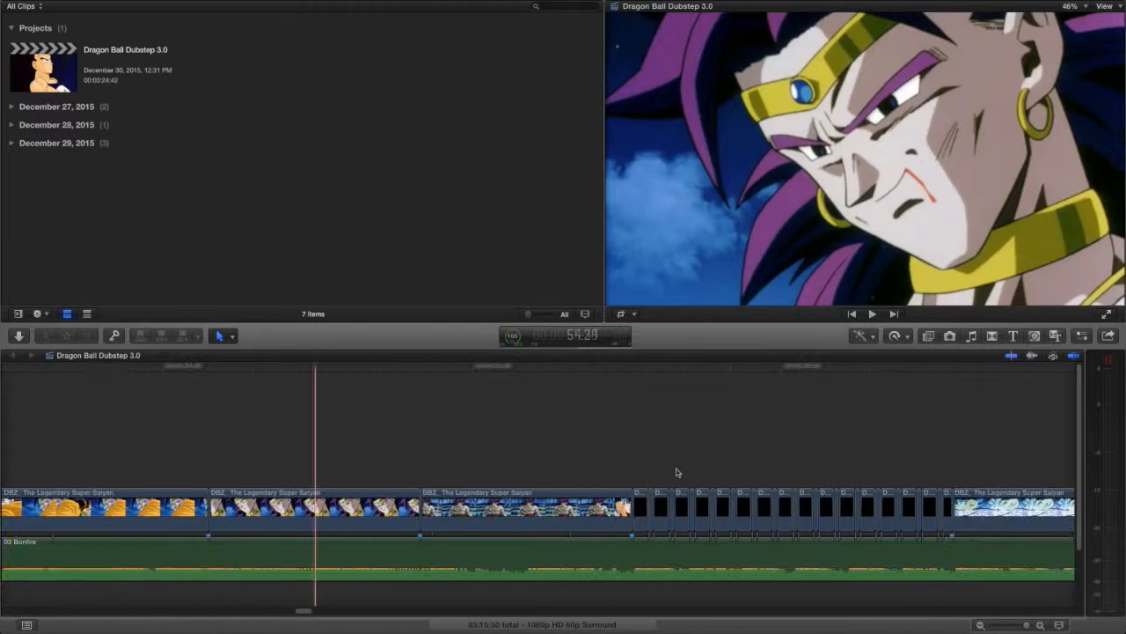
pyautogui.click(632, 471)
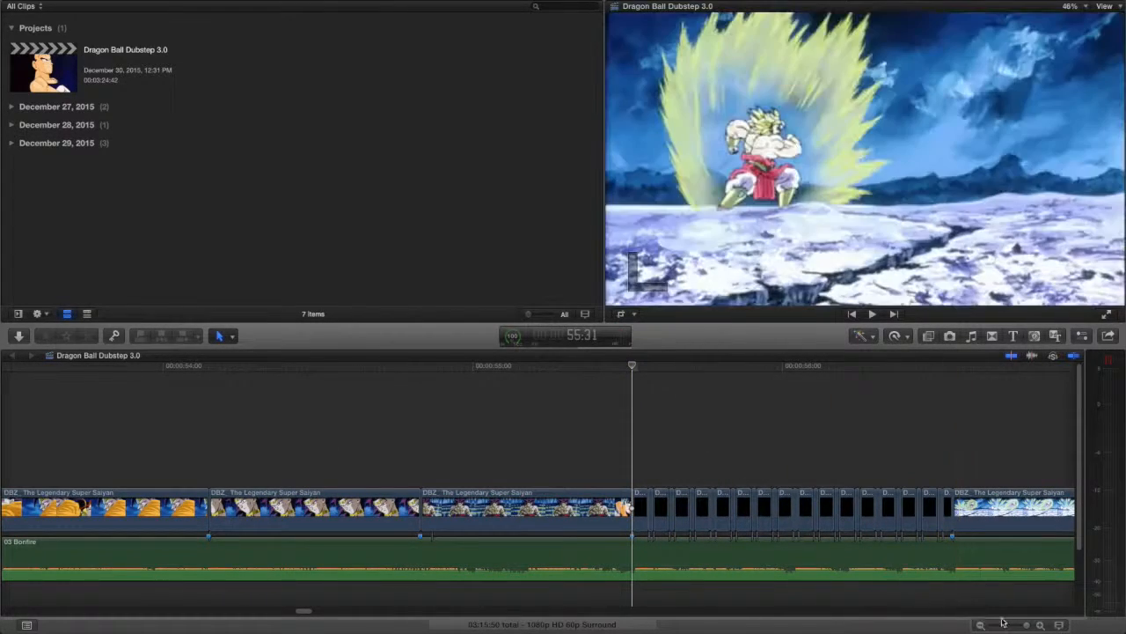
# - Magnify the alternating short aura and white-flash clips from 55:31 and play them to check their pattern against the Bonfire track
pyautogui.click(1040, 626)
pyautogui.click(1039, 626)
pyautogui.hscroll(7, 686, 480)
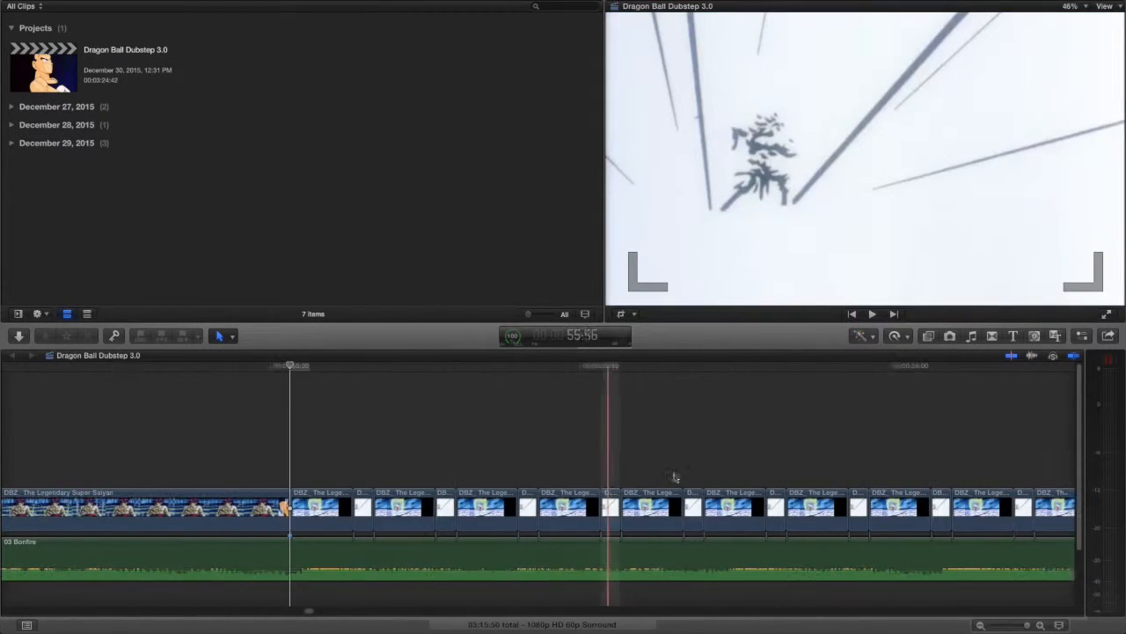
pyautogui.press('space')
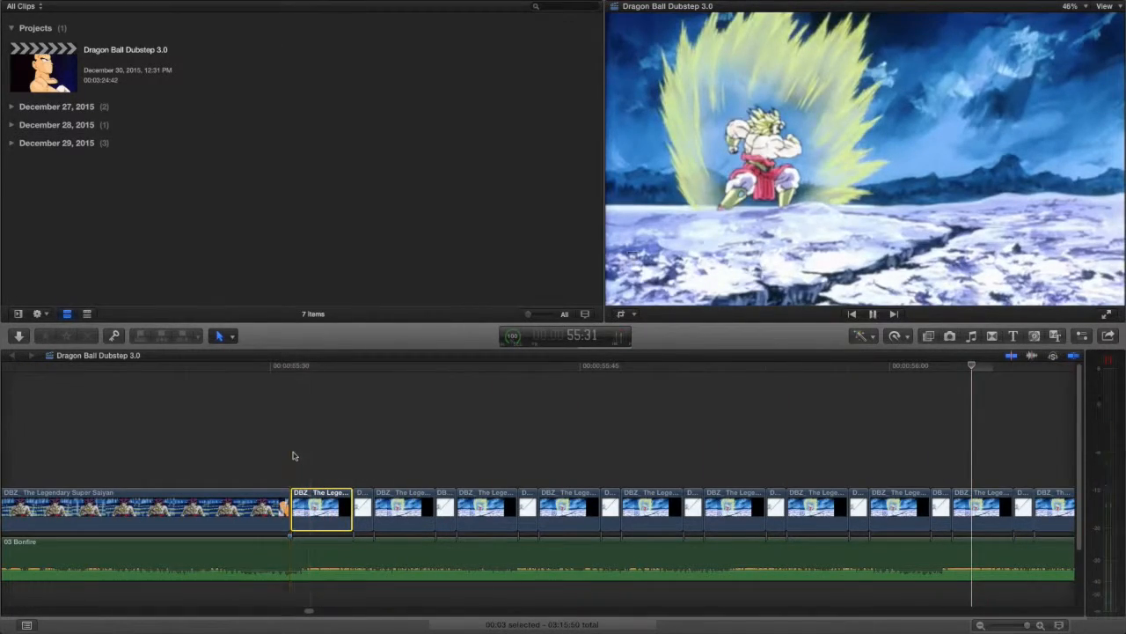
# - Play the timeline around the 56:33 cut, where the alternating aura and white-flash clips lead into a longer clip
pyautogui.hscroll(5, 365, 449)
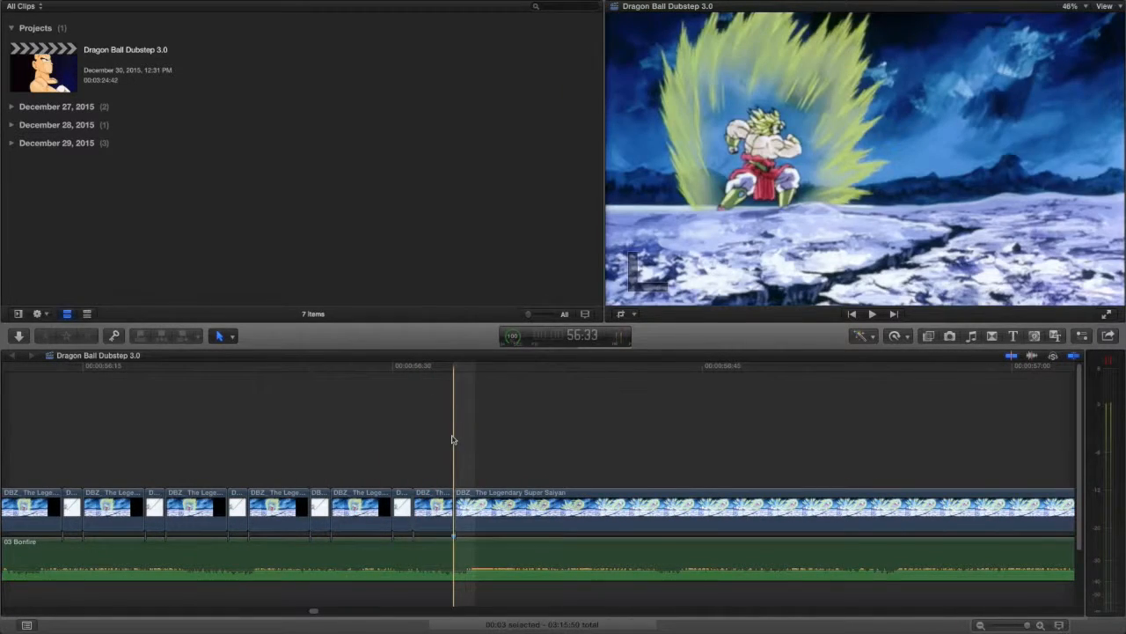
pyautogui.press('space')
pyautogui.press('space')
pyautogui.hscroll(5, 642, 442)
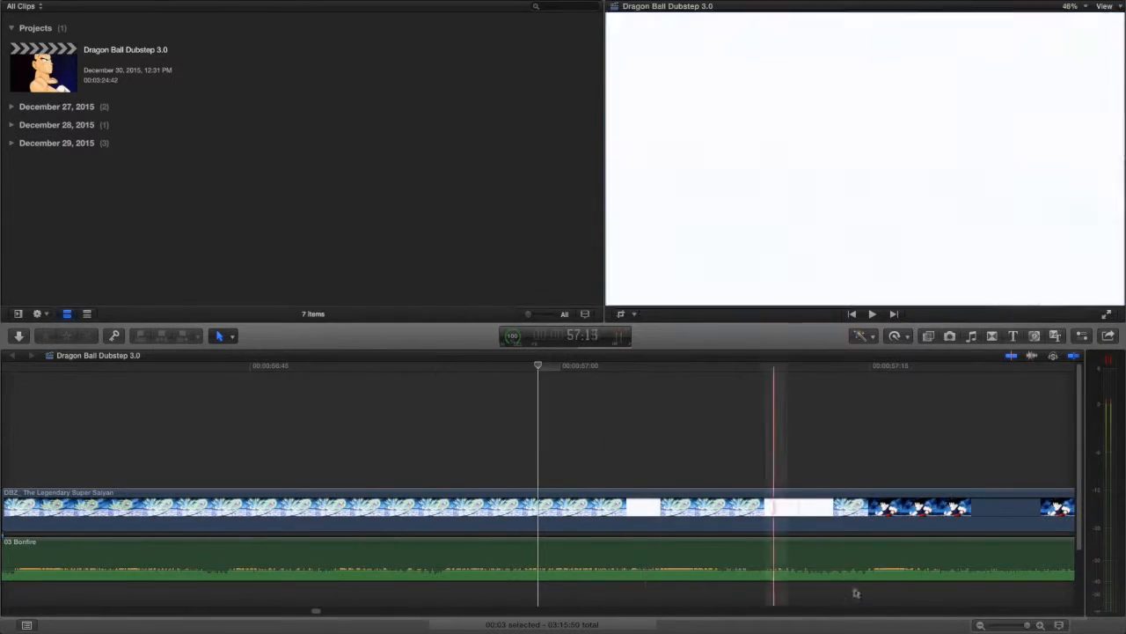
# - Survey the longer clips that follow the repeated section, from about 57:00 to just past 1:00:00
pyautogui.click(980, 627)
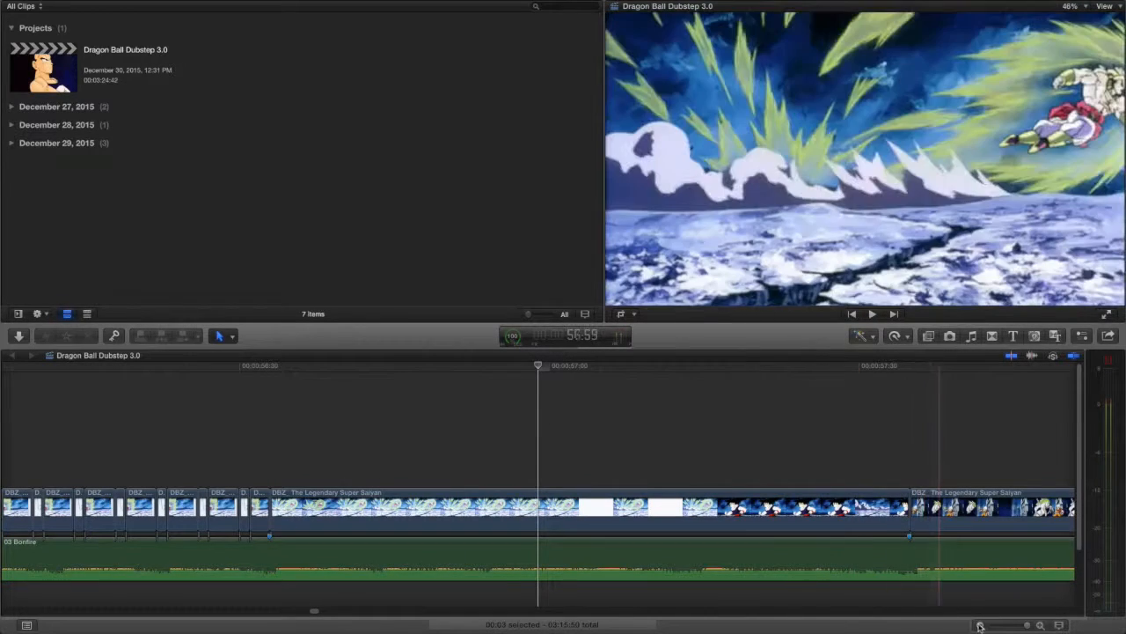
pyautogui.hscroll(2, 680, 483)
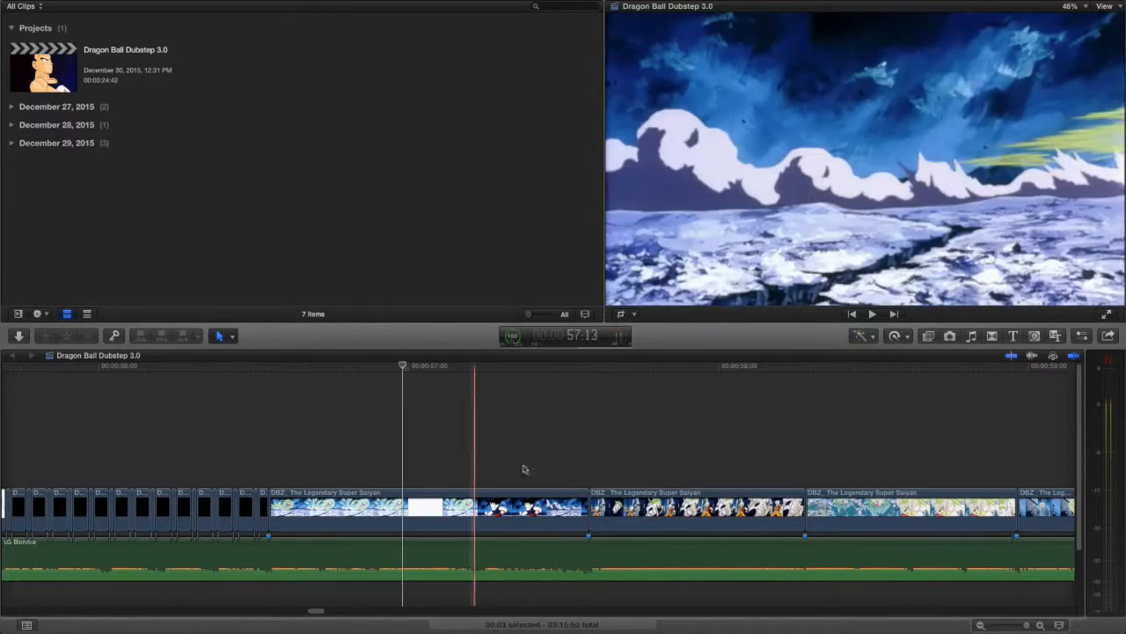
pyautogui.click(592, 474)
pyautogui.hscroll(4, 611, 468)
pyautogui.hscroll(3, 854, 453)
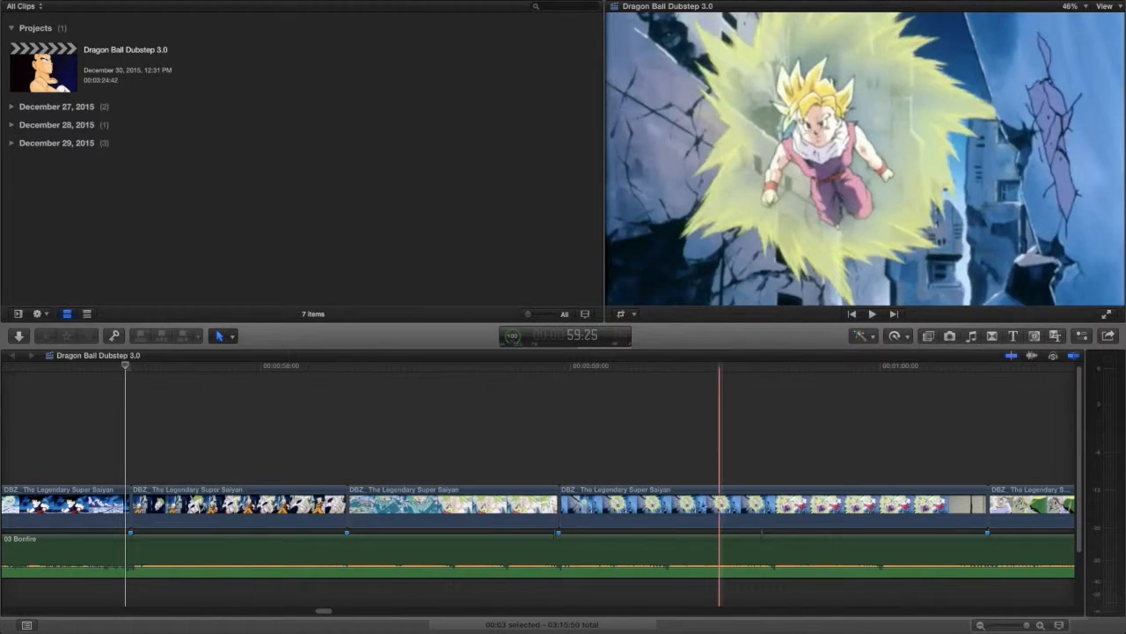
# - Play the cuts at 57:35 and 58:17 to check the longer clips against the Bonfire track
pyautogui.hscroll(-1, 240, 481)
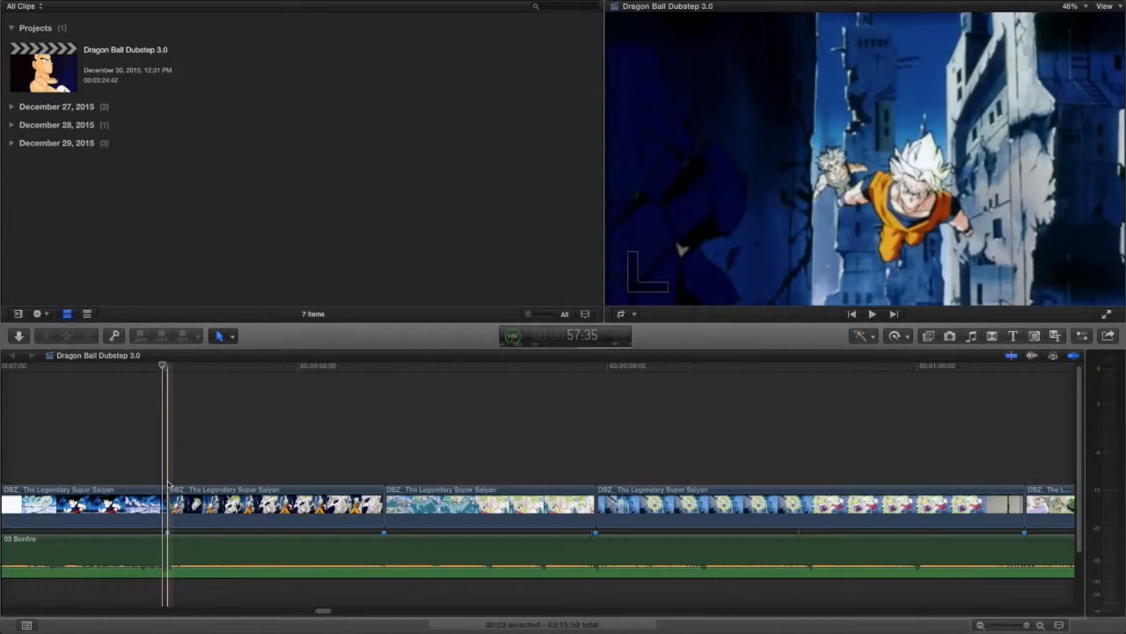
pyautogui.press('space')
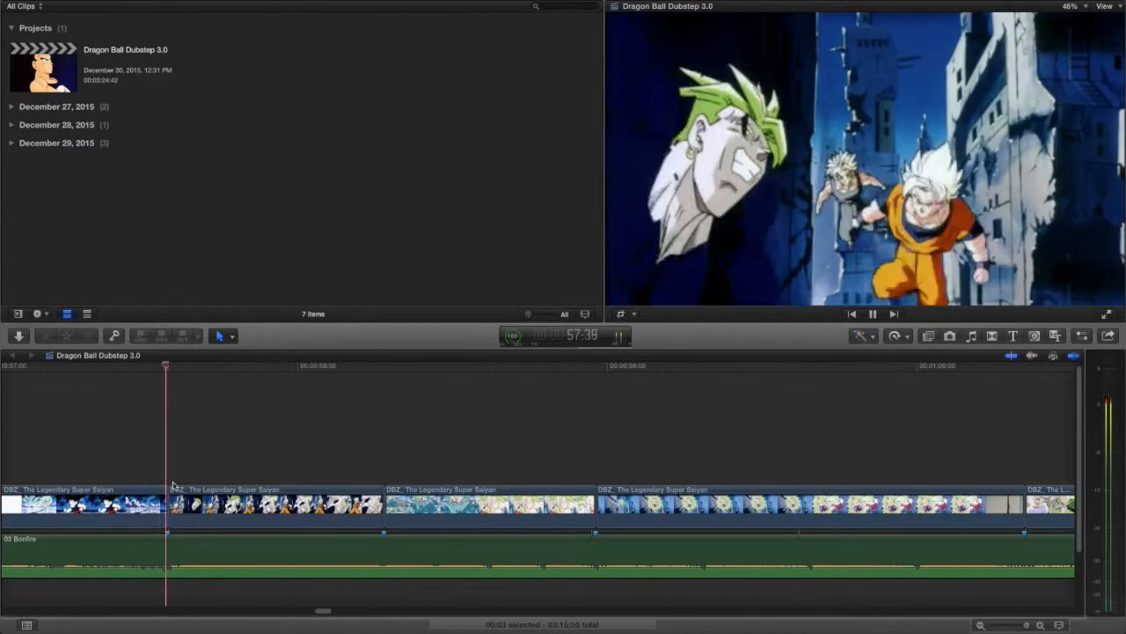
pyautogui.press('space')
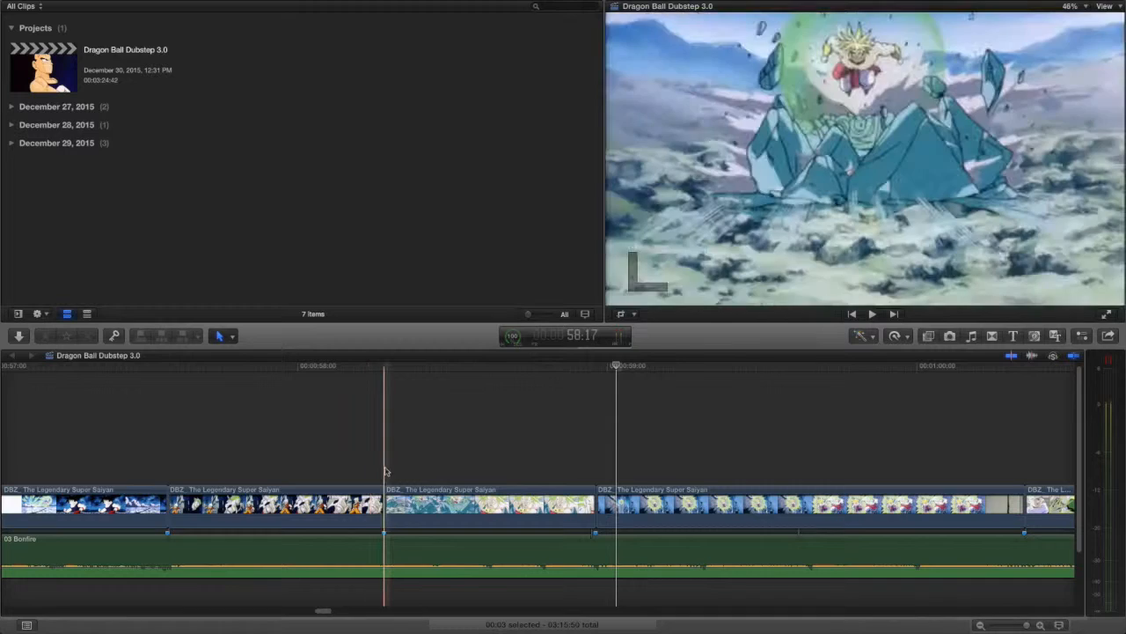
pyautogui.press('space')
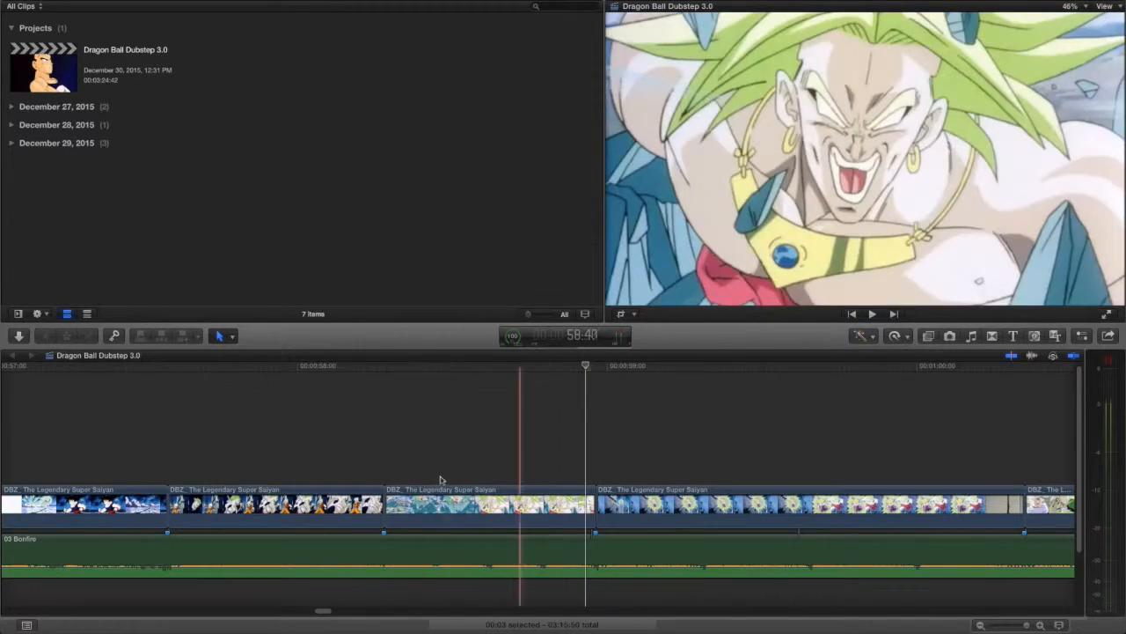
# - Look ahead to the clips past 1:00:32, and play the long clip that begins at 58:58
pyautogui.hscroll(10, 528, 488)
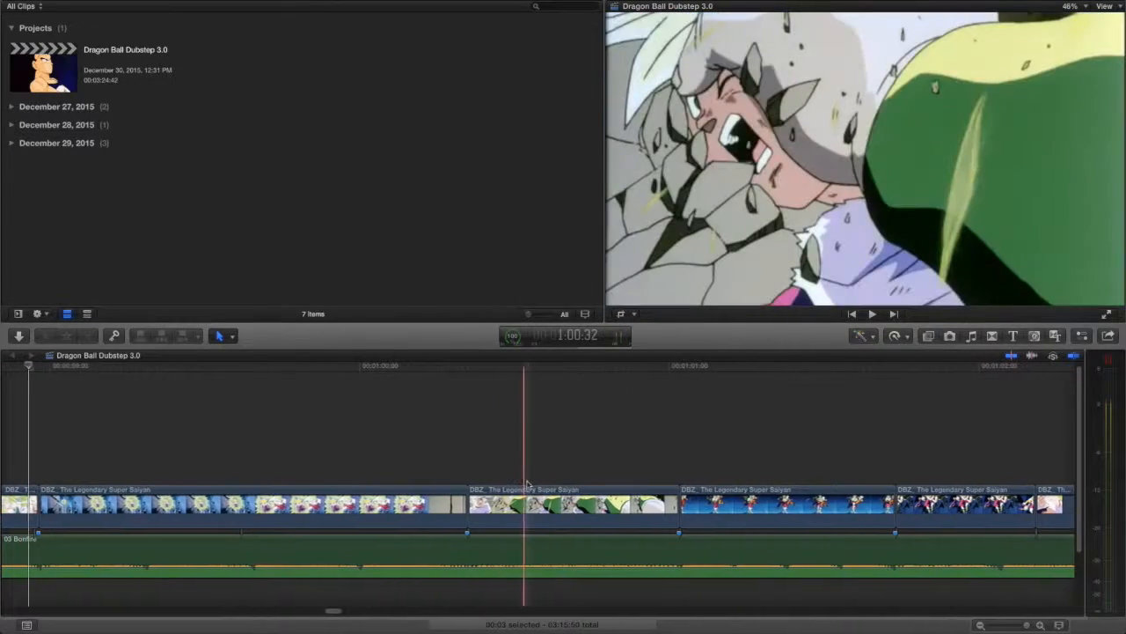
pyautogui.hscroll(-1, 385, 458)
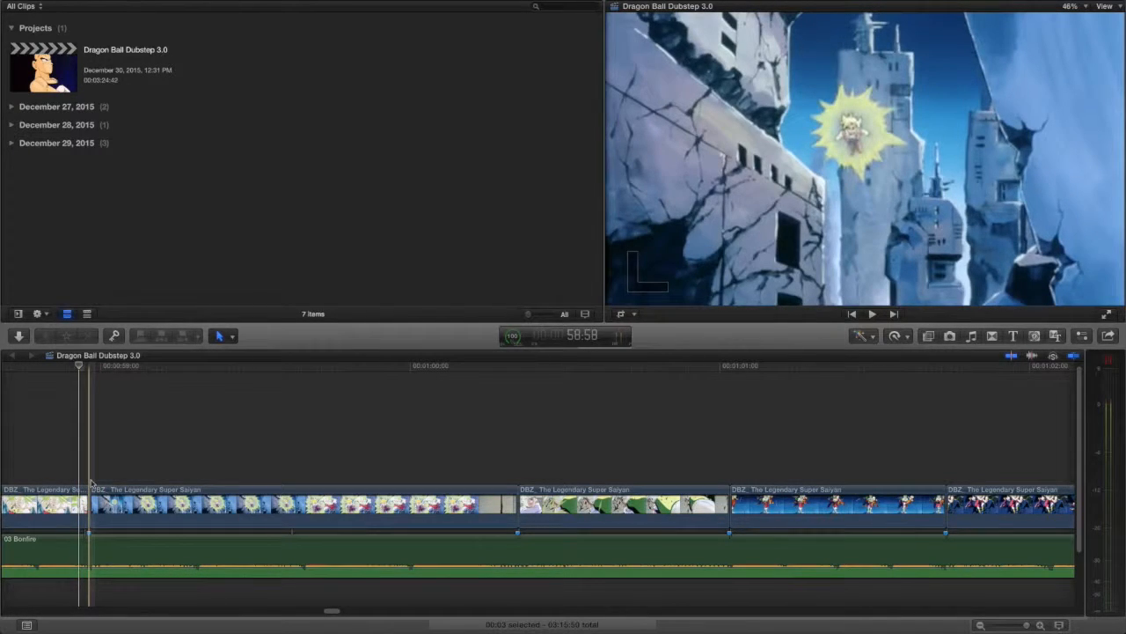
pyautogui.press('space')
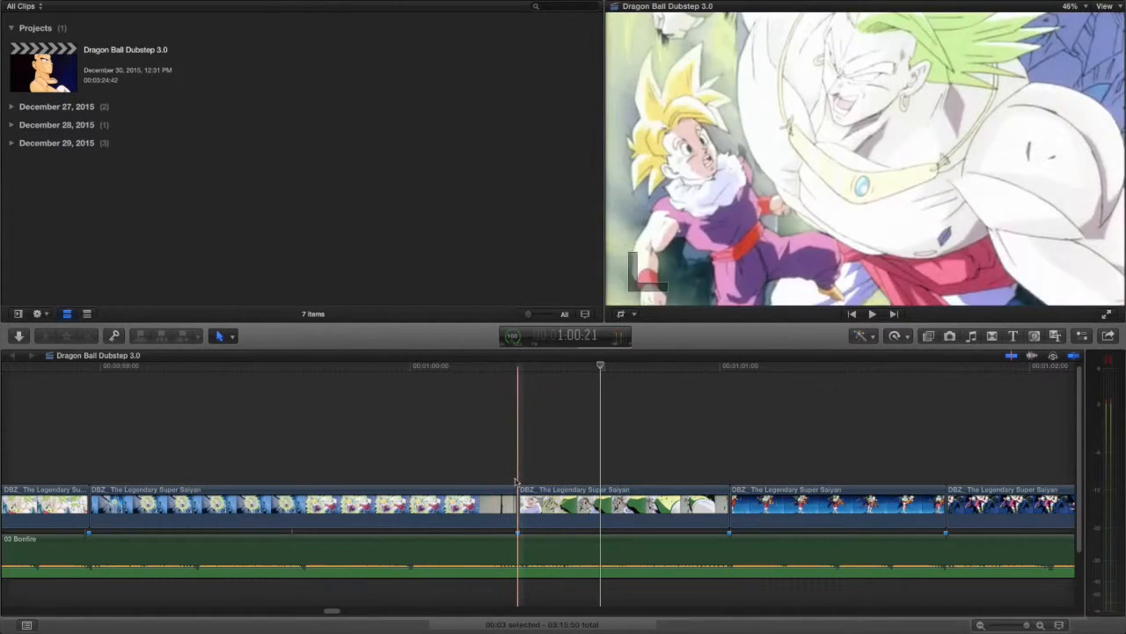
# - Play the clip that starts at the 1:00:21 cut several times against the music
pyautogui.click(516, 482)
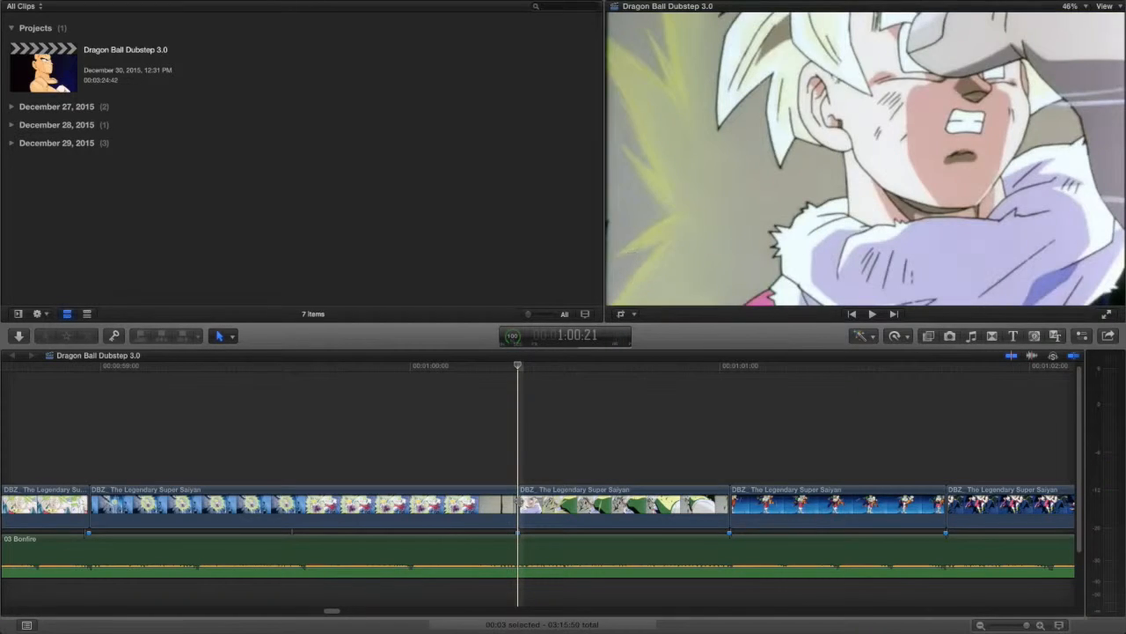
pyautogui.press('space')
pyautogui.press('space')
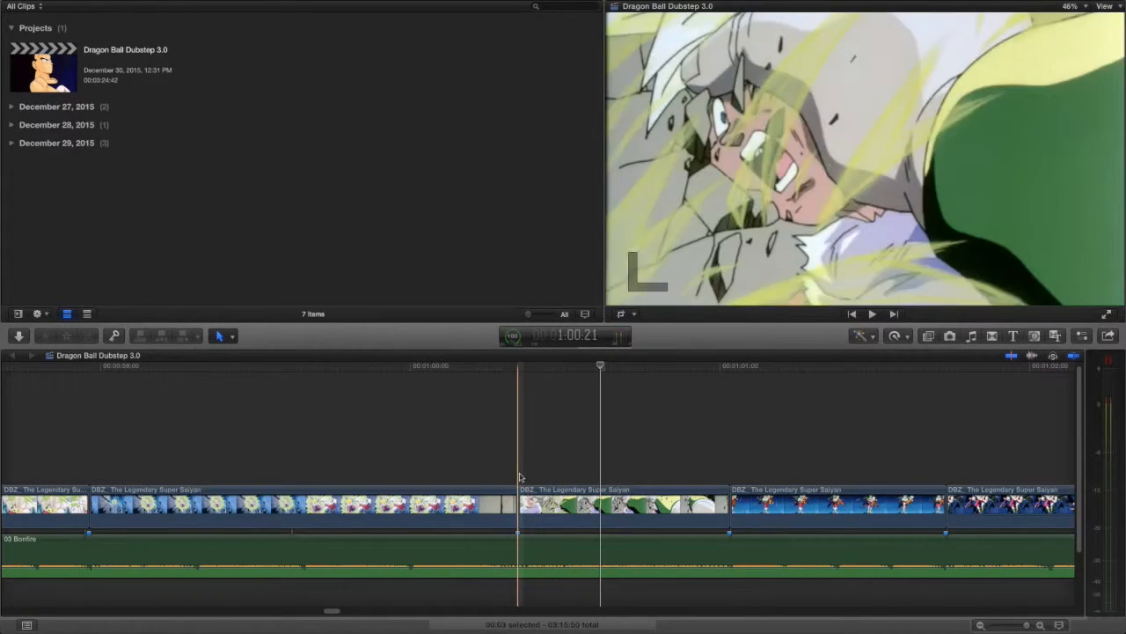
pyautogui.press('space')
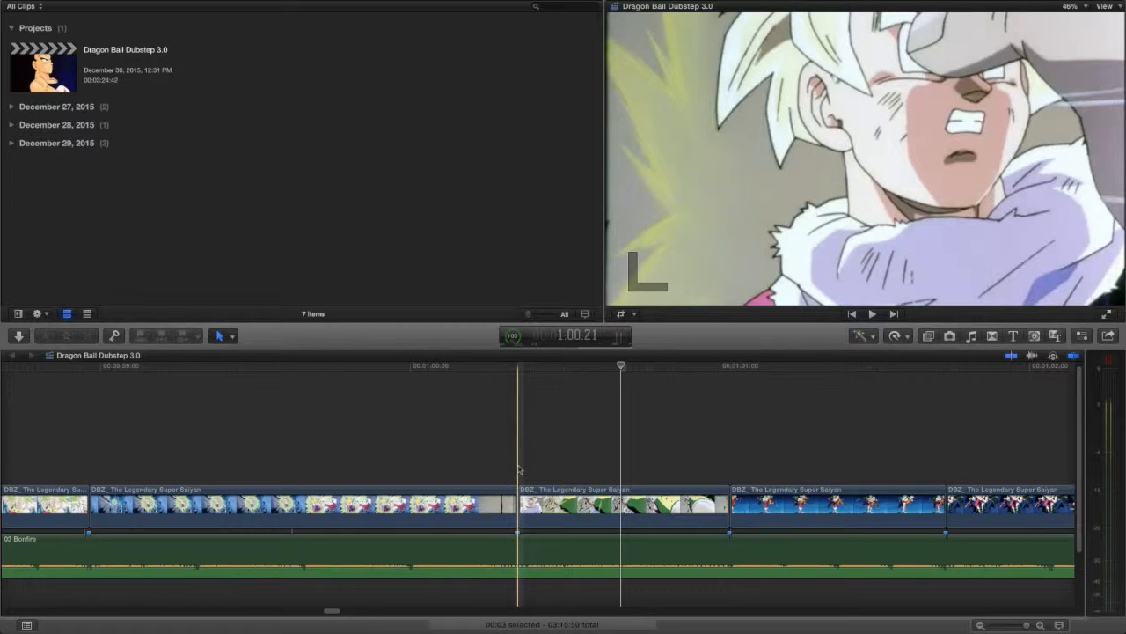
# - Select the clip starting at 1:00:21 and step back and forth across its cut one frame at a time
pyautogui.click(535, 506)
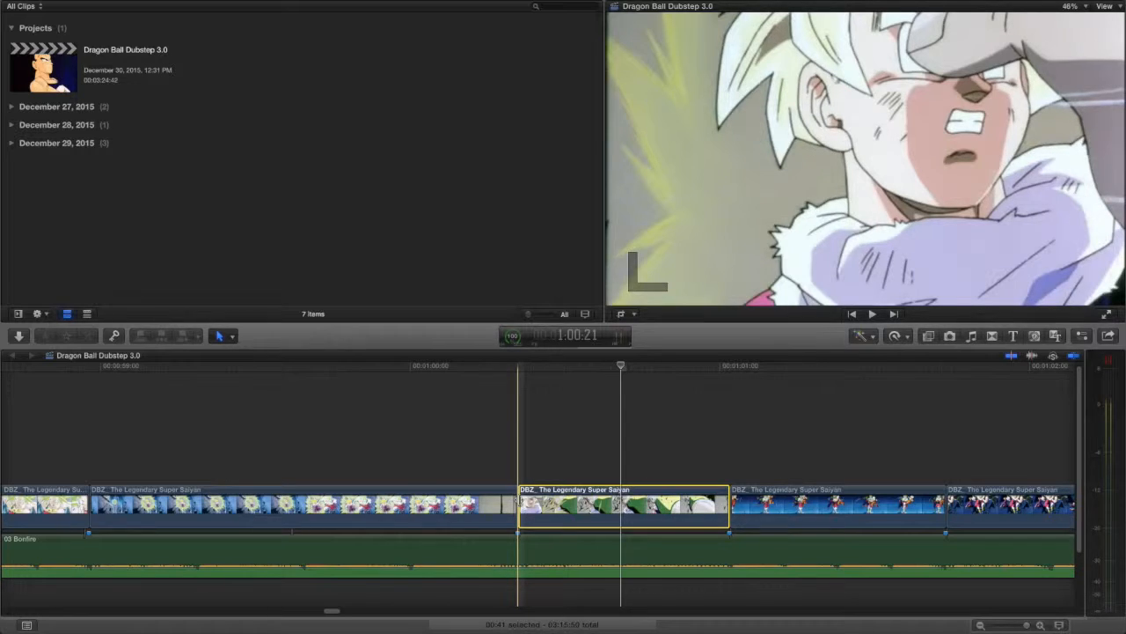
pyautogui.press('Right')
pyautogui.press('Left')
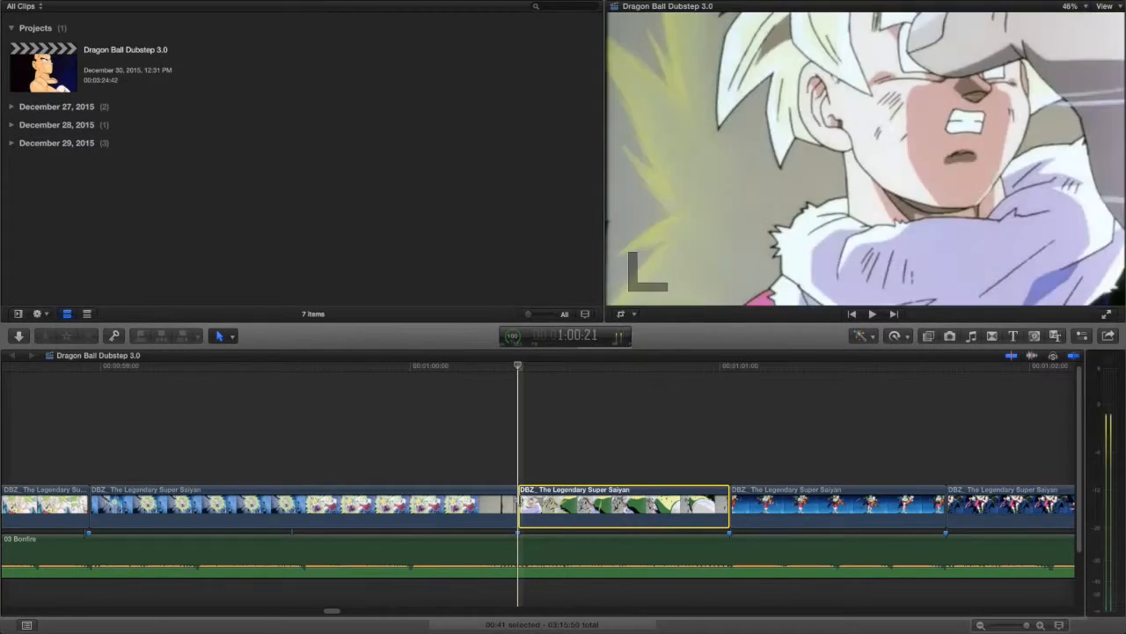
pyautogui.press('Right')
pyautogui.press('Left')
pyautogui.press('Right')
pyautogui.press('Left')
pyautogui.press('Right')
pyautogui.press('Left')
pyautogui.press('Right')
pyautogui.press('Left')
pyautogui.press('Right')
pyautogui.press('Left')
pyautogui.press('Left')
pyautogui.press('Right')
pyautogui.press('Right')
pyautogui.press('Left')
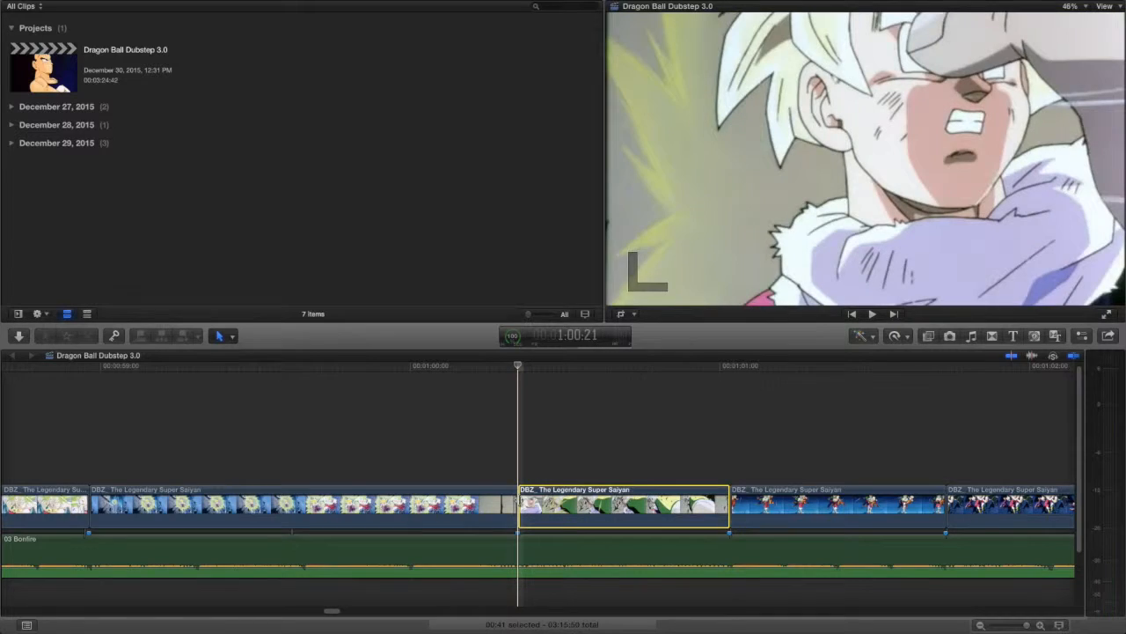
pyautogui.press('Right')
pyautogui.press('Left')
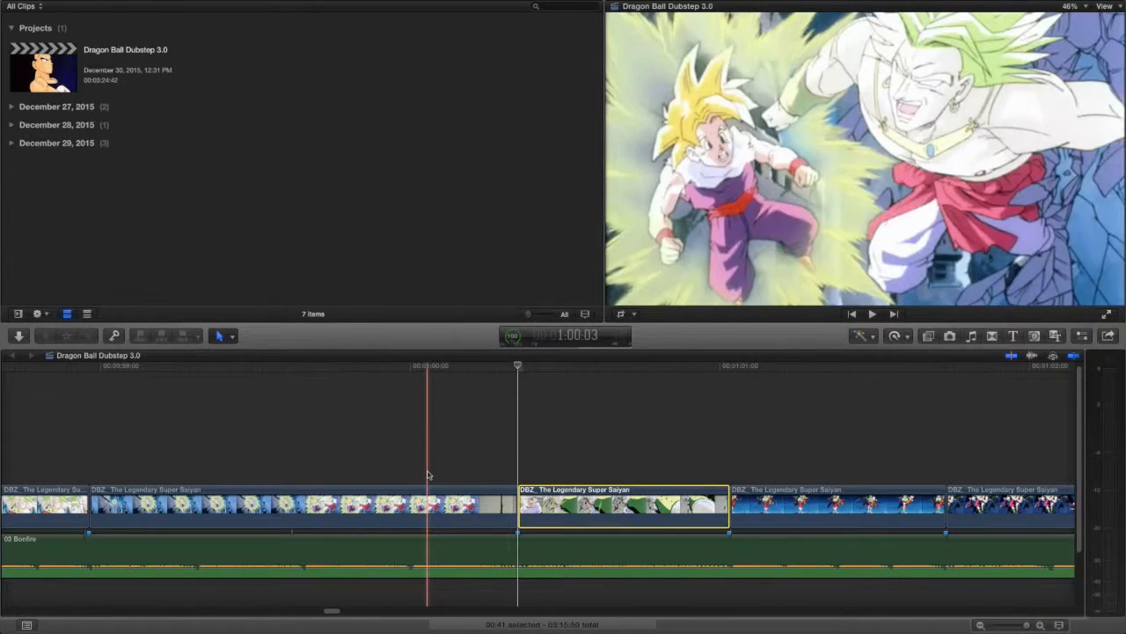
# - Play from about 1:00:03 across the 1:00:21 cut, step through its neighbouring frames, and replay the selected clip from its start
pyautogui.press('space')
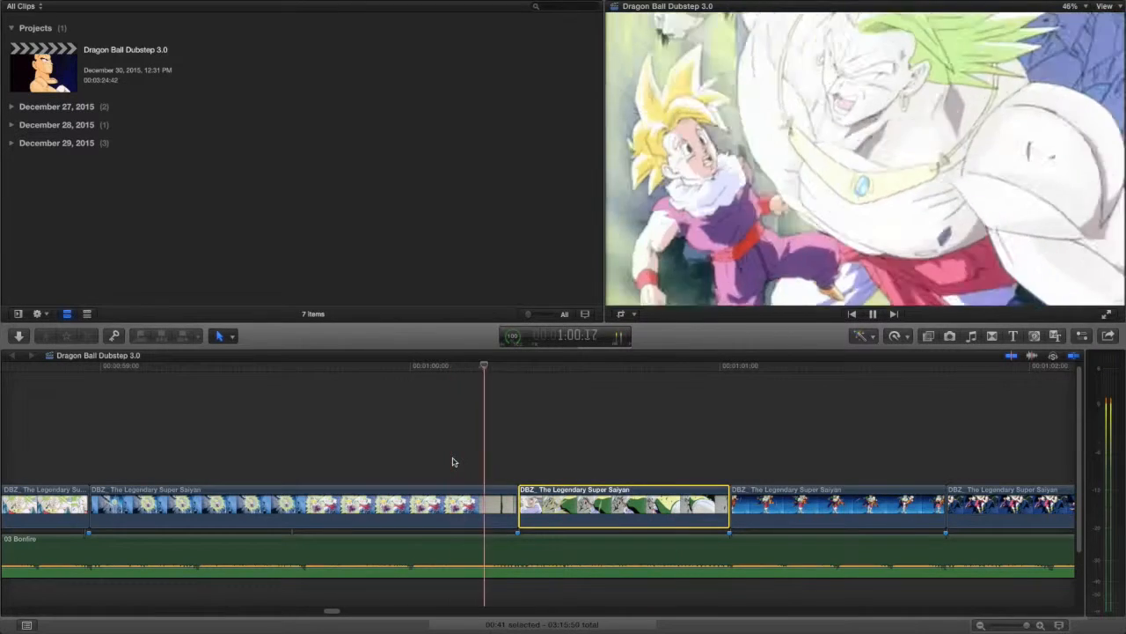
pyautogui.press('space')
pyautogui.press('Left')
pyautogui.press('Right')
pyautogui.press('Right')
pyautogui.press('Left')
pyautogui.press('Right')
pyautogui.press('space')
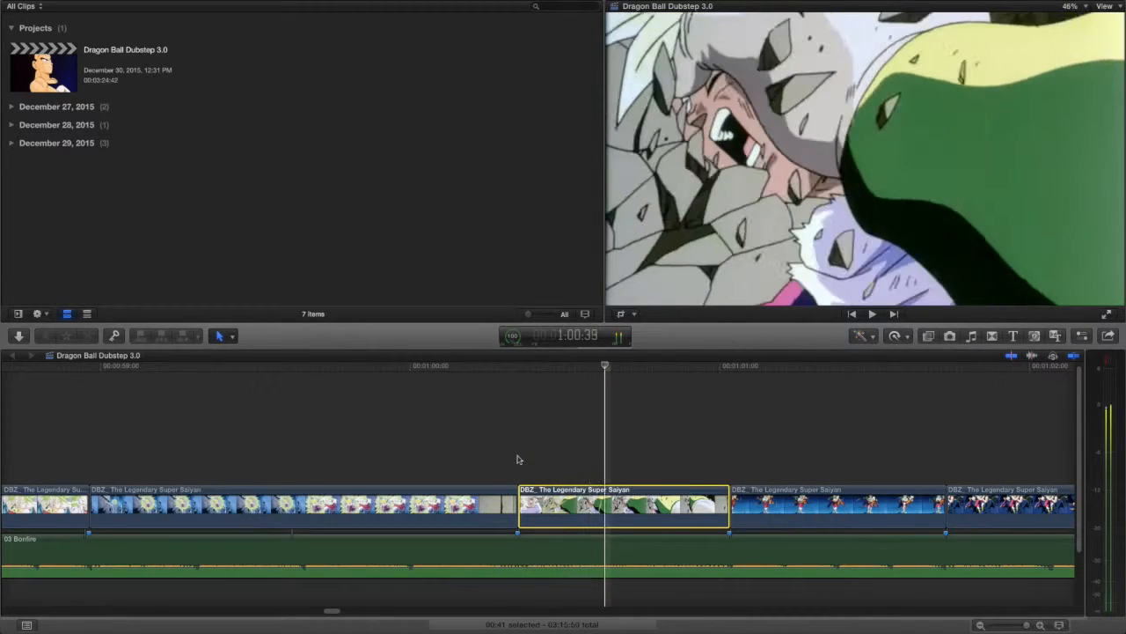
pyautogui.press('space')
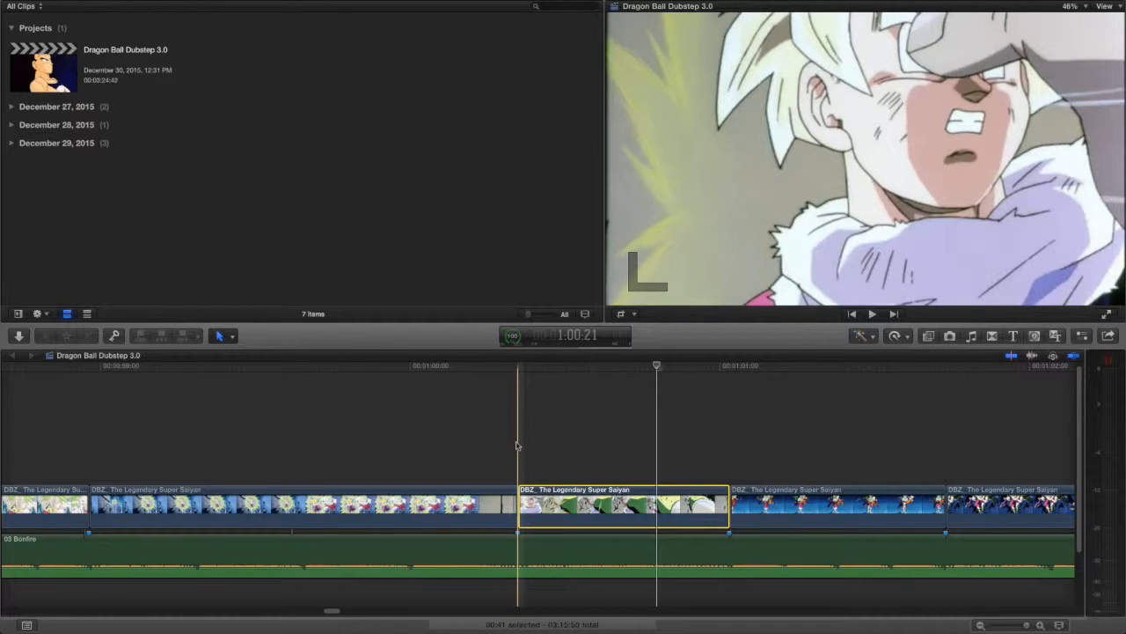
pyautogui.press('space')
pyautogui.press('space')
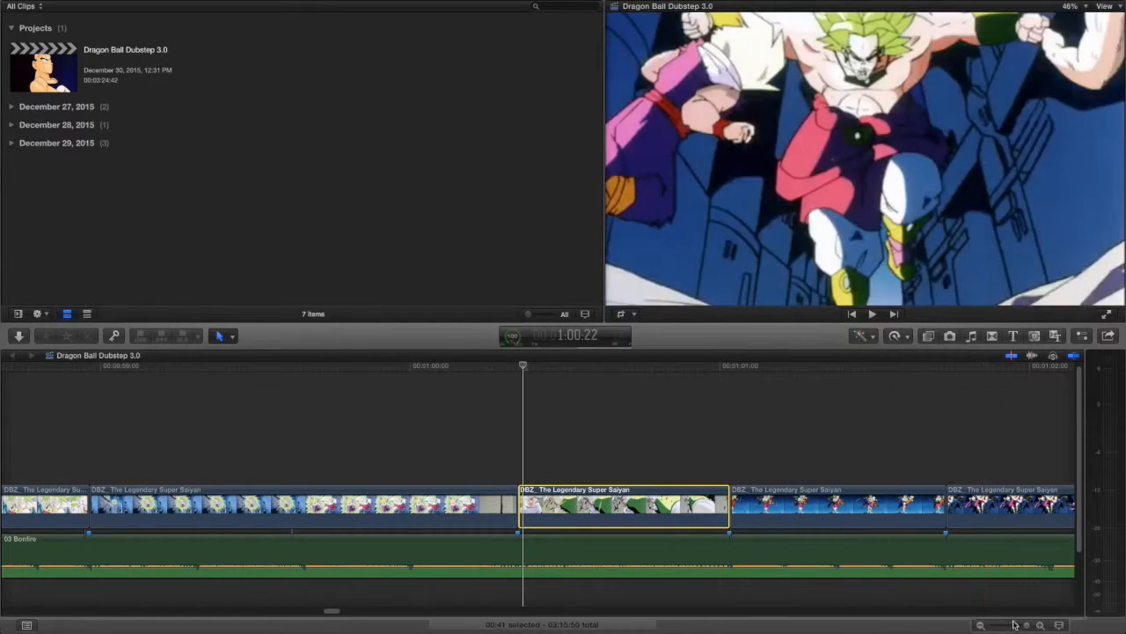
# - Examine the clip starting at 1:01:02 in a wider timeline view and move the playhead to 1:02:04 in the next clip
pyautogui.click(980, 624)
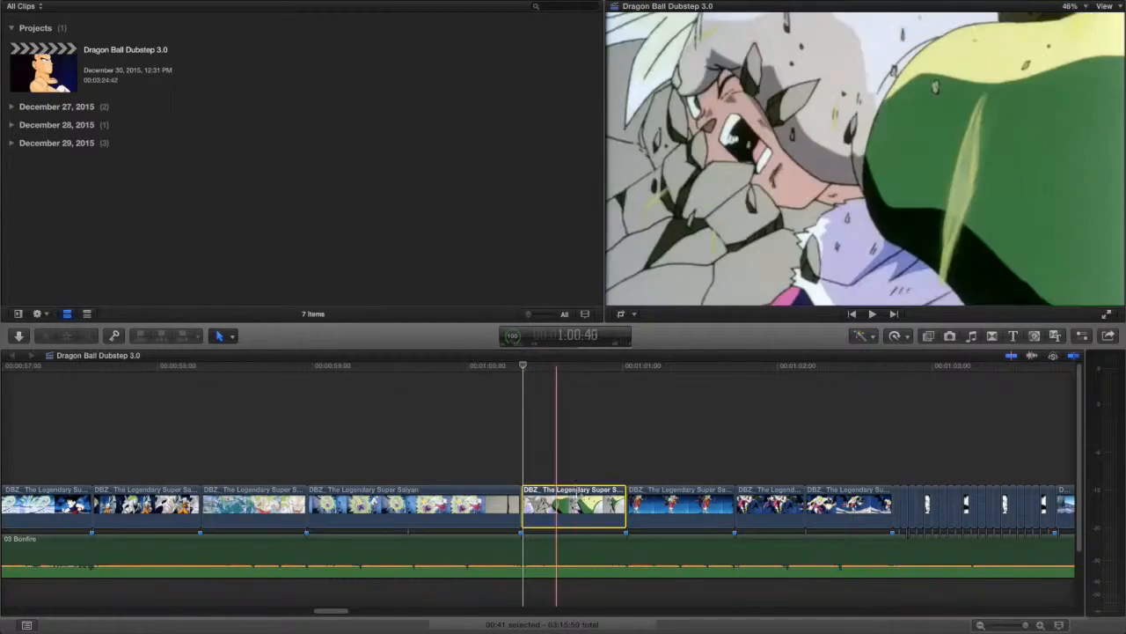
pyautogui.click(668, 505)
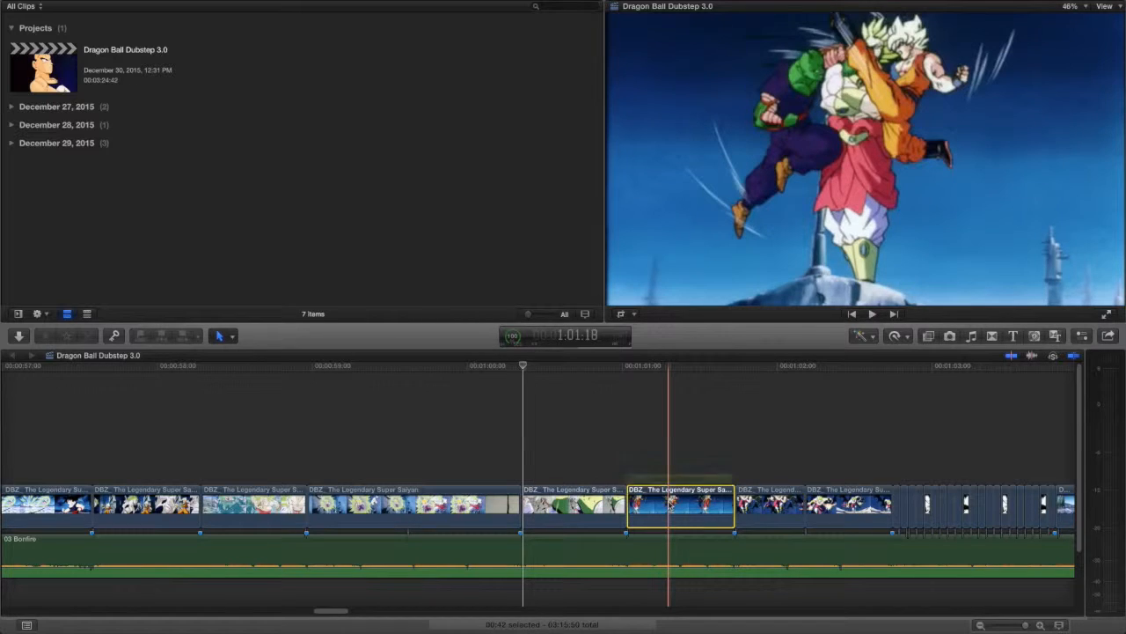
pyautogui.press('l')
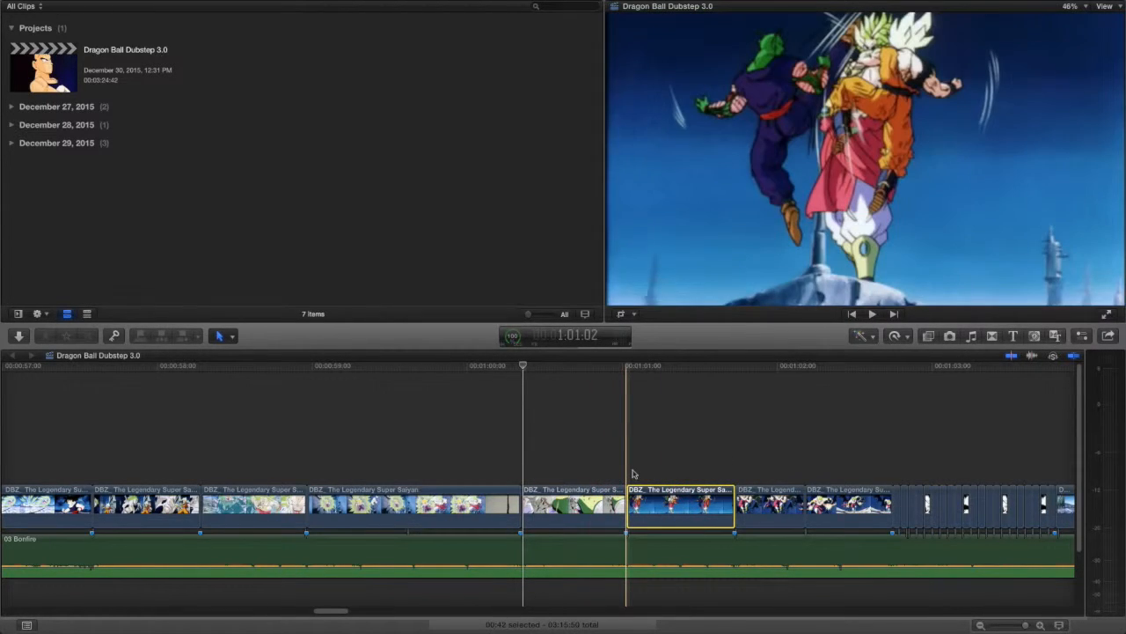
pyautogui.click(762, 476)
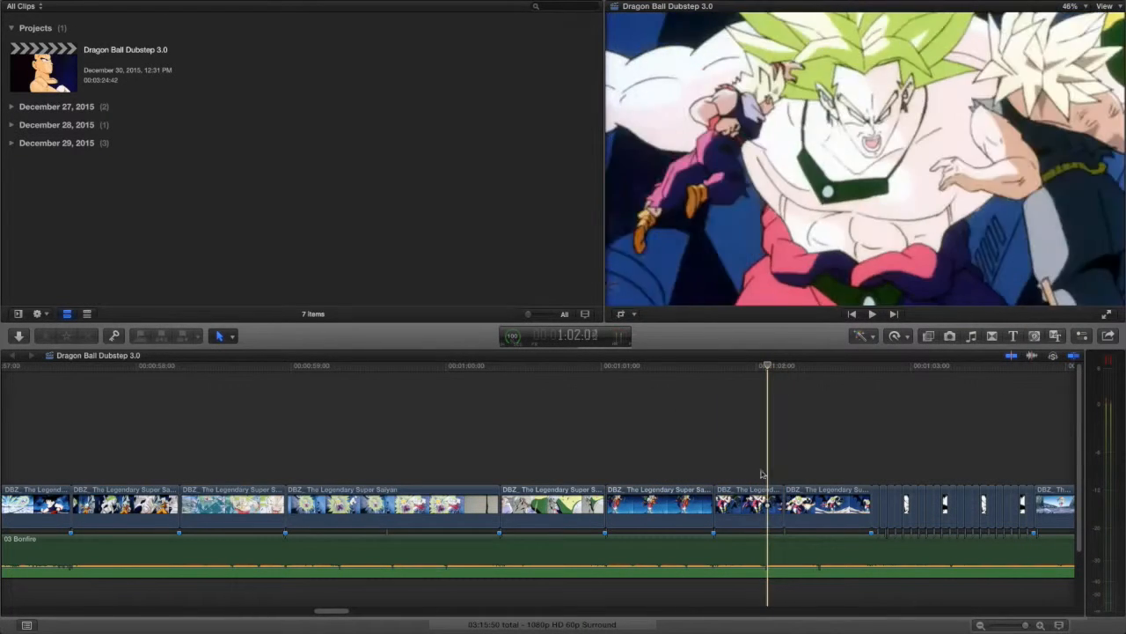
# - Select the two clips just before the black-and-white repeated clips, magnify them, and move the playhead to 1:02:24
pyautogui.moveTo(765, 460); pyautogui.dragTo(808, 512)
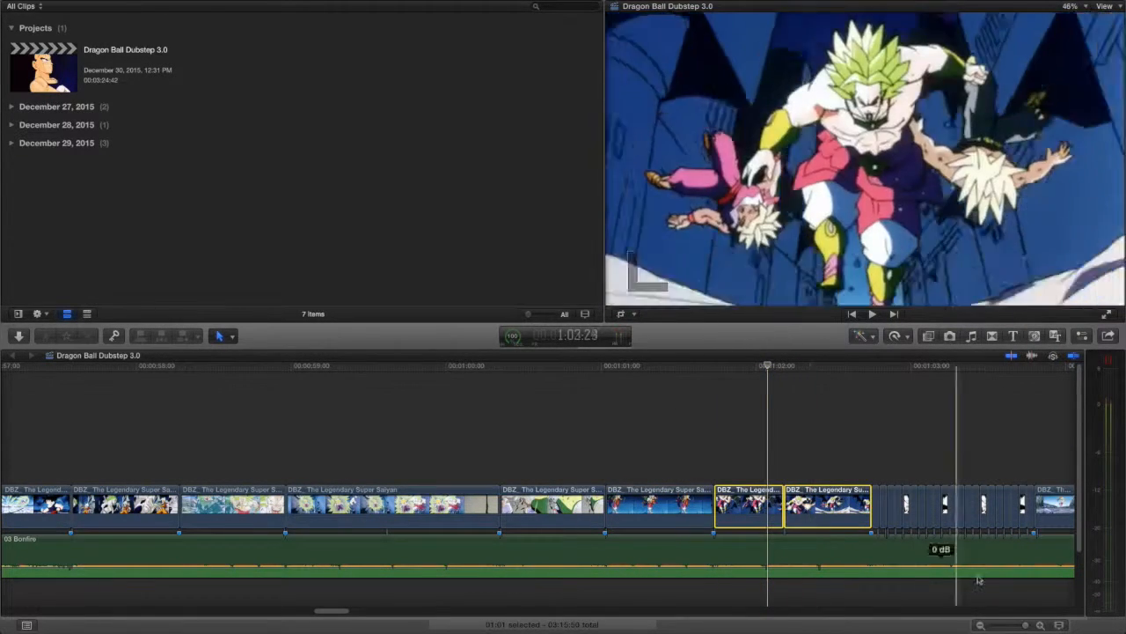
pyautogui.click(1041, 625)
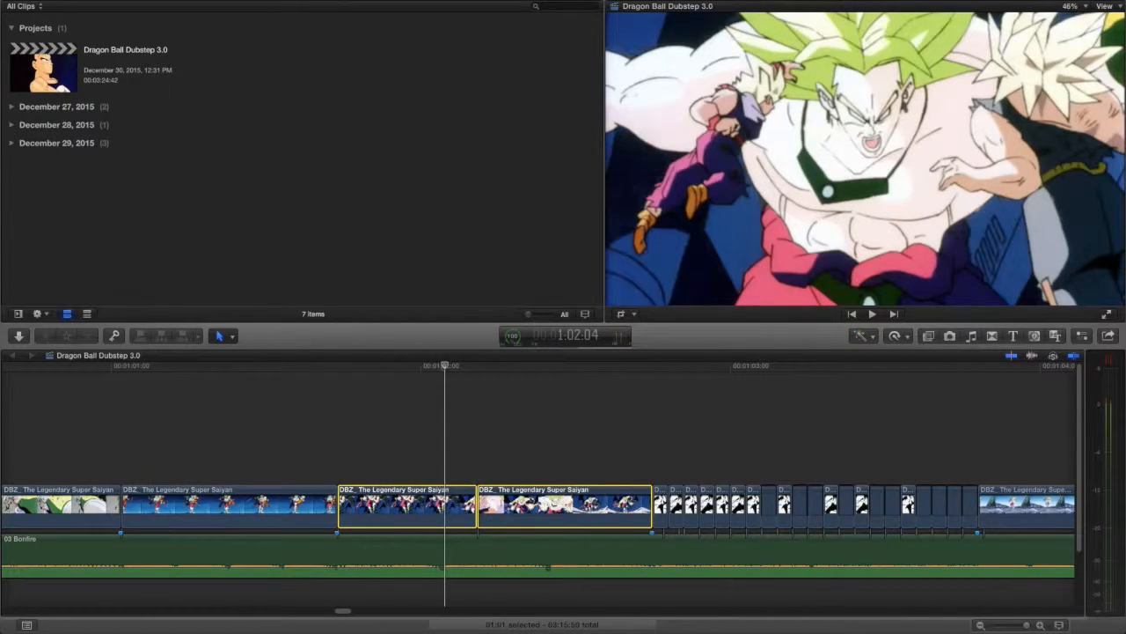
pyautogui.click(544, 461)
# - Paste a copy of the clip ending at 1:02:11 as a connected clip directly above it and extend its end to 1:03:03
pyautogui.click(444, 491)
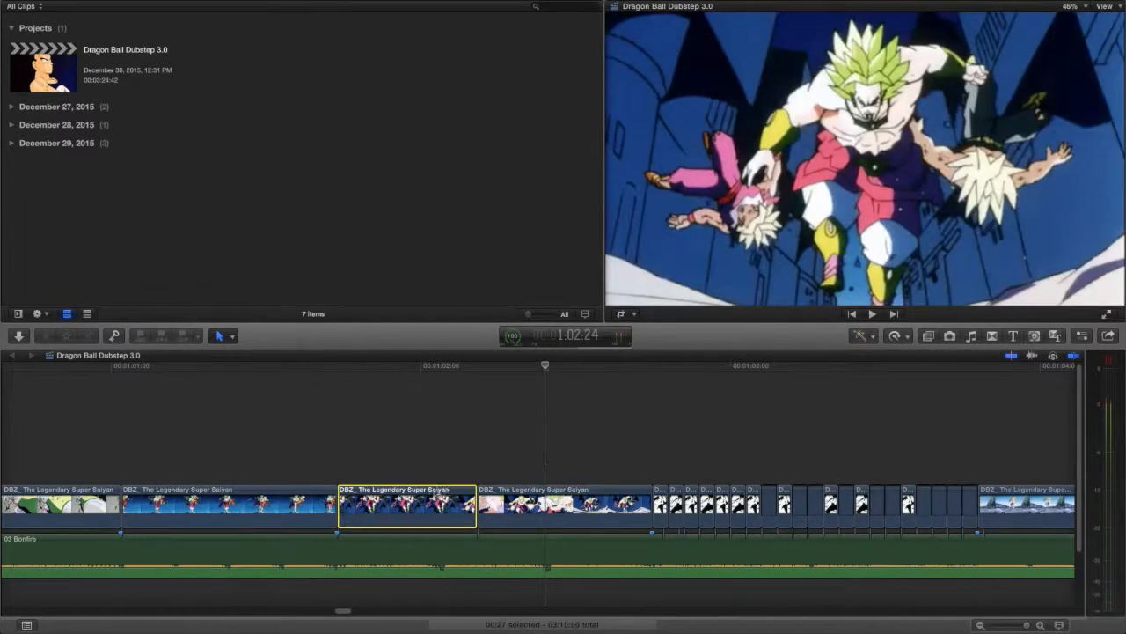
pyautogui.click(341, 457)
pyautogui.hotkey('alt', 'v')
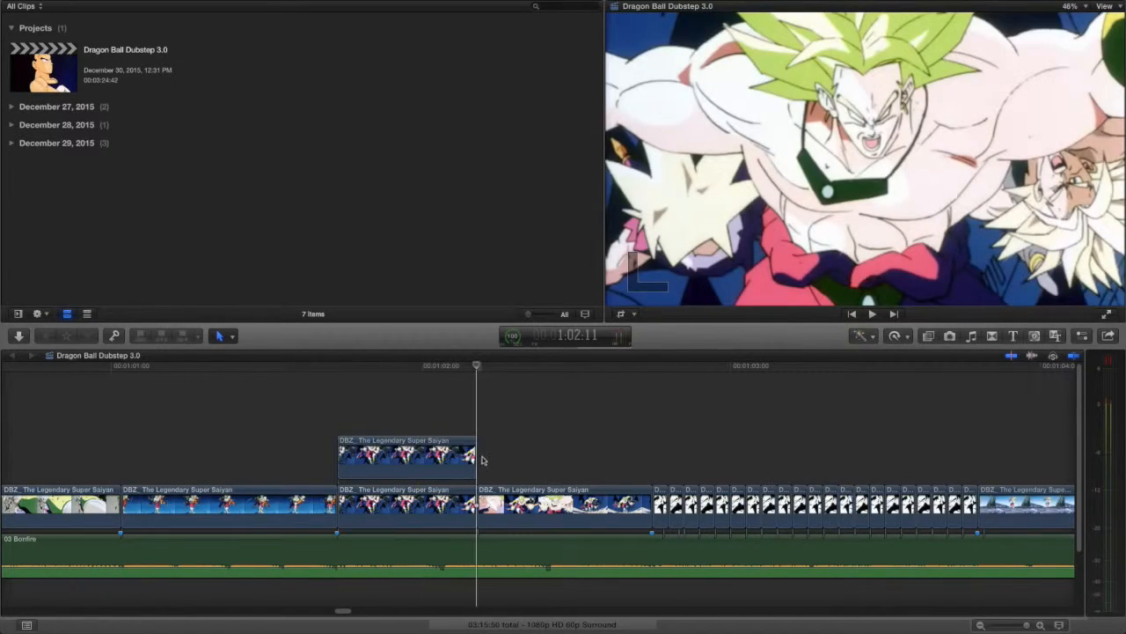
pyautogui.moveTo(473, 454); pyautogui.dragTo(744, 454)
pyautogui.click(476, 455)
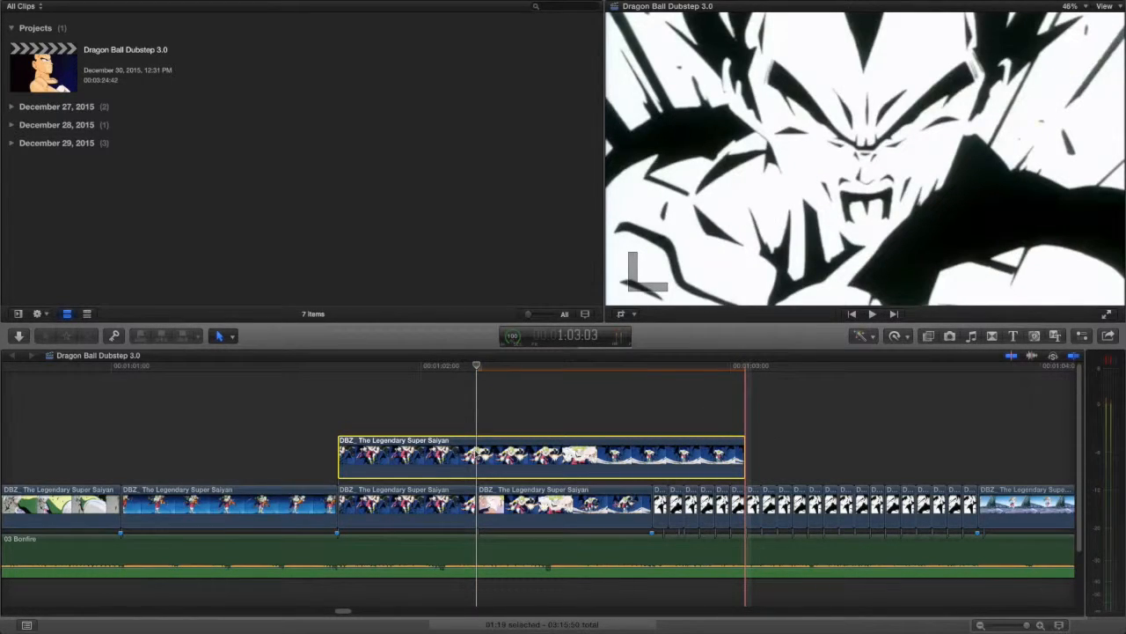
# - Select the start of the connected Legendary Super Saiyan copy and step frame by frame through its movement up to 1:02:10
pyautogui.click(474, 400)
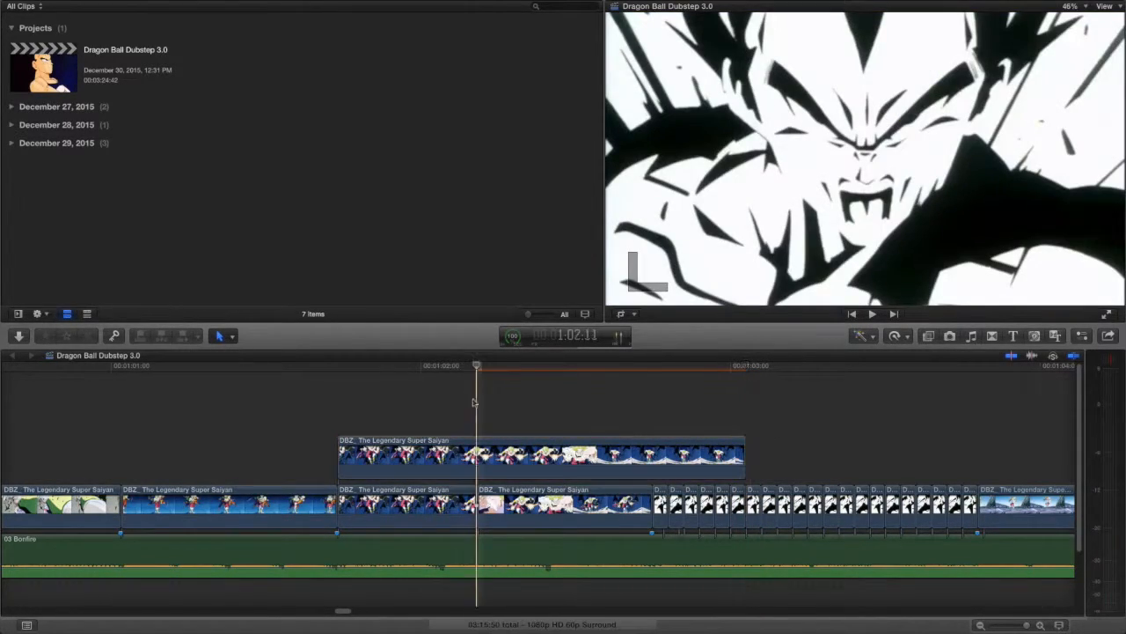
pyautogui.click(449, 445)
pyautogui.click(341, 450)
pyautogui.press('Left')
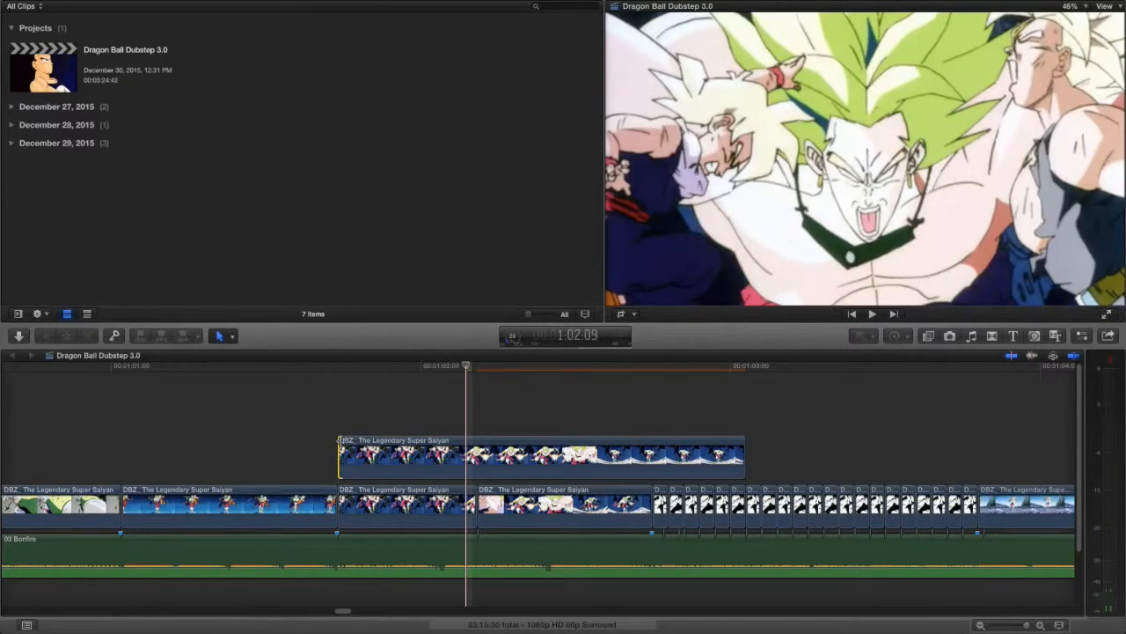
pyautogui.press('Right')
pyautogui.press('Right')
pyautogui.press('Right')
pyautogui.press('Right')
pyautogui.press('Right')
pyautogui.press('Right')
pyautogui.press('Right')
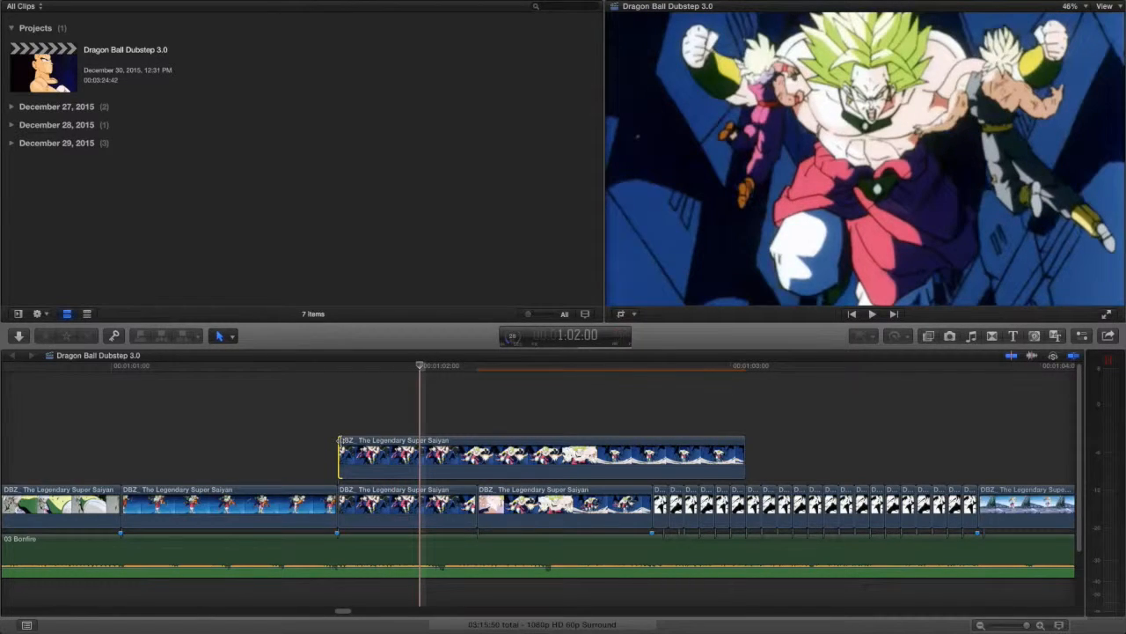
pyautogui.press('Right')
pyautogui.press('Right')
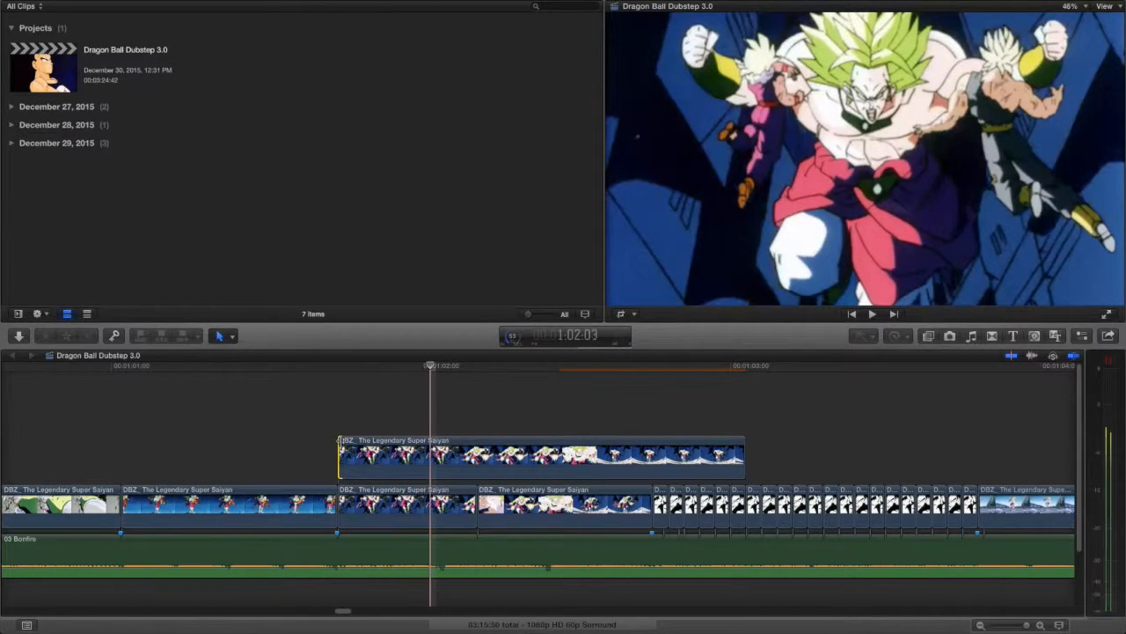
pyautogui.press('Right')
pyautogui.press('Right')
pyautogui.press('Right')
pyautogui.press('Right')
pyautogui.press('Right')
pyautogui.press('Left')
pyautogui.press('Right')
pyautogui.press('Right')
pyautogui.press('Right')
pyautogui.press('Right')
pyautogui.press('Right')
pyautogui.press('Right')
pyautogui.press('Right')
pyautogui.press('Right')
pyautogui.press('Right')
pyautogui.press('Right')
pyautogui.press('Right')
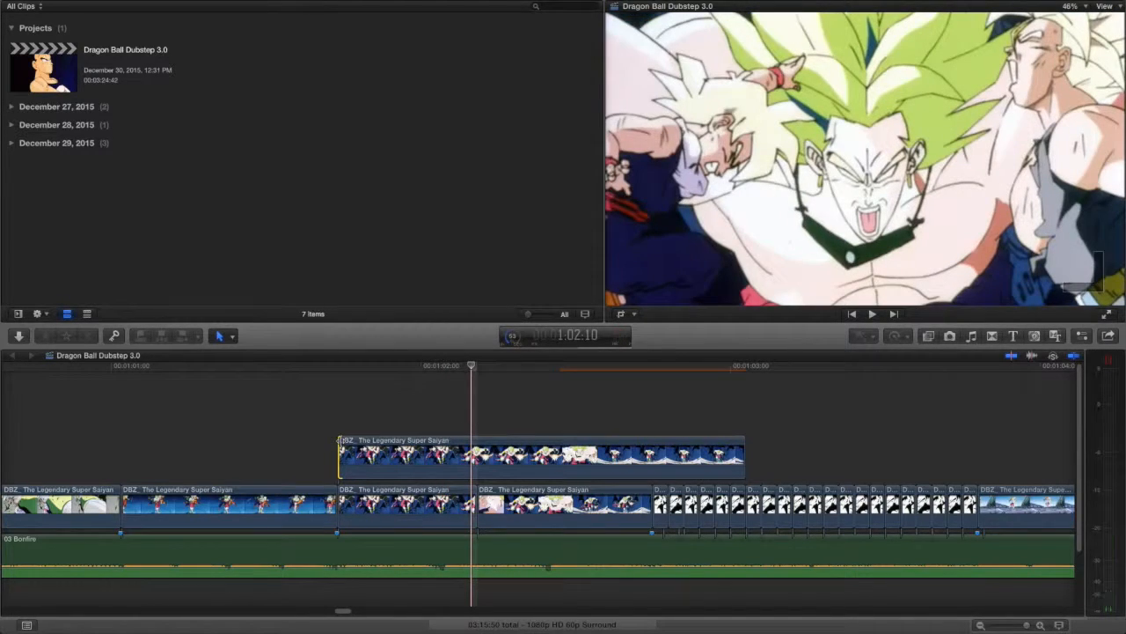
# - Compare the neighbouring frames of the connected copy around 1:02:11, above the cut between the two primary clips
pyautogui.press('Left')
pyautogui.press('Left')
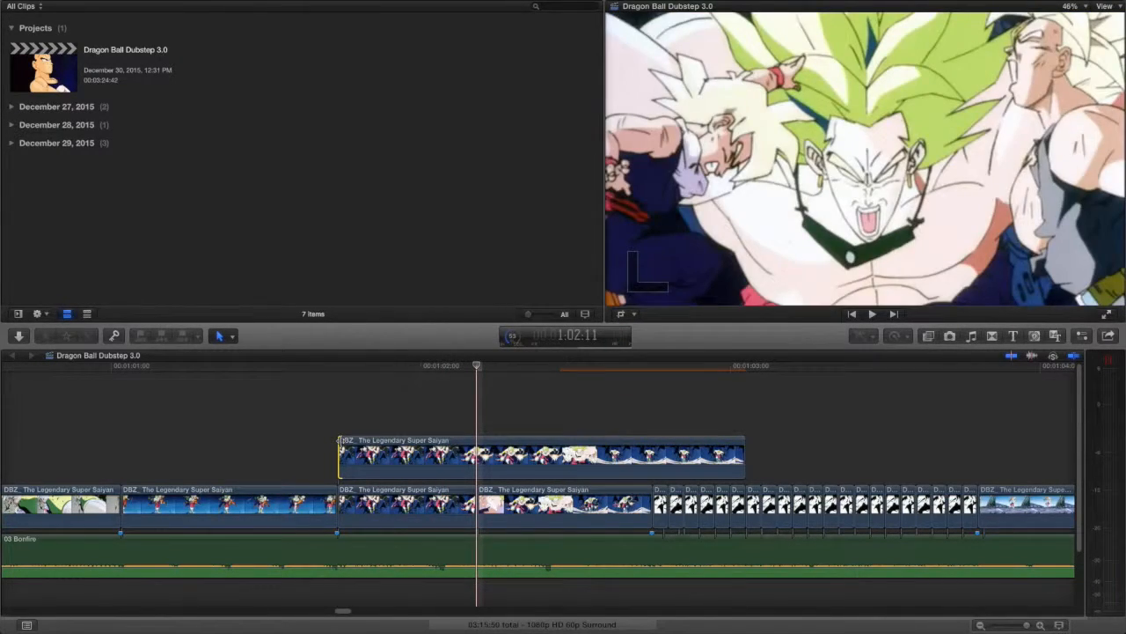
pyautogui.press('Right')
pyautogui.press('Left')
pyautogui.press('Right')
pyautogui.press('Left')
pyautogui.press('Right')
pyautogui.press('Left')
pyautogui.press('Right')
pyautogui.press('Left')
pyautogui.press('Right')
pyautogui.press('Left')
pyautogui.press('Right')
pyautogui.press('Left')
pyautogui.press('Right')
pyautogui.press('Left')
pyautogui.press('Right')
pyautogui.press('Left')
pyautogui.press('Right')
# - Continue stepping frame by frame through the connected copy beyond the cut to about 1:02:25
pyautogui.press('Right')
pyautogui.press('Right')
pyautogui.press('Right')
pyautogui.press('Right')
pyautogui.press('Right')
pyautogui.press('Right')
pyautogui.press('Right')
pyautogui.press('Right')
pyautogui.press('Left')
pyautogui.press('Left')
pyautogui.press('Right')
pyautogui.press('Right')
pyautogui.press('Right')
pyautogui.press('Right')
pyautogui.press('Right')
pyautogui.press('Right')
pyautogui.press('Right')
pyautogui.press('Right')
pyautogui.press('Right')
pyautogui.press('Right')
pyautogui.press('Right')
pyautogui.press('Right')
pyautogui.press('Right')
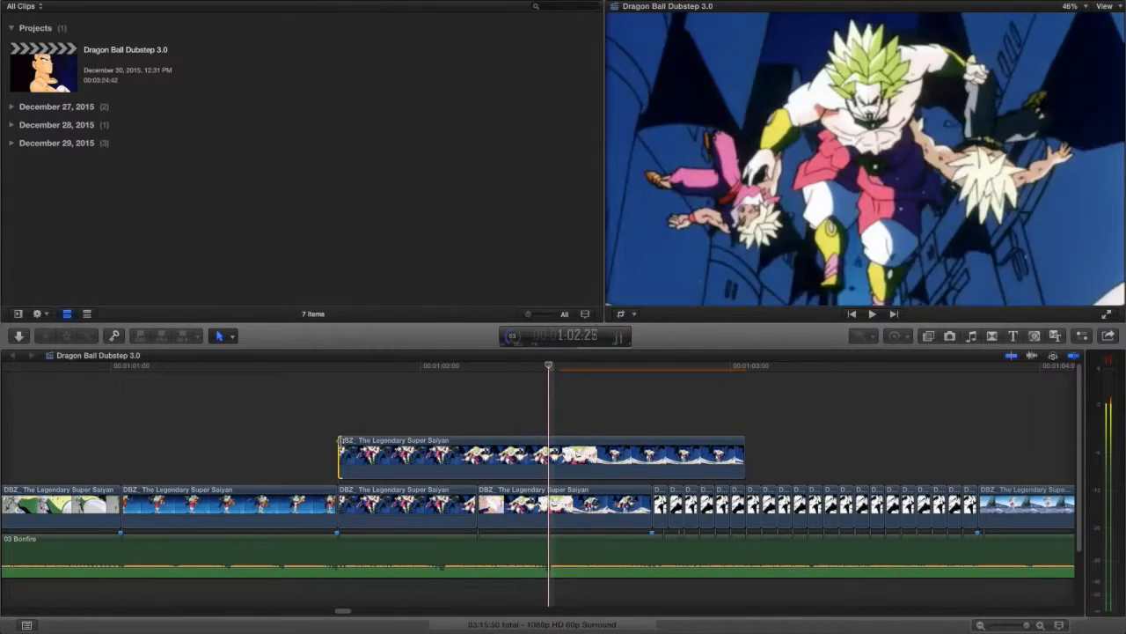
# - Play the extended connected copy twice from its start at 1:01:44
pyautogui.click(337, 424)
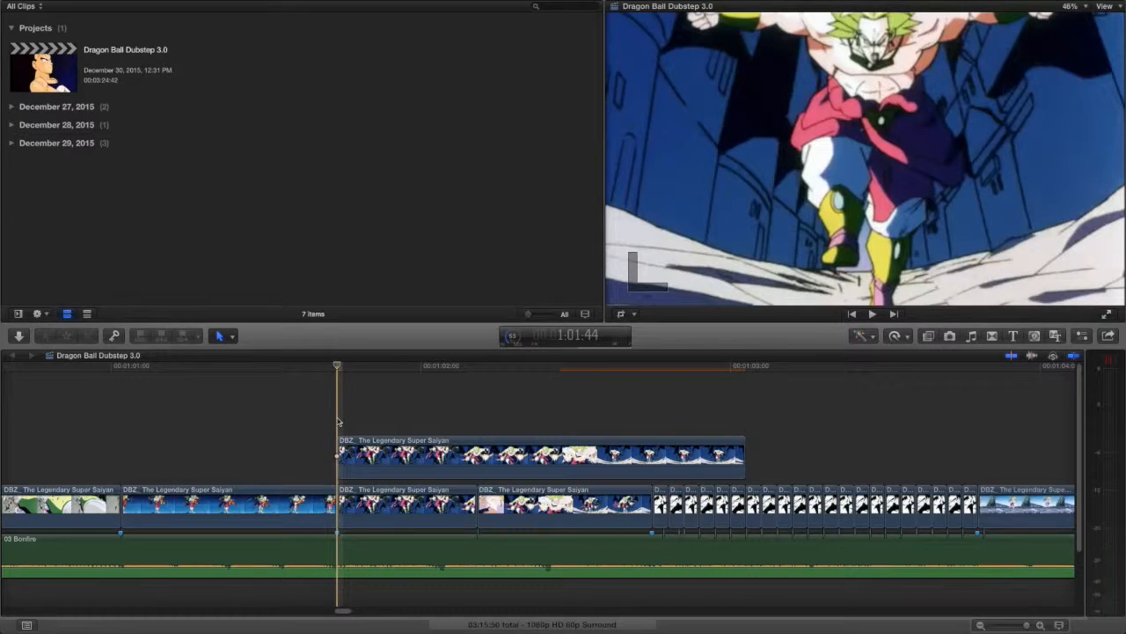
pyautogui.press('space')
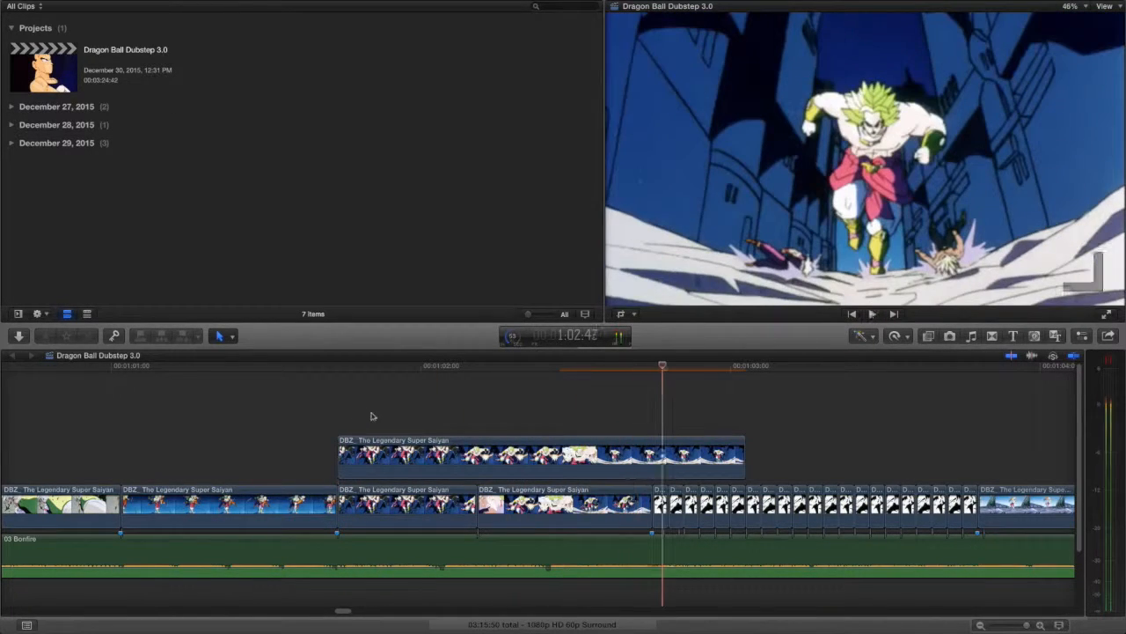
pyautogui.click(446, 413)
pyautogui.click(338, 423)
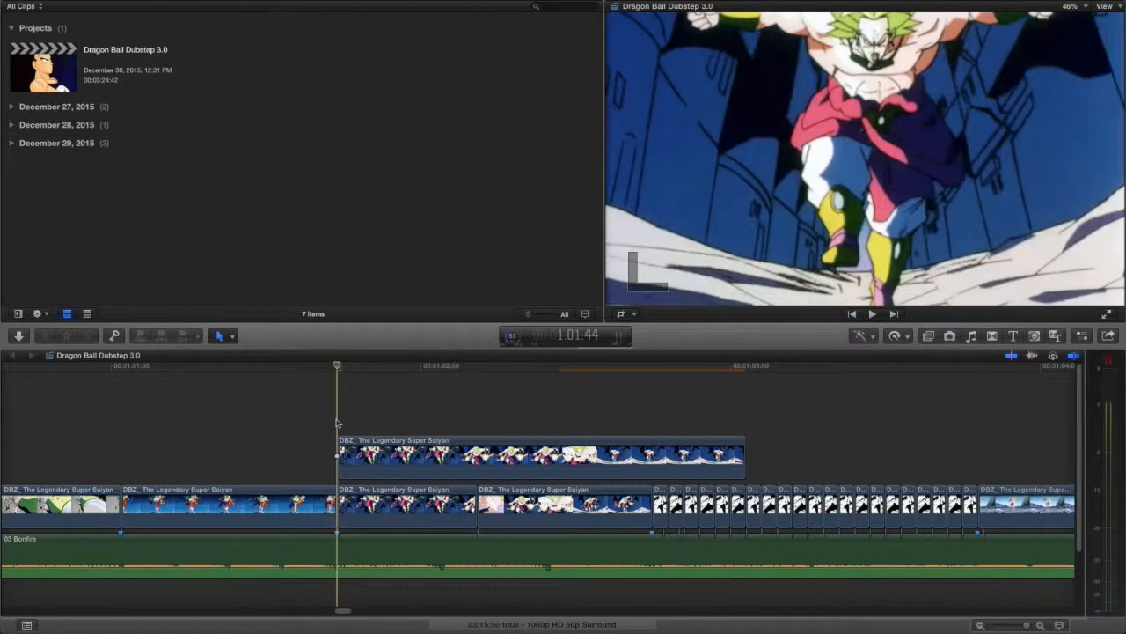
pyautogui.press('space')
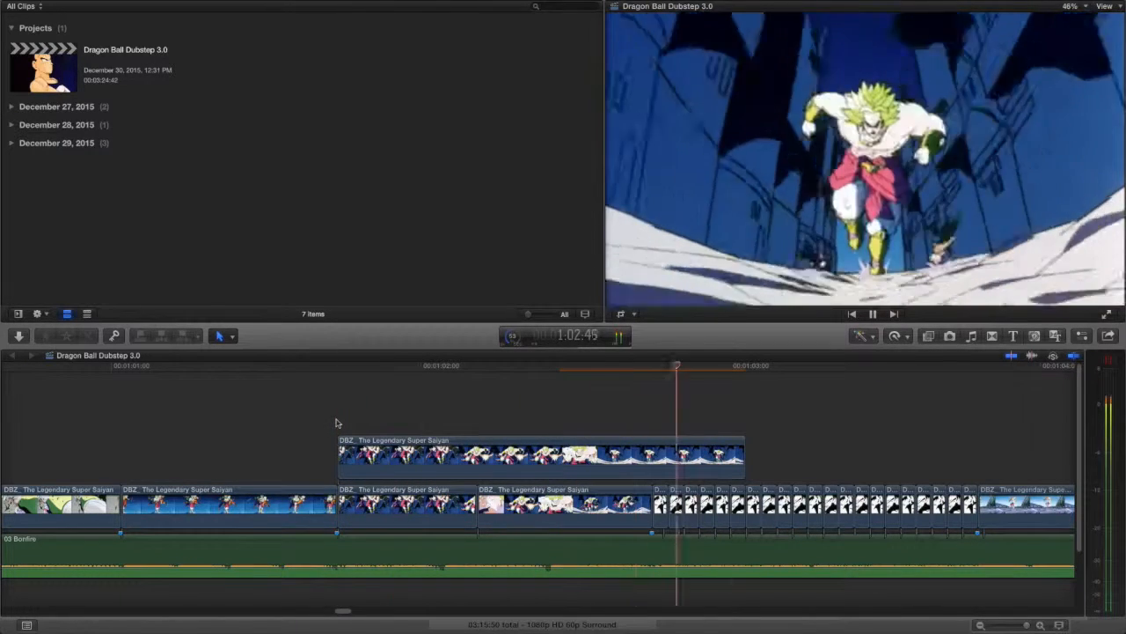
# - Delete the connected copy above the primary clips and play the original cut from 1:01:44
pyautogui.click(556, 450)
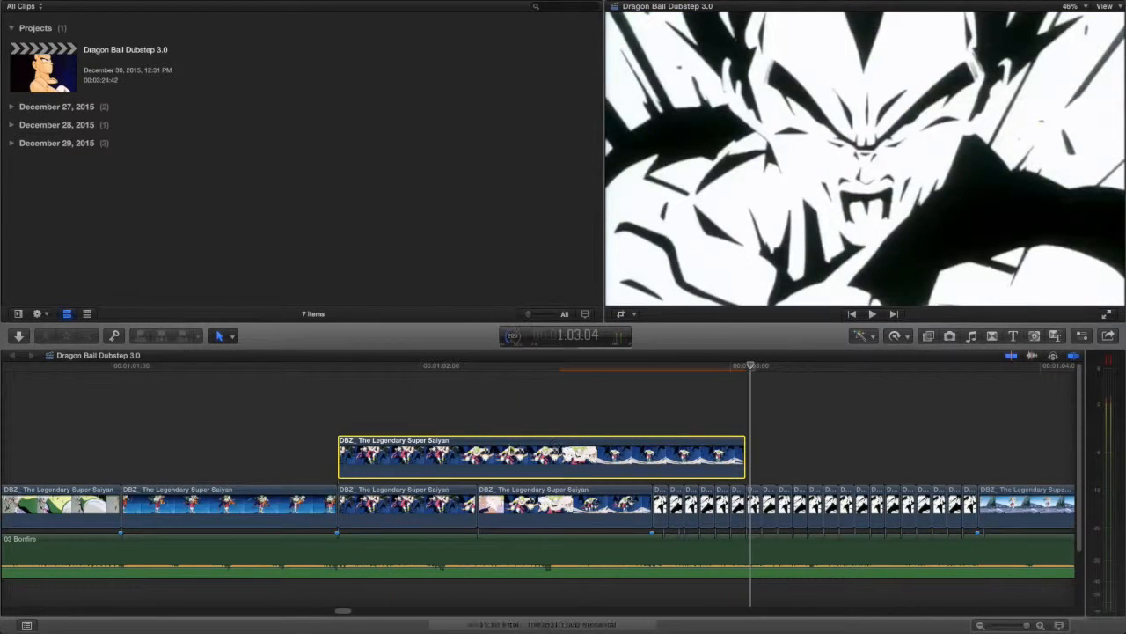
pyautogui.press('Delete')
pyautogui.click(340, 449)
pyautogui.press('space')
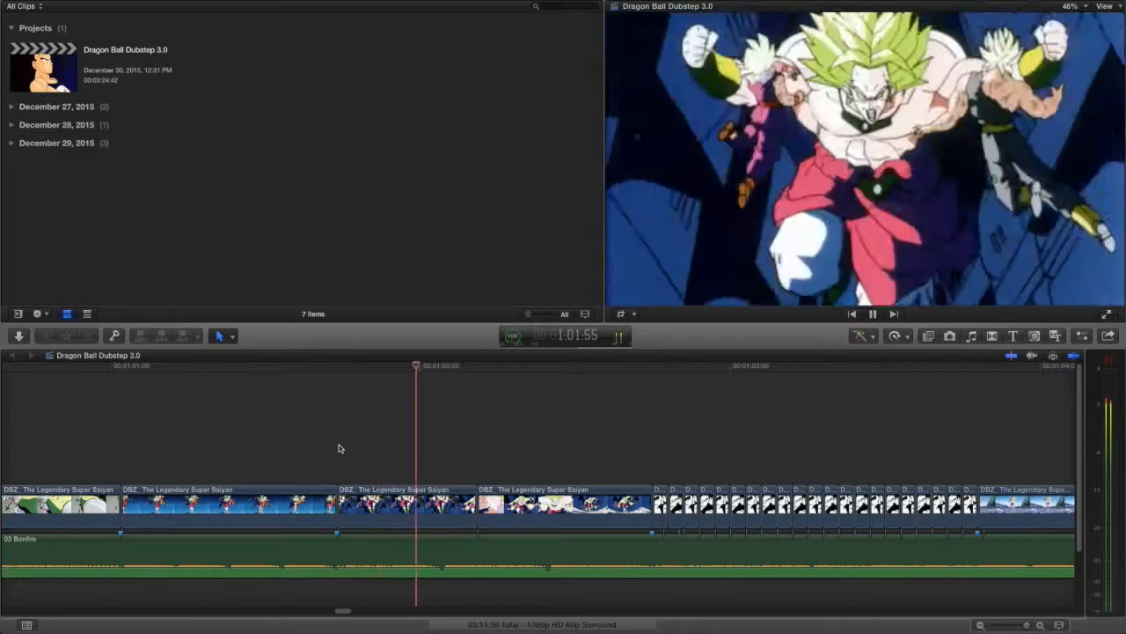
pyautogui.press('space')
# - Show the retiming speed of the two clips before the black-and-white repeated clips and move the playhead to 1:01:42
pyautogui.hscroll(2, 651, 472)
pyautogui.click(454, 509)
pyautogui.press('super+r')
pyautogui.click(358, 504)
pyautogui.press('super+r')
pyautogui.click(297, 451)
pyautogui.click(257, 453)
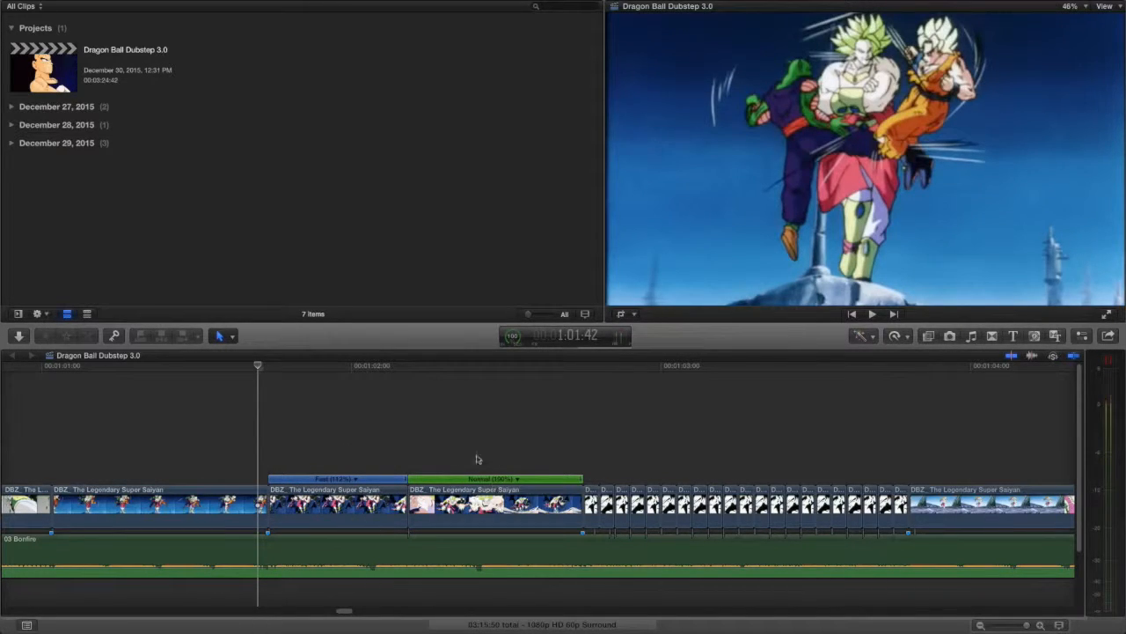
# - Hide the retiming displays of the two clips before the black-and-white repeated clips
pyautogui.click(352, 486)
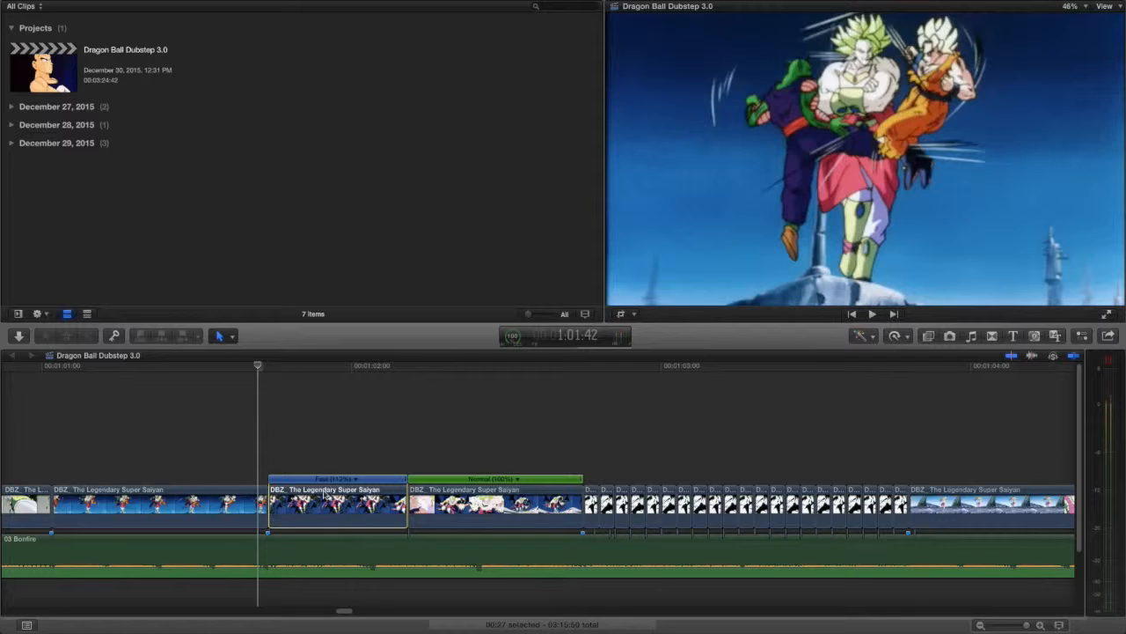
pyautogui.press('super+r')
pyautogui.click(455, 499)
pyautogui.press('super+r')
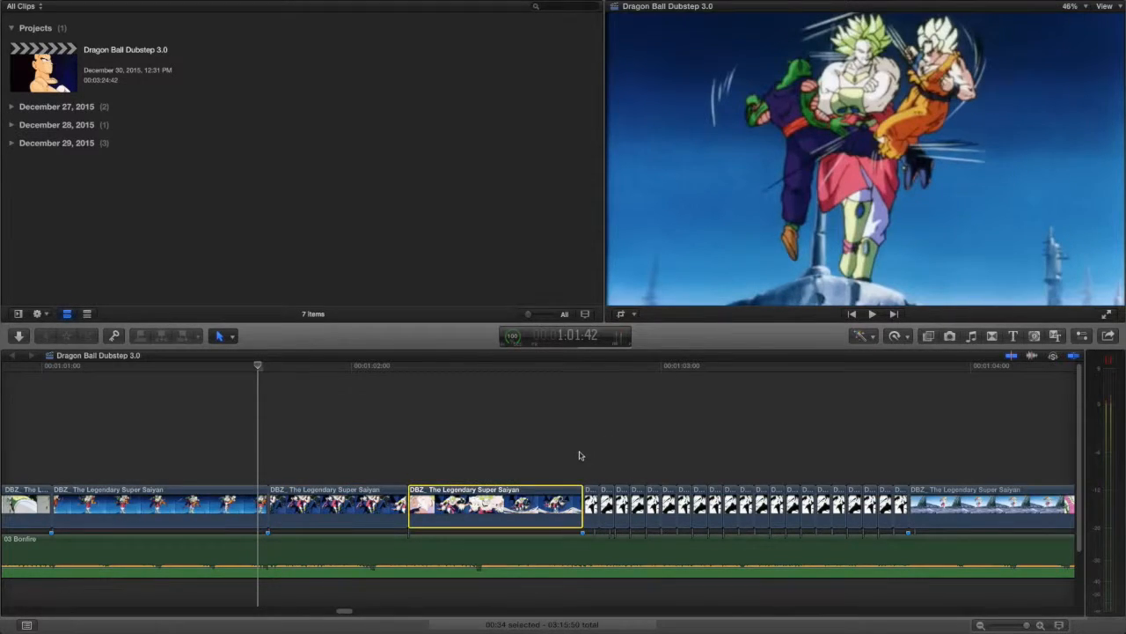
# - Magnify the black-and-white repeated clips from 1:02:45 and step back and forth through the first clip's frames
pyautogui.click(580, 455)
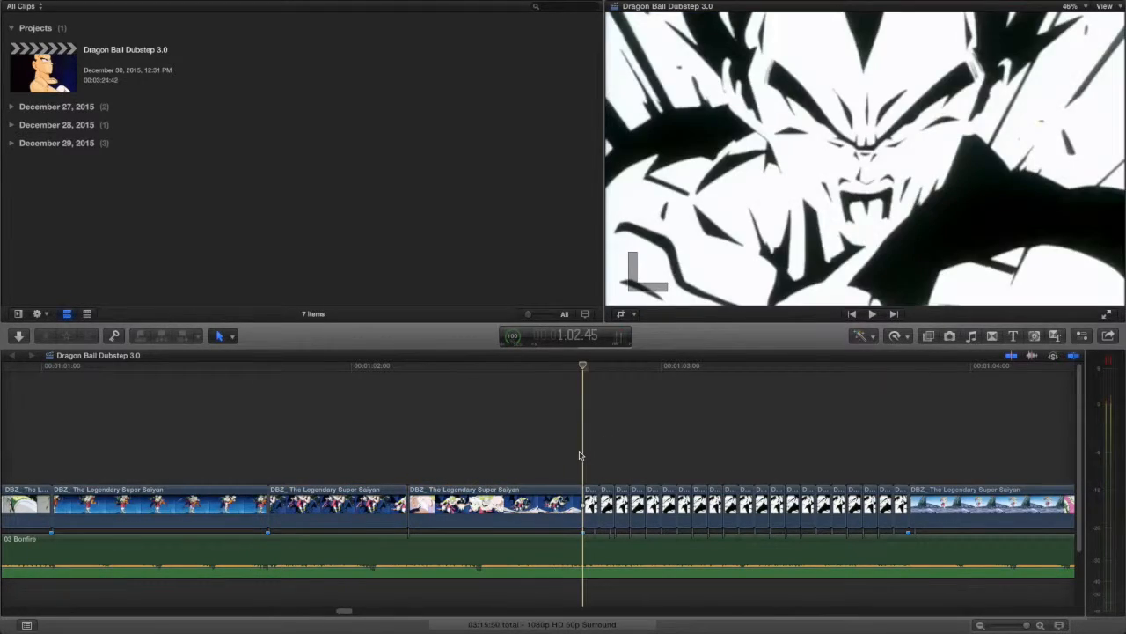
pyautogui.click(1041, 625)
pyautogui.hscroll(4, 616, 473)
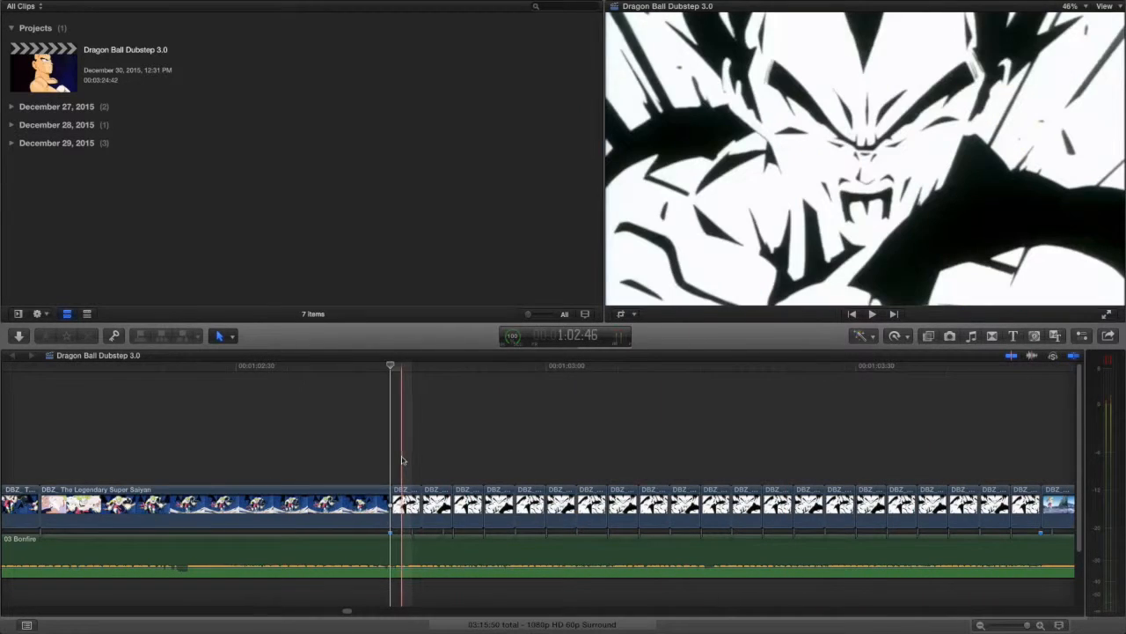
pyautogui.press('Right')
pyautogui.press('Right')
pyautogui.press('Right')
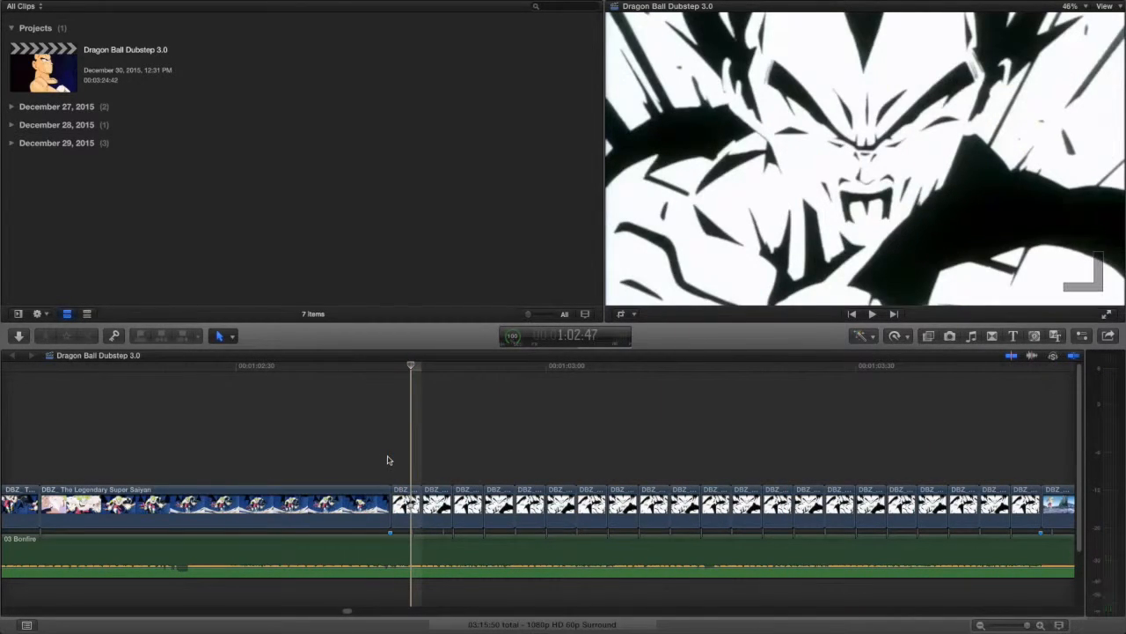
pyautogui.press('Left')
pyautogui.press('Left')
pyautogui.press('Left')
pyautogui.press('Right')
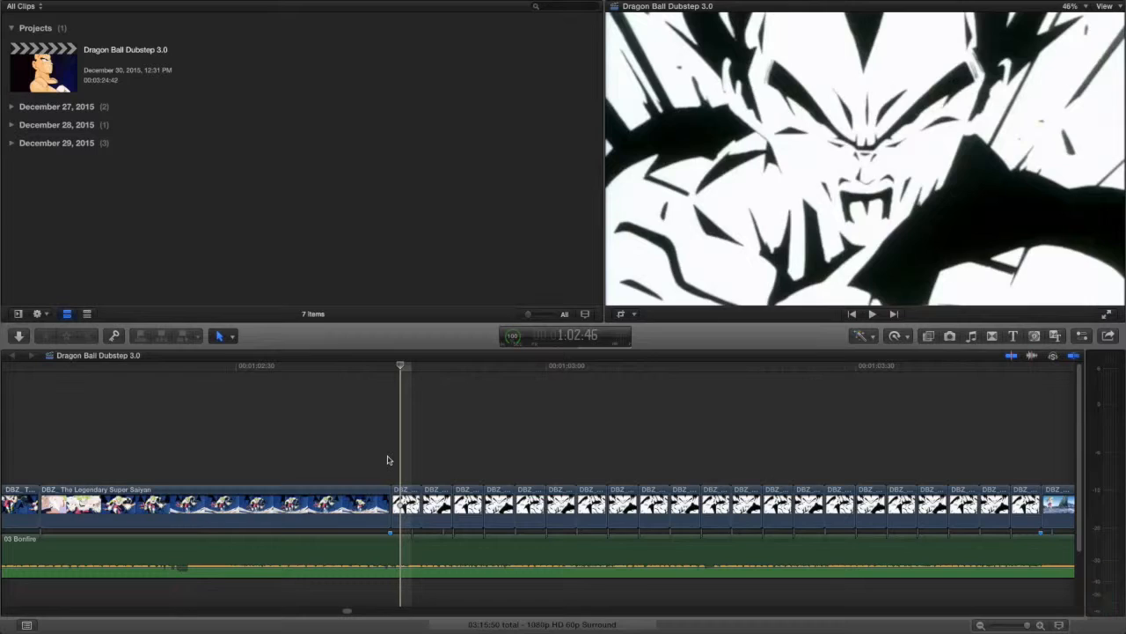
pyautogui.press('Right')
pyautogui.press('Right')
pyautogui.press('Left')
pyautogui.press('Left')
pyautogui.press('Left')
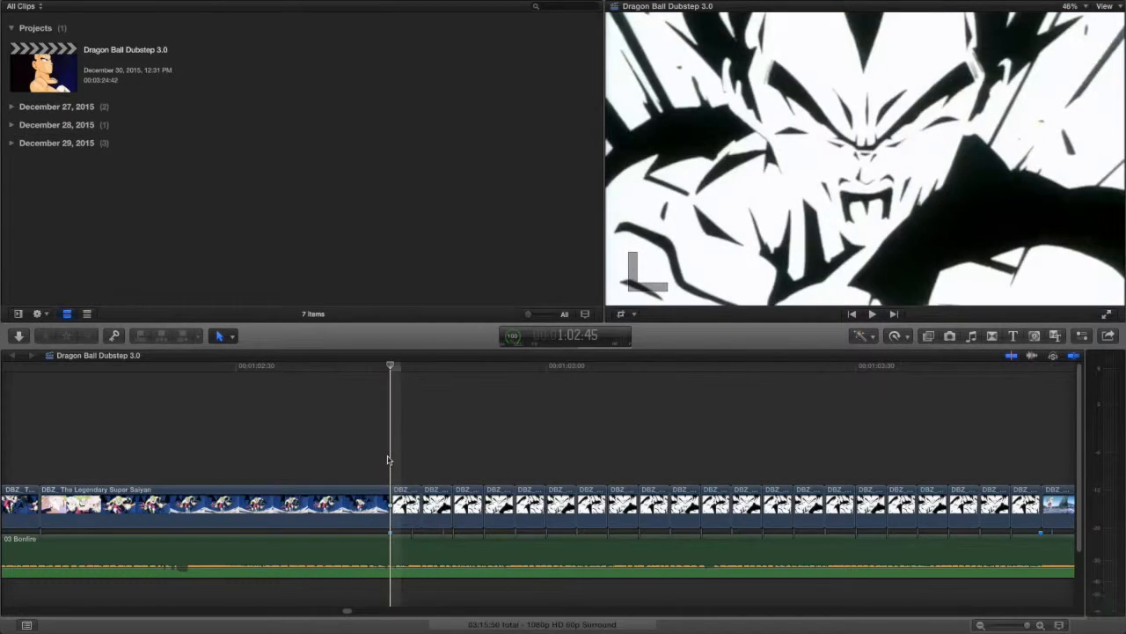
# - Compare the first black-and-white clip's frames with the cut at 1:02:48, ending back on 1:02:45
pyautogui.press('Right')
pyautogui.press('Right')
pyautogui.press('Right')
pyautogui.press('Left')
pyautogui.press('Left')
pyautogui.press('Left')
pyautogui.press('Right')
pyautogui.press('Right')
pyautogui.press('Right')
pyautogui.press('Left')
pyautogui.press('Right')
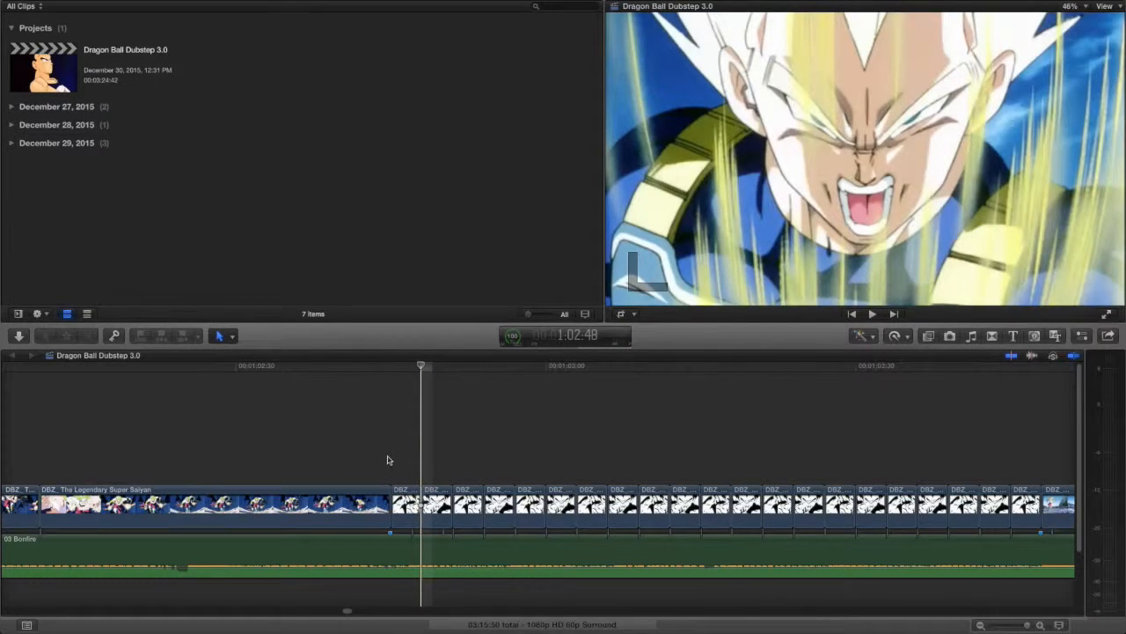
pyautogui.press('Left')
pyautogui.press('Left')
pyautogui.press('Left')
pyautogui.press('Right')
pyautogui.press('Right')
pyautogui.press('Right')
pyautogui.press('Left')
pyautogui.press('Left')
pyautogui.press('Left')
pyautogui.press('Left')
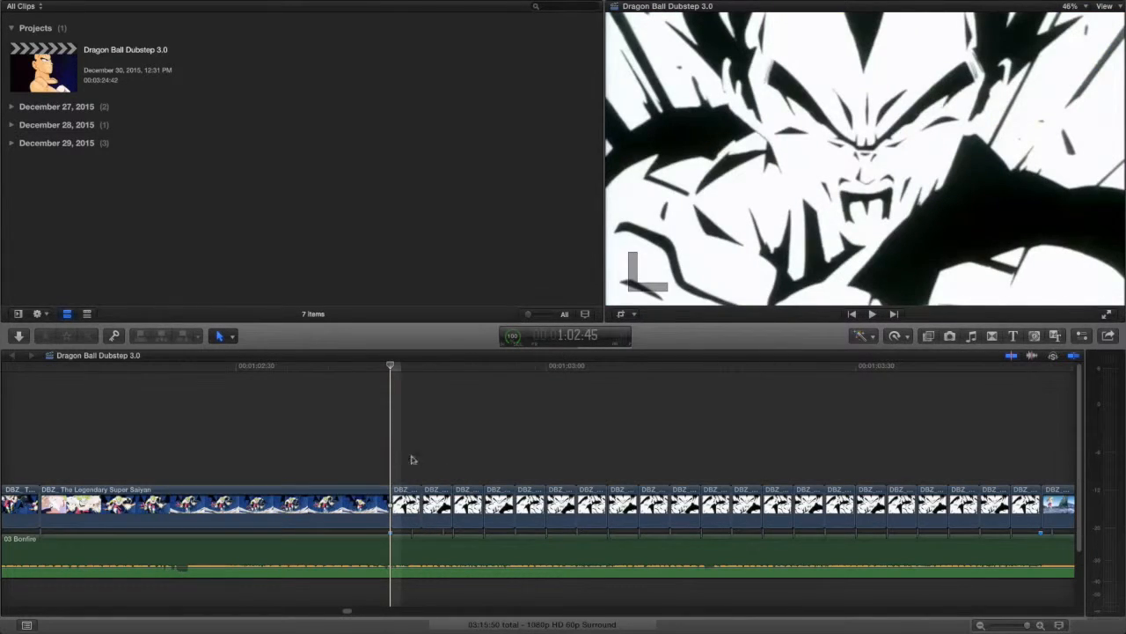
# - Paste a copy of the first black-and-white clip as a connected clip above it and extend its duration to 13 frames
pyautogui.click(1039, 626)
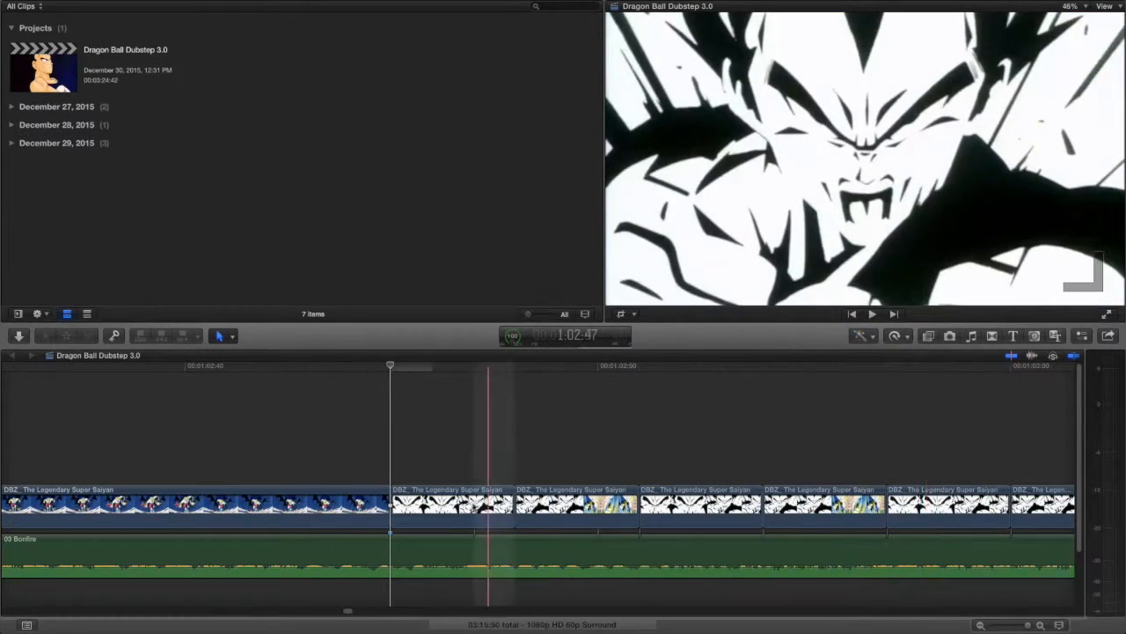
pyautogui.click(472, 509)
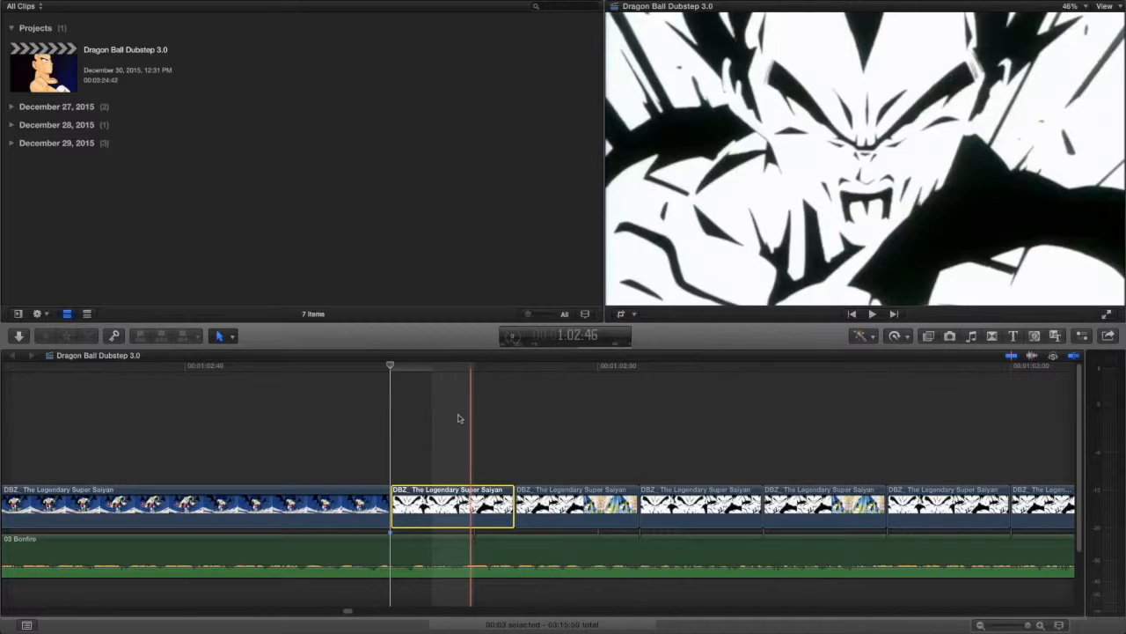
pyautogui.hotkey('alt', 'v')
pyautogui.moveTo(555, 450); pyautogui.dragTo(970, 447)
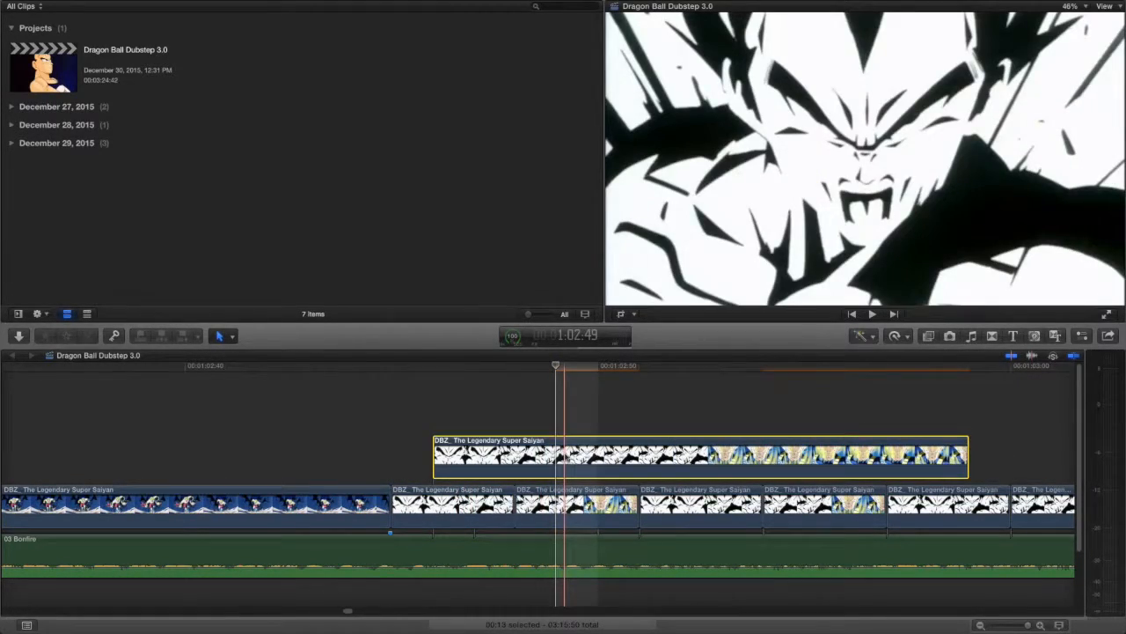
# - Step frame by frame through the beginning of the extended black-and-white connected copy up to 1:02:50
pyautogui.press('Left')
pyautogui.press('Left')
pyautogui.press('Left')
pyautogui.press('Left')
pyautogui.press('Right')
pyautogui.press('Right')
pyautogui.press('Right')
pyautogui.press('Right')
pyautogui.press('Right')
pyautogui.press('Right')
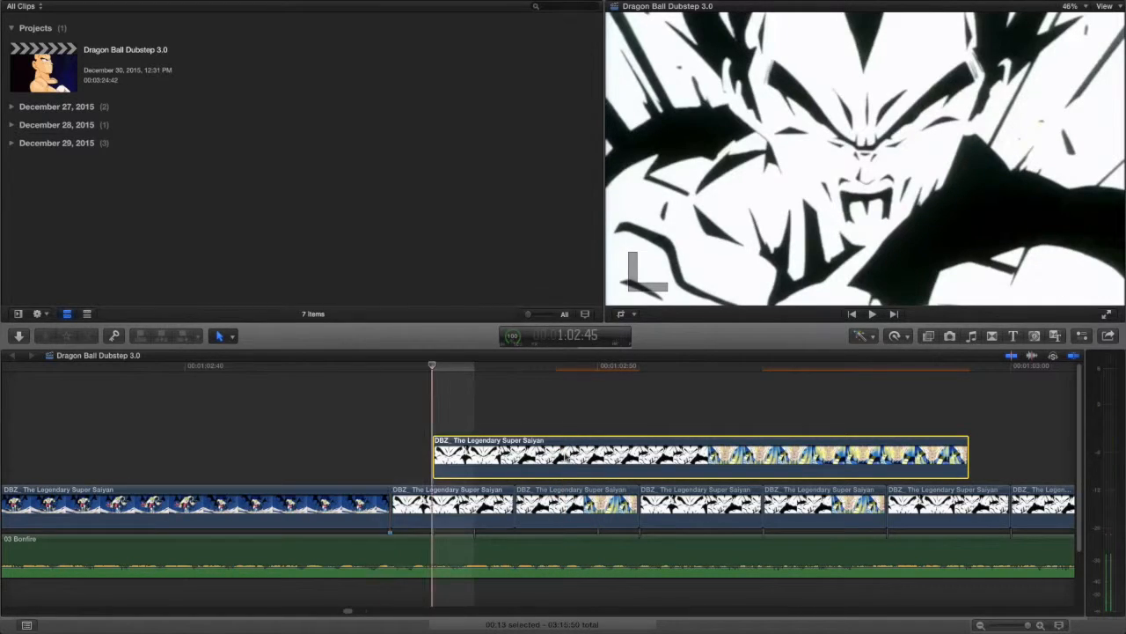
pyautogui.press('Left')
pyautogui.press('Left')
pyautogui.press('Right')
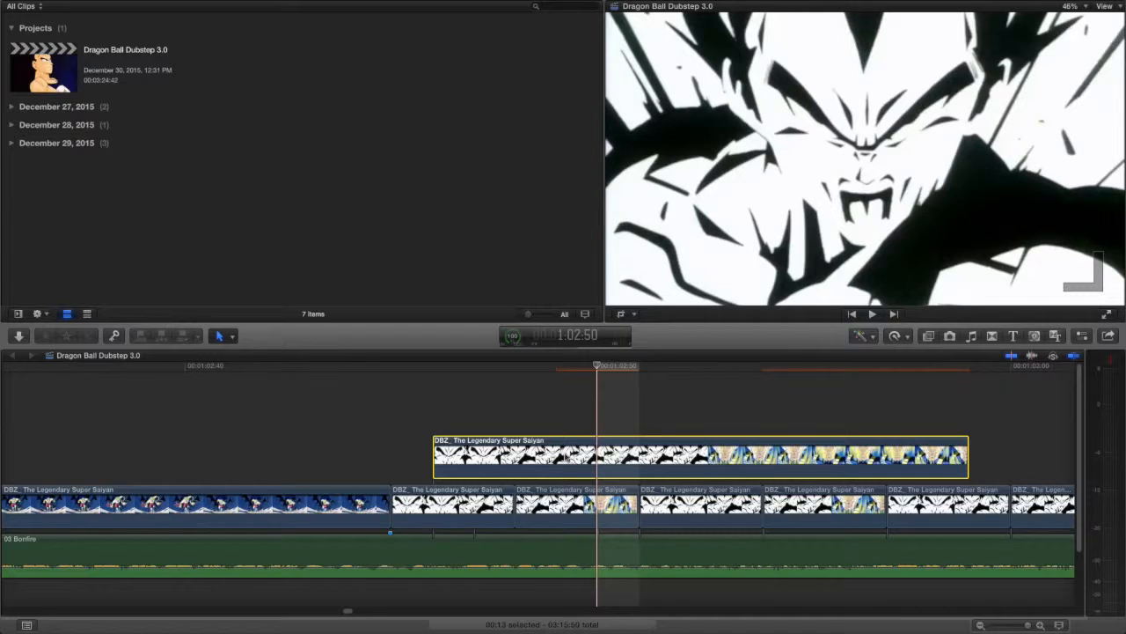
# - Compare the connected copy's frames around 1:02:50 by stepping back and forth, ending on 1:02:49
pyautogui.press('Right')
pyautogui.press('Left')
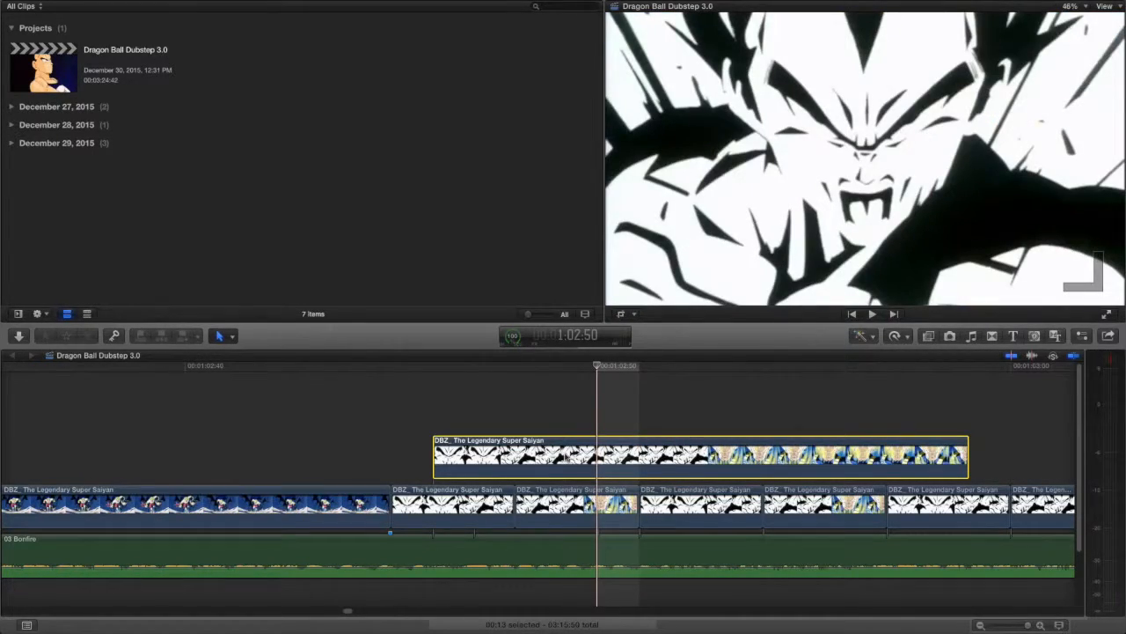
pyautogui.press('Right')
pyautogui.press('Left')
pyautogui.press('Right')
pyautogui.press('Left')
pyautogui.press('Right')
pyautogui.press('Left')
pyautogui.press('Left')
pyautogui.press('Right')
pyautogui.press('Right')
pyautogui.press('Left')
pyautogui.press('Left')
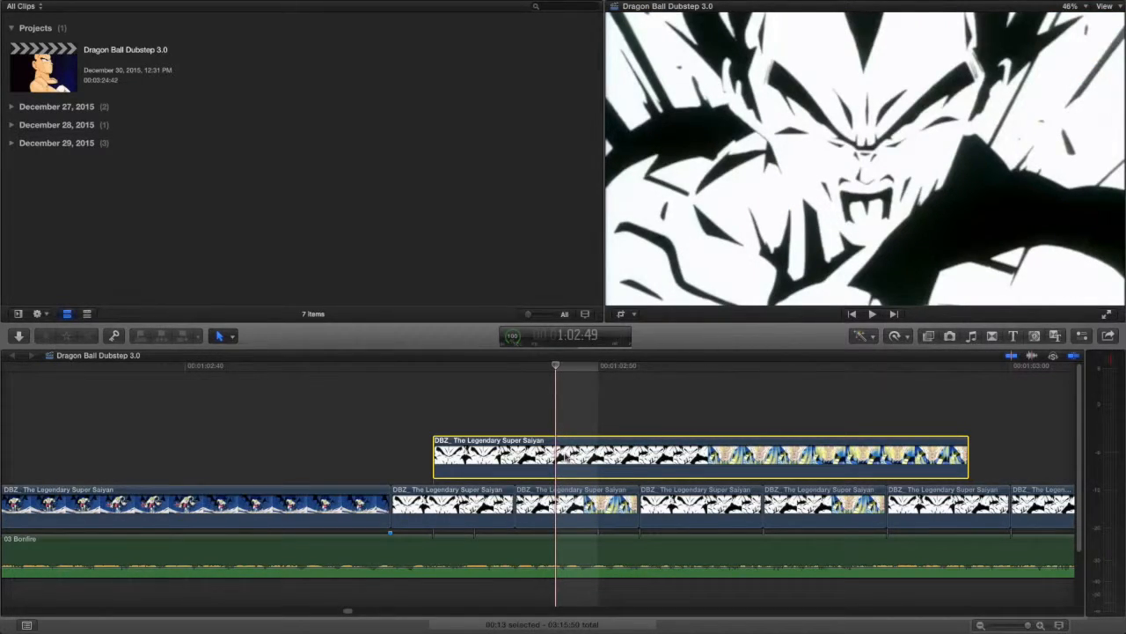
# - Compare the extended copy's frames on either side of 1:02:50 with the short black-and-white clips beneath it
pyautogui.press('Right')
pyautogui.press('Right')
pyautogui.press('Left')
pyautogui.press('Right')
pyautogui.press('Left')
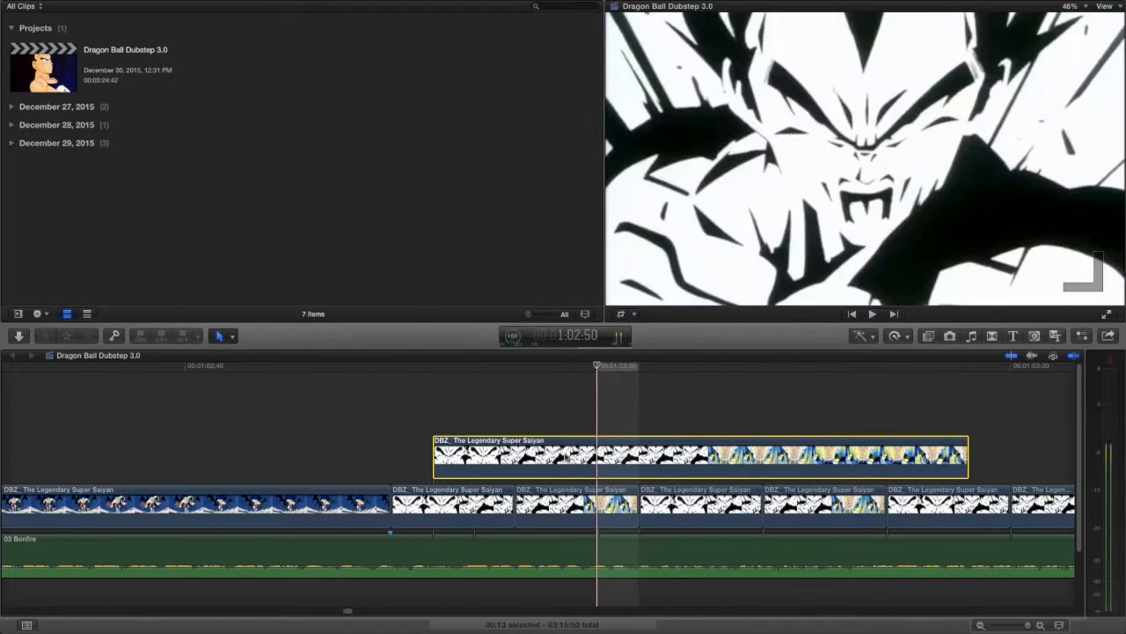
pyautogui.press('Right')
pyautogui.press('Right')
pyautogui.press('Left')
pyautogui.press('Left')
pyautogui.press('Right')
pyautogui.press('Left')
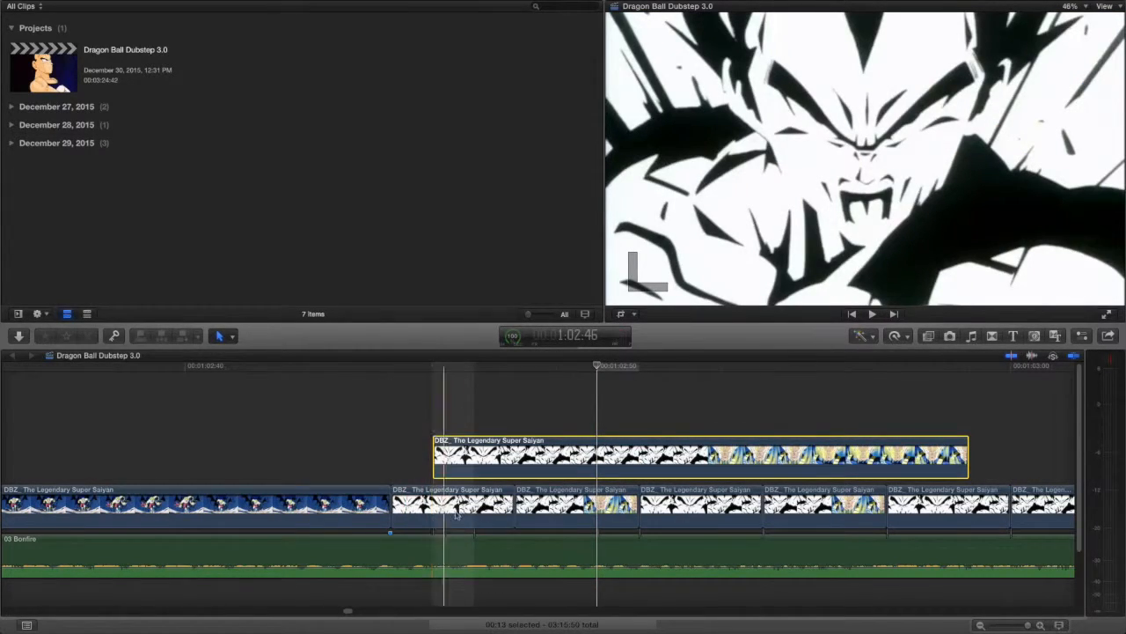
# - Play the extended connected copy and step back through its frames, checking them against the cut at 1:02:51
pyautogui.press('space')
pyautogui.press('Right')
pyautogui.press('Left')
pyautogui.press('Left')
pyautogui.press('Left')
pyautogui.press('Right')
pyautogui.press('Right')
pyautogui.press('Left')
pyautogui.press('Left')
pyautogui.press('Left')
pyautogui.press('Left')
pyautogui.press('Left')
pyautogui.press('Left')
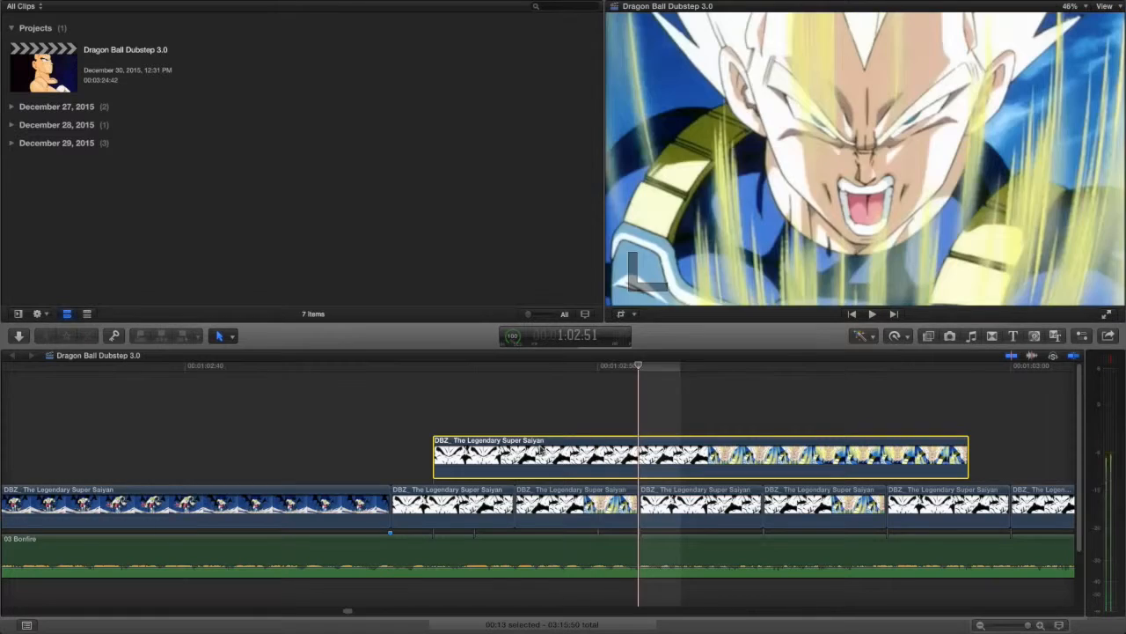
# - Step forward to 1:02:53 and delete the 13-frame connected copy from above the black-and-white clips
pyautogui.press('Right')
pyautogui.press('Right')
pyautogui.press('Right')
pyautogui.press('Right')
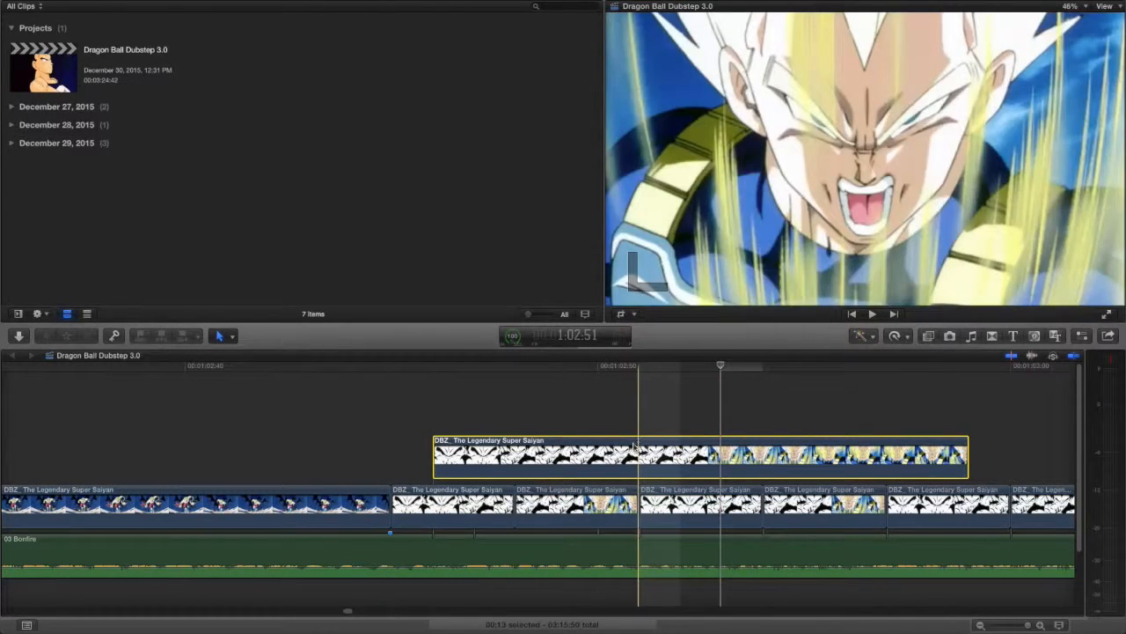
pyautogui.press('Delete')
# - Play the alternating black-and-white clips up to the first longer fight clip that follows them
pyautogui.press('space')
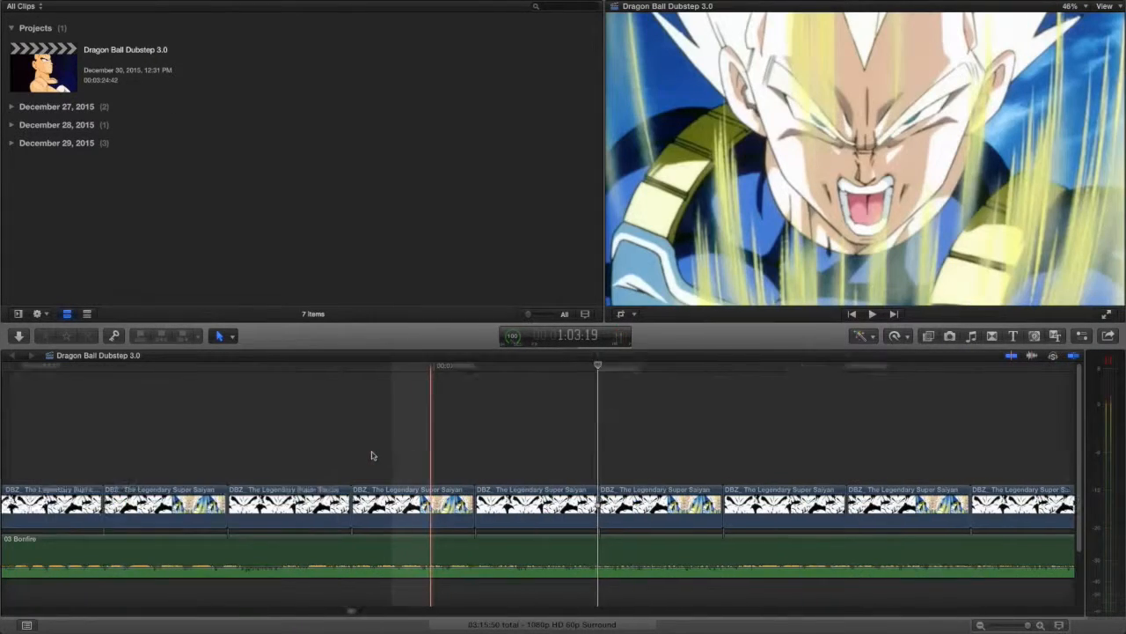
pyautogui.press('space')
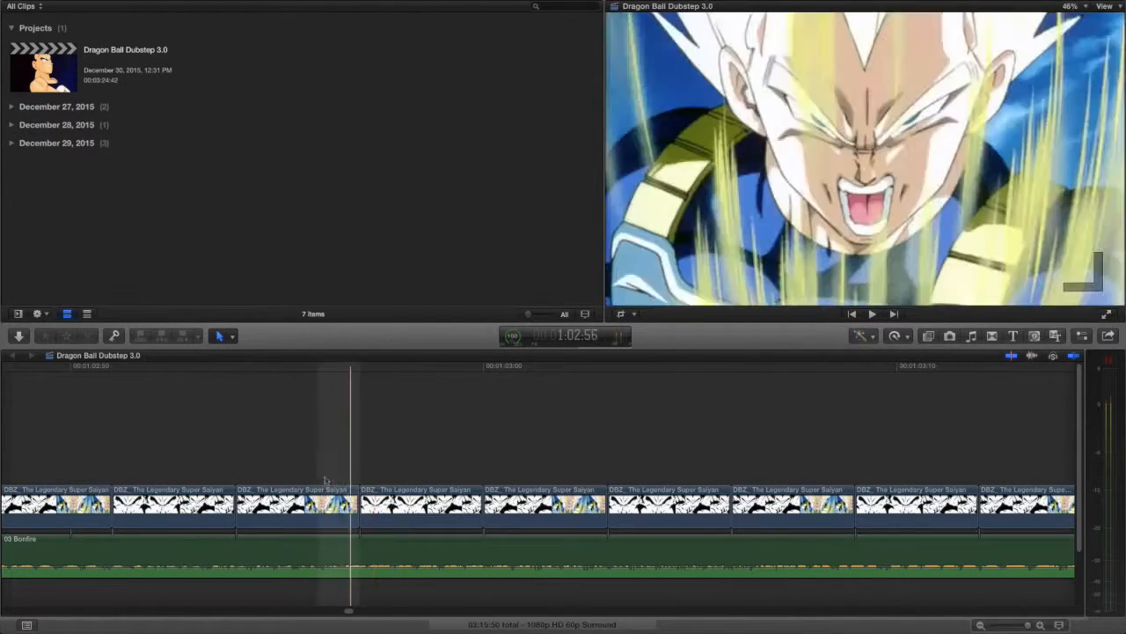
pyautogui.press('space')
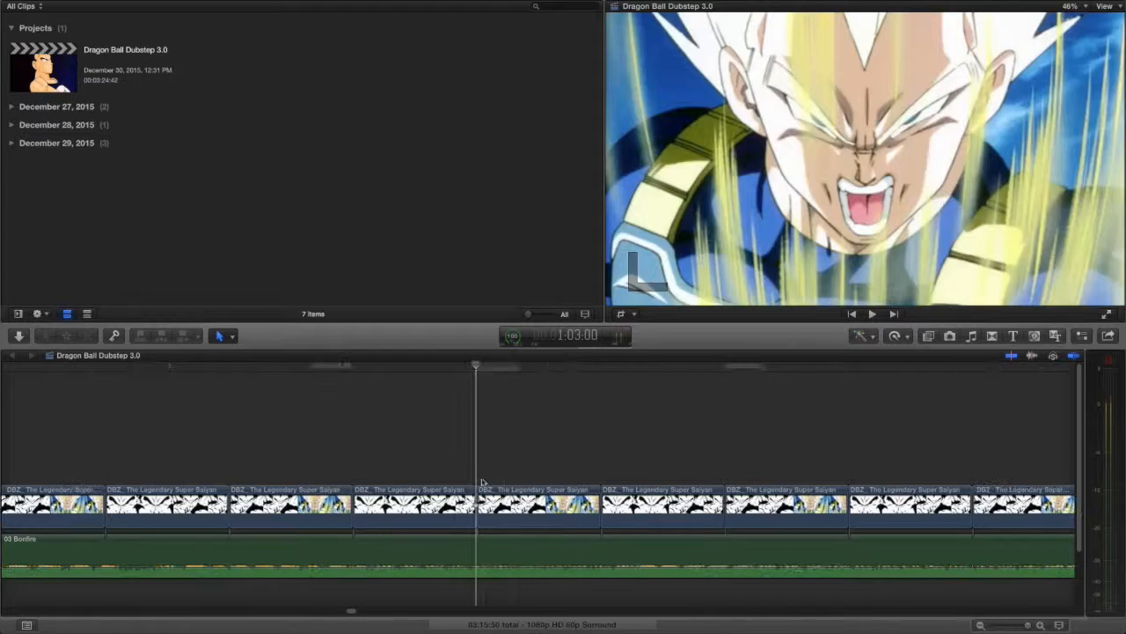
pyautogui.click(980, 625)
pyautogui.click(979, 625)
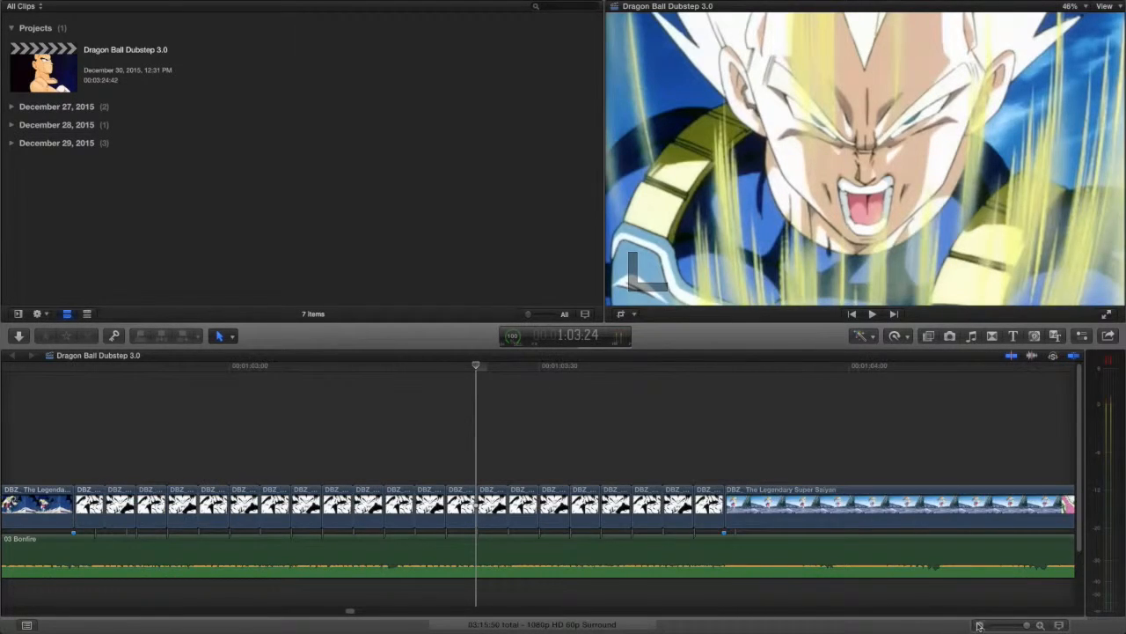
pyautogui.click(979, 625)
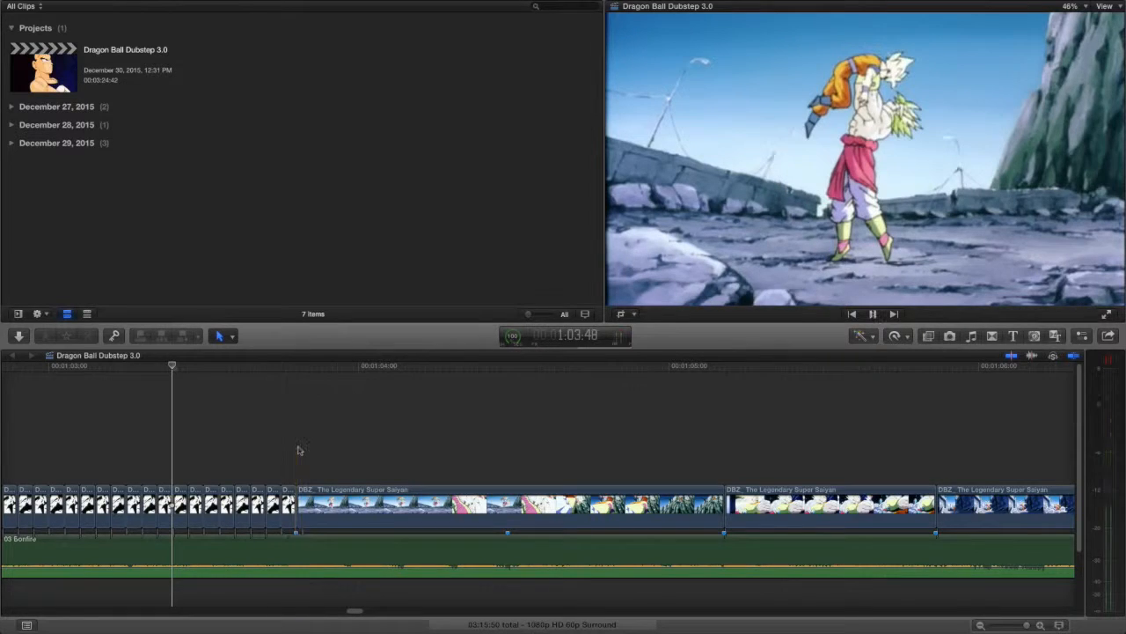
# - Select the fight clip following the black-and-white repeats and review it from its middle marker at 1:04:29
pyautogui.click(429, 475)
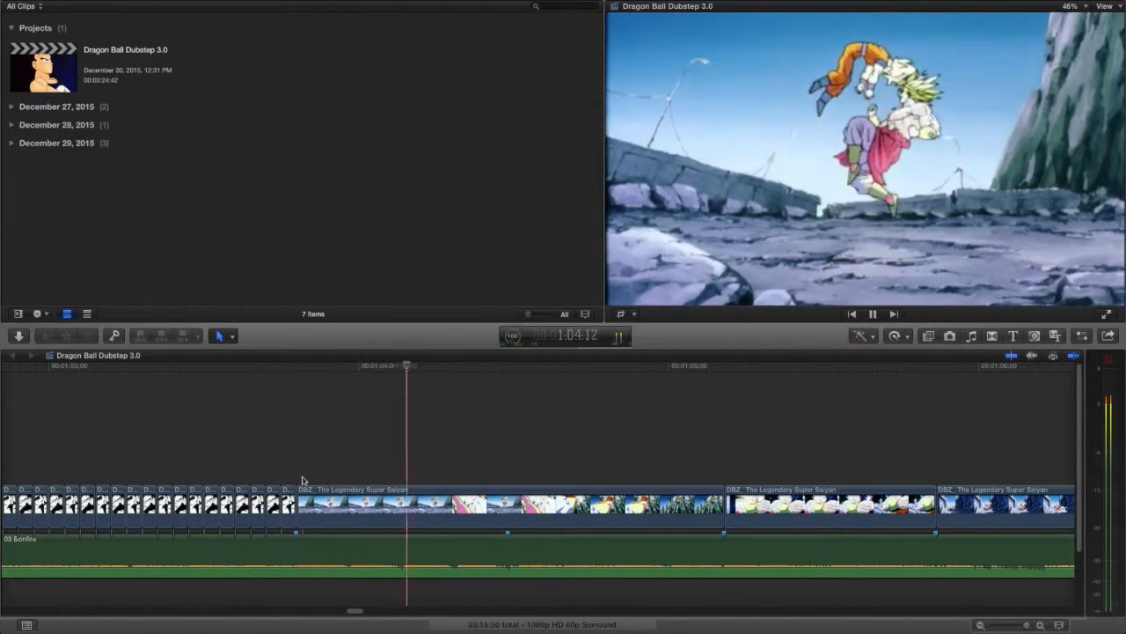
pyautogui.press('space')
pyautogui.click(504, 499)
pyautogui.click(504, 499)
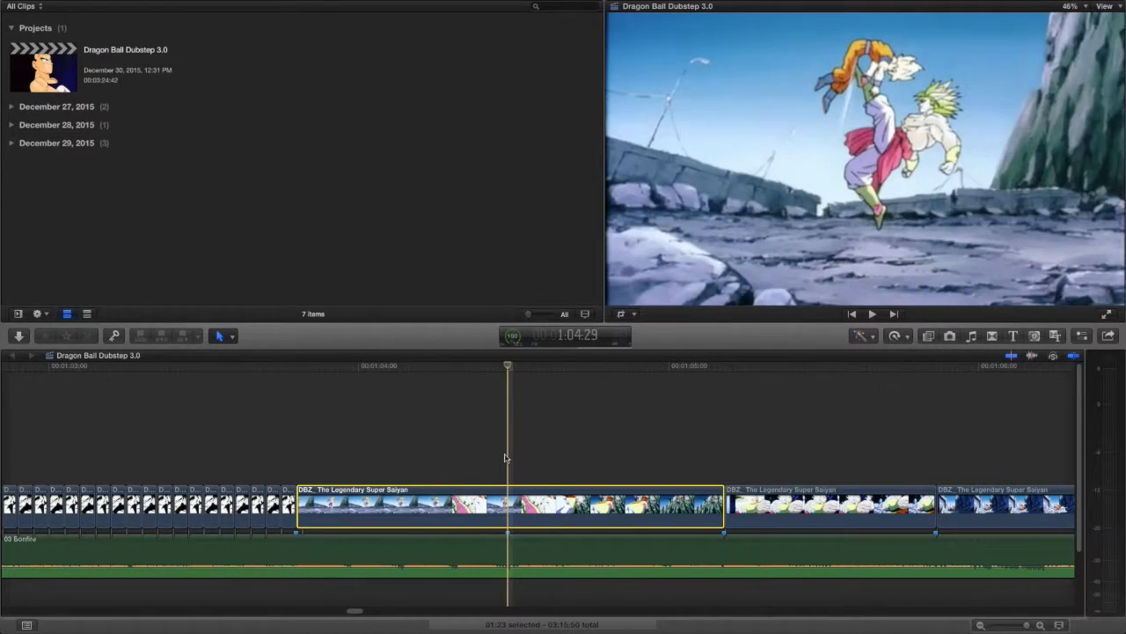
pyautogui.press('space')
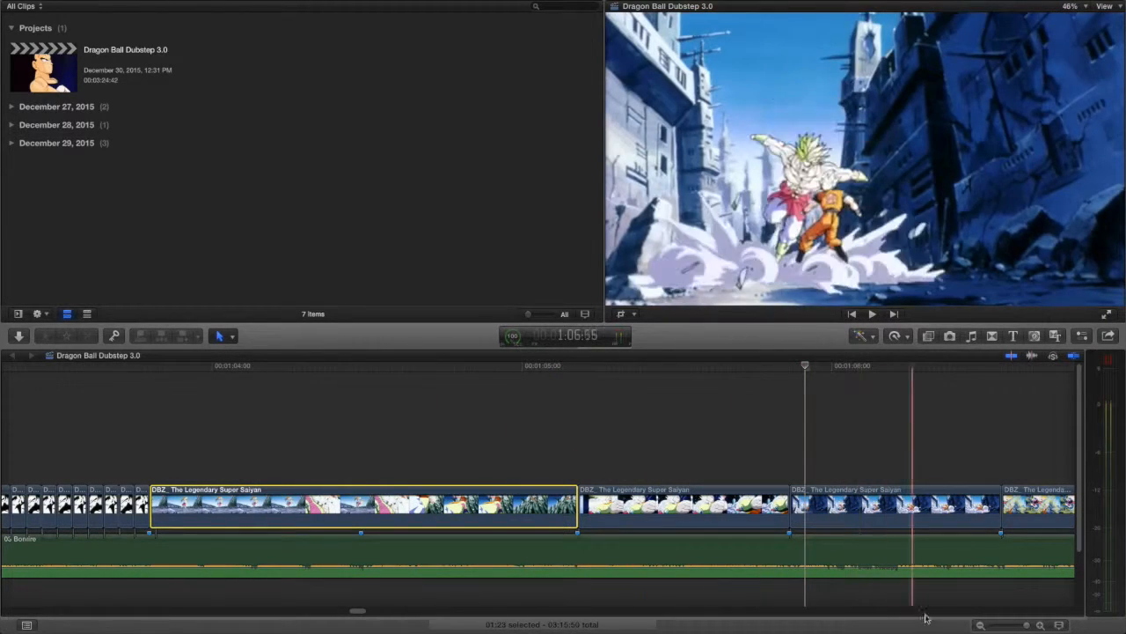
# - Examine the Legendary Super Saiyan clips from 1:05:55 up to the run of short clips at 1:28:31
pyautogui.click(979, 626)
pyautogui.click(979, 626)
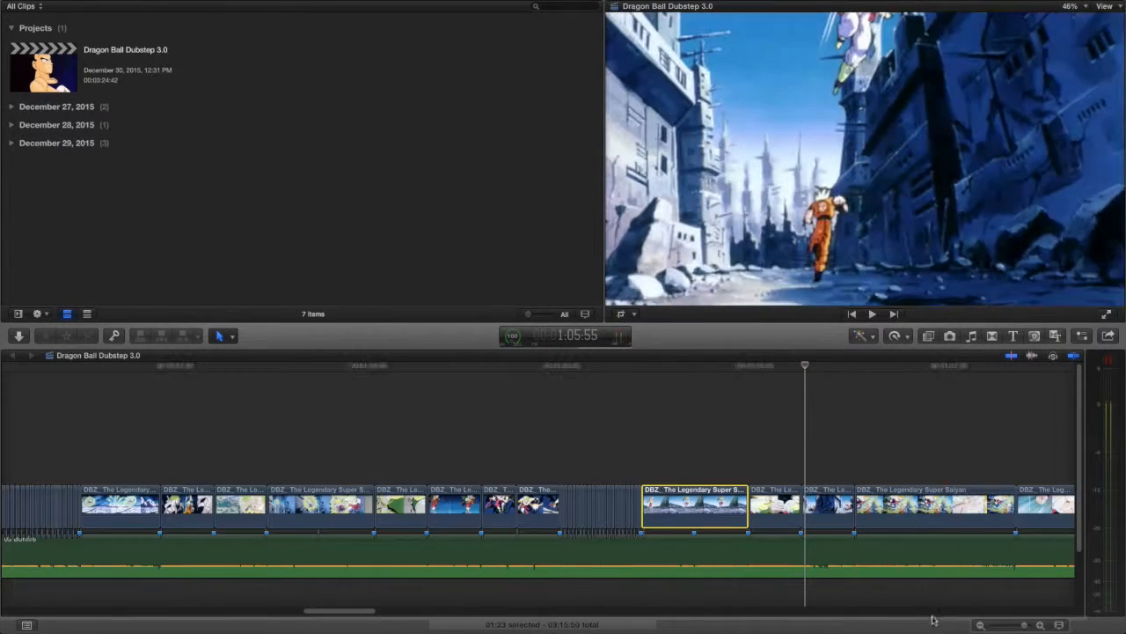
pyautogui.click(982, 625)
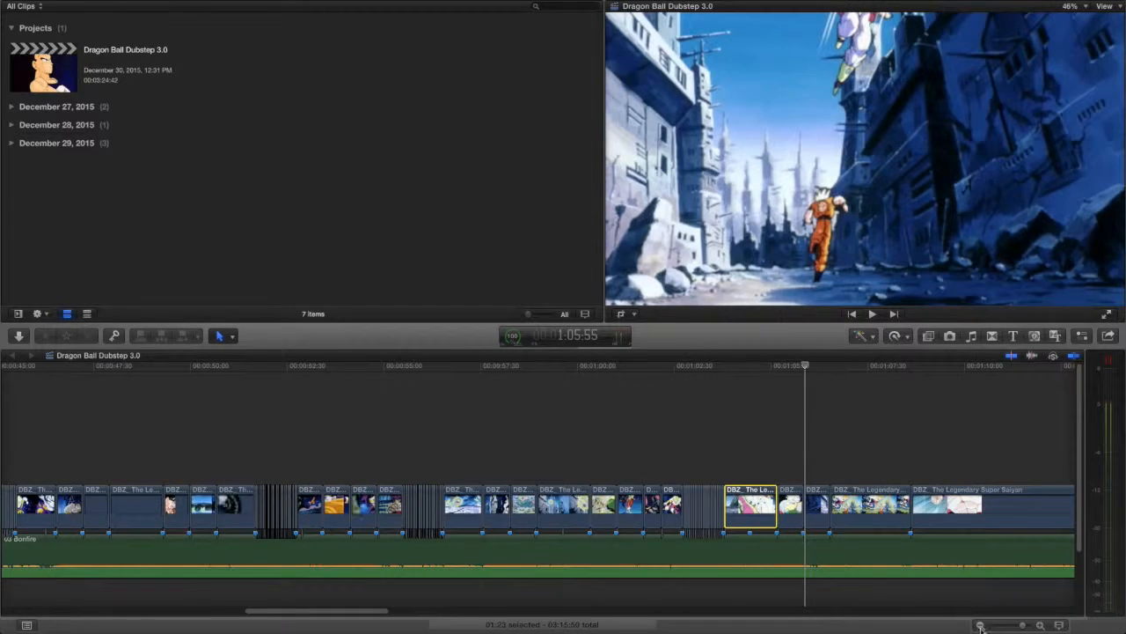
pyautogui.hscroll(5, 783, 515)
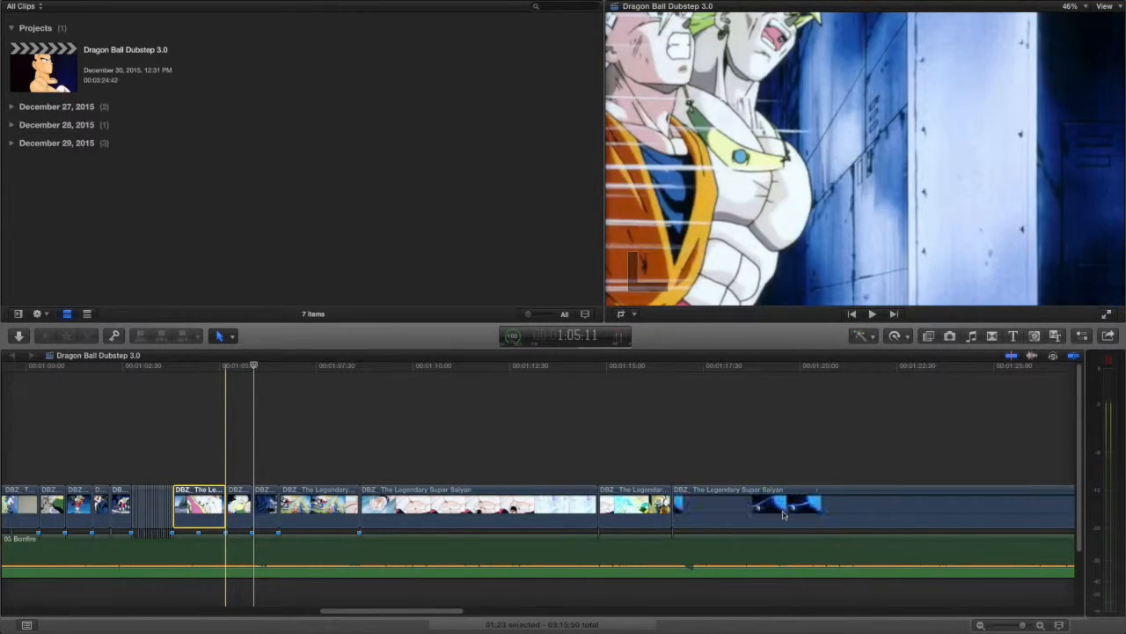
pyautogui.hscroll(3, 577, 453)
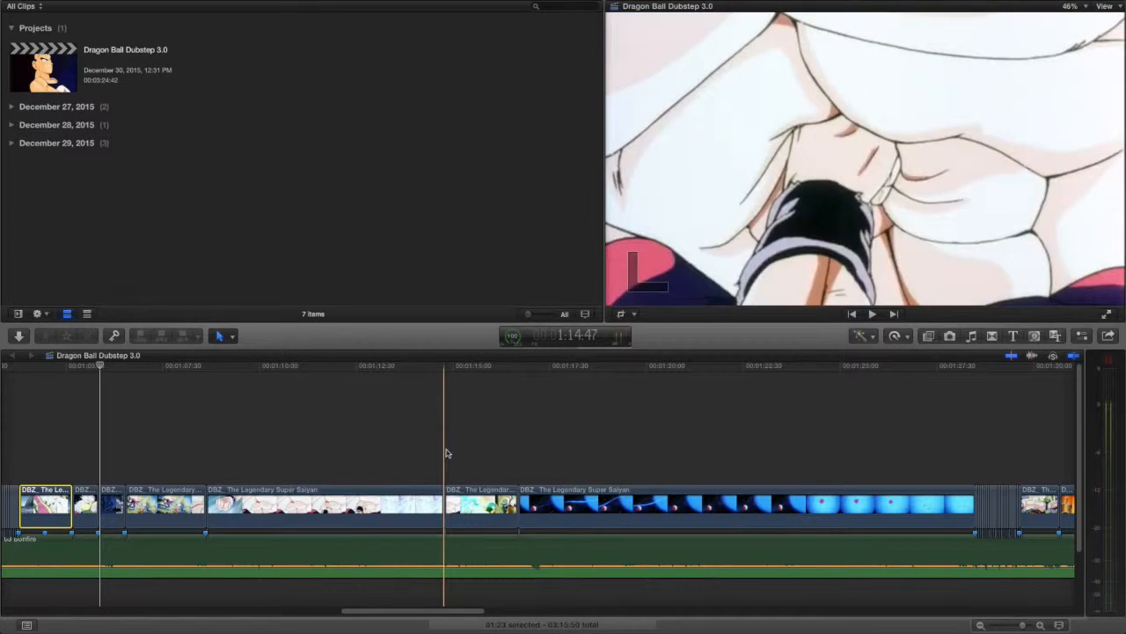
pyautogui.hscroll(5, 599, 459)
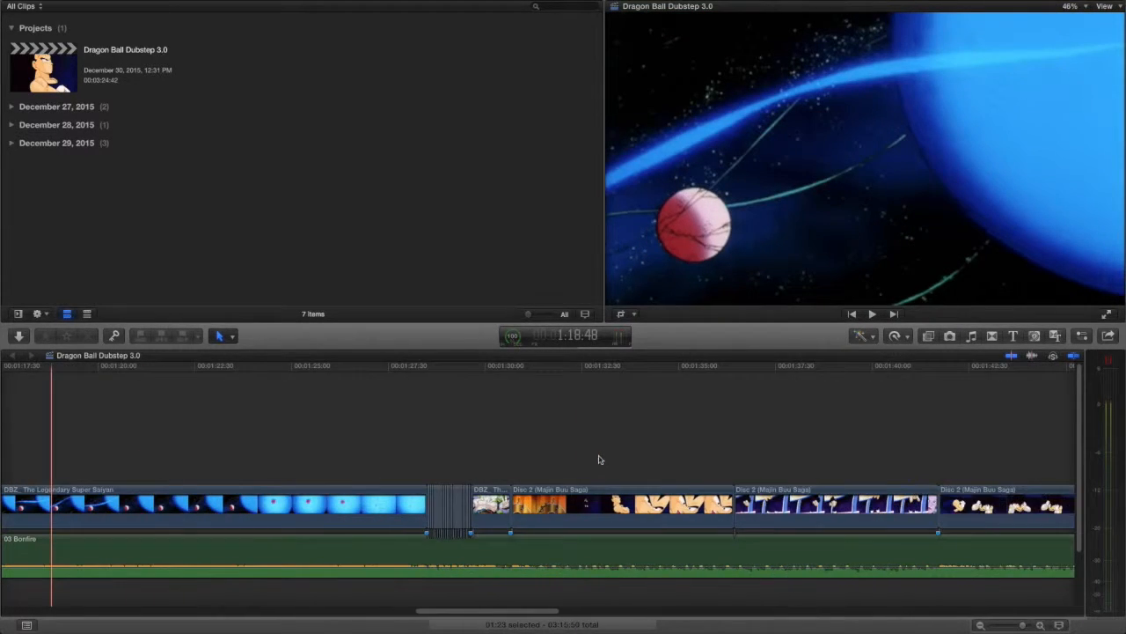
pyautogui.hscroll(-3, 600, 458)
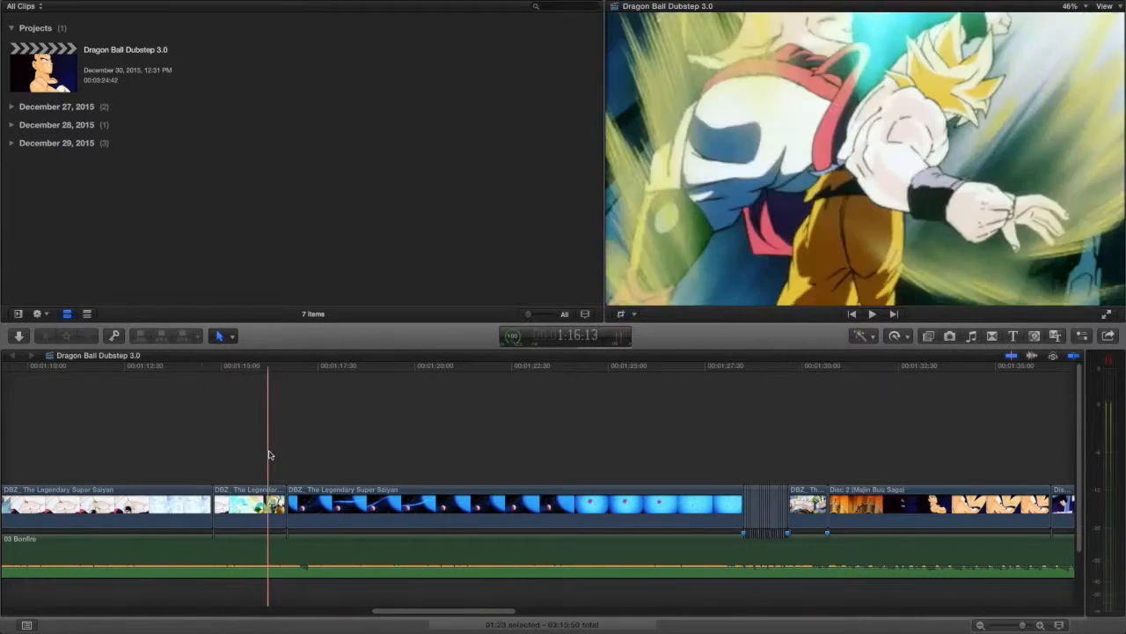
pyautogui.hscroll(-3, 255, 454)
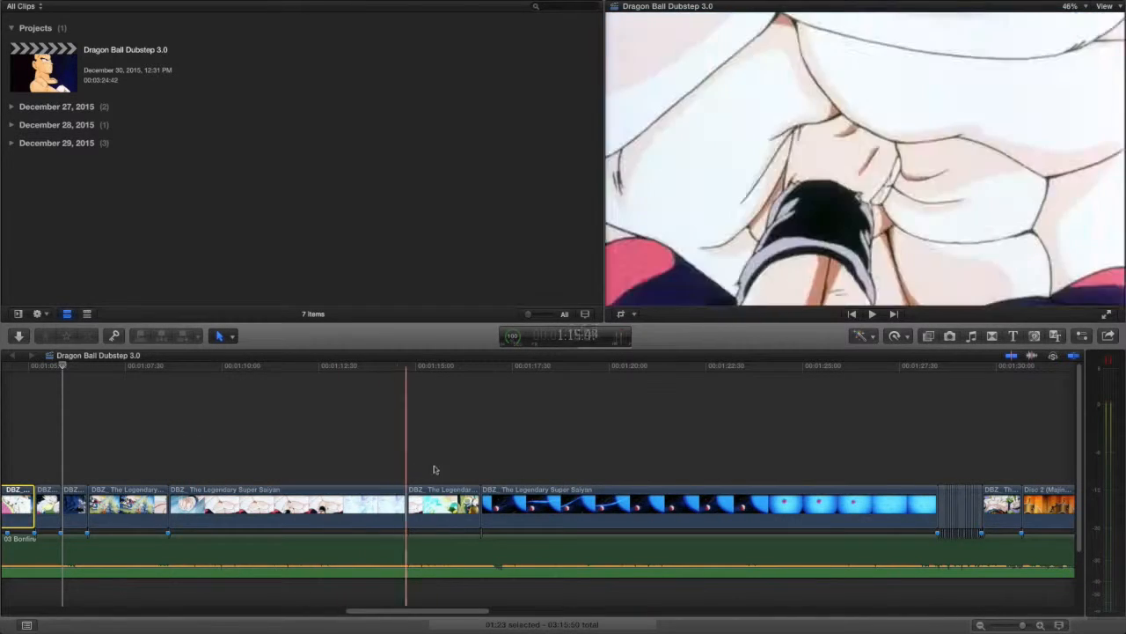
pyautogui.hscroll(-3, 214, 467)
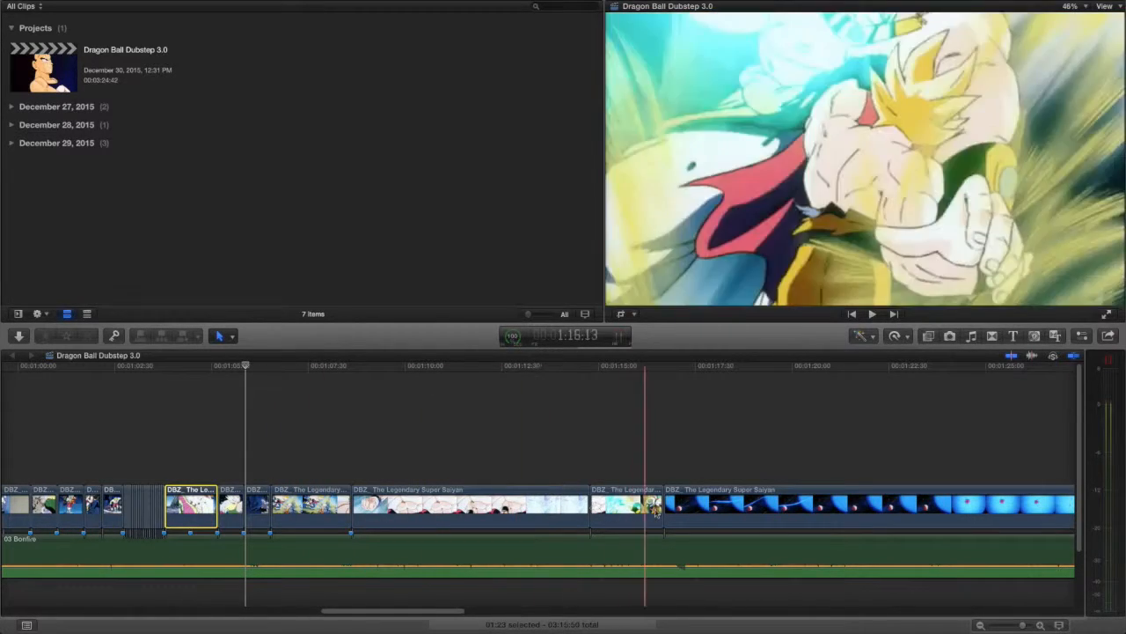
pyautogui.hscroll(5, 364, 489)
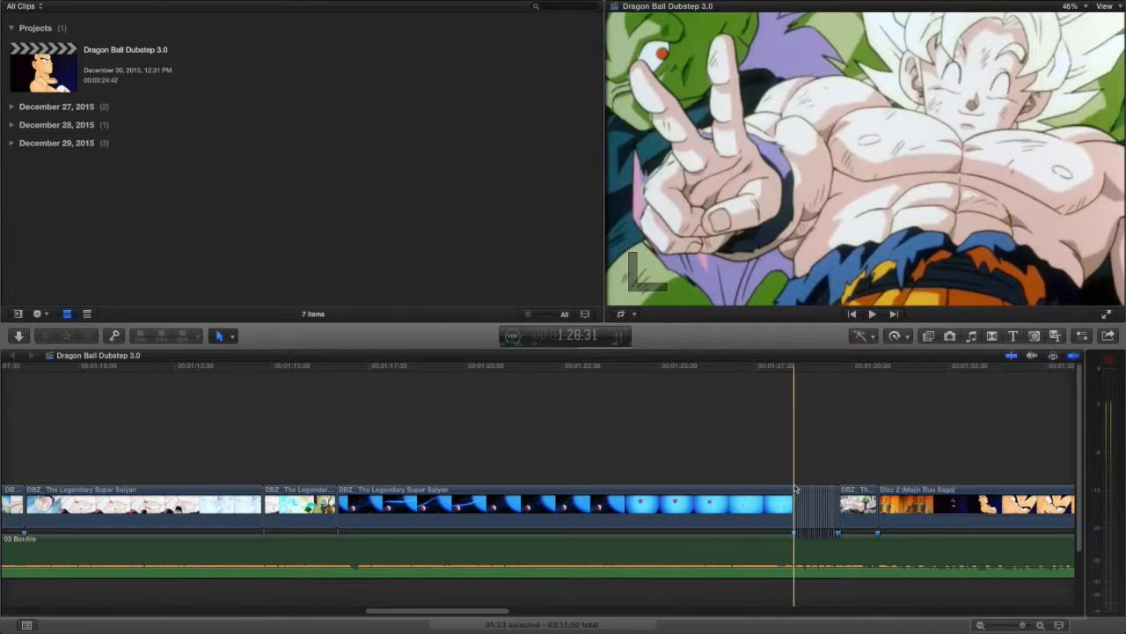
# - Play the run of very short repeated clips starting at 1:28:31 and examine their cuts up close
pyautogui.click(782, 457)
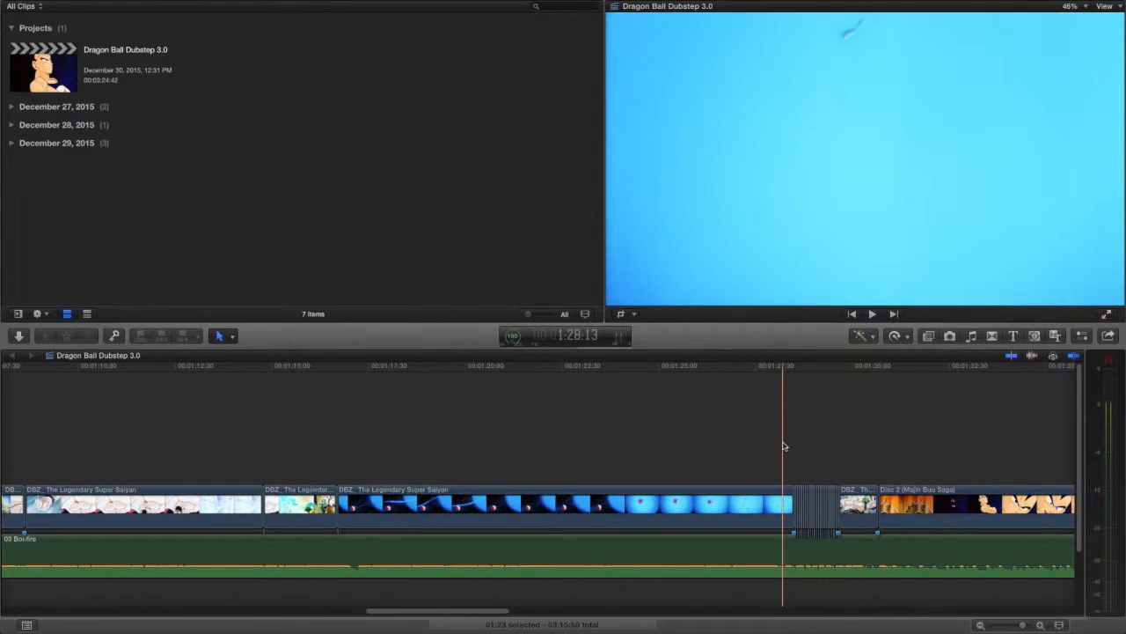
pyautogui.click(1041, 625)
pyautogui.click(1041, 625)
pyautogui.hscroll(7, 850, 584)
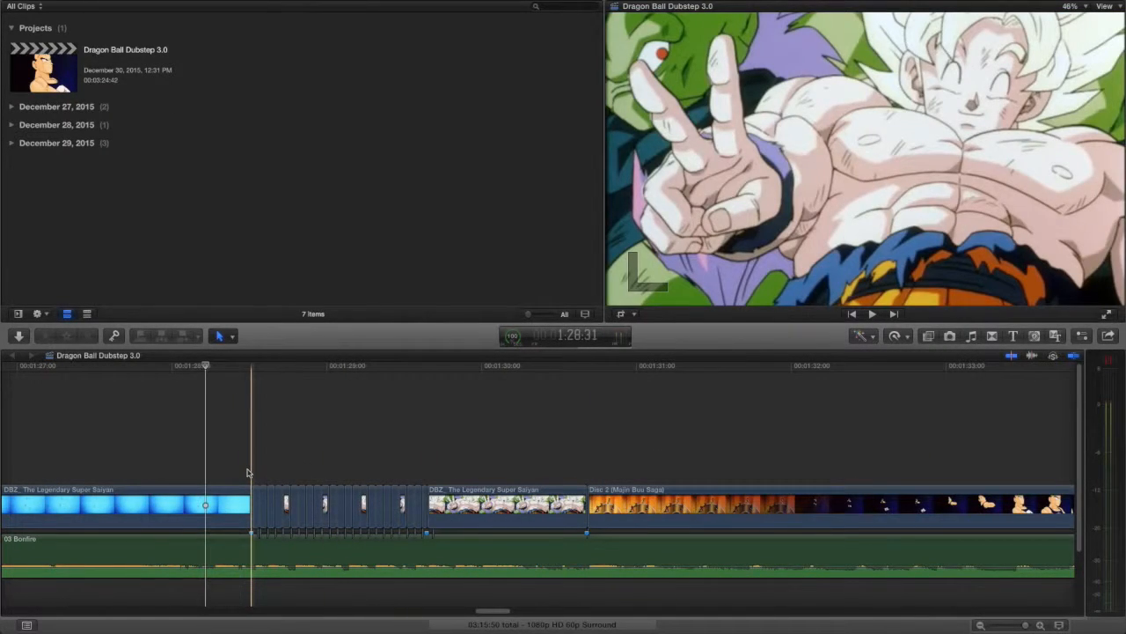
pyautogui.press('space')
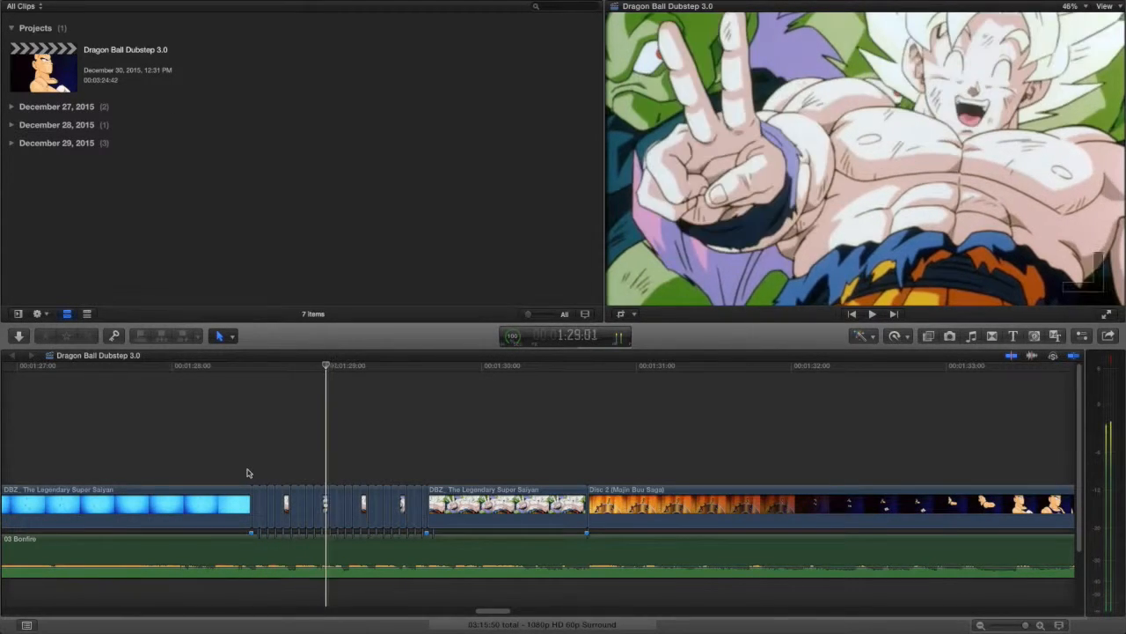
pyautogui.click(1044, 624)
pyautogui.click(1043, 624)
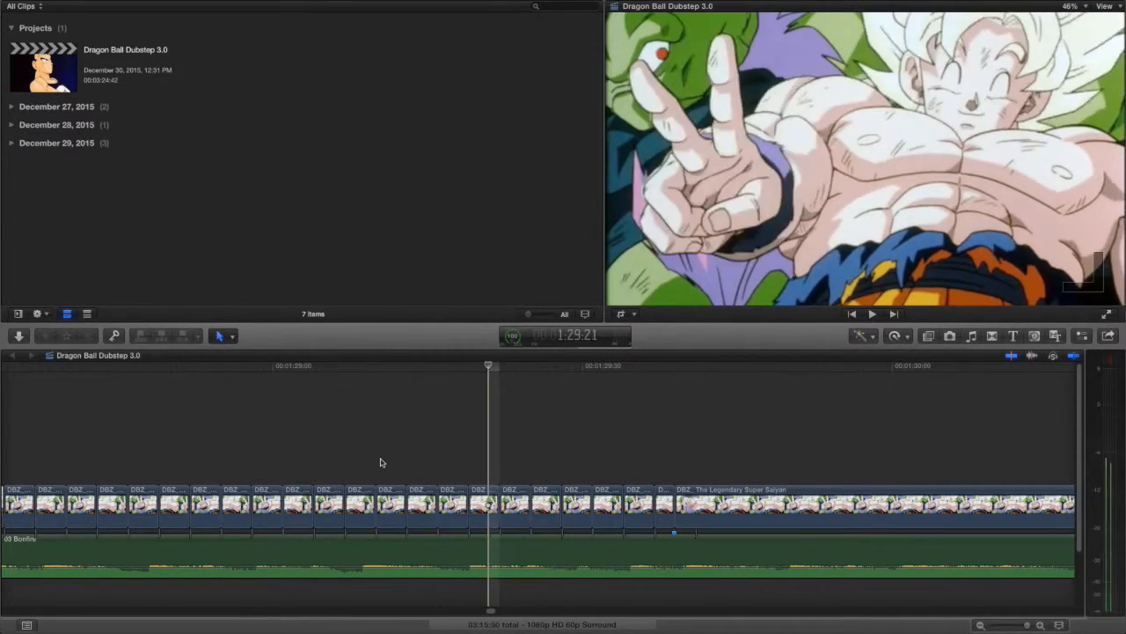
# - Replay the end of the short repeated clips and the longer peace-sign clip up to the first Majin Buu Saga clip
pyautogui.press('l')
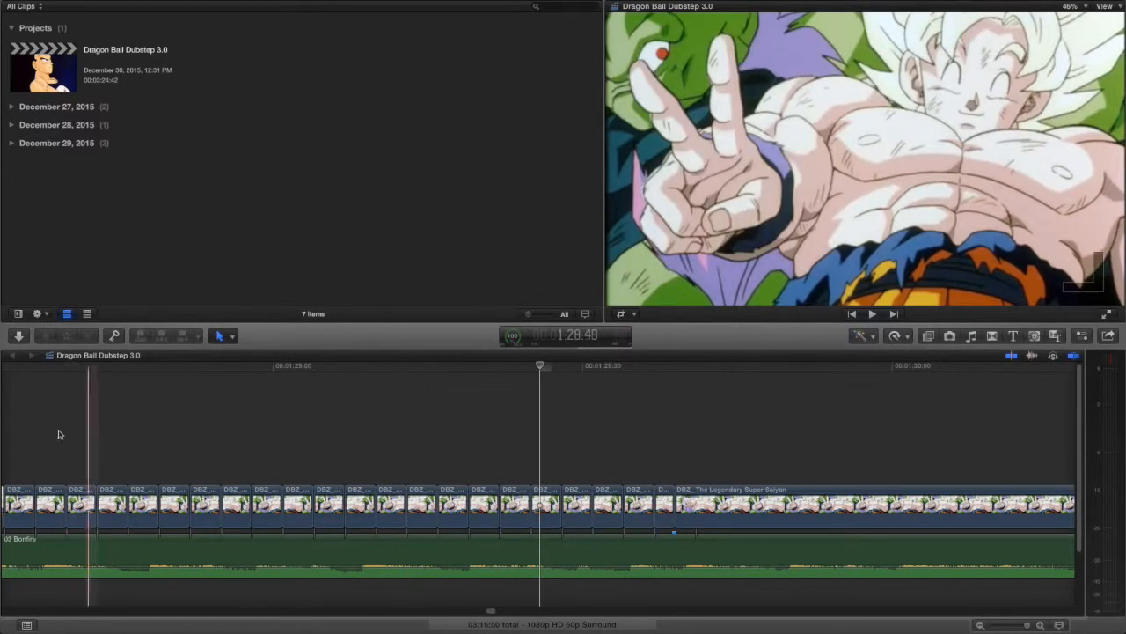
pyautogui.press('l')
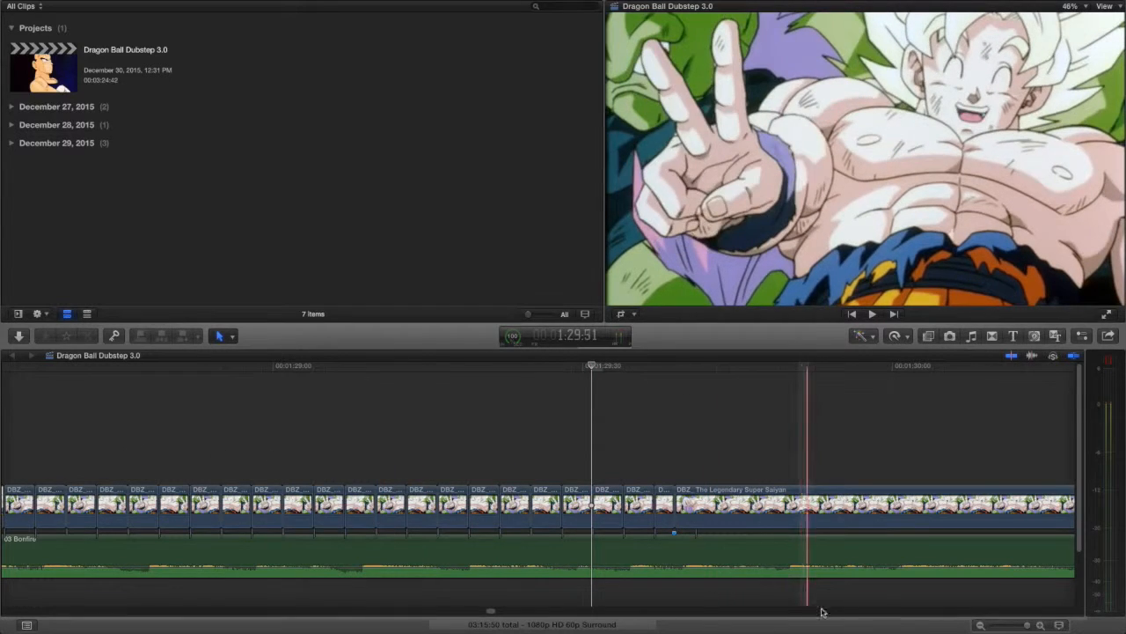
pyautogui.click(980, 624)
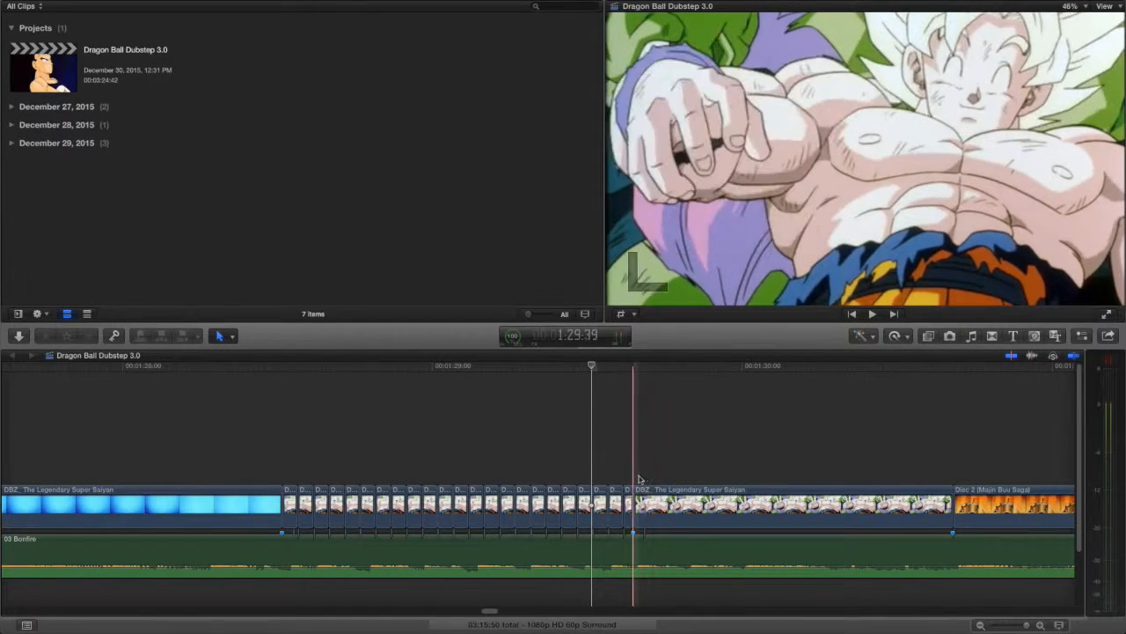
pyautogui.press('space')
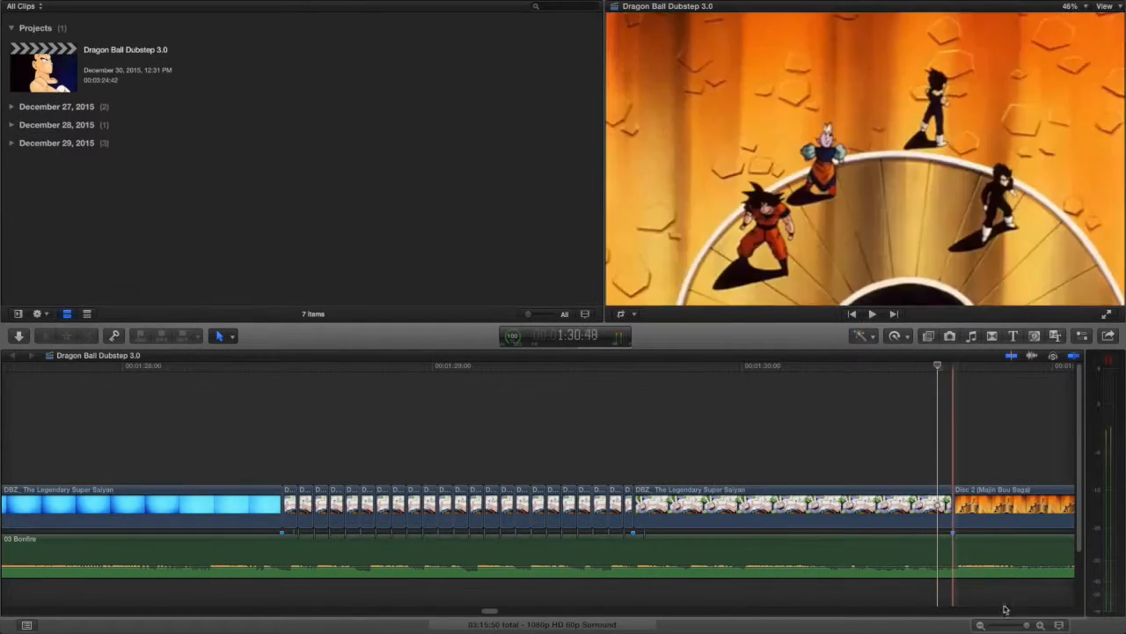
# - Skim the Disc 2 (Majin Buu Saga) clips from 1:30:41 to 1:38:11
pyautogui.click(977, 625)
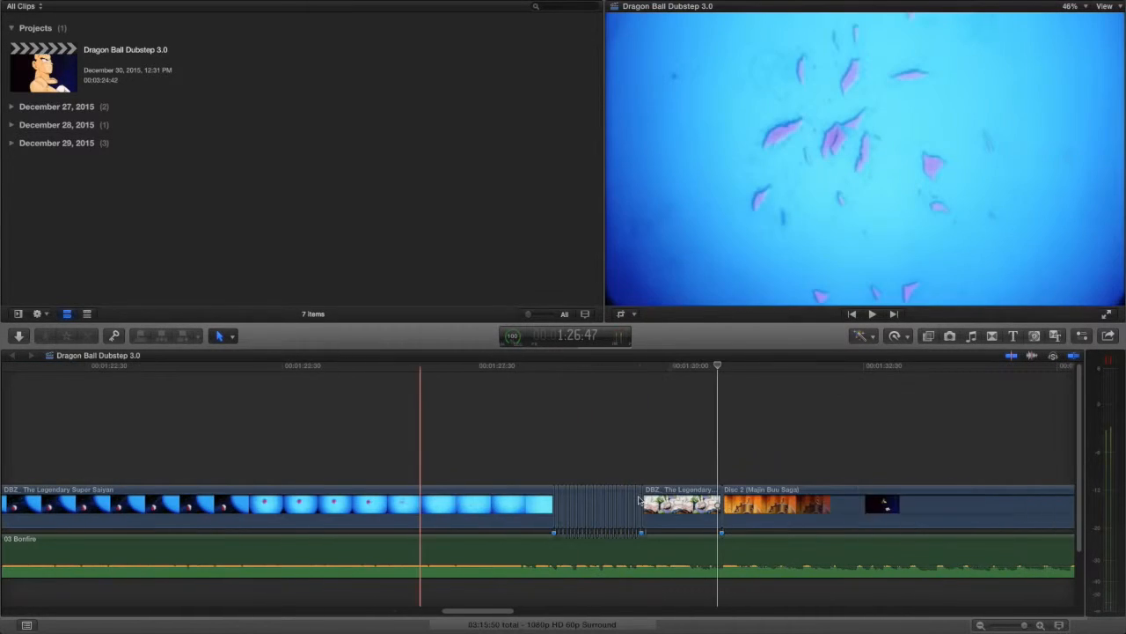
pyautogui.hscroll(5, 542, 477)
pyautogui.press('l')
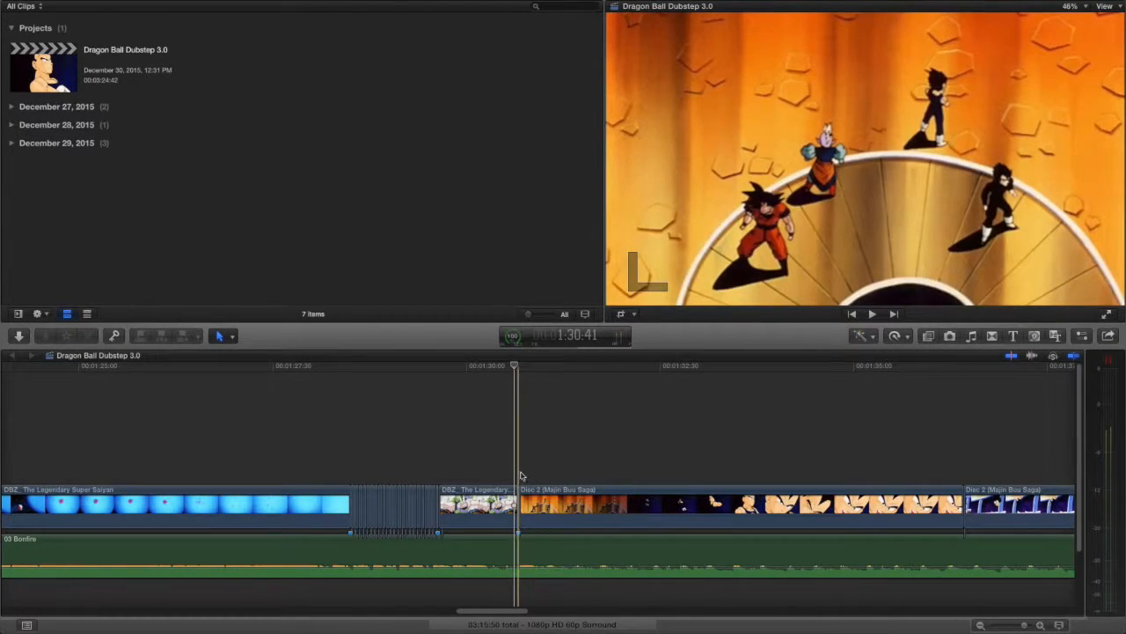
pyautogui.hscroll(3, 519, 475)
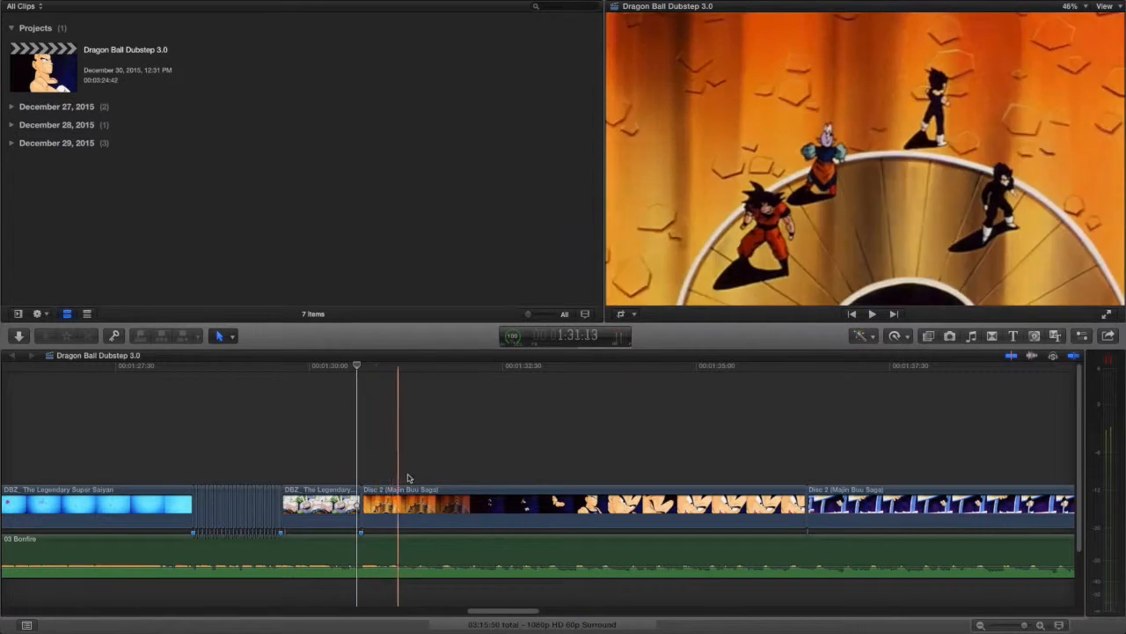
pyautogui.press('l')
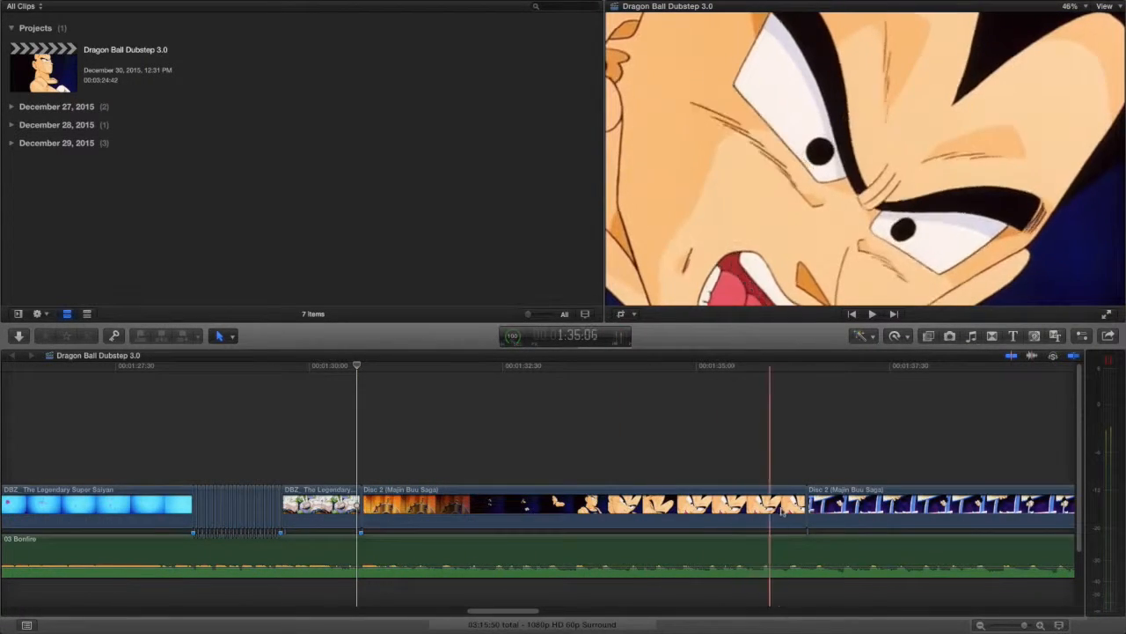
pyautogui.hscroll(3, 781, 510)
pyautogui.press('l')
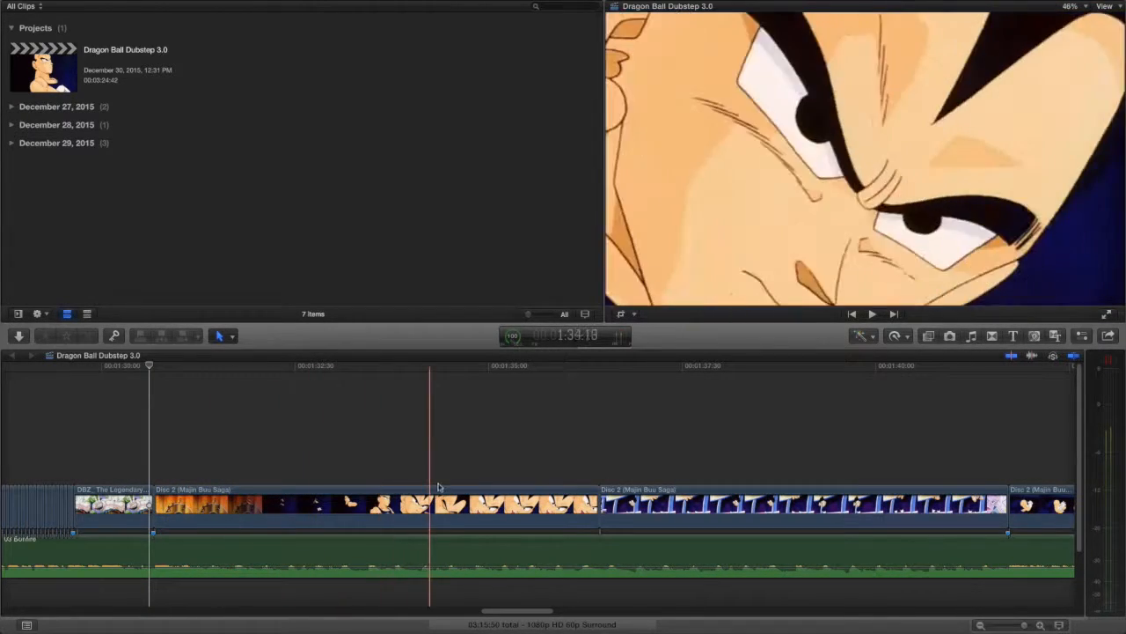
pyautogui.hscroll(4, 492, 502)
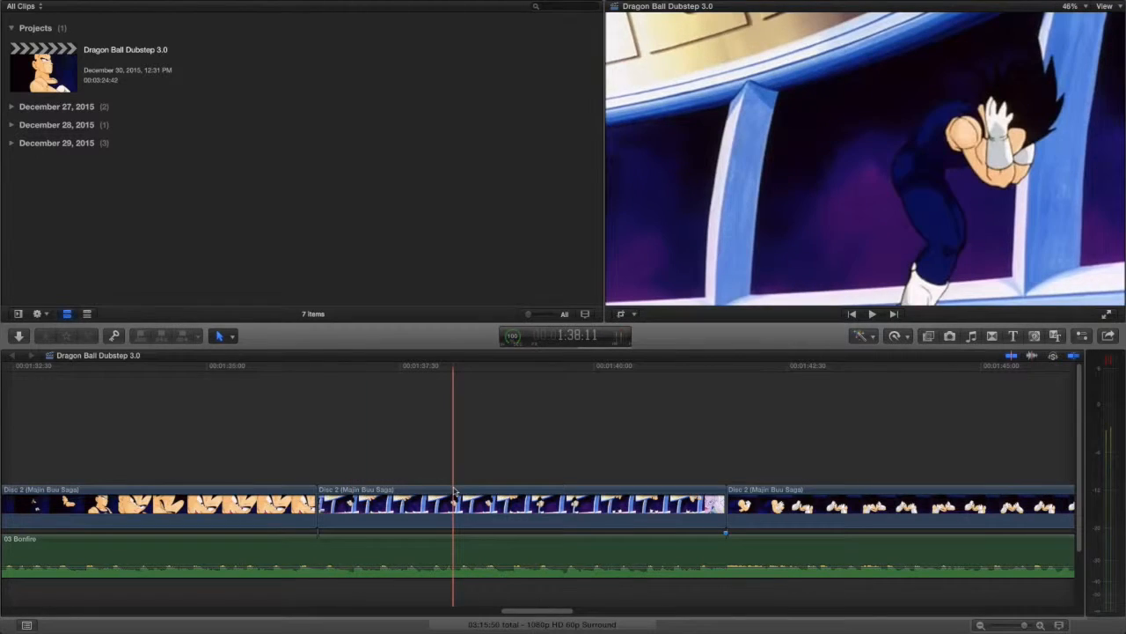
# - Skim the Disc 2 (Majin Buu Saga) clips from 1:38:11 to the end of the group shot near 1:52:14
pyautogui.hscroll(3, 455, 491)
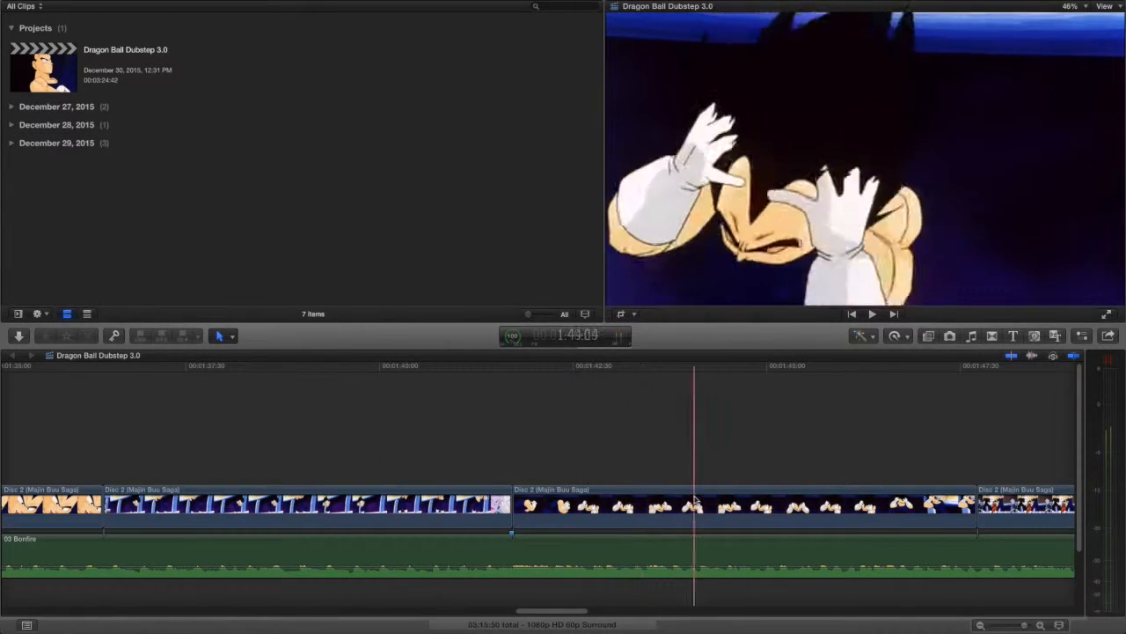
pyautogui.hscroll(3, 880, 510)
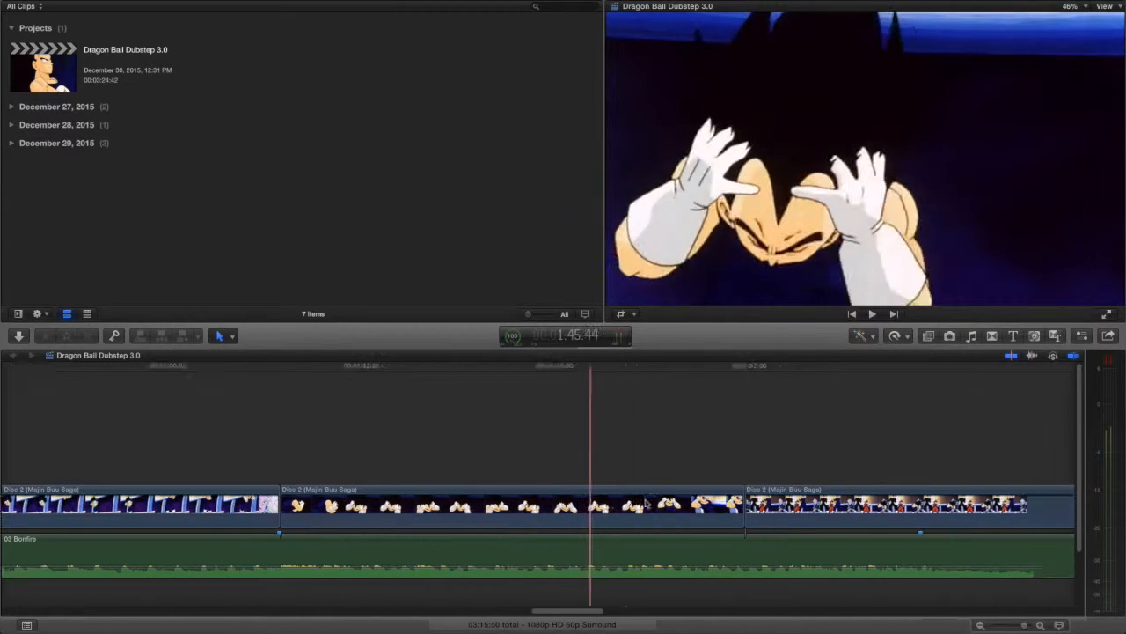
pyautogui.hscroll(2, 626, 502)
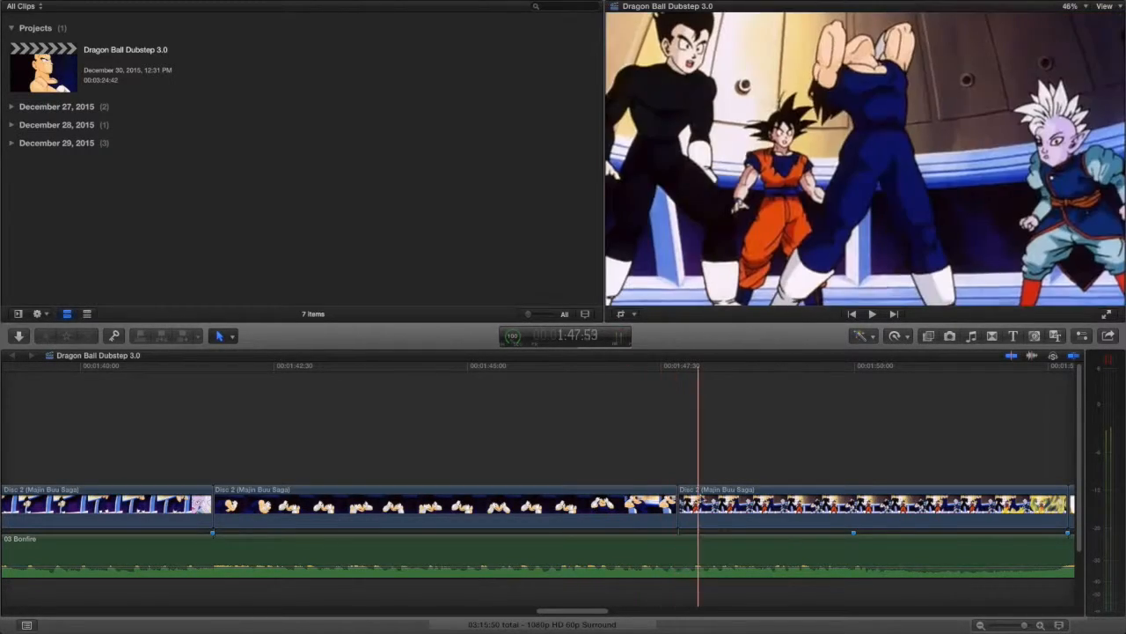
pyautogui.hscroll(3, 695, 506)
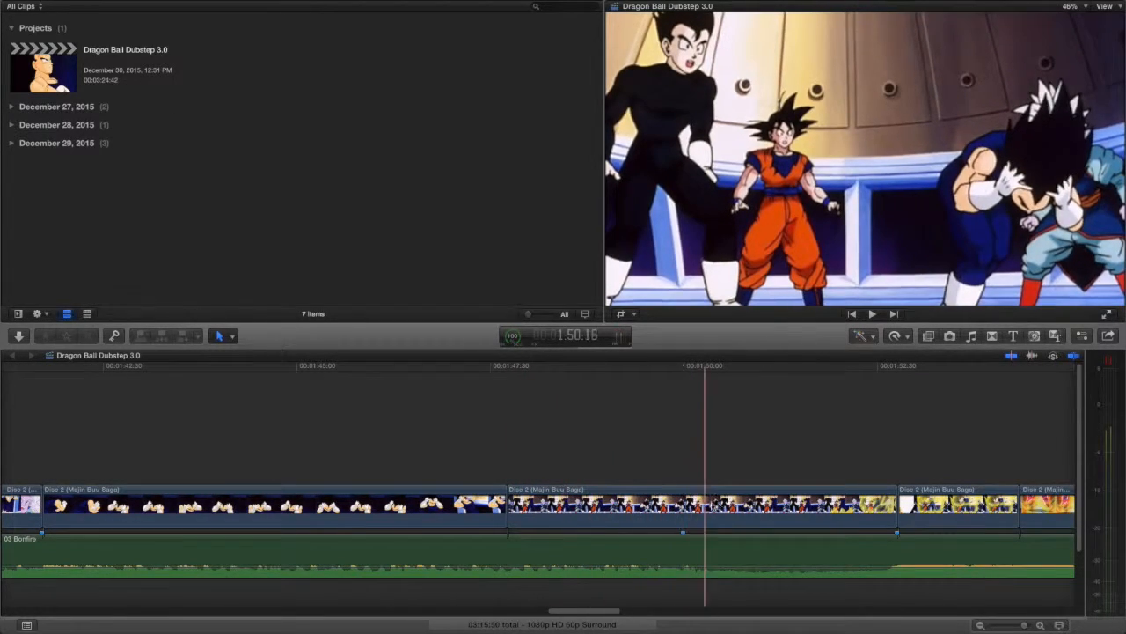
pyautogui.hscroll(5, 381, 489)
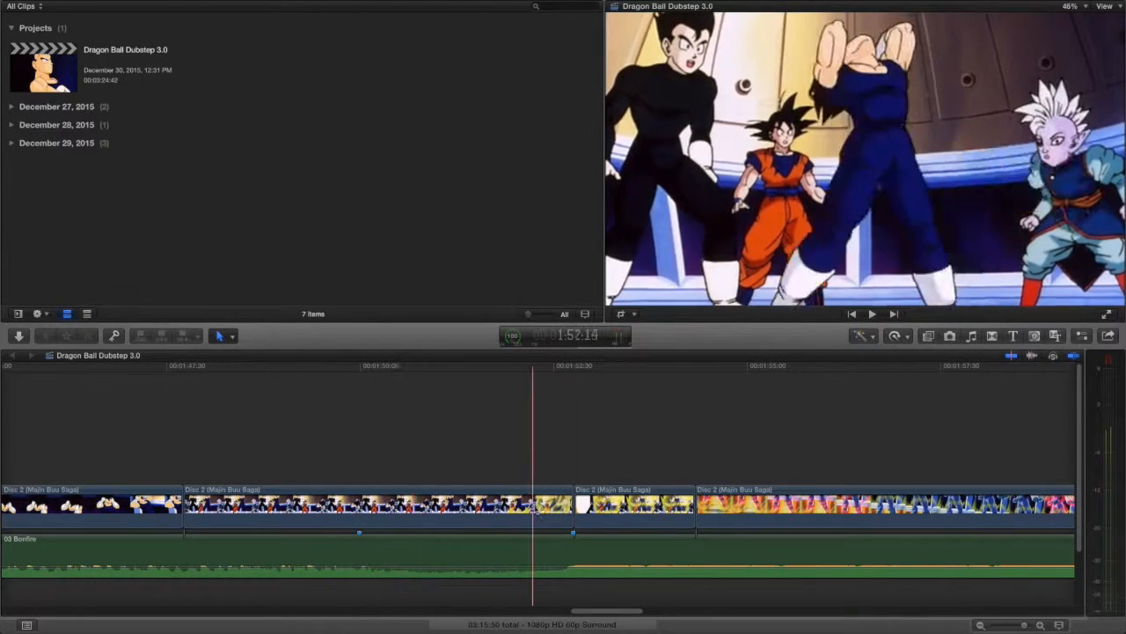
# - Play the cut into the white-flash clip around 1:52:46 and continue to the next clip, checking its timing against Bonfire
pyautogui.press('space')
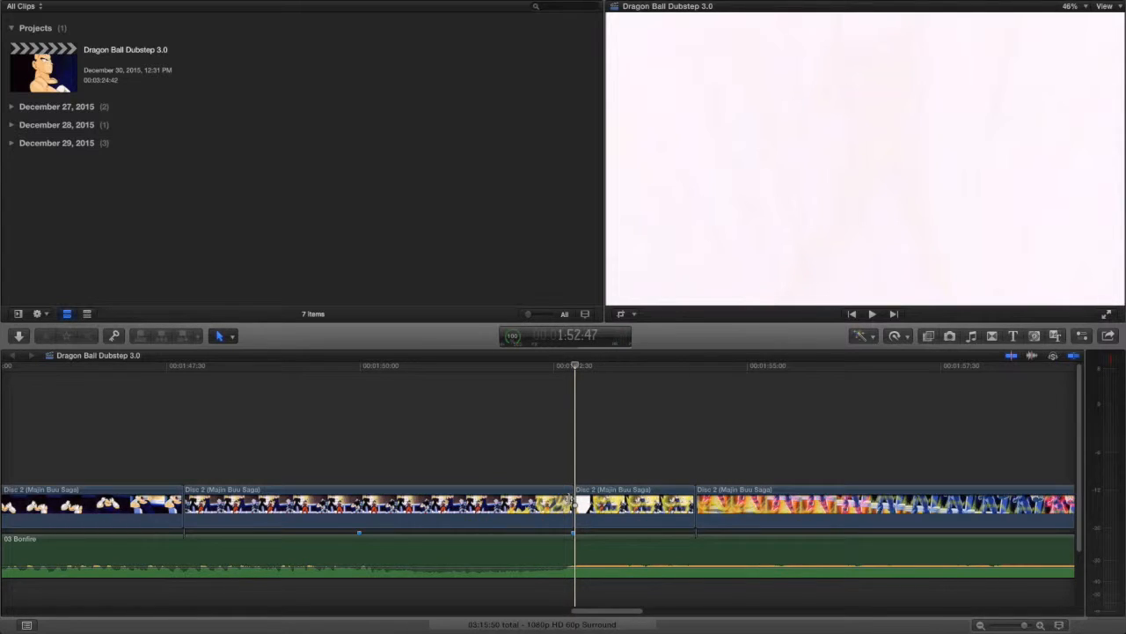
pyautogui.press('space')
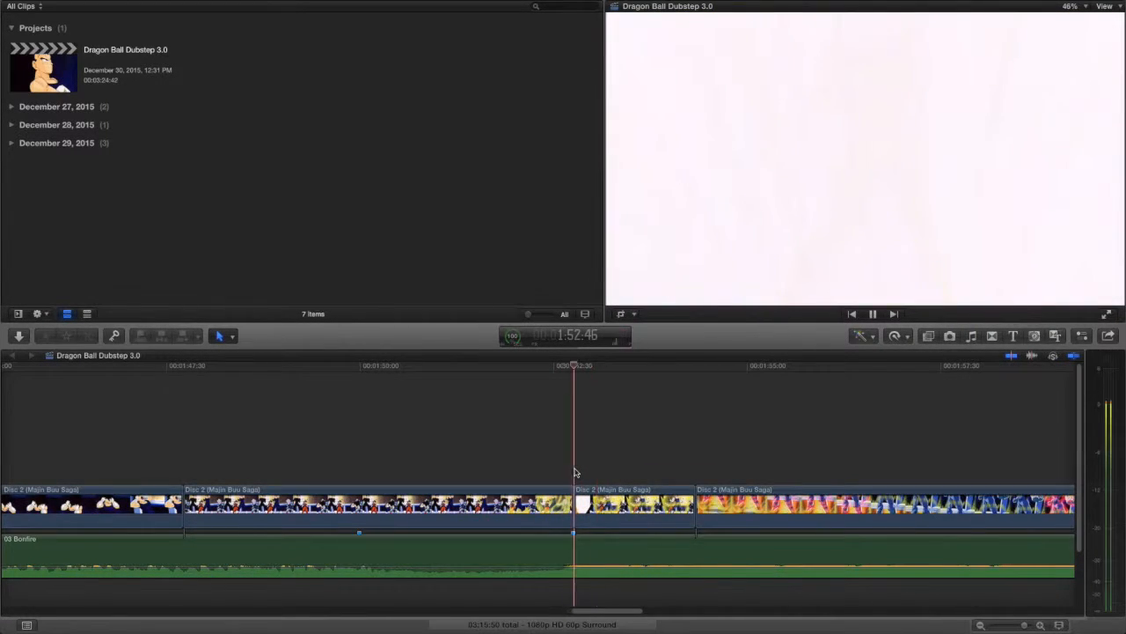
pyautogui.hscroll(3, 585, 470)
pyautogui.press('space')
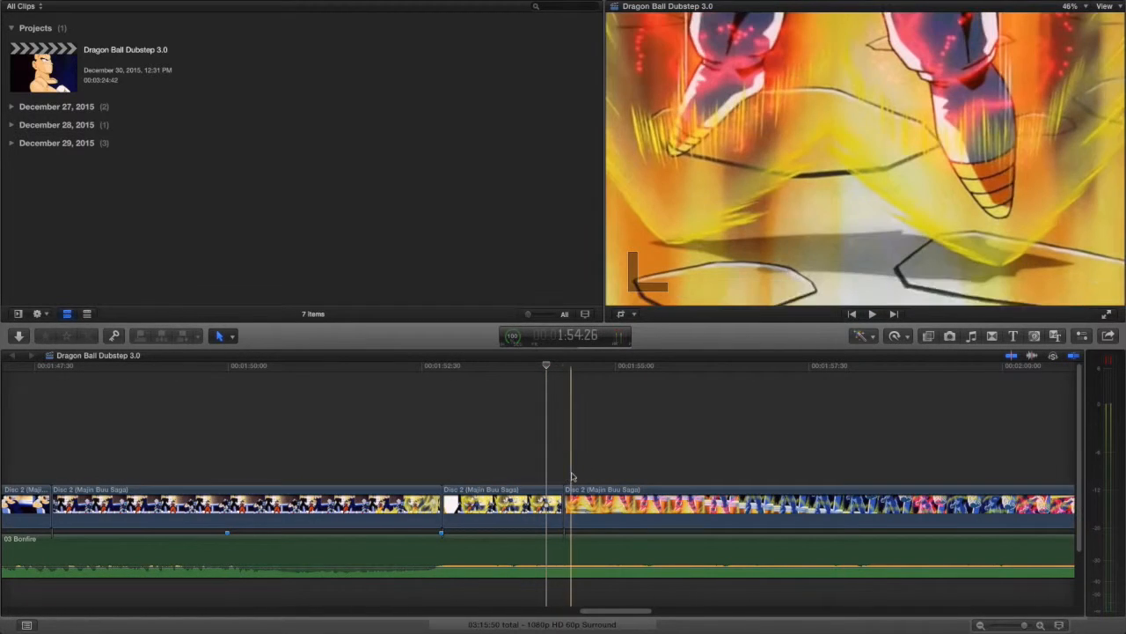
# - Show the retiming speed of the long Majin Buu Saga clip starting at 1:54:20, and hide it again
pyautogui.hscroll(3, 571, 476)
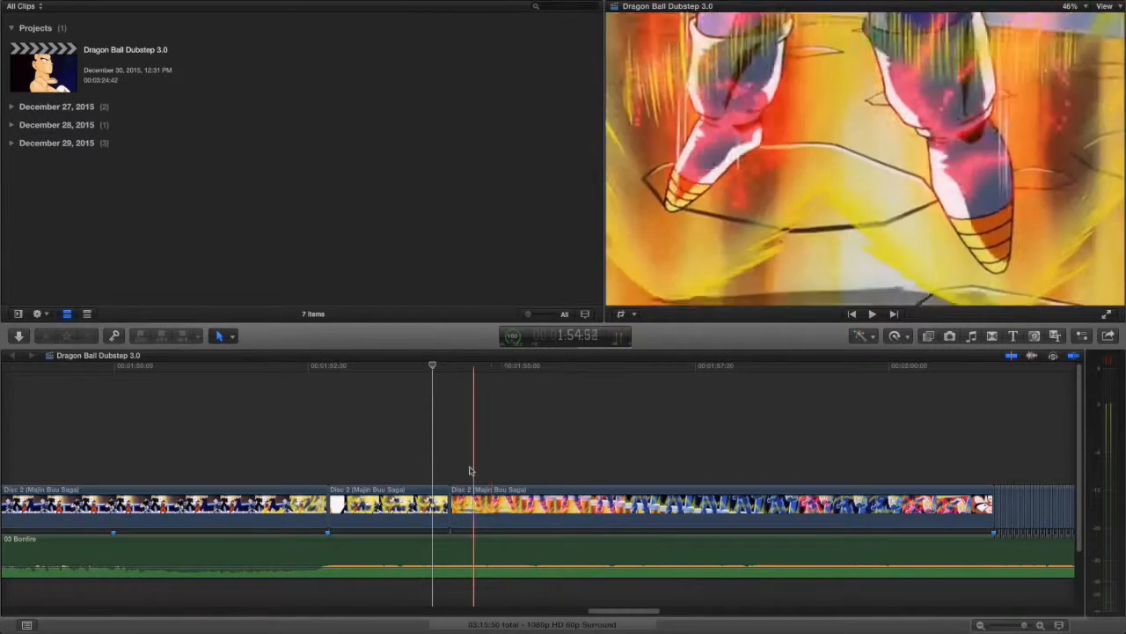
pyautogui.click(490, 503)
pyautogui.press('super+r')
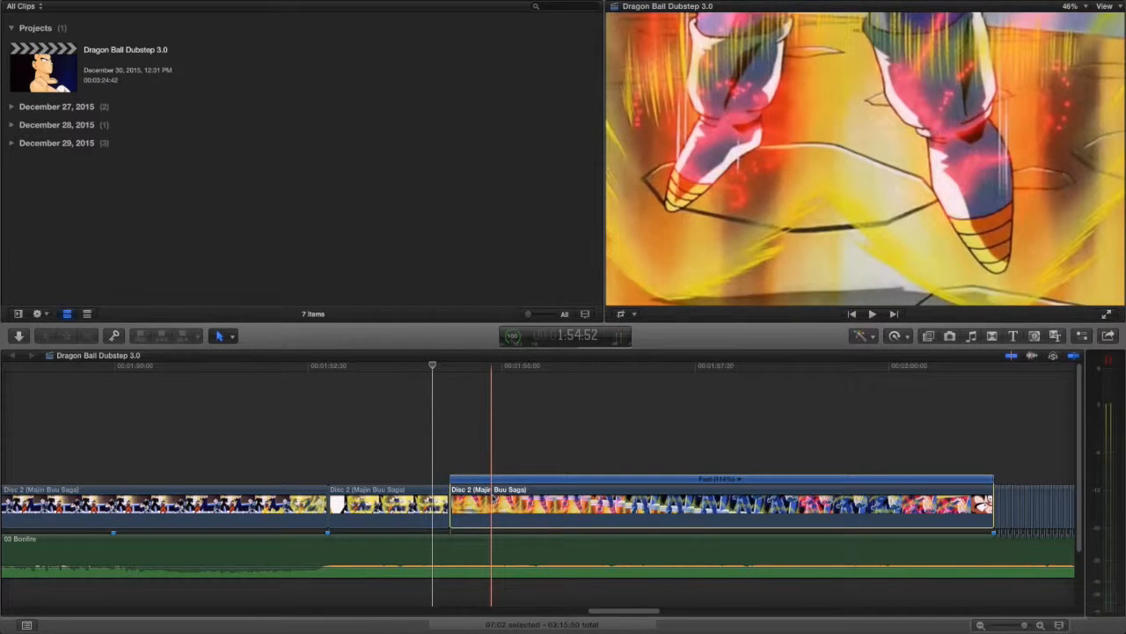
pyautogui.press('super+r')
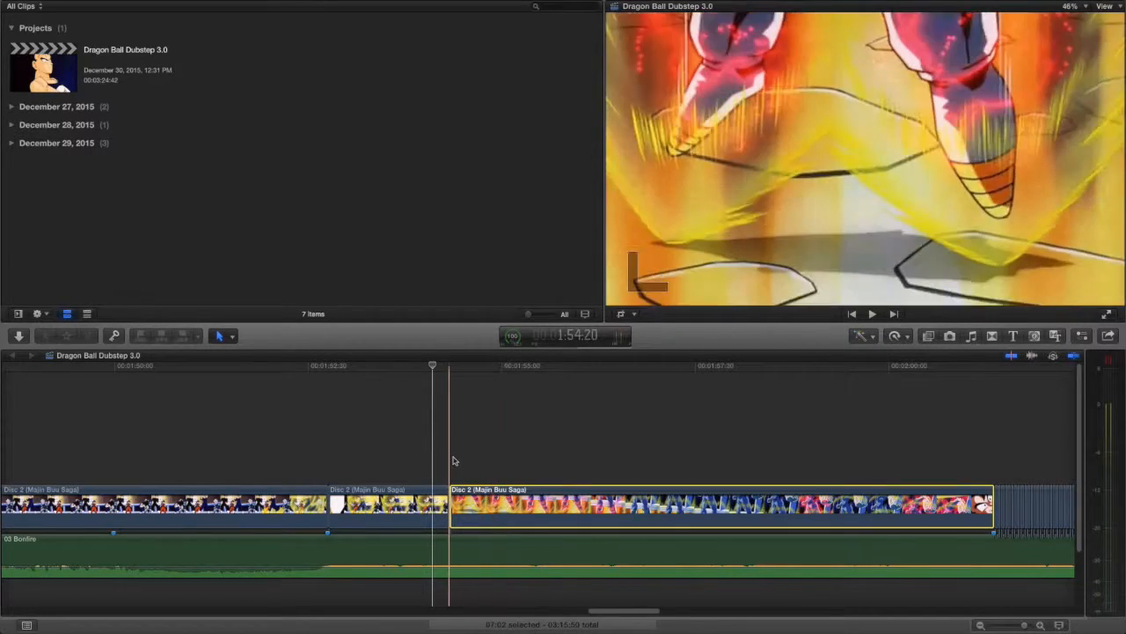
# - Play the long clip from 1:54:20 and move on to the run of very short clips following it
pyautogui.hscroll(5, 453, 460)
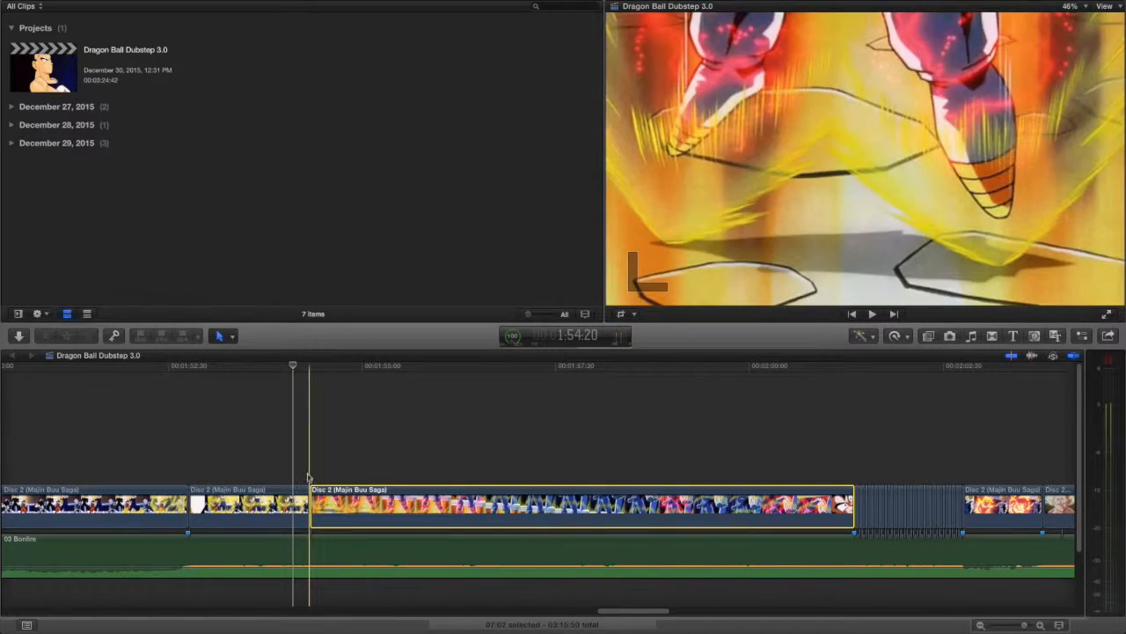
pyautogui.press('space')
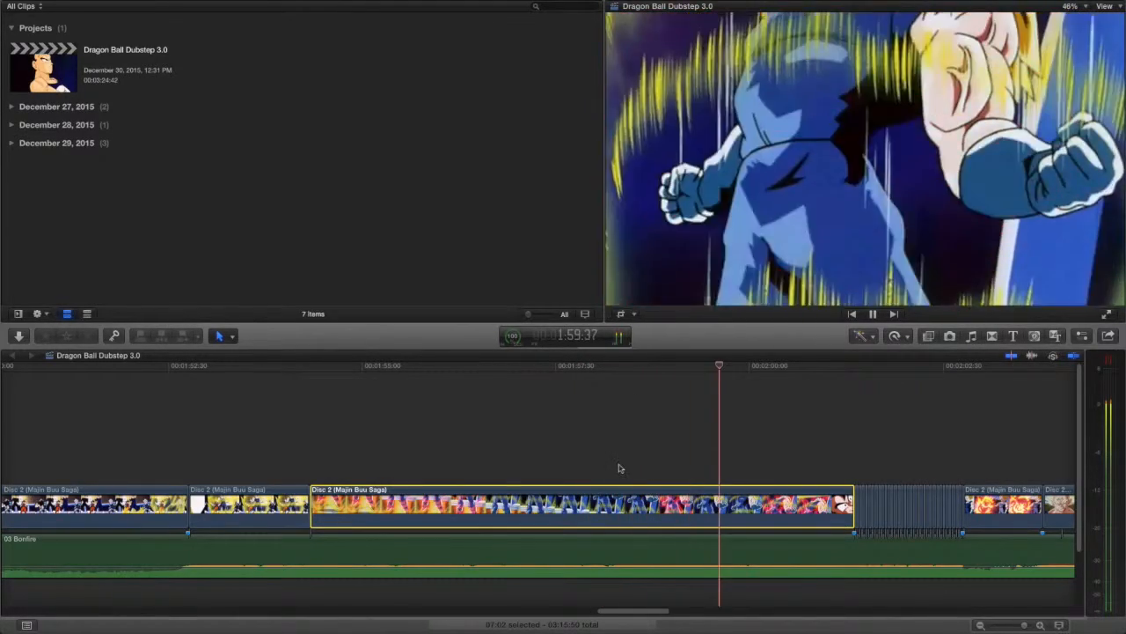
pyautogui.press('space')
pyautogui.hscroll(8, 776, 477)
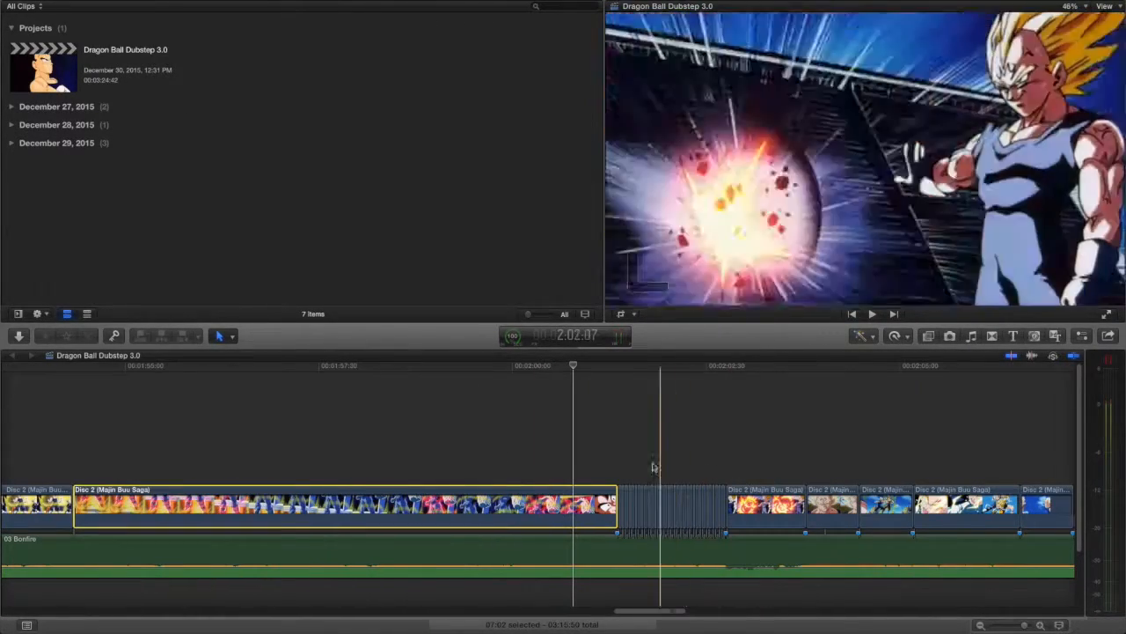
# - Examine the first short energy-blast clip at 2:01:22 up close, stepping back and forth frame by frame to its cut at 2:01:25
pyautogui.click(616, 467)
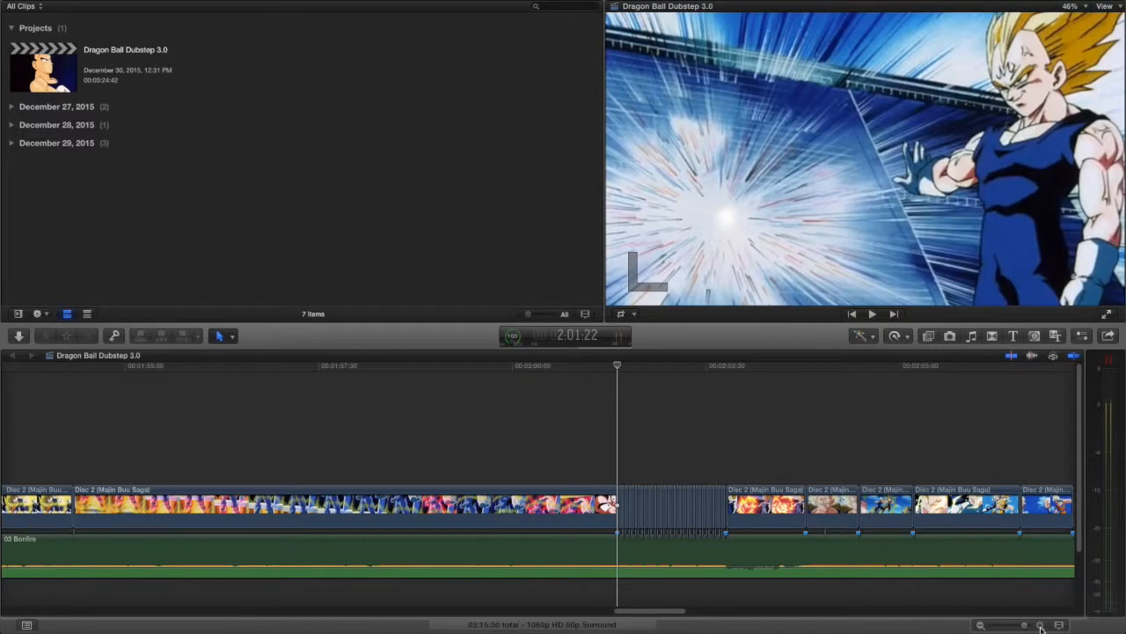
pyautogui.click(1041, 626)
pyautogui.click(1041, 626)
pyautogui.click(1041, 626)
pyautogui.click(1041, 627)
pyautogui.click(1041, 627)
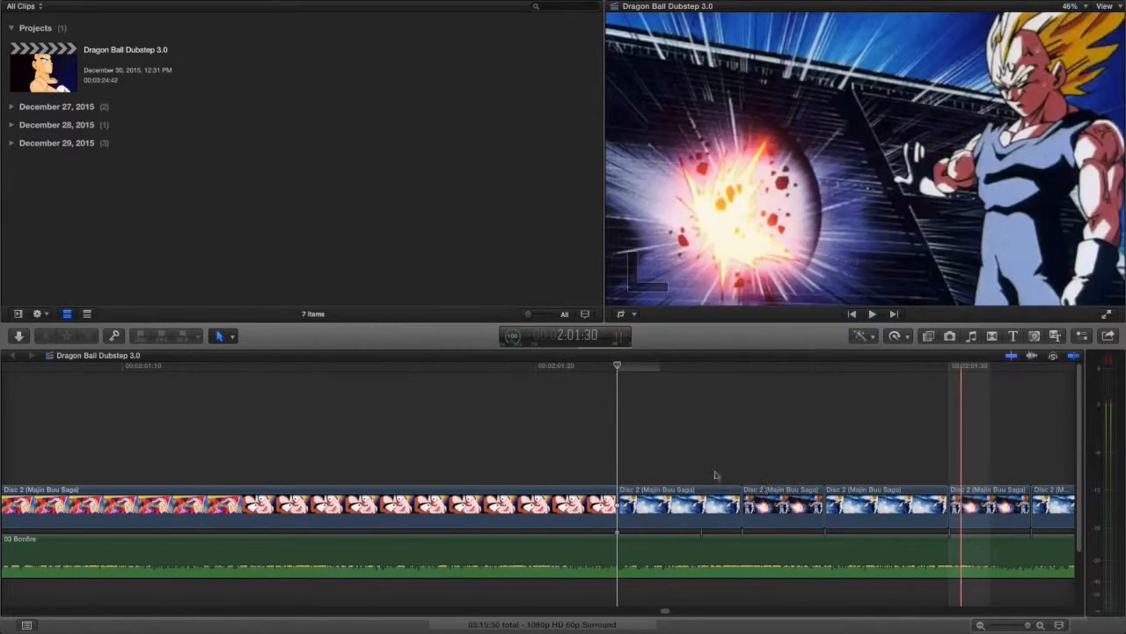
pyautogui.hscroll(5, 745, 476)
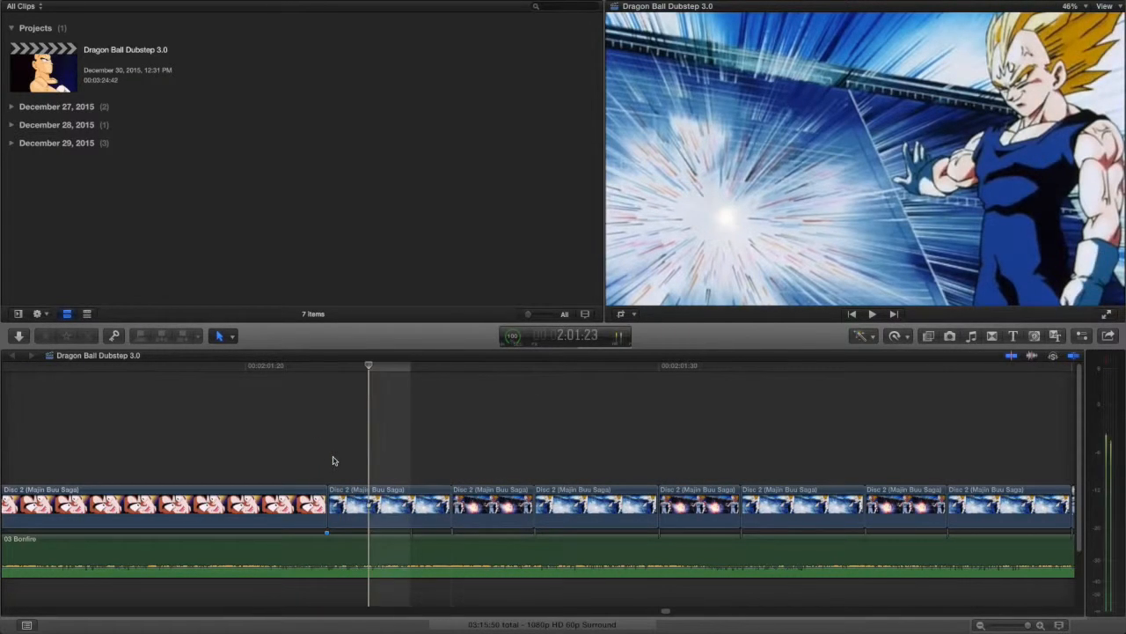
pyautogui.press('Right')
pyautogui.press('Right')
pyautogui.press('Left')
pyautogui.press('Left')
pyautogui.press('Right')
pyautogui.press('Right')
pyautogui.press('Right')
pyautogui.press('Left')
pyautogui.press('Left')
pyautogui.press('Right')
pyautogui.press('Right')
pyautogui.press('Left')
pyautogui.press('Left')
pyautogui.press('Left')
pyautogui.press('Left')
pyautogui.press('Right')
pyautogui.press('Right')
pyautogui.press('Right')
pyautogui.press('Right')
pyautogui.press('Left')
pyautogui.press('Left')
pyautogui.press('Left')
pyautogui.press('Right')
pyautogui.press('Right')
pyautogui.press('Right')
pyautogui.press('Right')
pyautogui.press('Left')
pyautogui.press('Left')
pyautogui.press('Left')
pyautogui.press('Left')
pyautogui.press('Right')
pyautogui.press('Right')
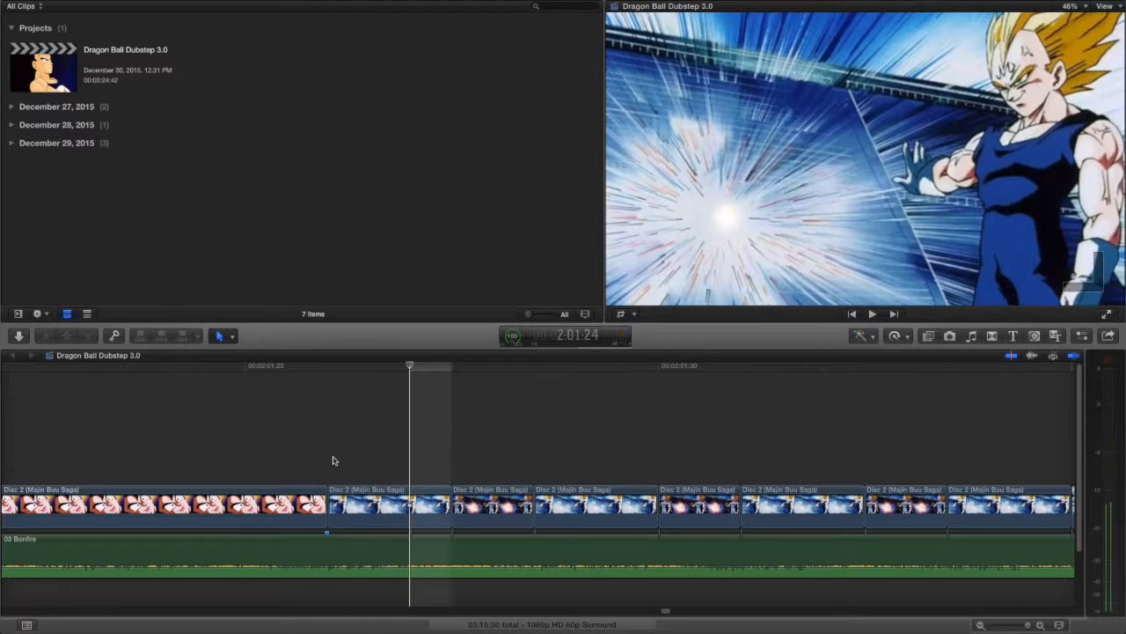
pyautogui.press('Right')
pyautogui.press('Left')
pyautogui.press('Right')
pyautogui.press('Left')
pyautogui.press('Right')
pyautogui.press('Right')
pyautogui.press('Right')
pyautogui.press('Left')
pyautogui.press('Left')
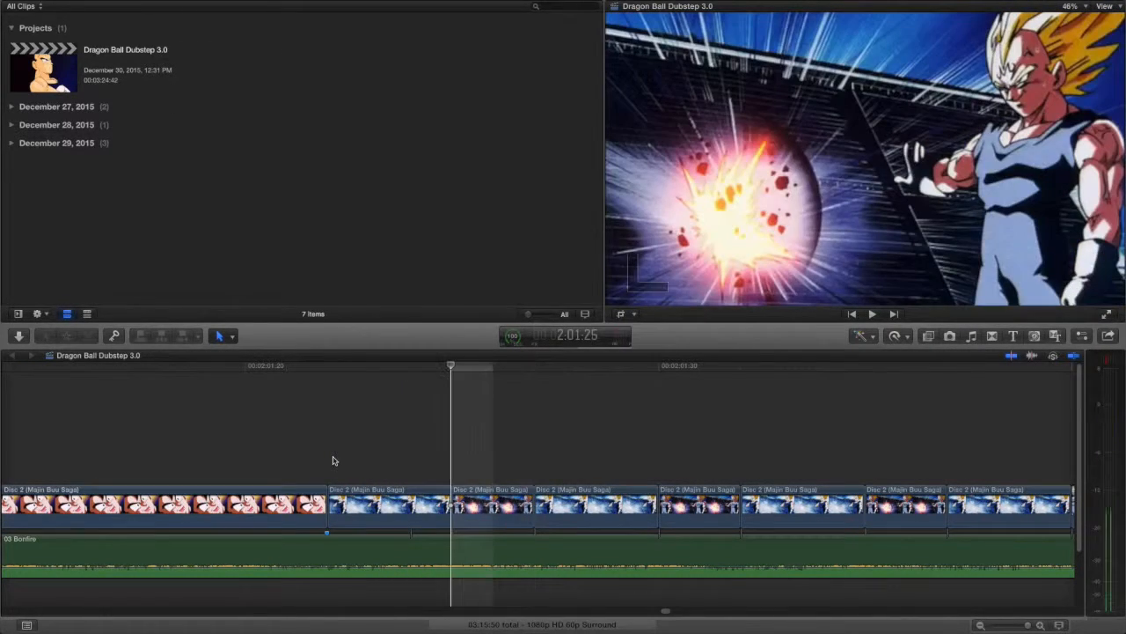
# - Step frame by frame through the second short clip, from 2:01:25 to the cut at 2:01:27
pyautogui.press('Right')
pyautogui.press('Right')
pyautogui.press('Left')
pyautogui.press('Left')
pyautogui.press('Right')
pyautogui.press('Right')
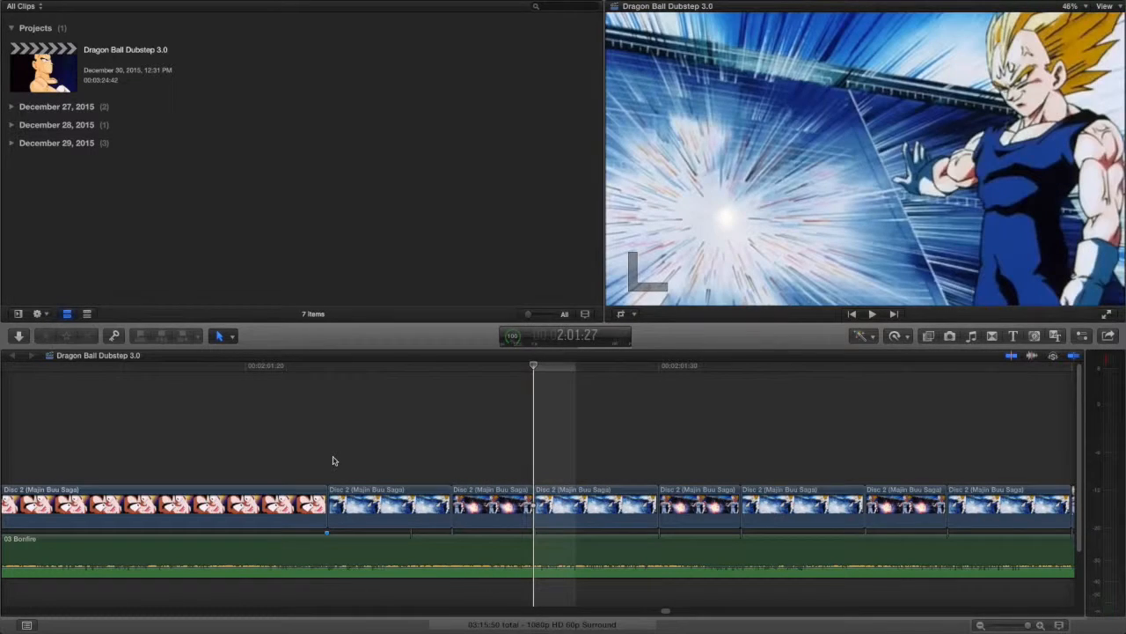
pyautogui.press('Left')
pyautogui.hscroll(5, 453, 454)
pyautogui.press('Right')
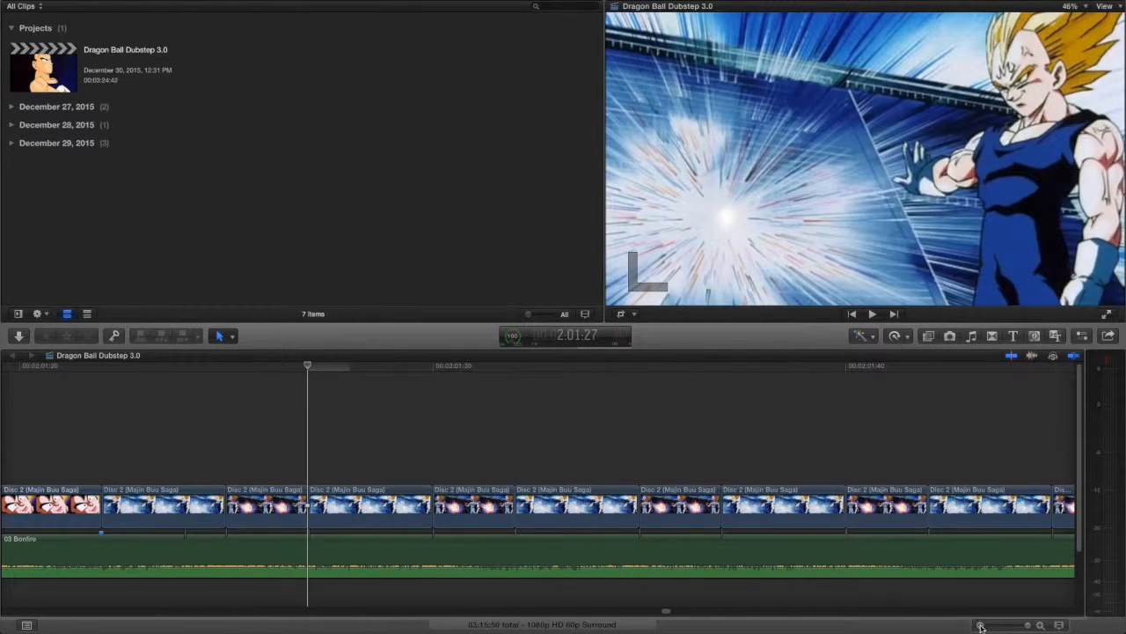
# - Replay the run of alternating short energy-blast clips from 2:01:22 to examine how they repeat
pyautogui.moveTo(982, 627); pyautogui.dragTo(980, 626)
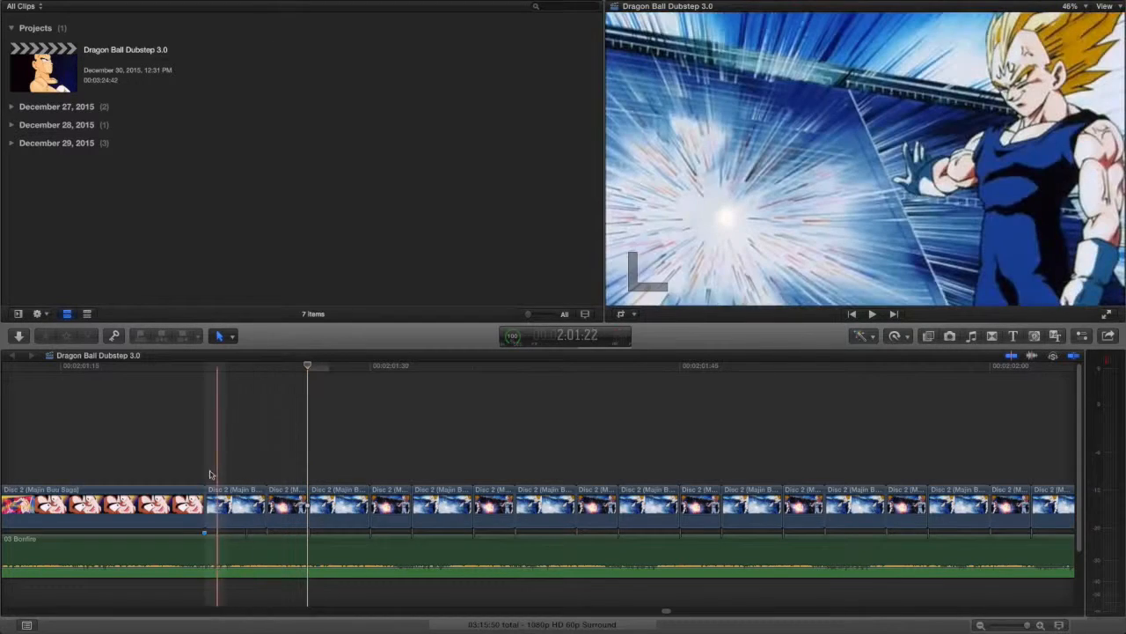
pyautogui.press('space')
pyautogui.press('space')
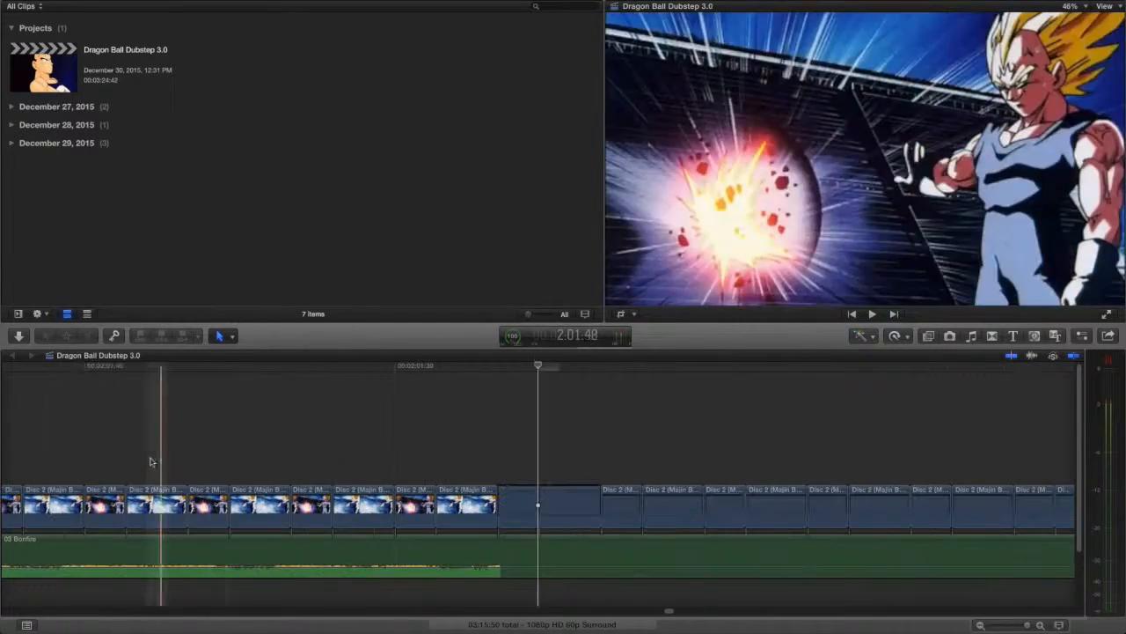
pyautogui.hscroll(-10, 198, 472)
pyautogui.press('space')
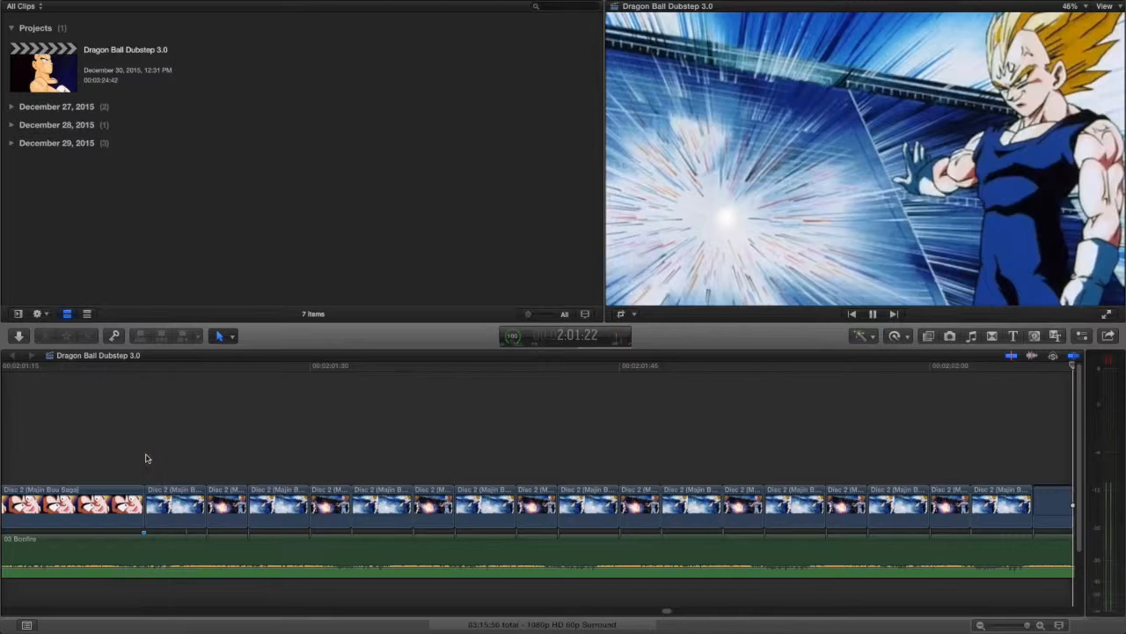
pyautogui.press('space')
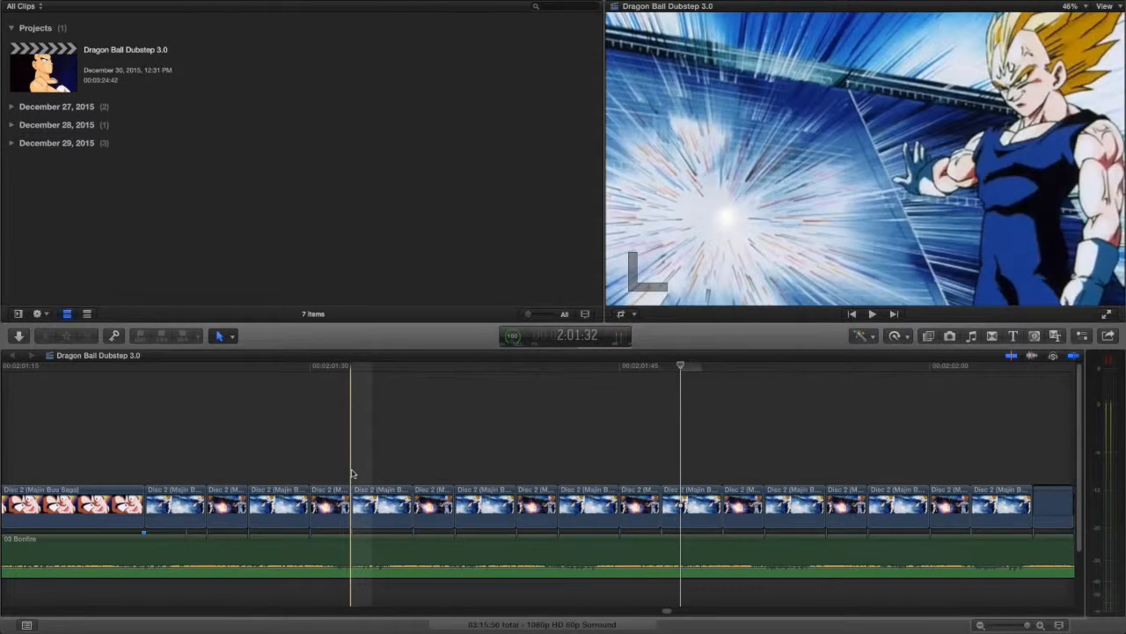
pyautogui.press('space')
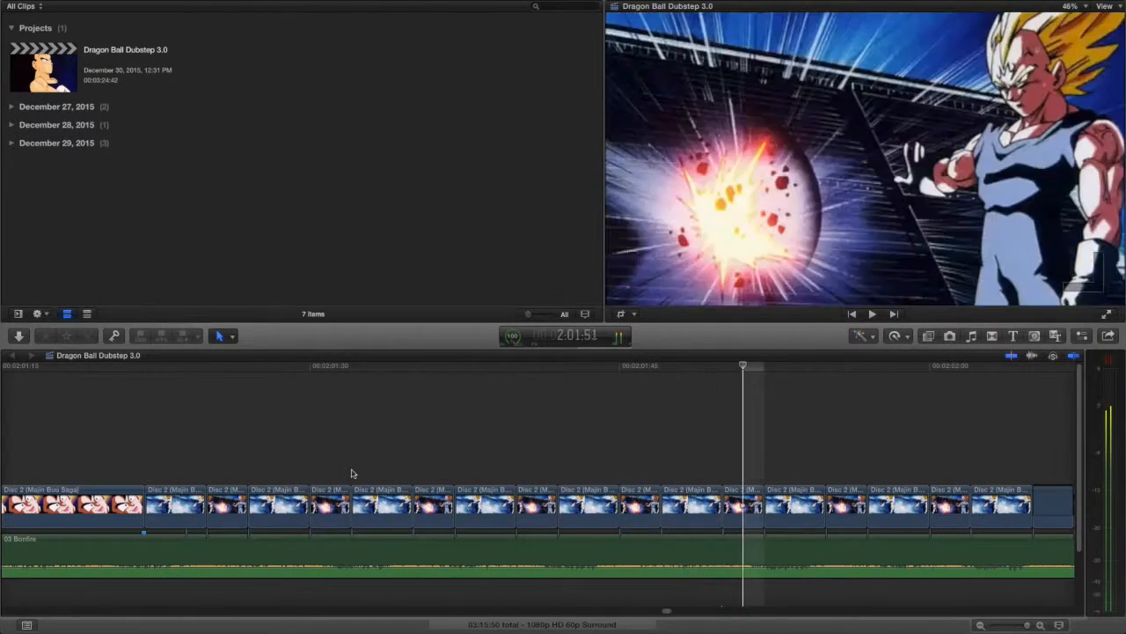
pyautogui.press('space')
# - Play the end of the short-clip run from about 2:02:46 through the explosion clip into the grinning close-up
pyautogui.hscroll(10, 678, 463)
pyautogui.hscroll(15, 678, 462)
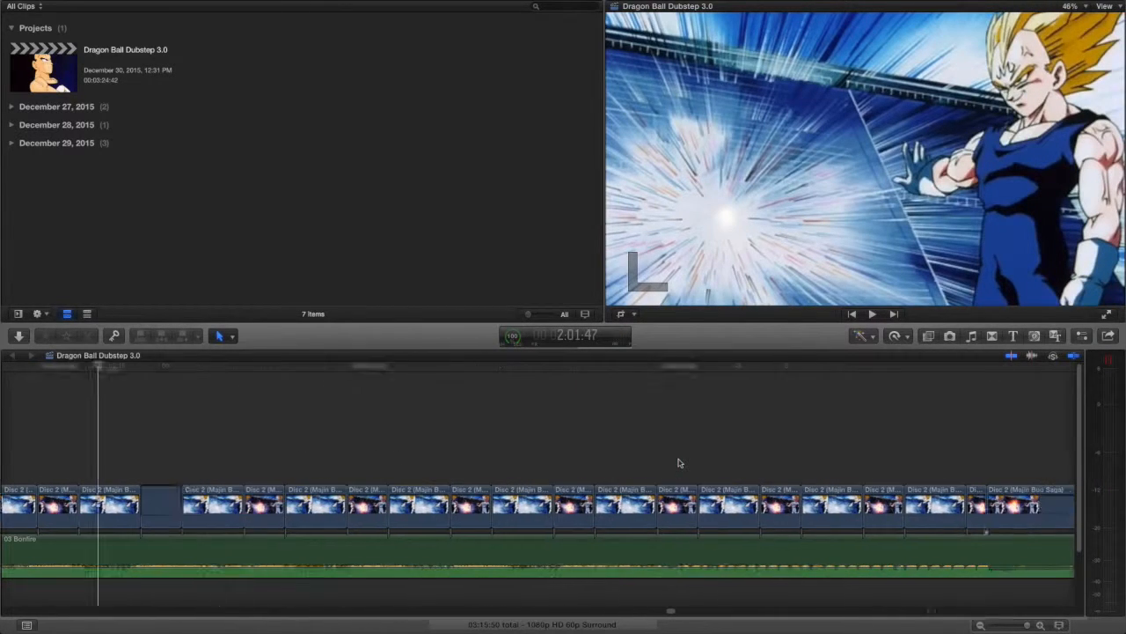
pyautogui.click(978, 624)
pyautogui.press('l')
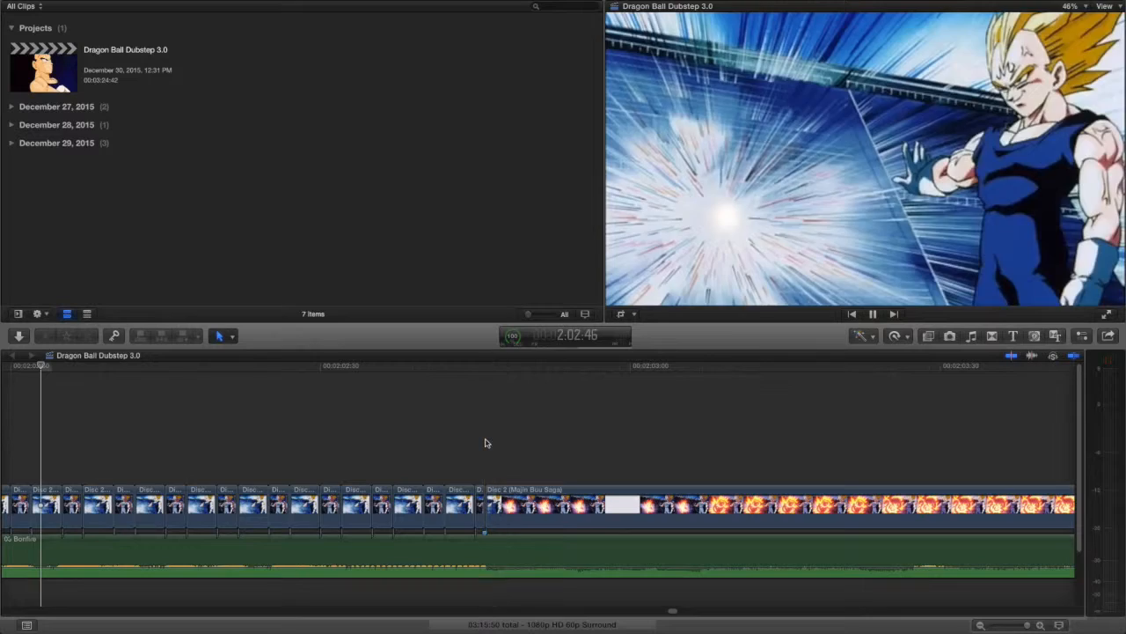
pyautogui.press('k')
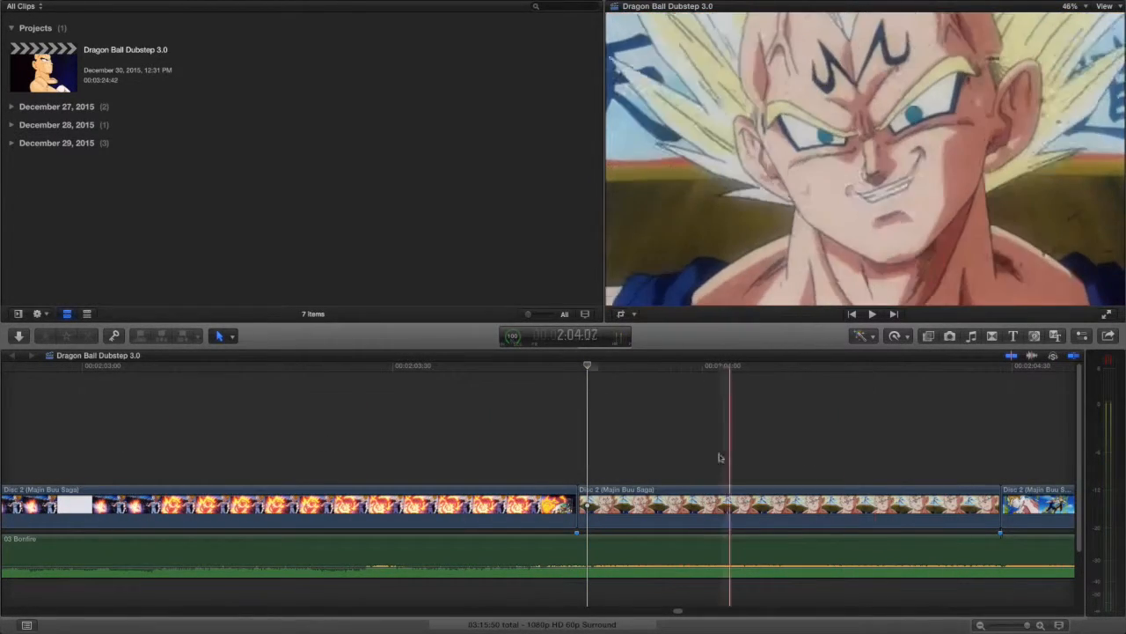
# - Examine the grinning close-up clip from 2:03:48 to its end against the Bonfire track
pyautogui.hscroll(5, 554, 465)
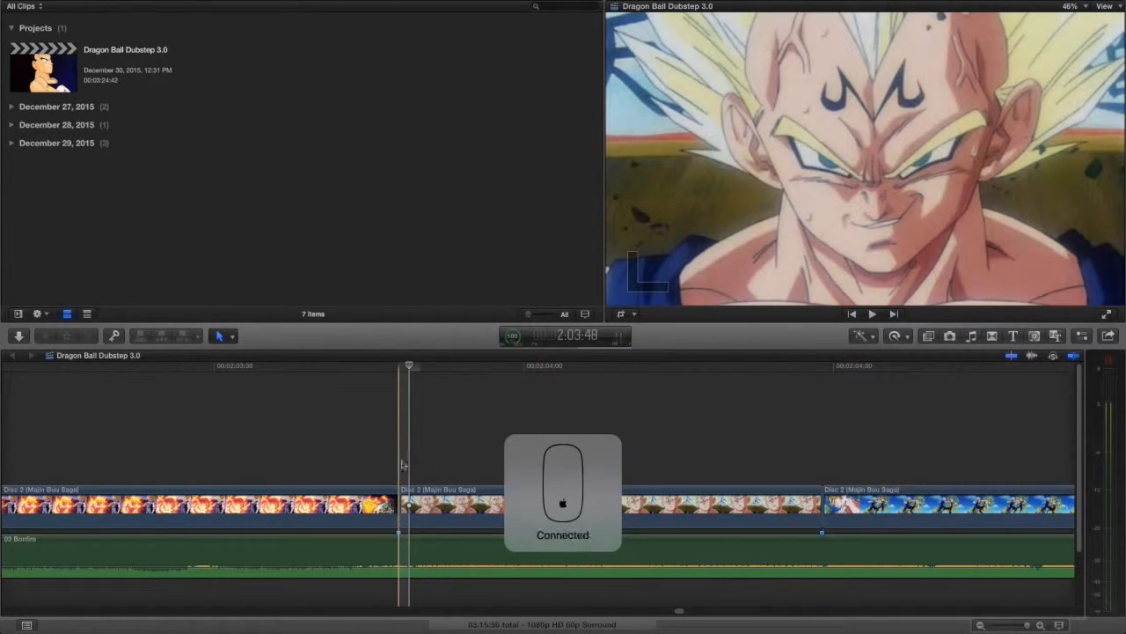
pyautogui.click(658, 458)
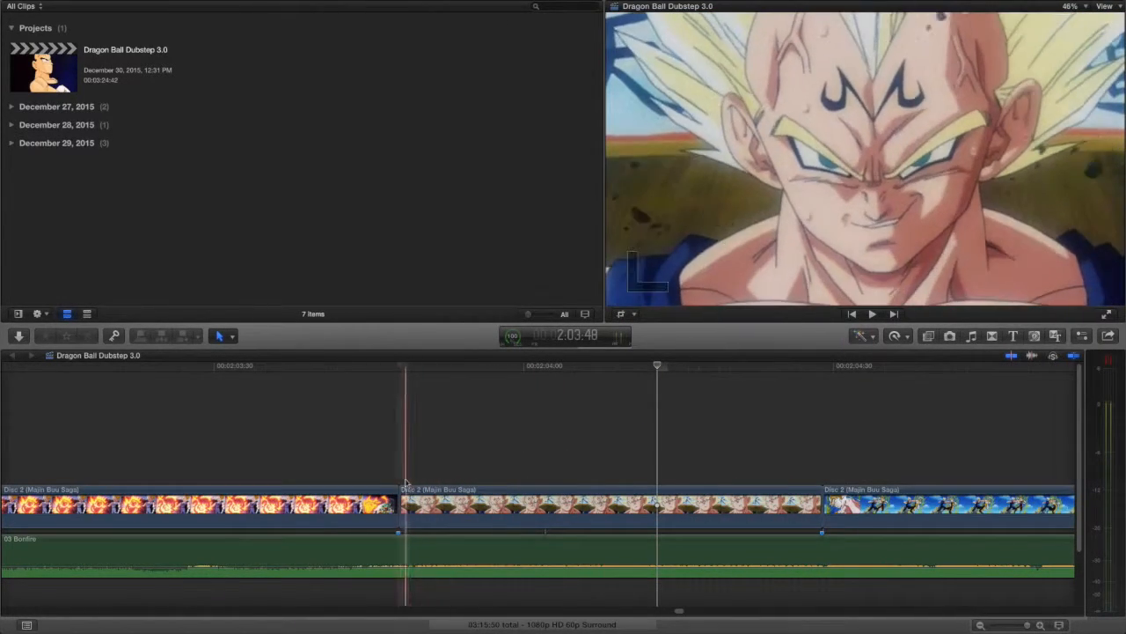
pyautogui.click(842, 422)
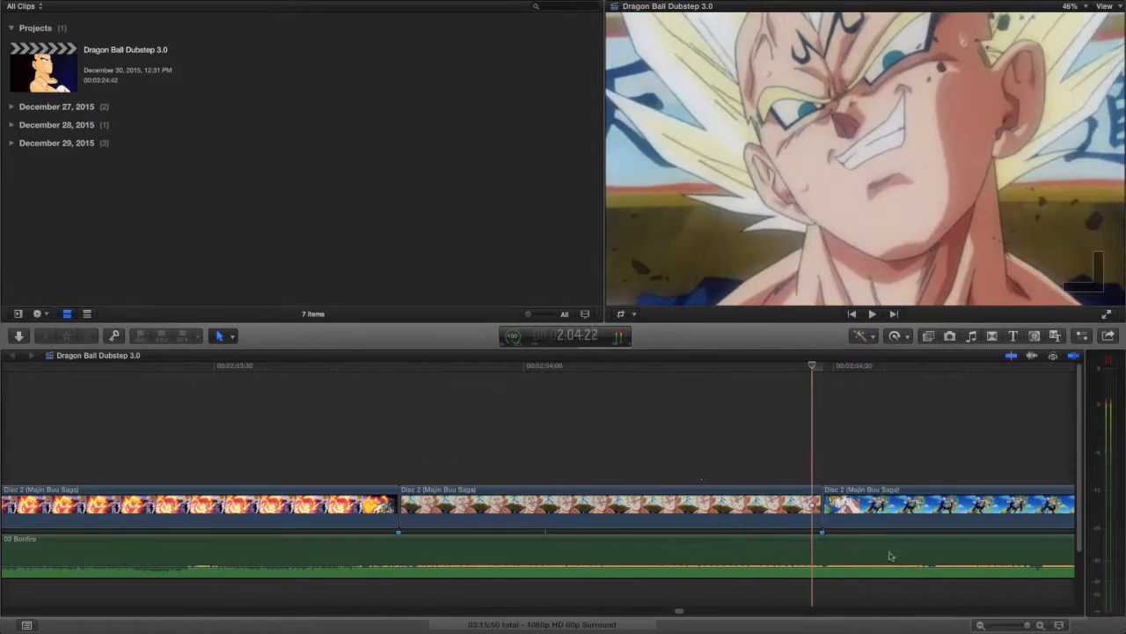
# - Play the fight clips after the grinning close-up, from about 2:05 to 2:06:33, and skim ahead to 2:10:57
pyautogui.click(979, 625)
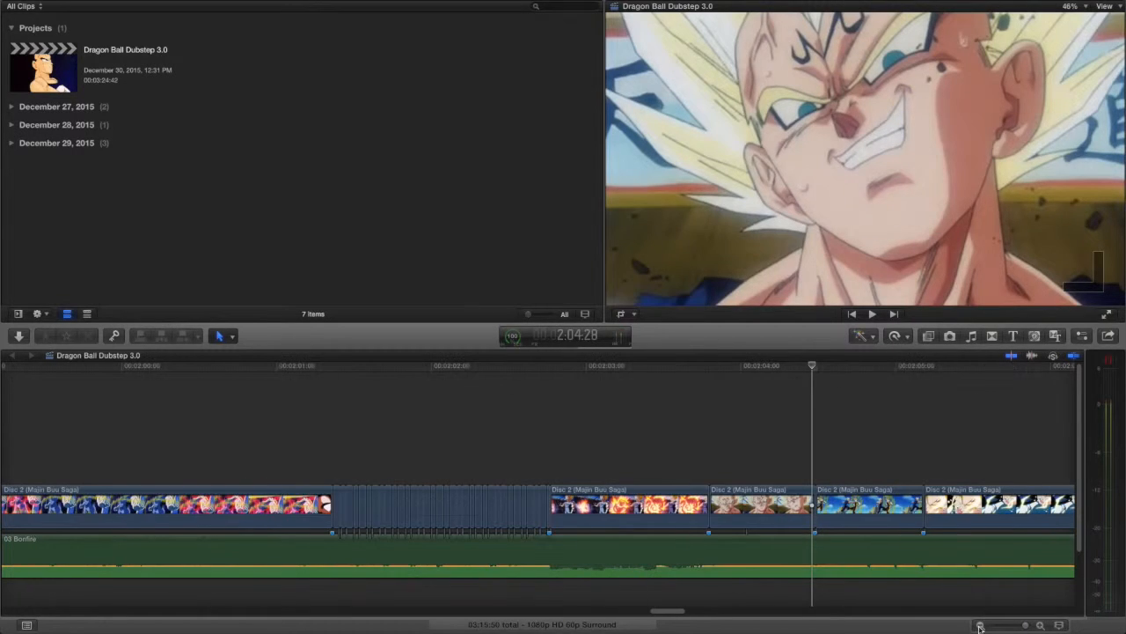
pyautogui.hscroll(5, 656, 461)
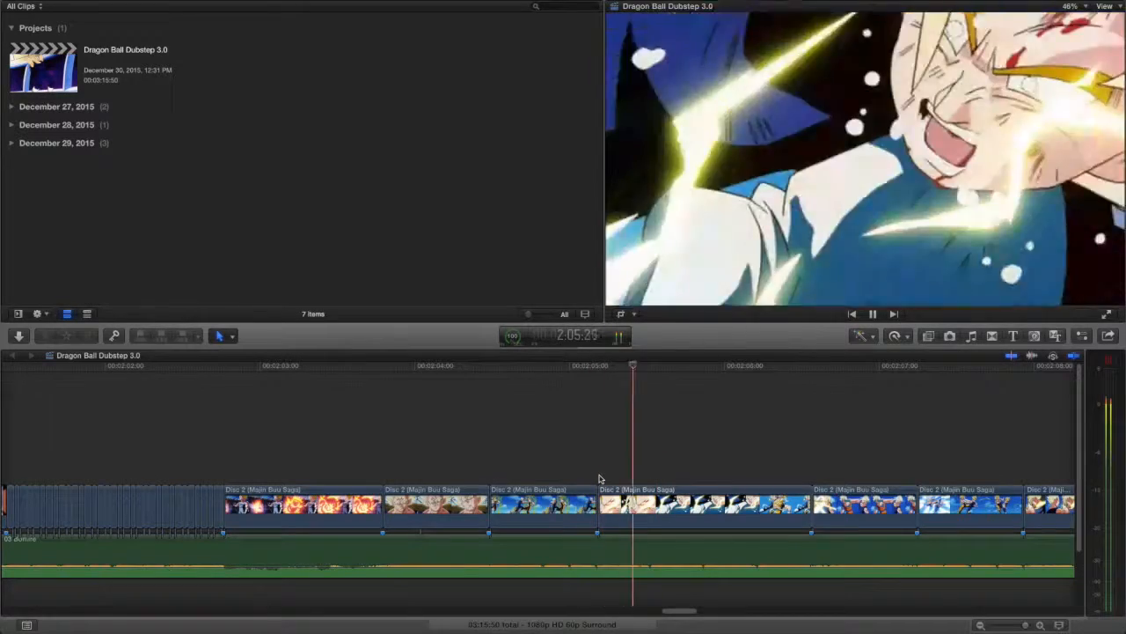
pyautogui.hscroll(5, 647, 473)
pyautogui.press('space')
pyautogui.hscroll(5, 654, 475)
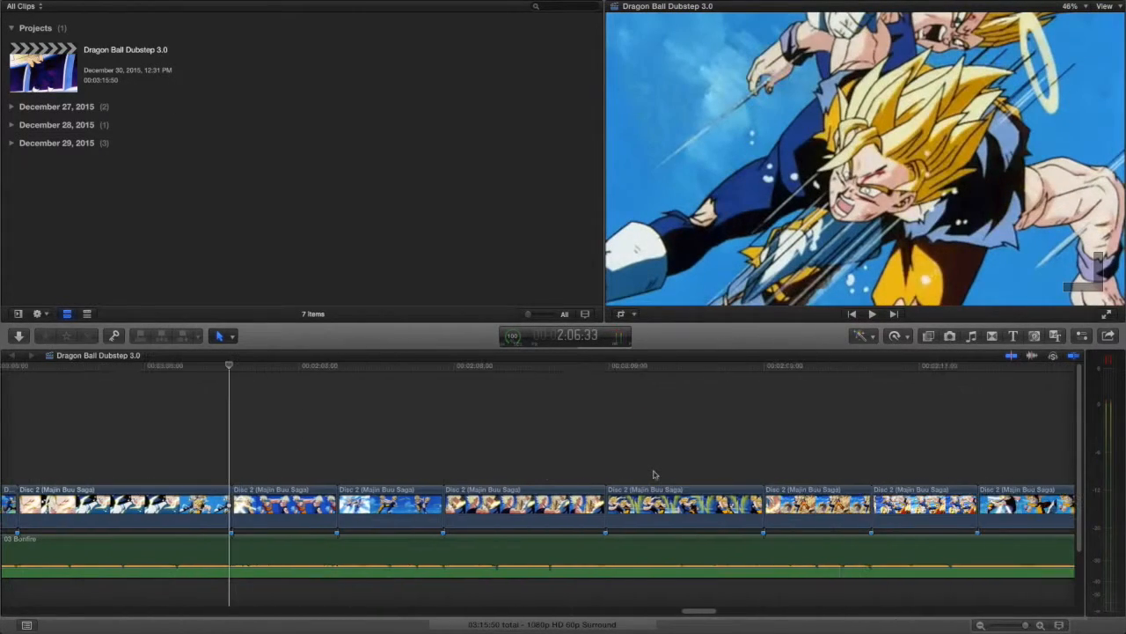
pyautogui.press('space')
pyautogui.hscroll(6, 670, 468)
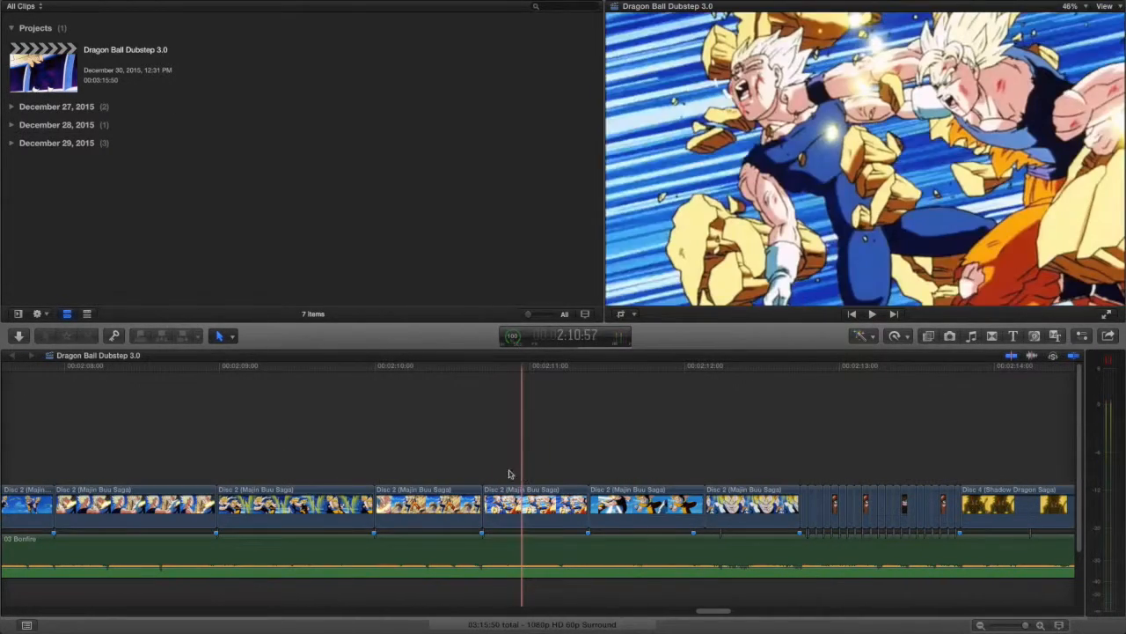
pyautogui.hscroll(-2, 287, 460)
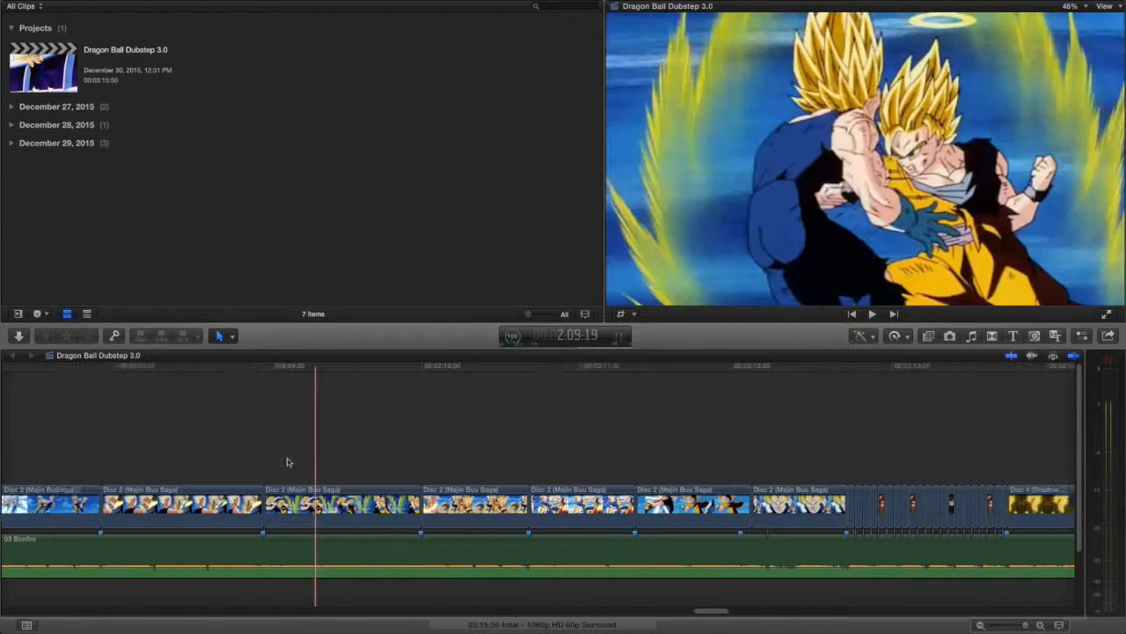
# - Select the close-combat punching clip starting at 2:08:59, play it through, and check its retiming bar
pyautogui.click(1039, 625)
pyautogui.hscroll(2, 450, 489)
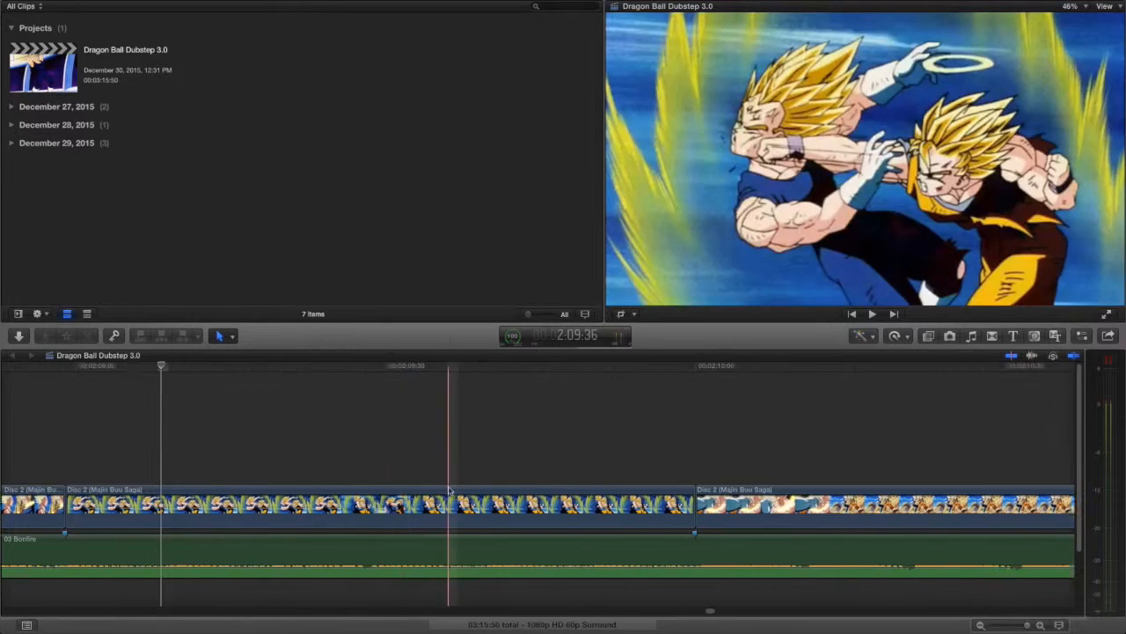
pyautogui.hscroll(-3, 450, 491)
pyautogui.click(300, 498)
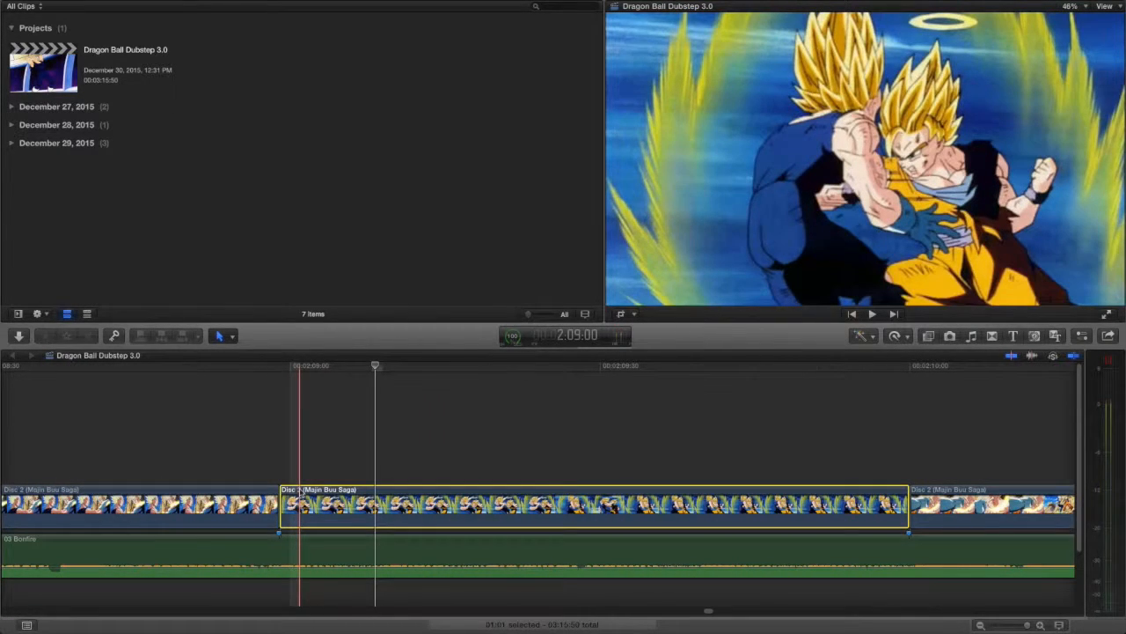
pyautogui.hscroll(-1, 300, 495)
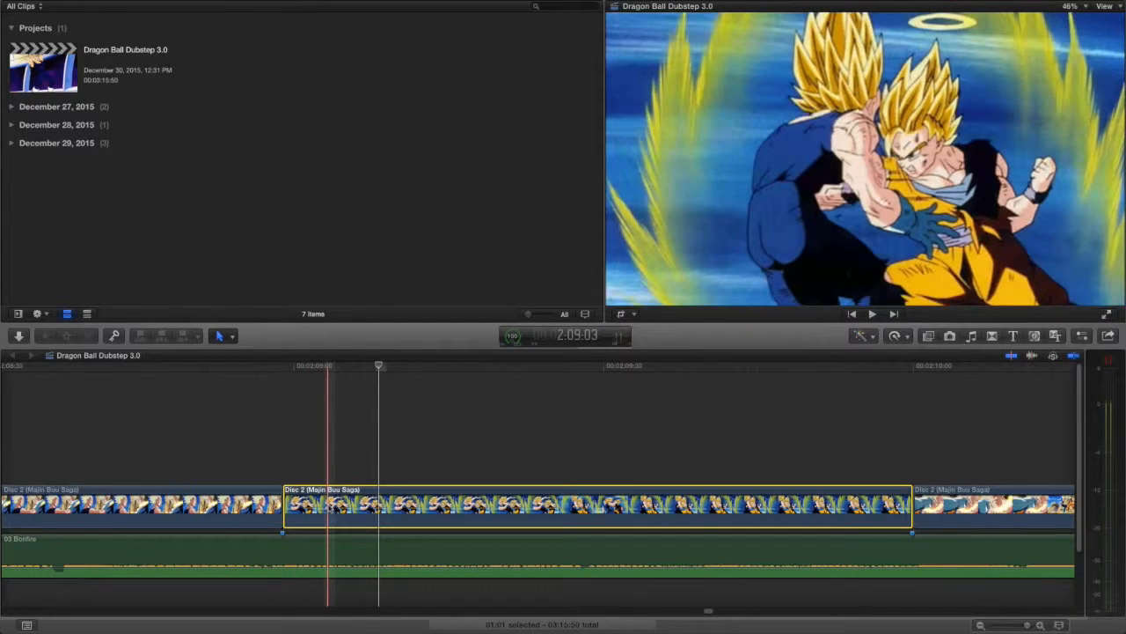
pyautogui.press('space')
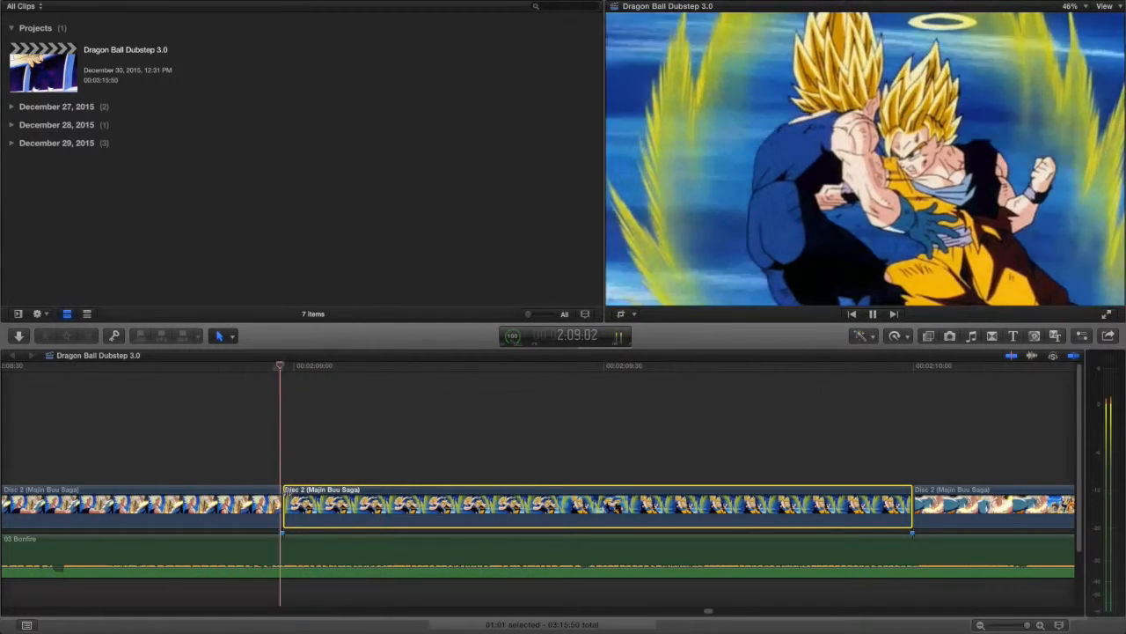
pyautogui.press('space')
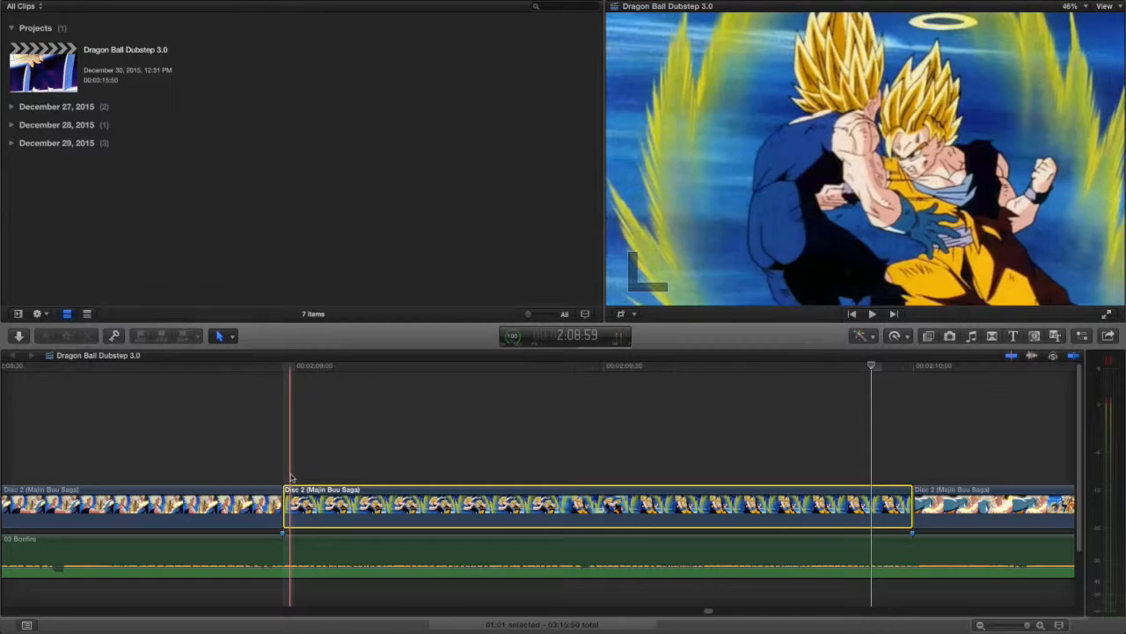
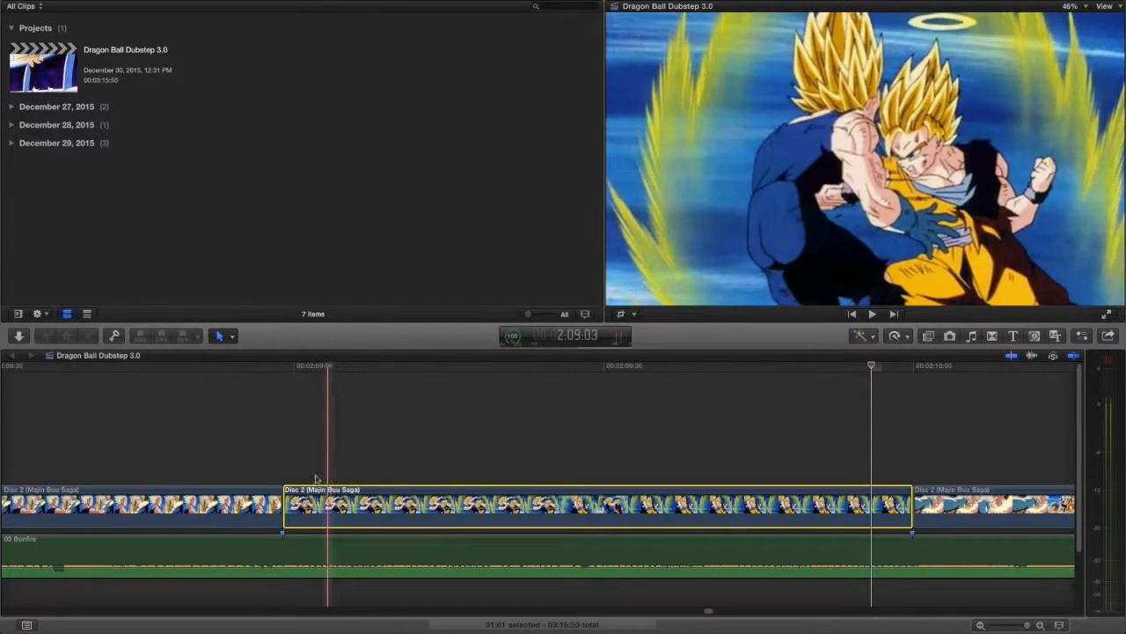
pyautogui.press('super+r')
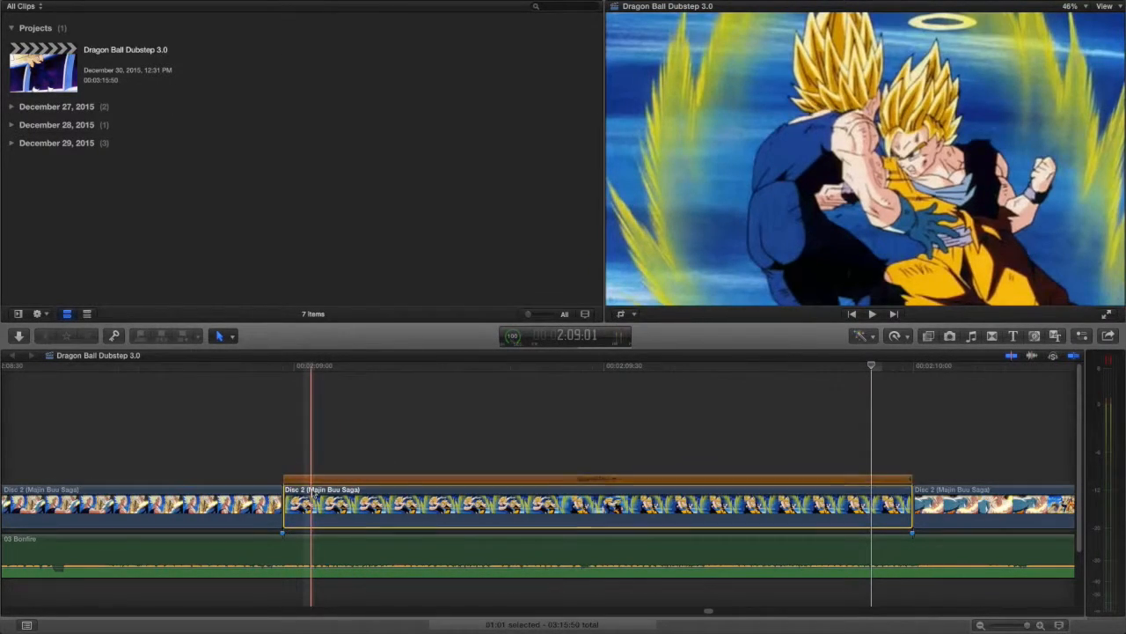
pyautogui.press('super+r')
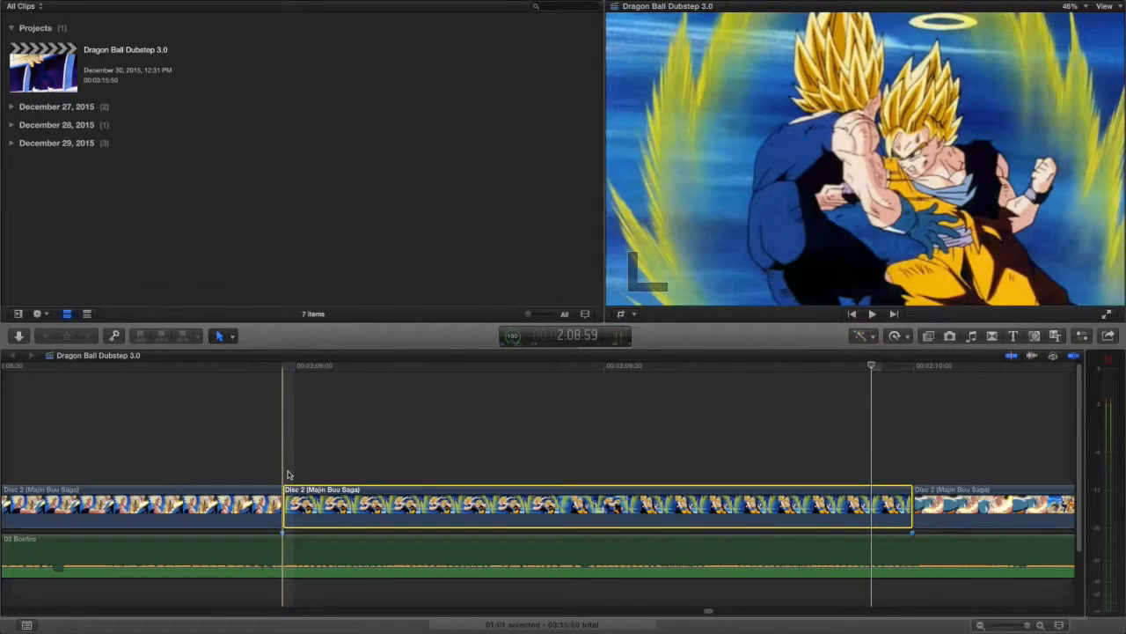
# - Step frame by frame through the opening of the punching clip, around 2:09:00 to 2:09:03
pyautogui.click(287, 475)
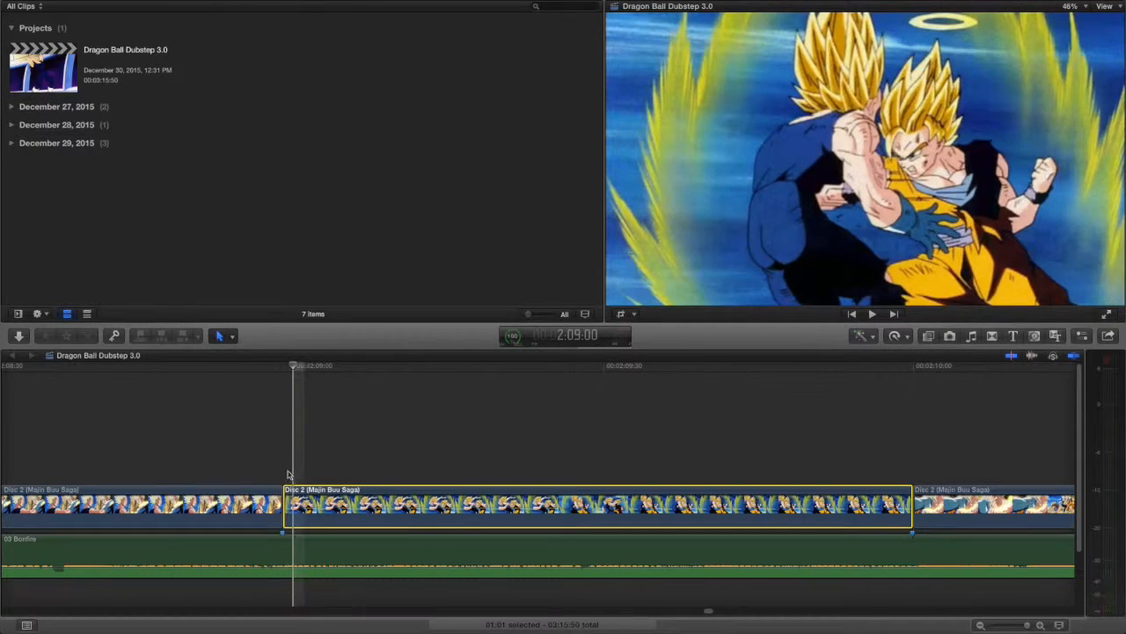
pyautogui.press('Left')
pyautogui.press('Left')
pyautogui.press('Right')
pyautogui.press('Right')
pyautogui.press('Right')
pyautogui.press('Right')
pyautogui.press('Right')
pyautogui.press('Right')
pyautogui.press('Left')
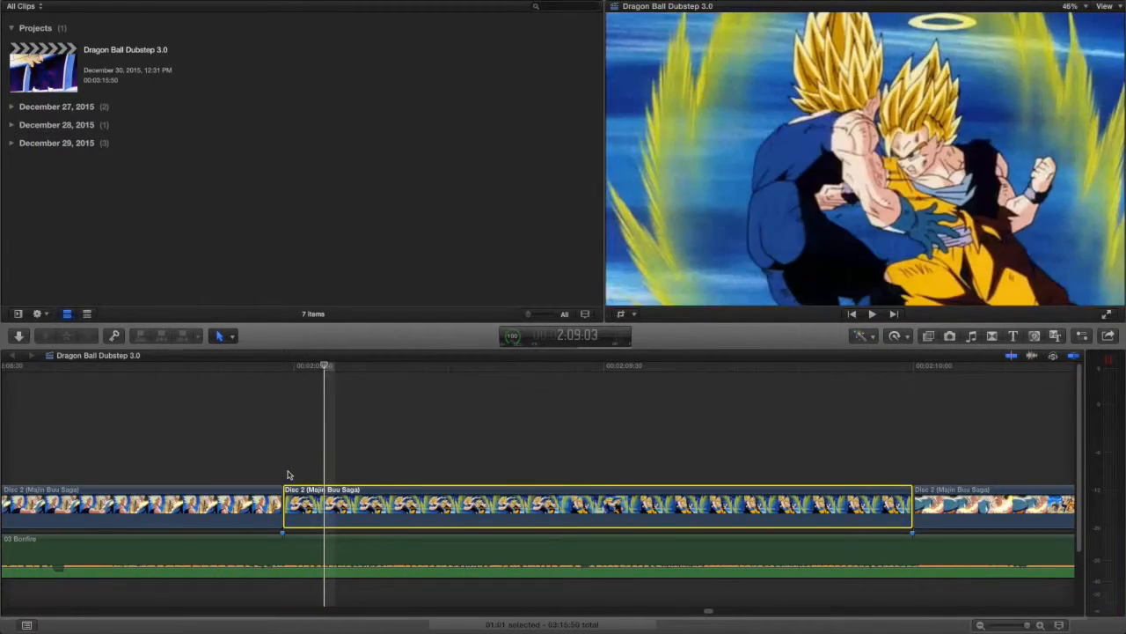
# - Compare neighbouring frames of the punching clip from 2:09:03 onward, continuing to 2:09:55 near its end
pyautogui.press('Right')
pyautogui.press('Left')
pyautogui.press('Right')
pyautogui.press('Left')
pyautogui.press('j')
pyautogui.press('Left')
pyautogui.press('Right')
pyautogui.press('Left')
pyautogui.press('Right')
pyautogui.press('Right')
pyautogui.press('space')
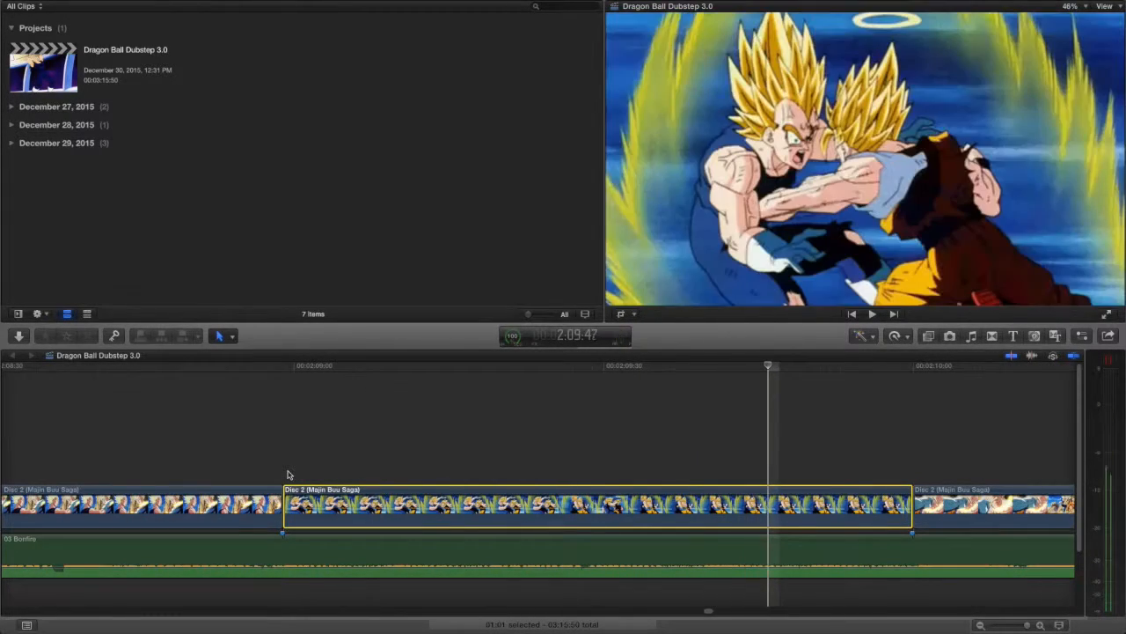
pyautogui.press('Right')
pyautogui.press('Left')
pyautogui.press('Left')
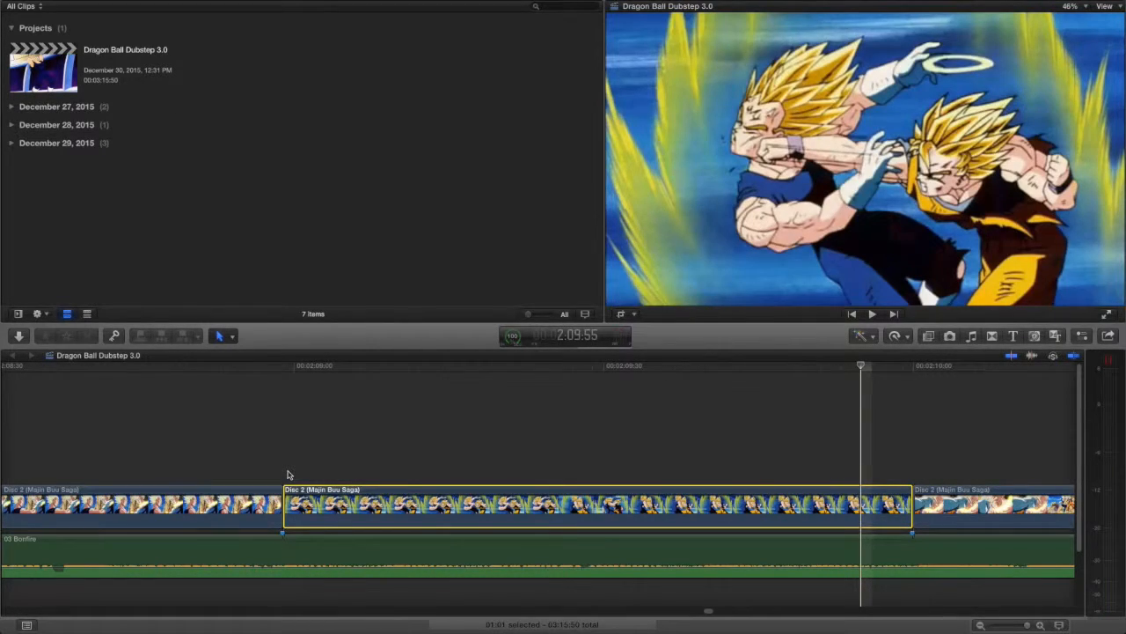
# - Re-examine the first half of the punching clip frame by frame, from 2:09:04 to 2:09:22
pyautogui.press('space')
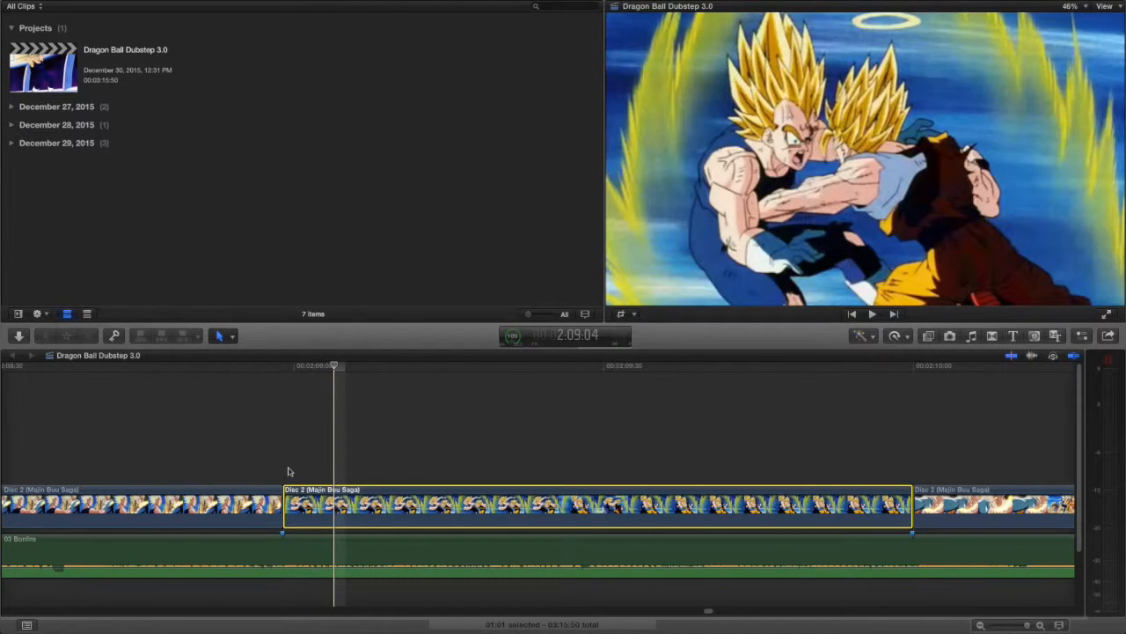
pyautogui.press('j')
pyautogui.press('Right')
pyautogui.press('space')
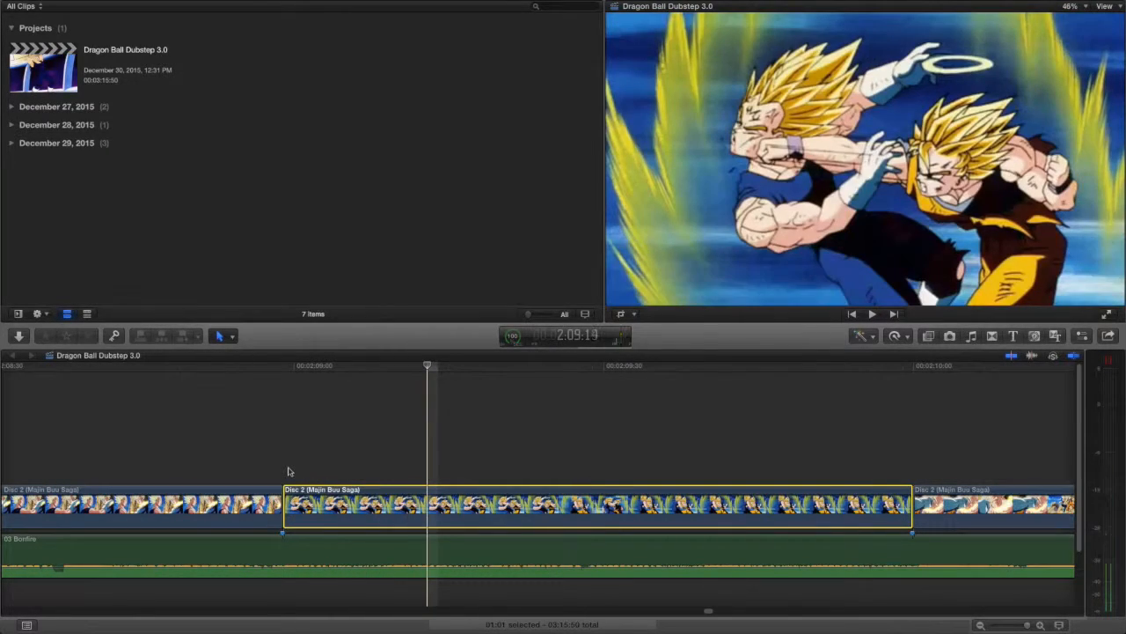
pyautogui.press('Right')
pyautogui.press('Right')
pyautogui.press('Right')
pyautogui.press('Left')
pyautogui.press('Left')
pyautogui.press('Left')
pyautogui.press('Right')
pyautogui.press('Right')
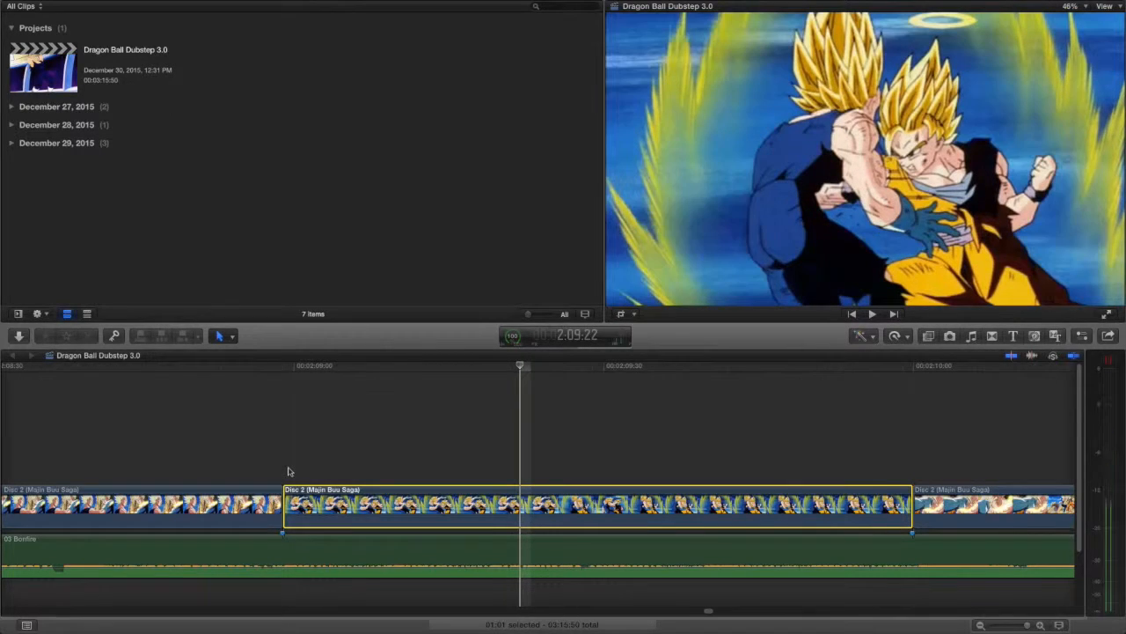
# - Replay the punching clip from its start at 2:08:59 to watch its motion against the Bonfire track
pyautogui.press('space')
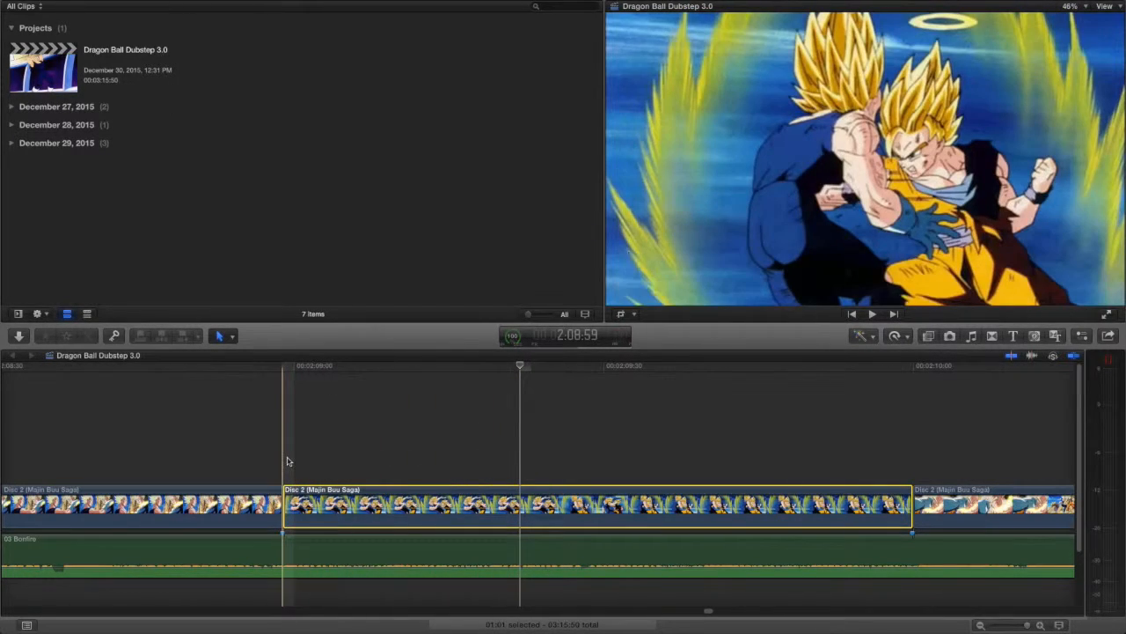
pyautogui.press('space')
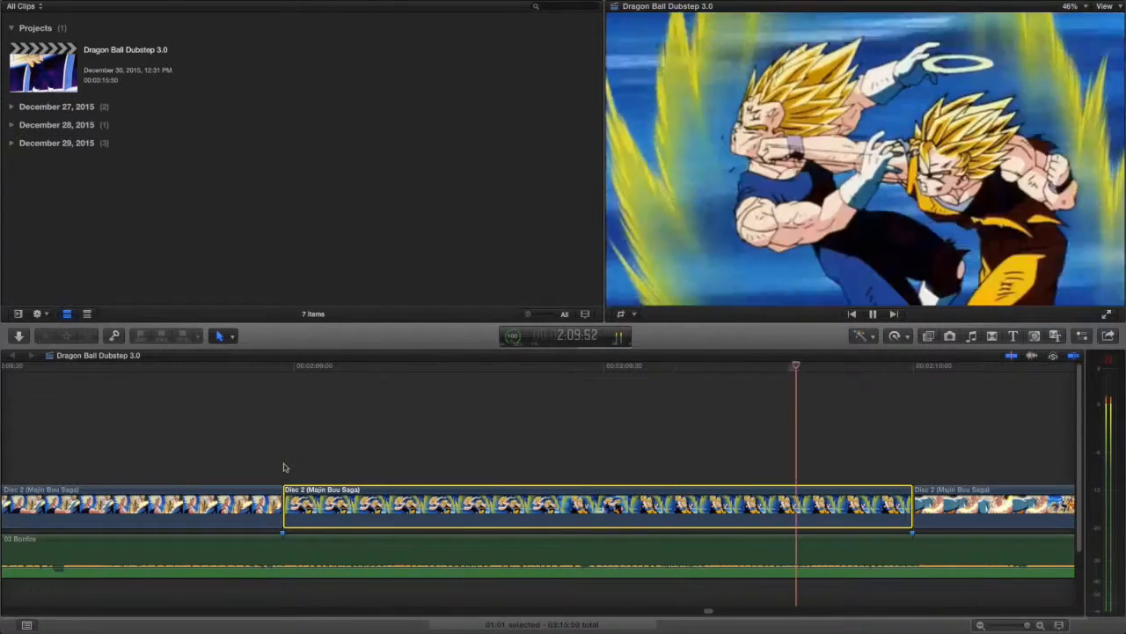
pyautogui.press('space')
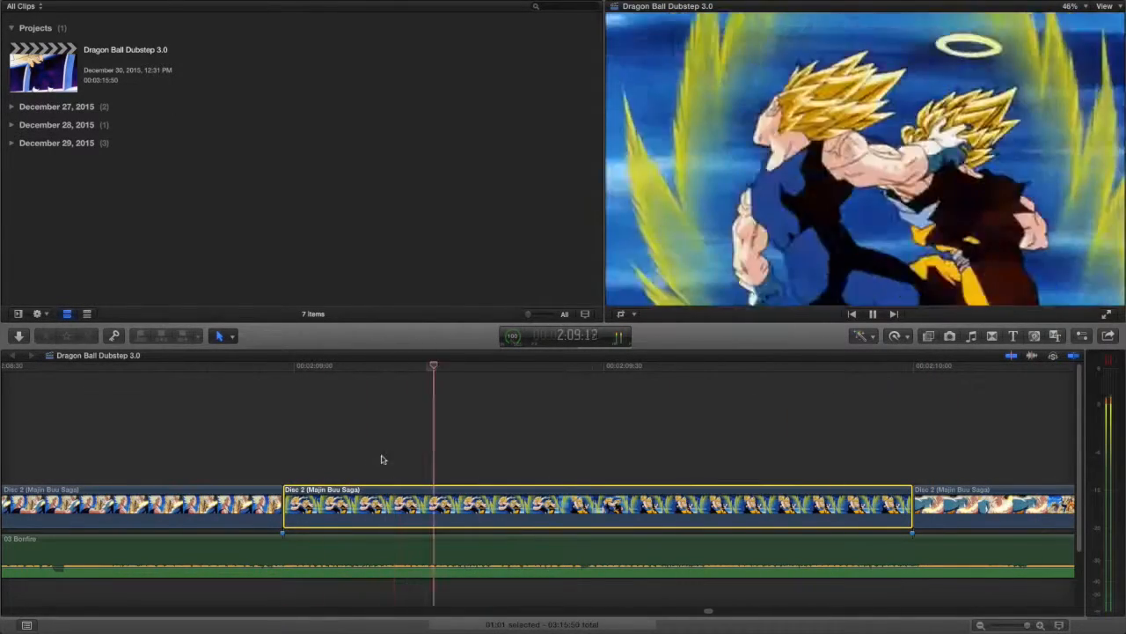
pyautogui.press('space')
# - Examine the run of alternating short eye close-up clips from 2:12:45, stepping through its first frames
pyautogui.click(979, 625)
pyautogui.hscroll(10, 626, 476)
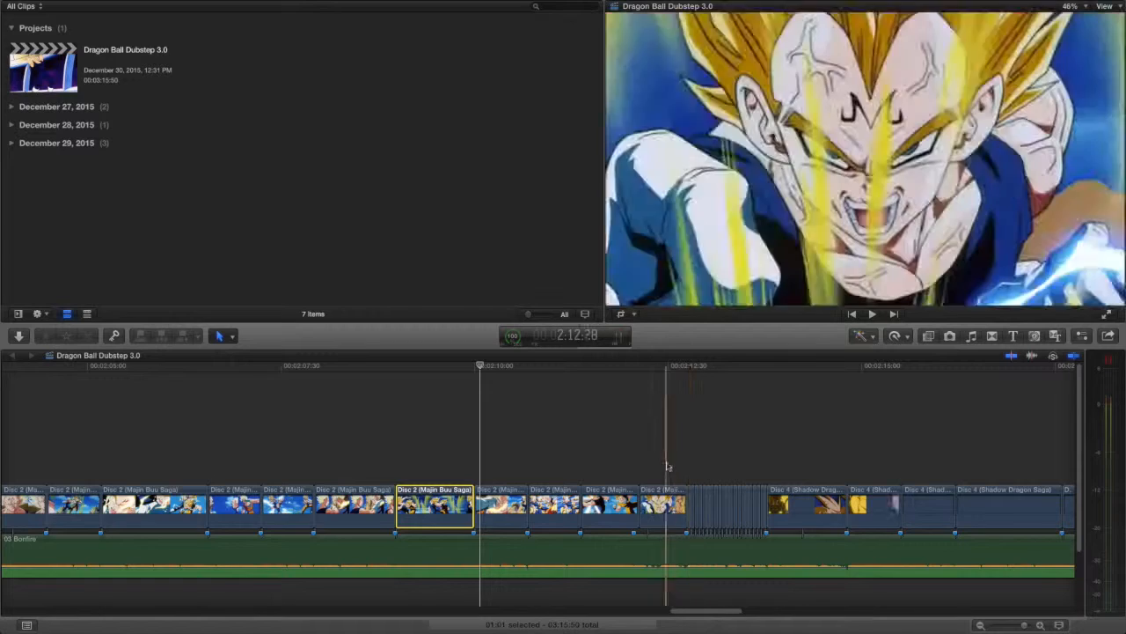
pyautogui.click(1042, 626)
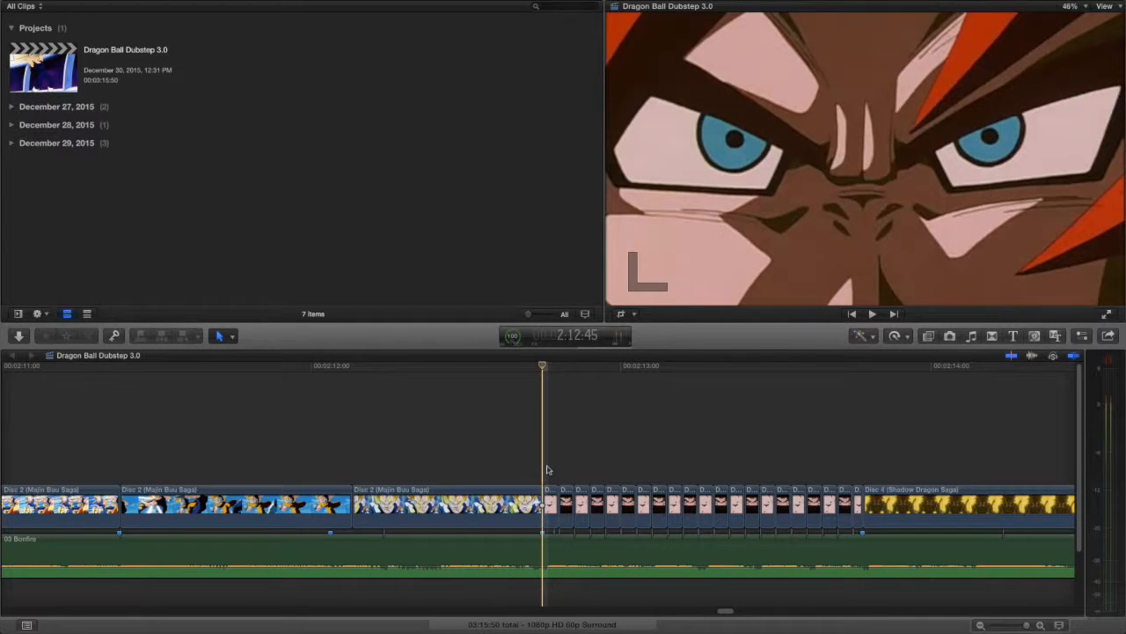
pyautogui.press('space')
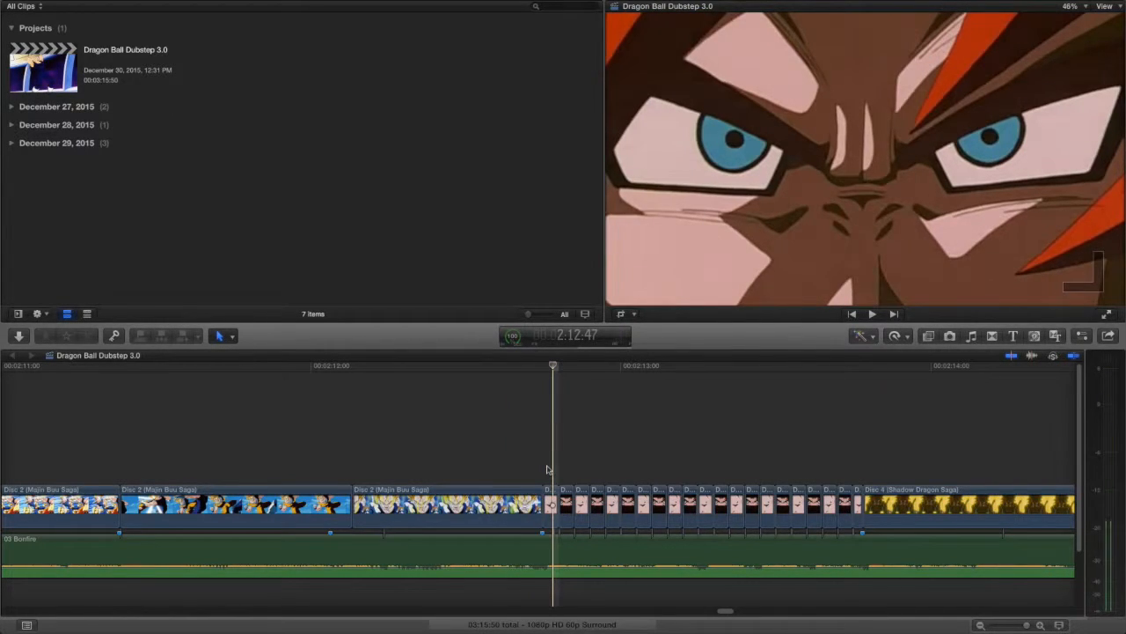
pyautogui.press('Left')
pyautogui.press('Left')
pyautogui.press('Left')
pyautogui.press('Left')
pyautogui.press('Left')
pyautogui.press('Left')
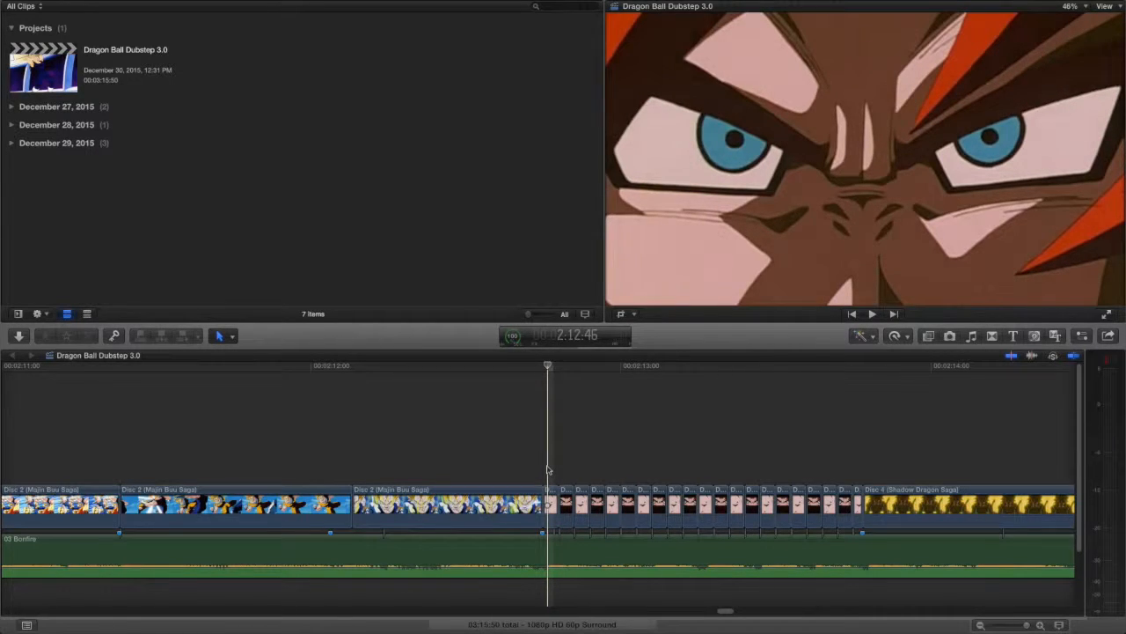
pyautogui.press('space')
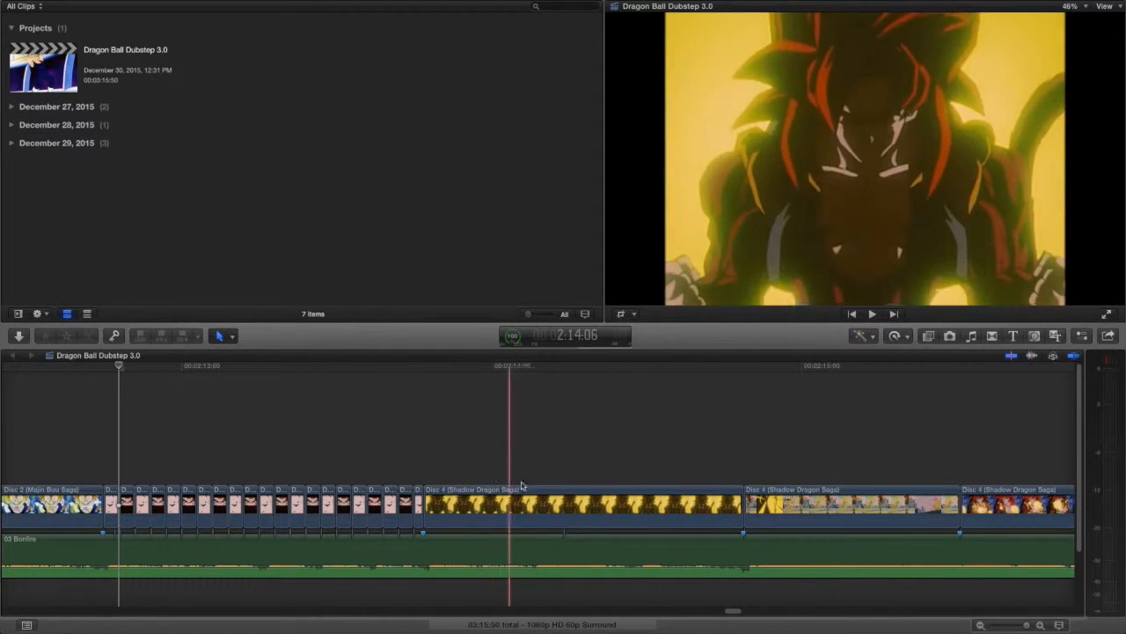
# - Select the golden silhouette clip after the eye close-ups and open its crop controls at 2:14:15
pyautogui.hscroll(3, 615, 473)
pyautogui.hscroll(-5, 493, 458)
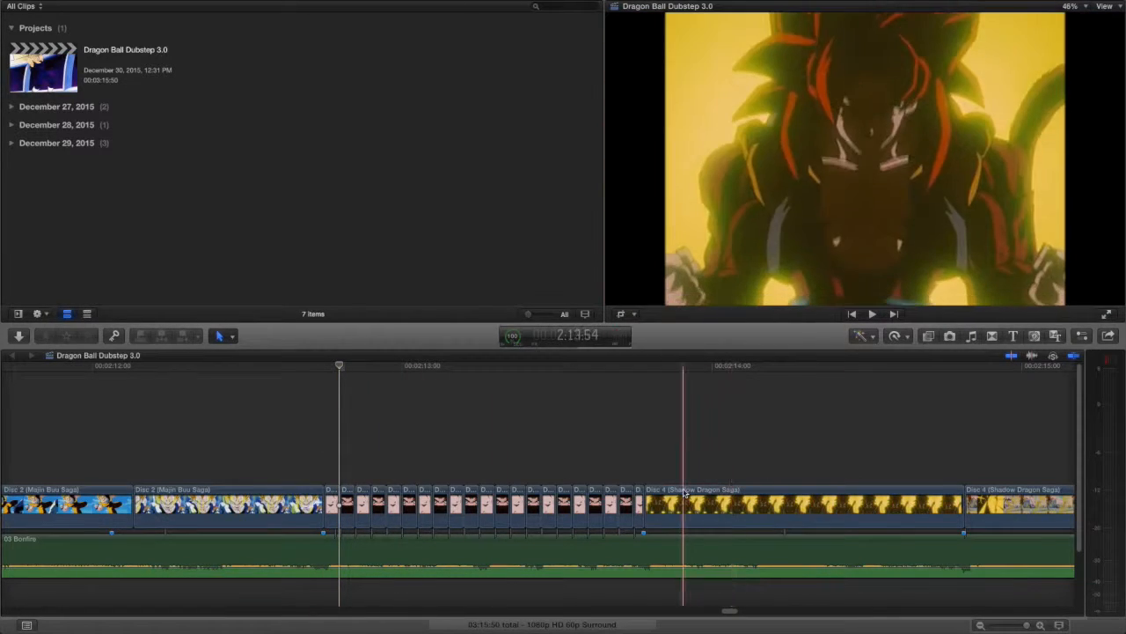
pyautogui.hscroll(5, 685, 491)
pyautogui.click(587, 505)
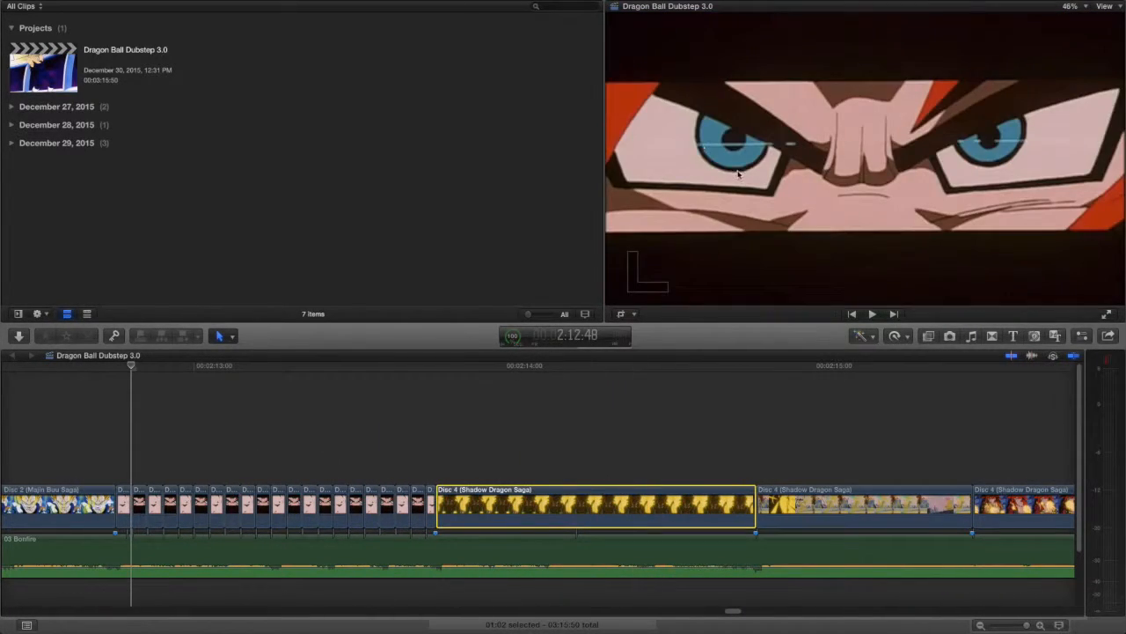
pyautogui.click(585, 471)
pyautogui.click(582, 496)
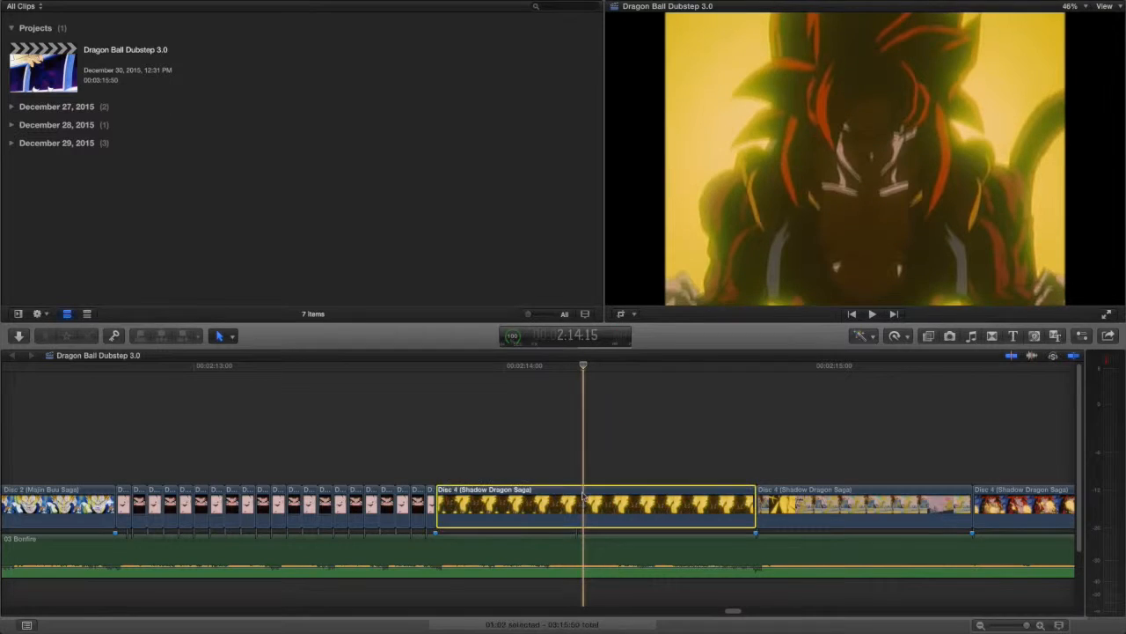
pyautogui.rightClick(736, 187)
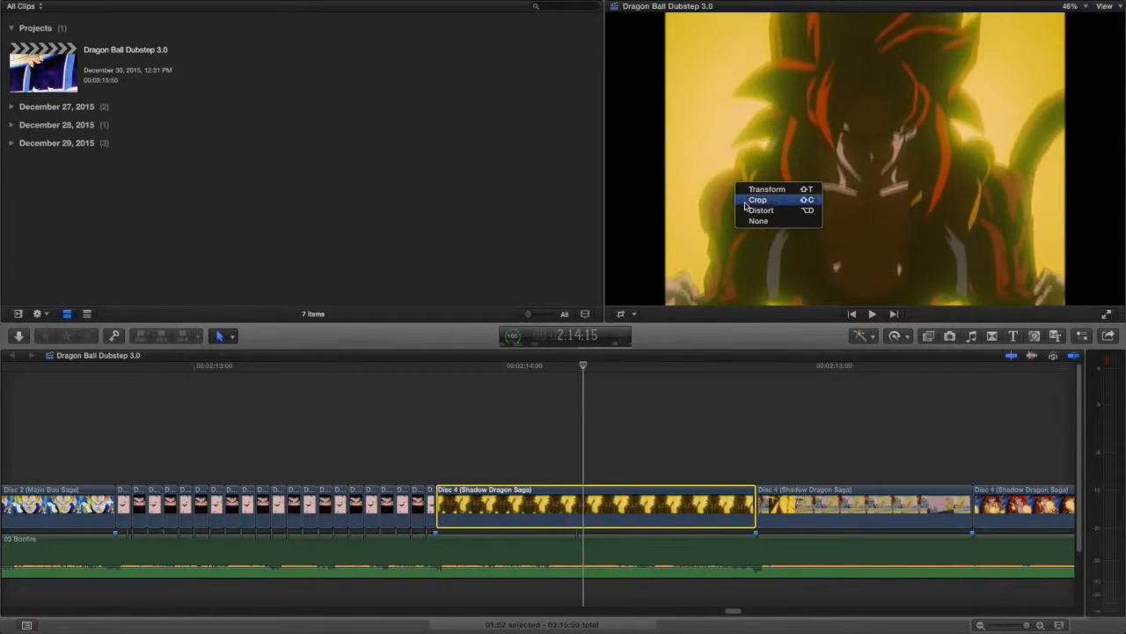
pyautogui.click(753, 202)
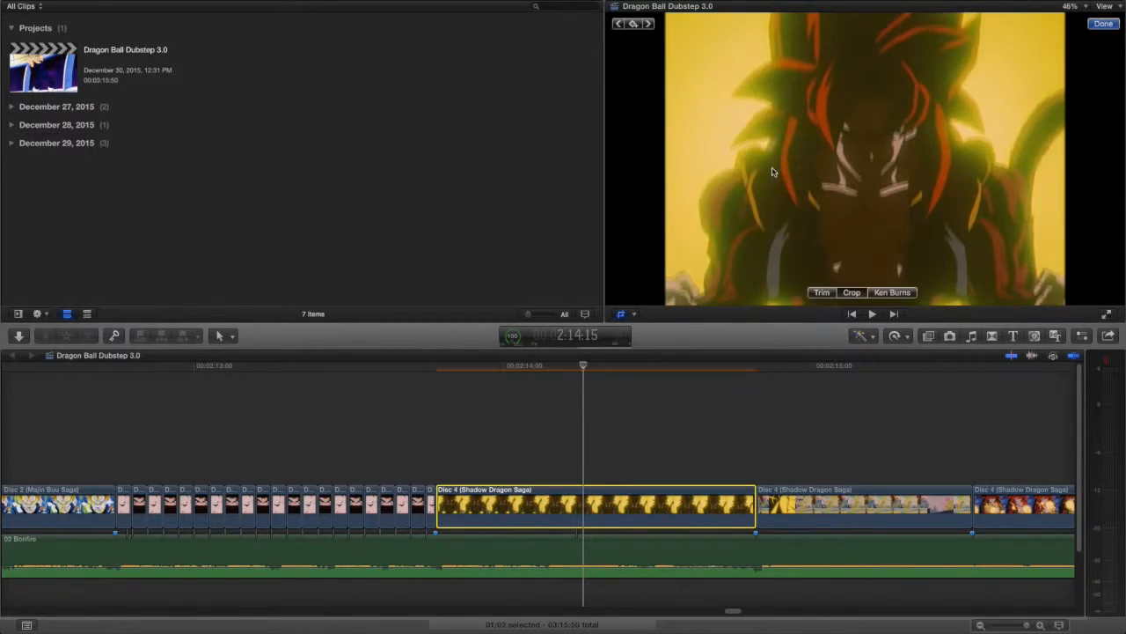
# - Switch the golden silhouette clip's crop to Trim and shift its picture slightly down and to the left
pyautogui.rightClick(754, 177)
pyautogui.click(736, 174)
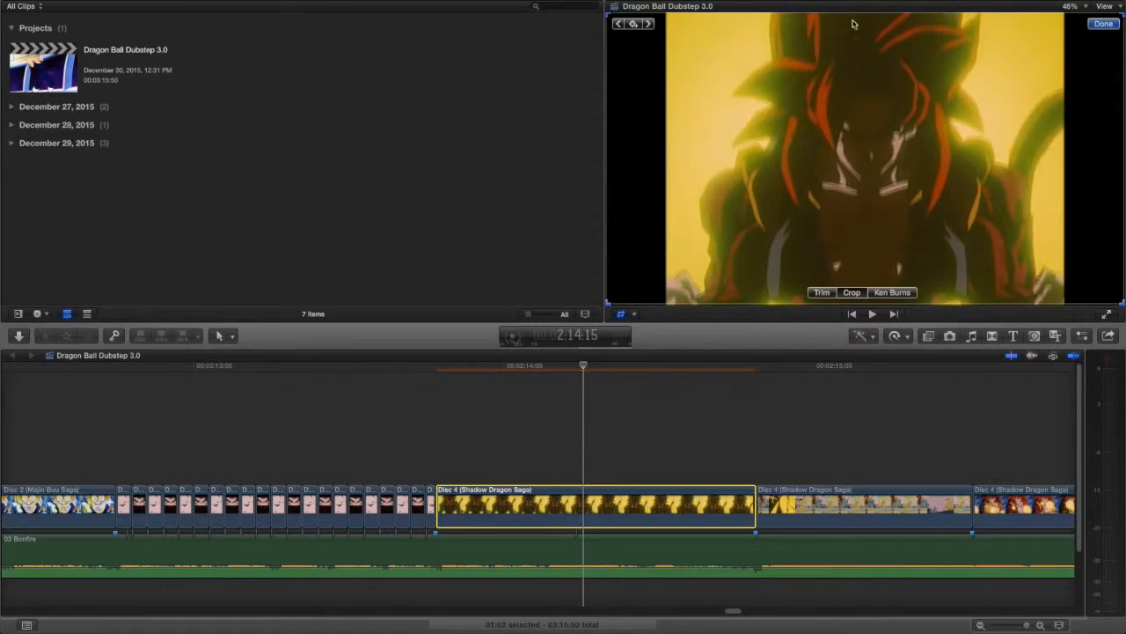
pyautogui.rightClick(812, 133)
pyautogui.click(840, 147)
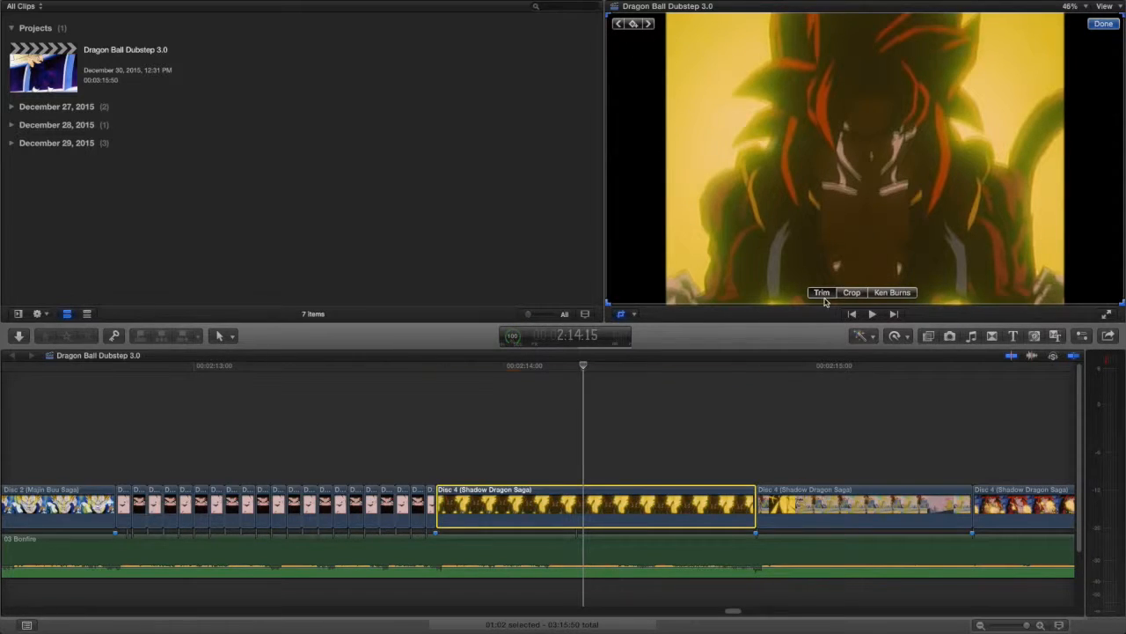
pyautogui.rightClick(757, 146)
pyautogui.click(786, 158)
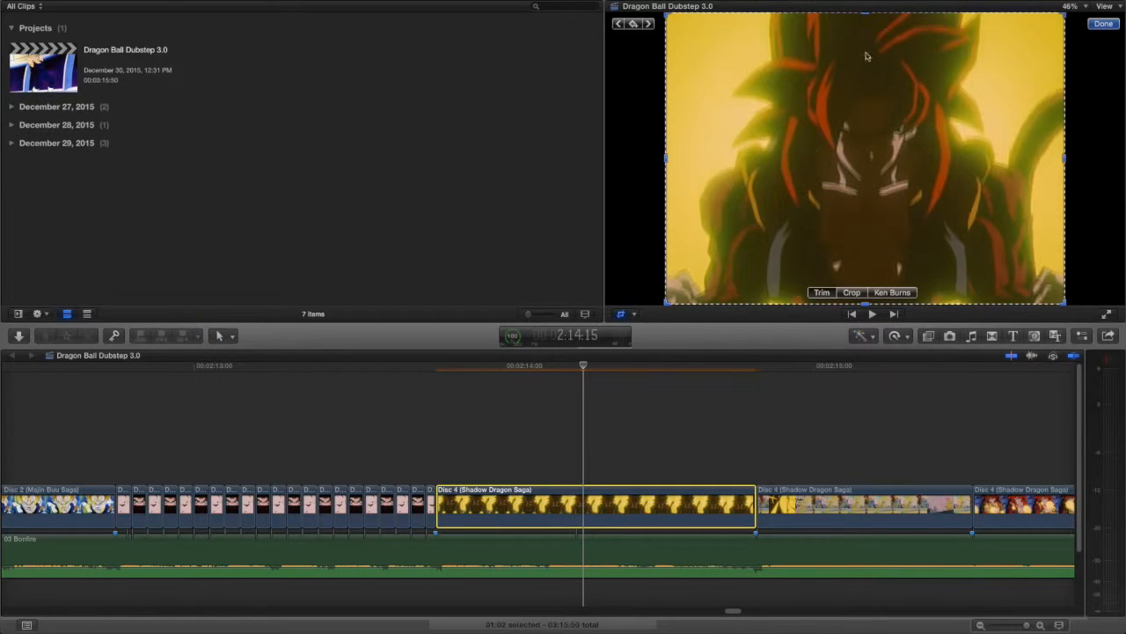
pyautogui.moveTo(865, 26)
pyautogui.mouseDown()
pyautogui.moveTo(863, 118)
pyautogui.moveTo(858, 24)
pyautogui.moveTo(858, 34)
pyautogui.mouseUp()
pyautogui.click(590, 474)
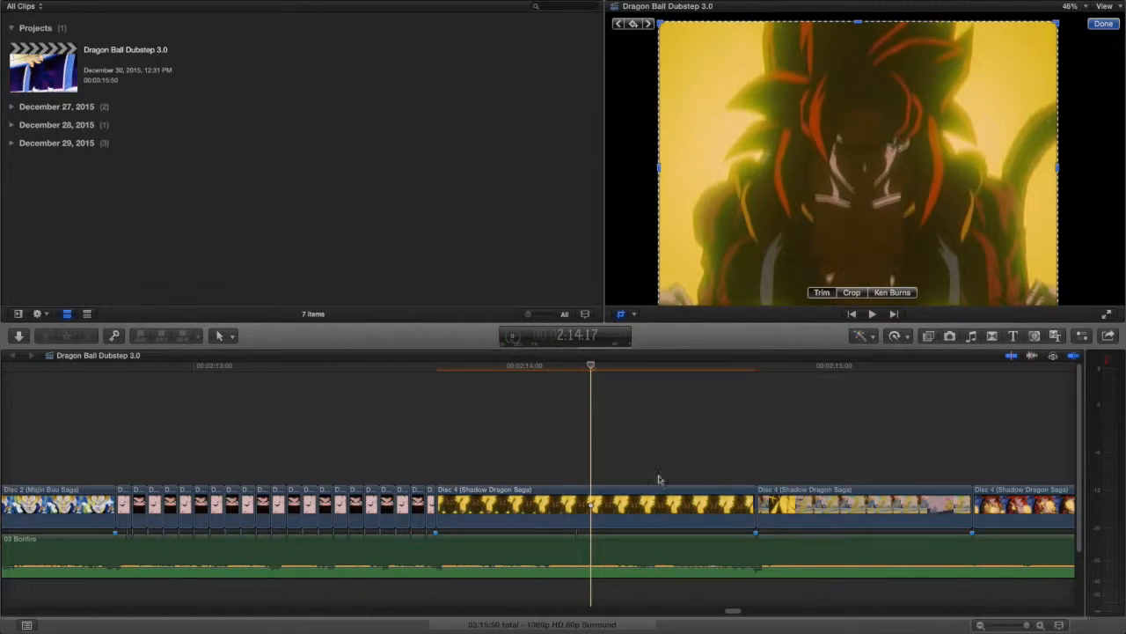
# - Compare the golden silhouette clip's framing with the following yellow aura clip, and close the crop controls
pyautogui.click(764, 476)
pyautogui.click(804, 474)
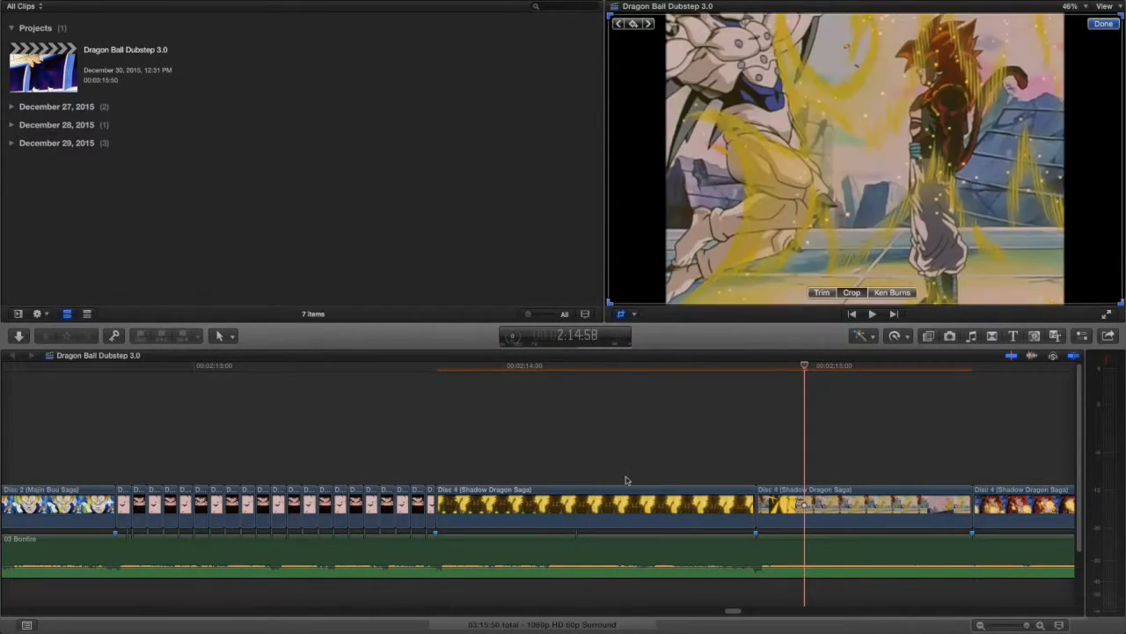
pyautogui.click(626, 477)
pyautogui.click(849, 470)
pyautogui.click(633, 465)
pyautogui.click(786, 447)
pyautogui.hscroll(5, 814, 454)
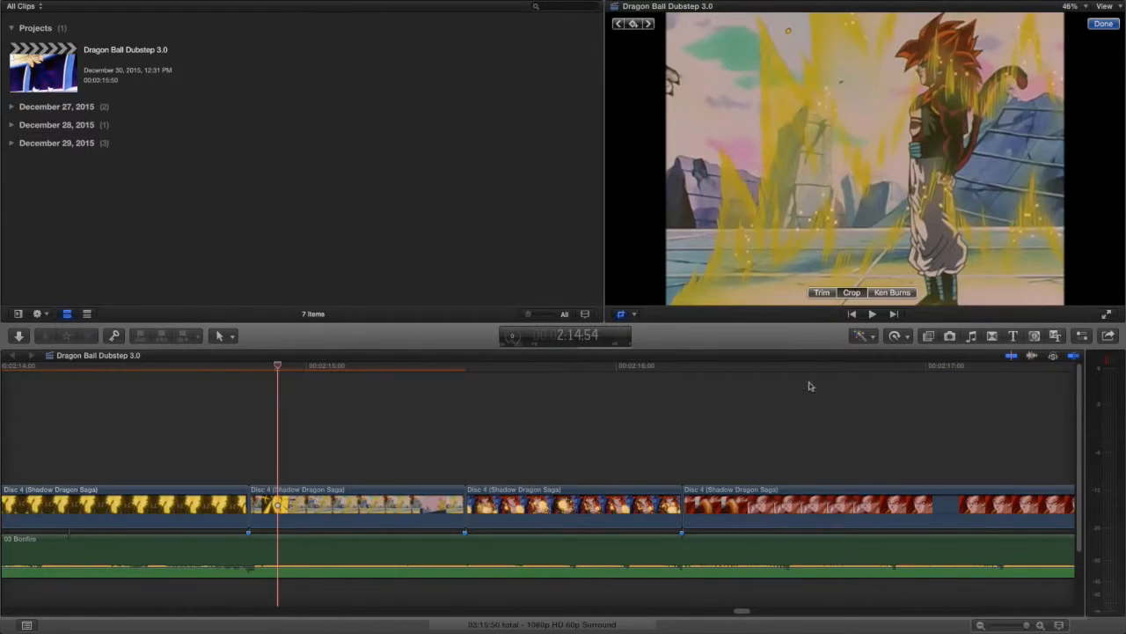
pyautogui.click(1104, 23)
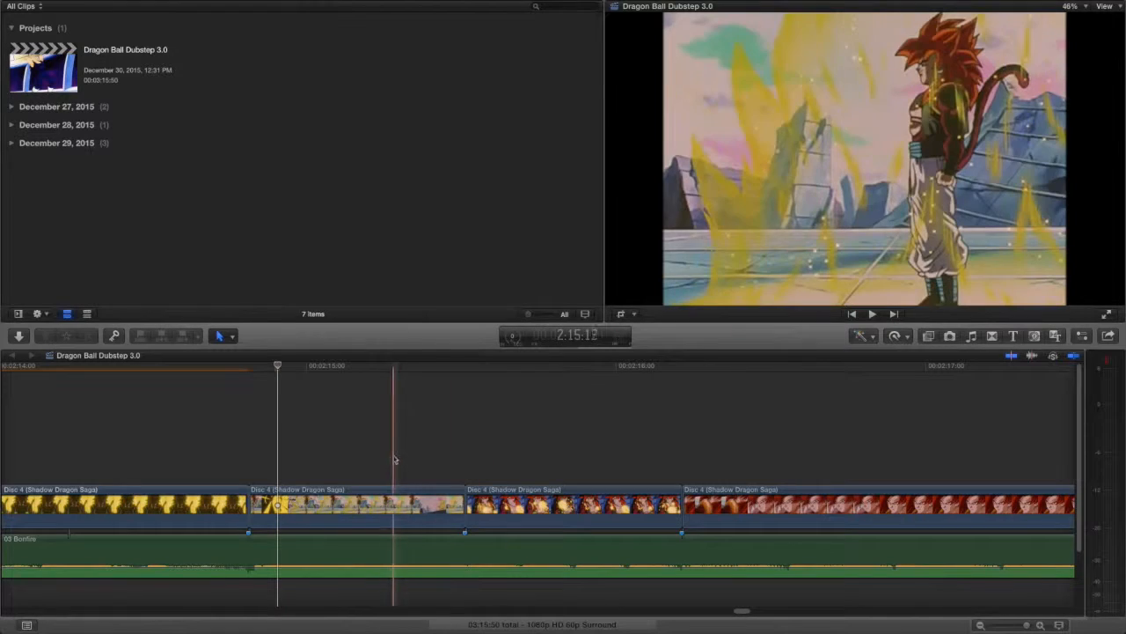
# - Crop the sparking hit clip at 2:15:45 in Crop mode so its picture fills the frame without side bars
pyautogui.click(539, 469)
pyautogui.click(541, 500)
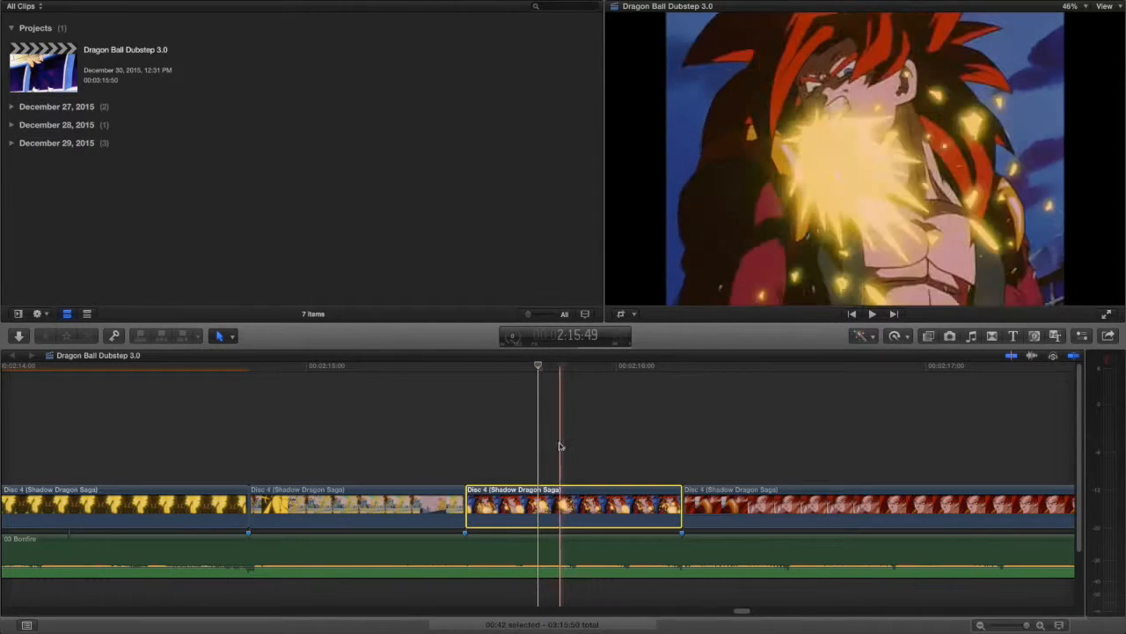
pyautogui.rightClick(814, 64)
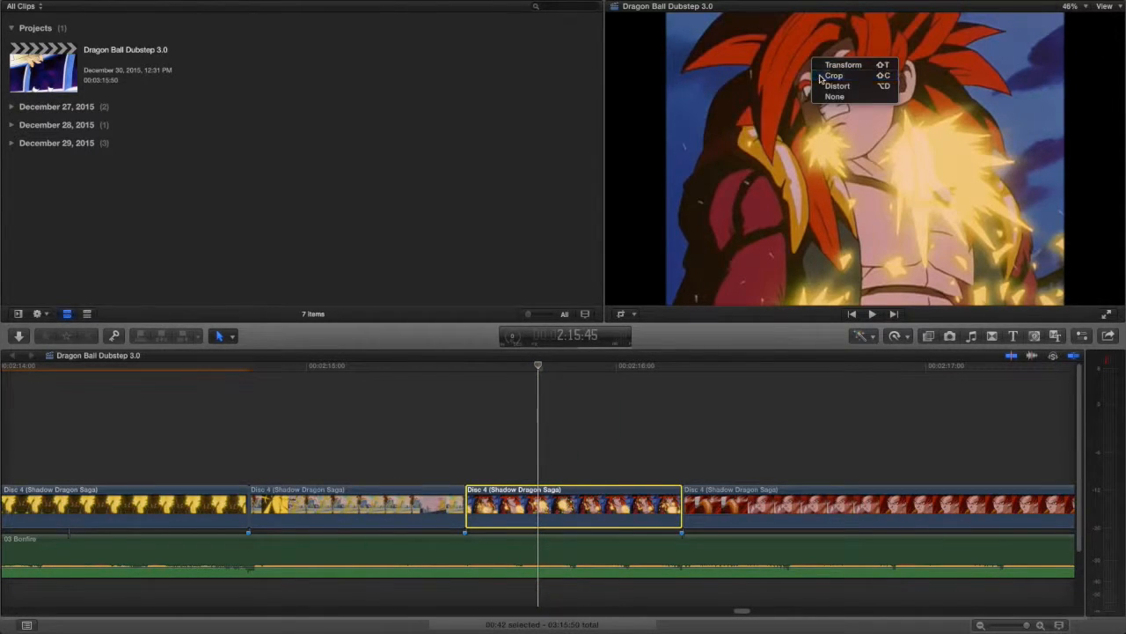
pyautogui.click(833, 76)
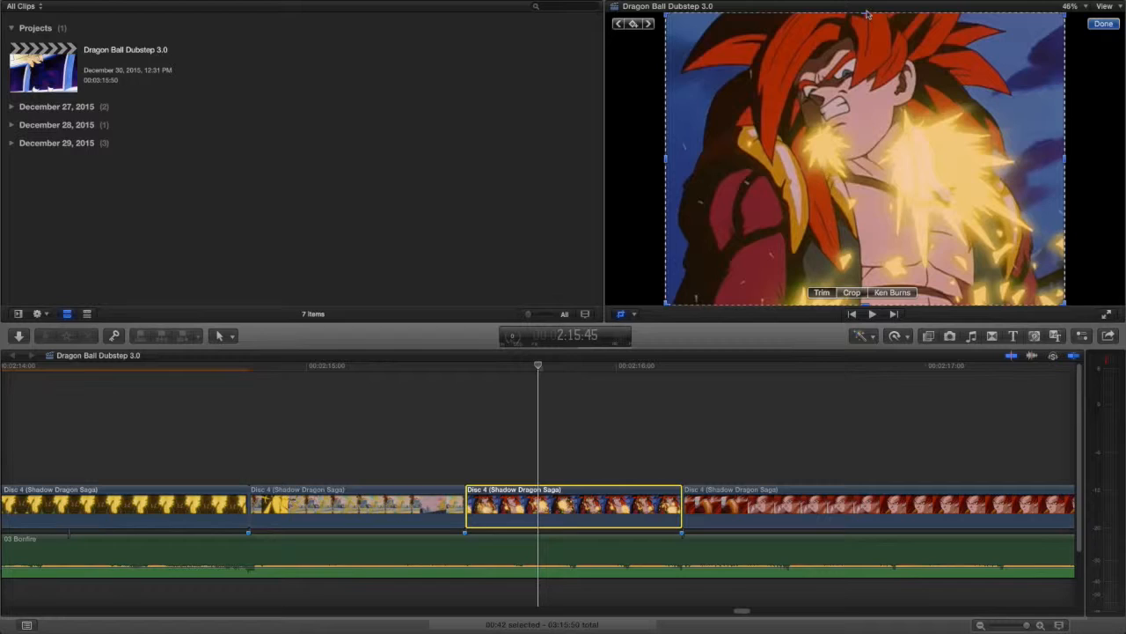
pyautogui.moveTo(866, 306)
pyautogui.mouseDown()
pyautogui.moveTo(856, 158)
pyautogui.moveTo(850, 318)
pyautogui.mouseUp()
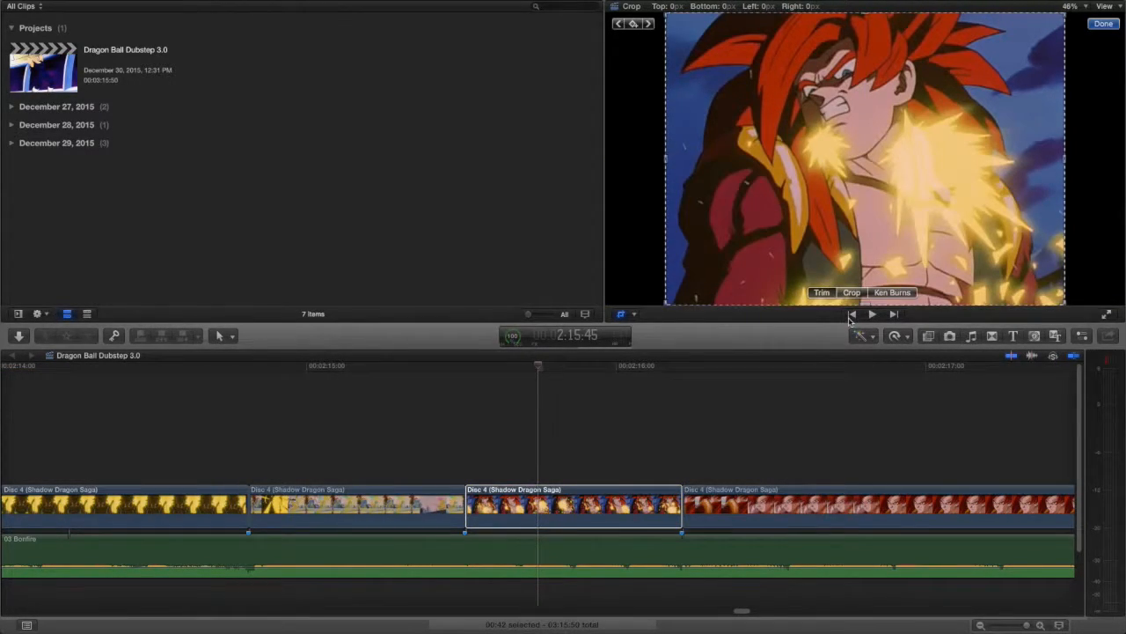
pyautogui.click(852, 294)
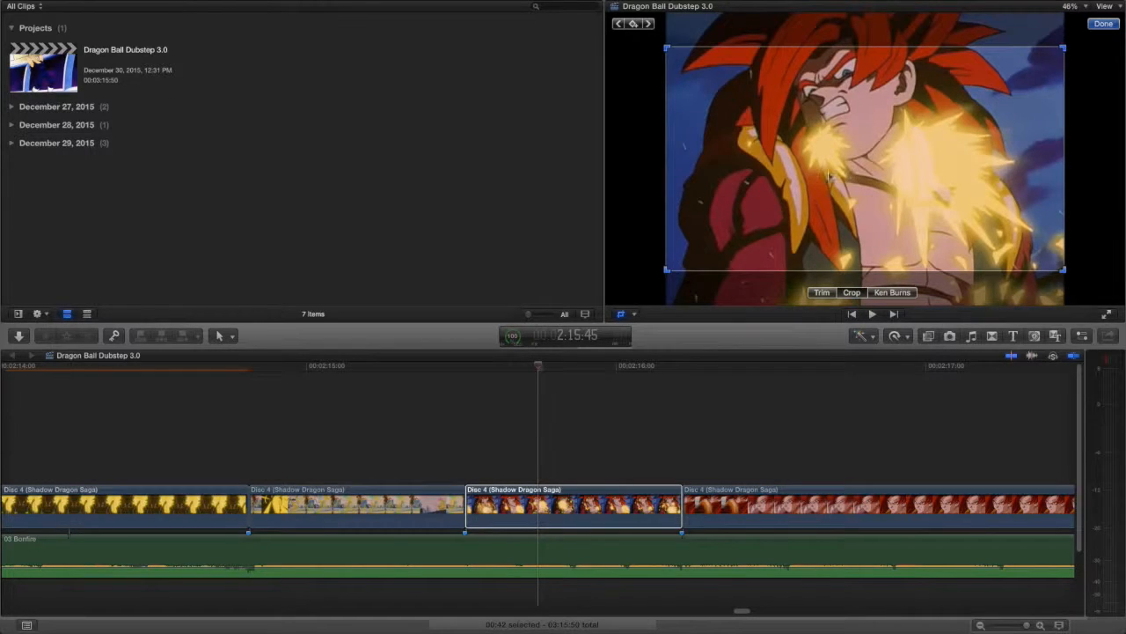
pyautogui.moveTo(836, 143)
pyautogui.mouseDown()
pyautogui.moveTo(836, 125)
pyautogui.moveTo(840, 143)
pyautogui.mouseUp()
pyautogui.click(1096, 25)
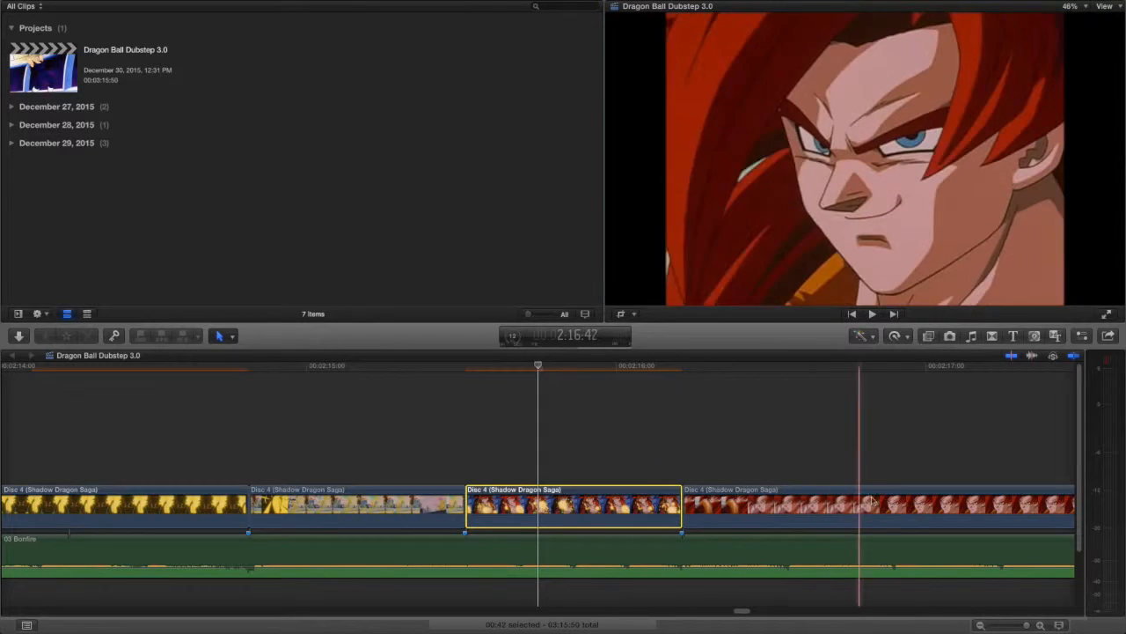
# - Reopen the sparking hit clip's crop, widen the crop frame past both picture sides to about 333% scale, and apply it
pyautogui.rightClick(536, 501)
pyautogui.click(558, 407)
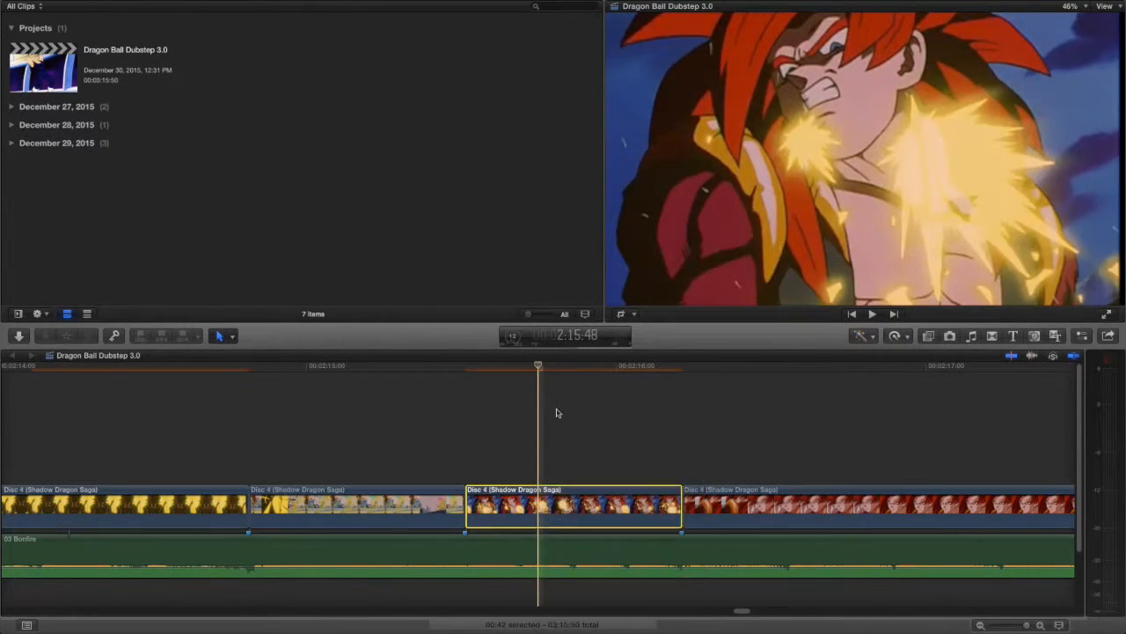
pyautogui.rightClick(773, 187)
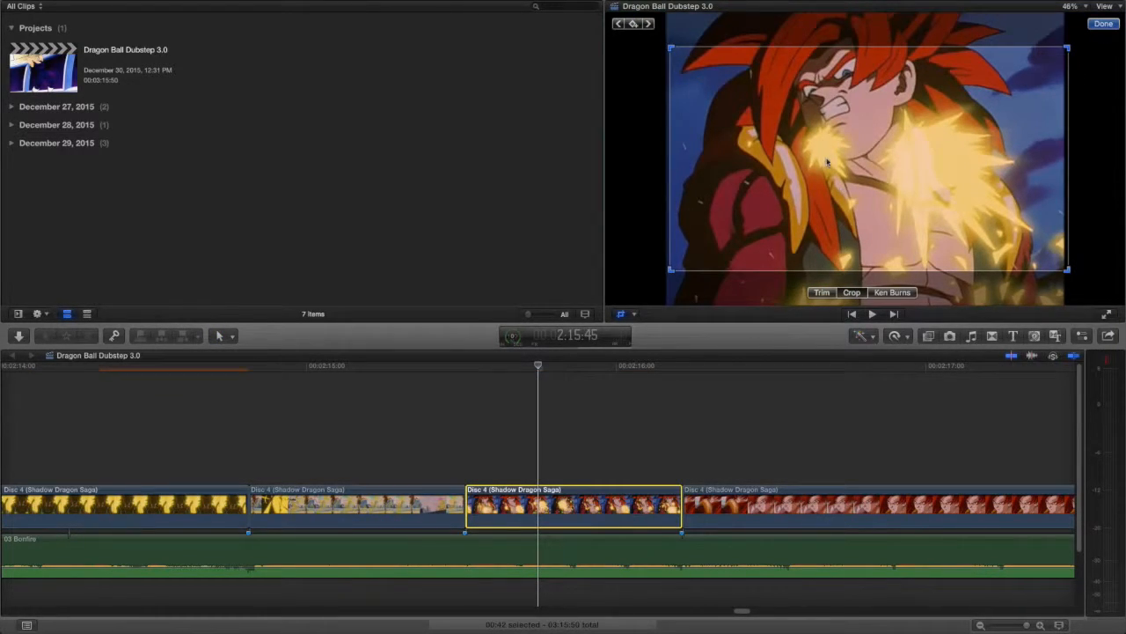
pyautogui.moveTo(651, 33); pyautogui.dragTo(598, 10)
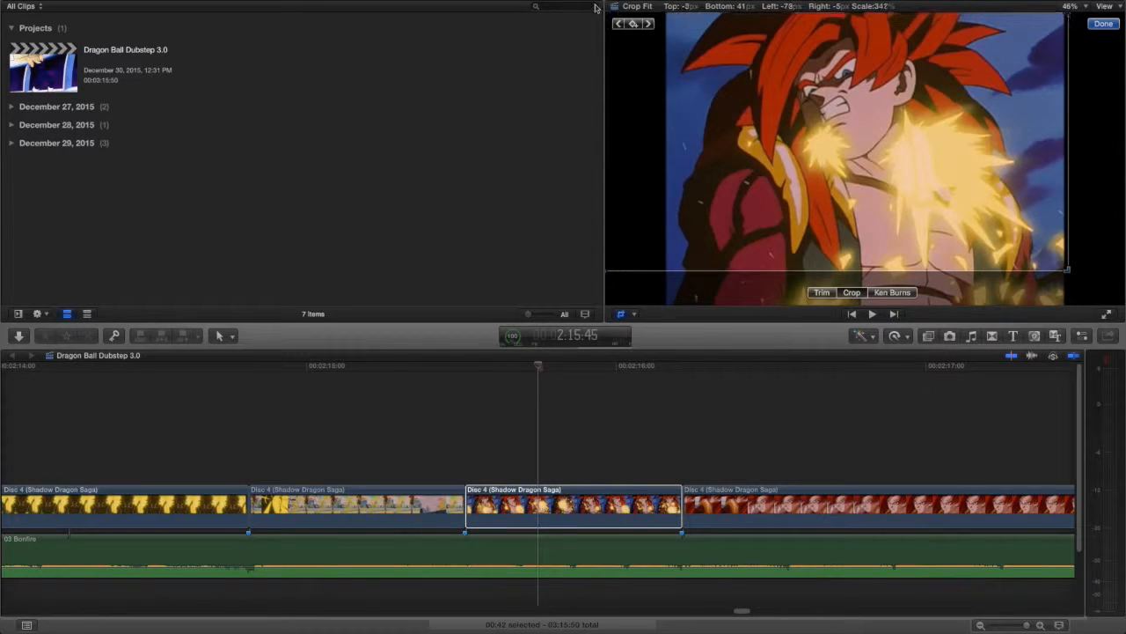
pyautogui.moveTo(935, 189); pyautogui.dragTo(966, 213)
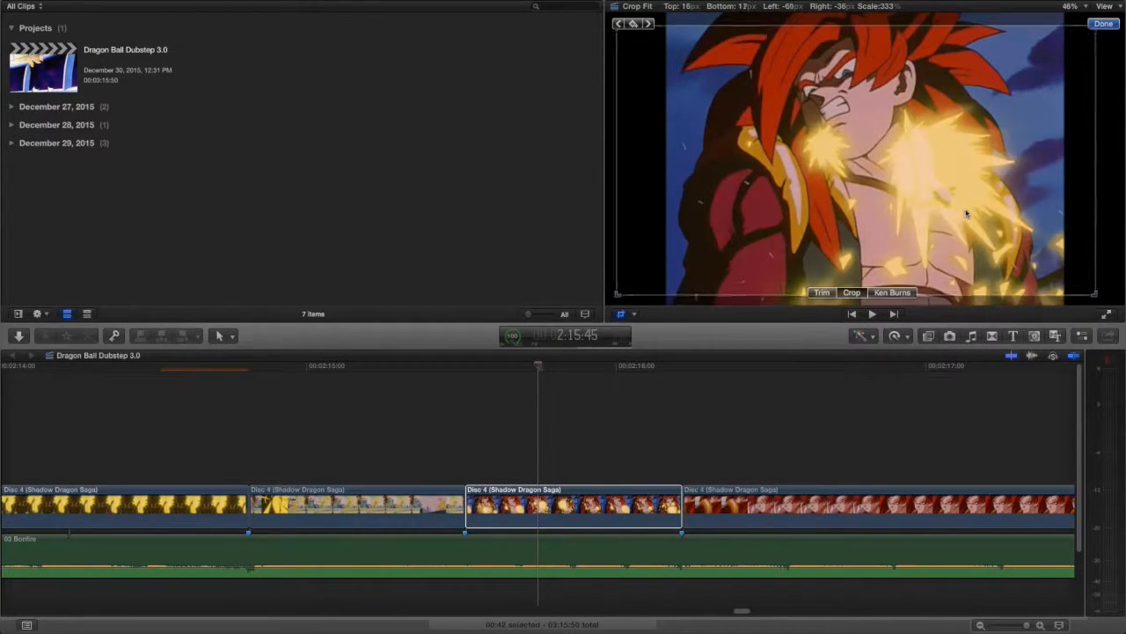
pyautogui.click(1103, 24)
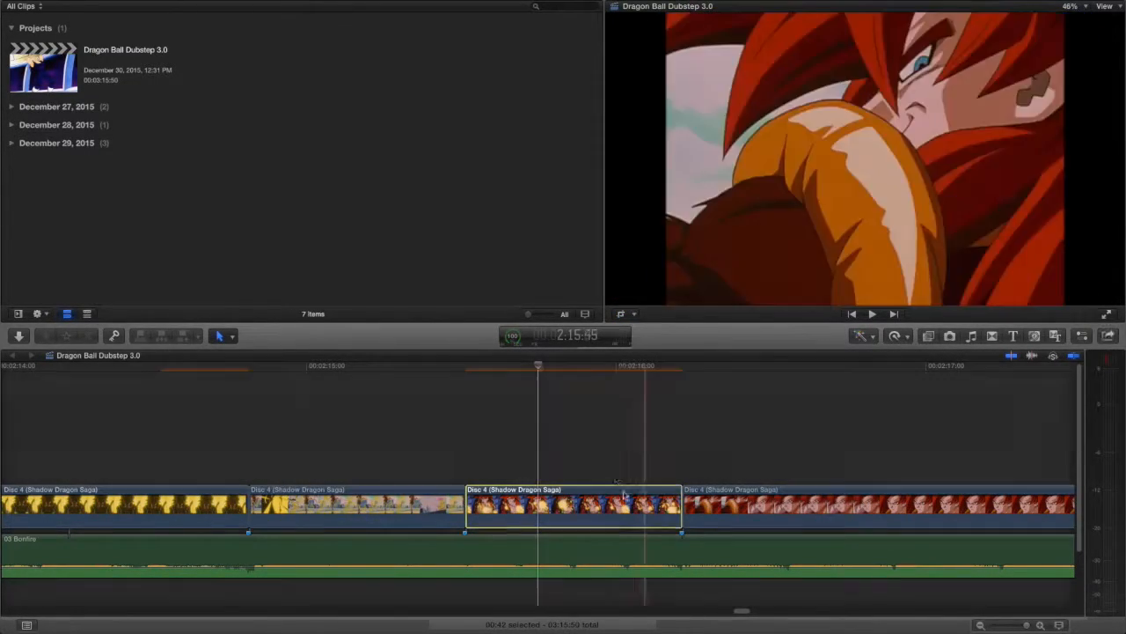
# - Review the clips following the sparking hit, playing from the start of the party popper clip near 2:17:32
pyautogui.hscroll(5, 713, 462)
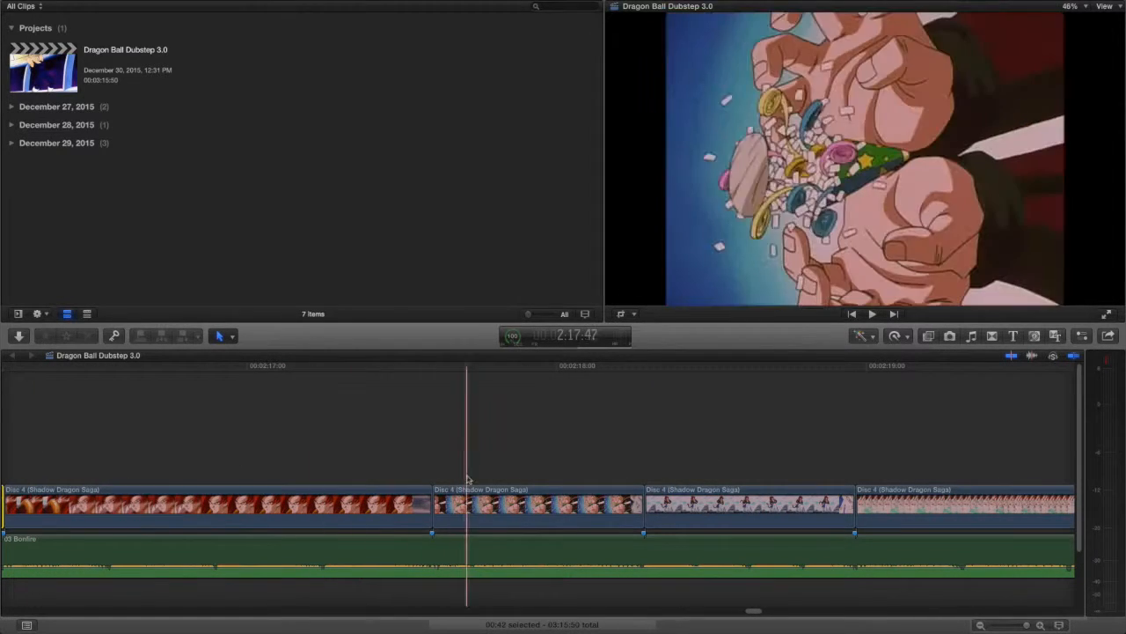
pyautogui.hscroll(-4, 380, 469)
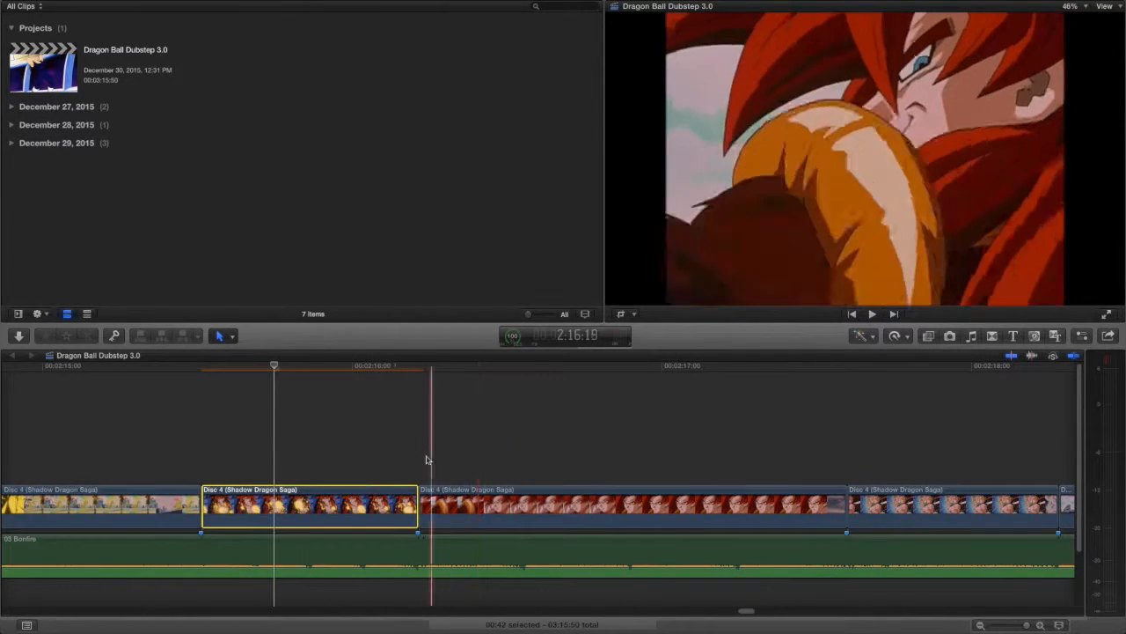
pyautogui.hscroll(5, 517, 471)
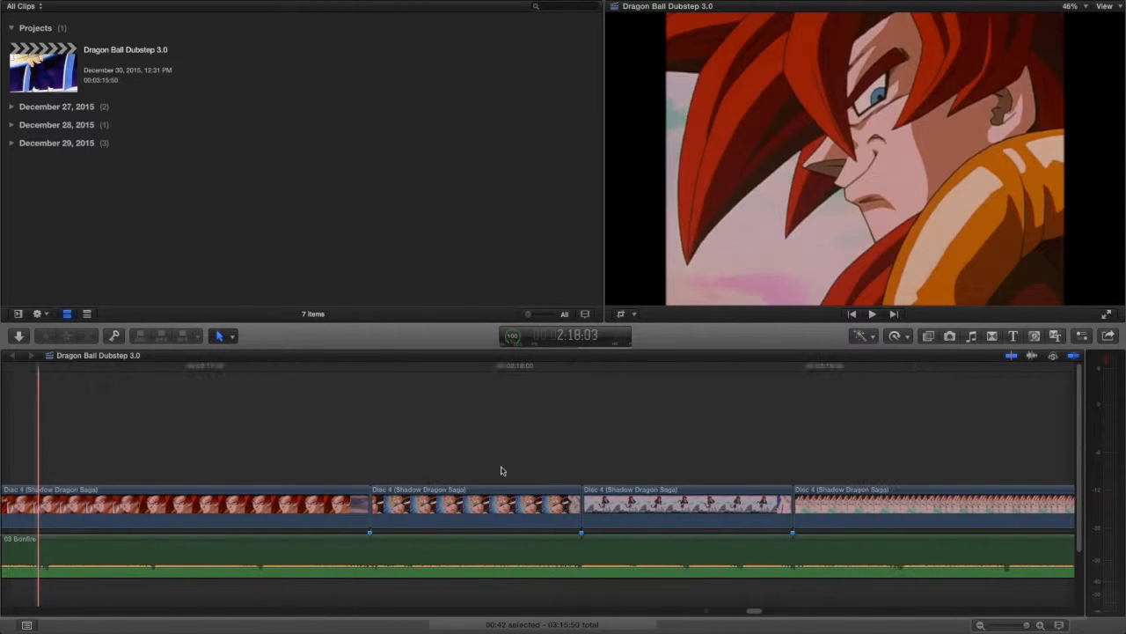
pyautogui.click(369, 467)
pyautogui.press('space')
pyautogui.hscroll(5, 528, 471)
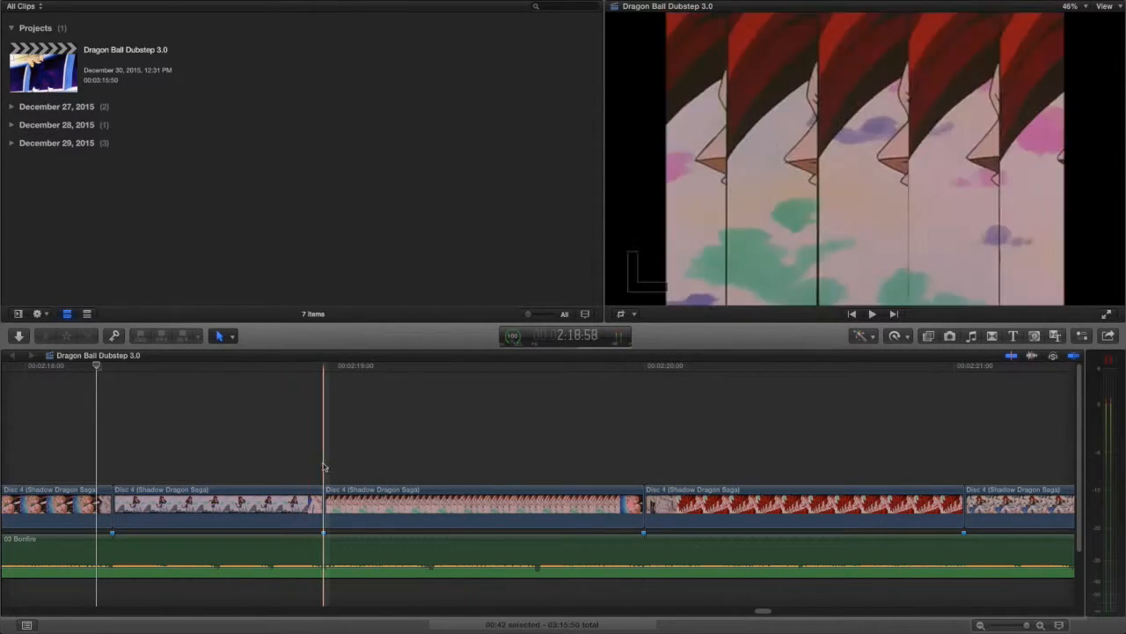
pyautogui.hscroll(5, 326, 467)
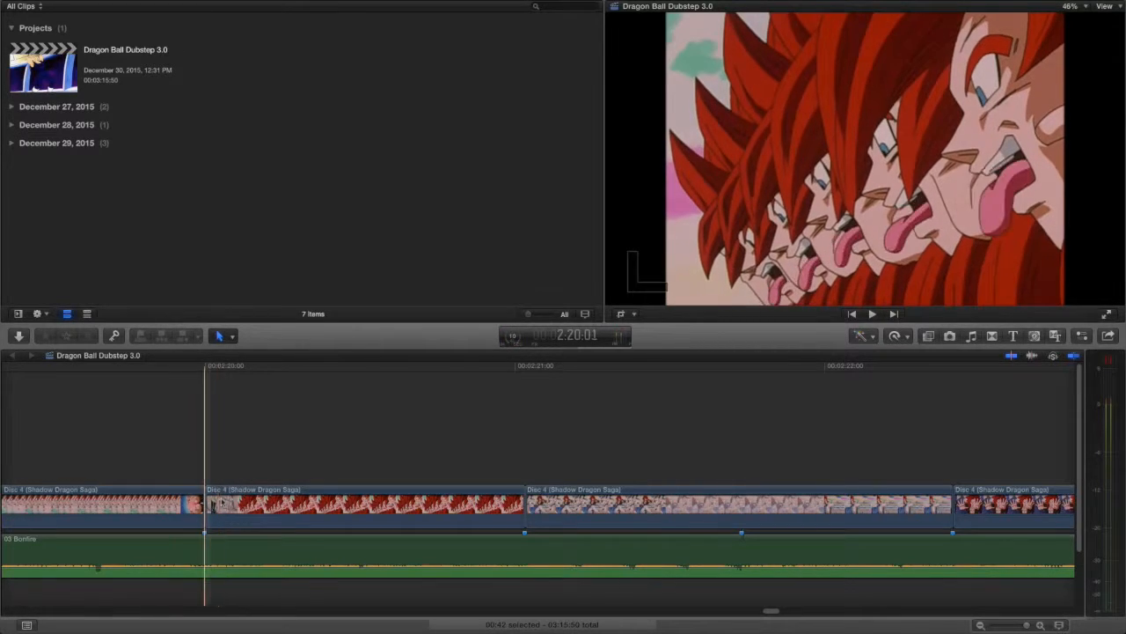
# - Select the repeated-faces clip at 2:20:00, enlarge the timeline around it, and compare its first frames
pyautogui.click(218, 501)
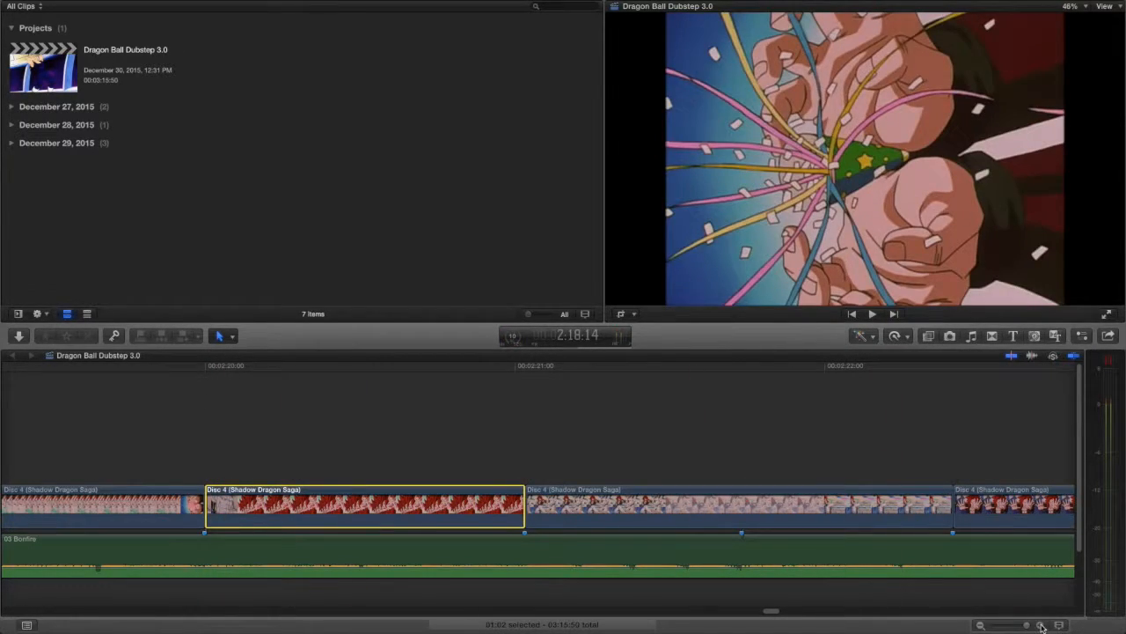
pyautogui.click(1041, 626)
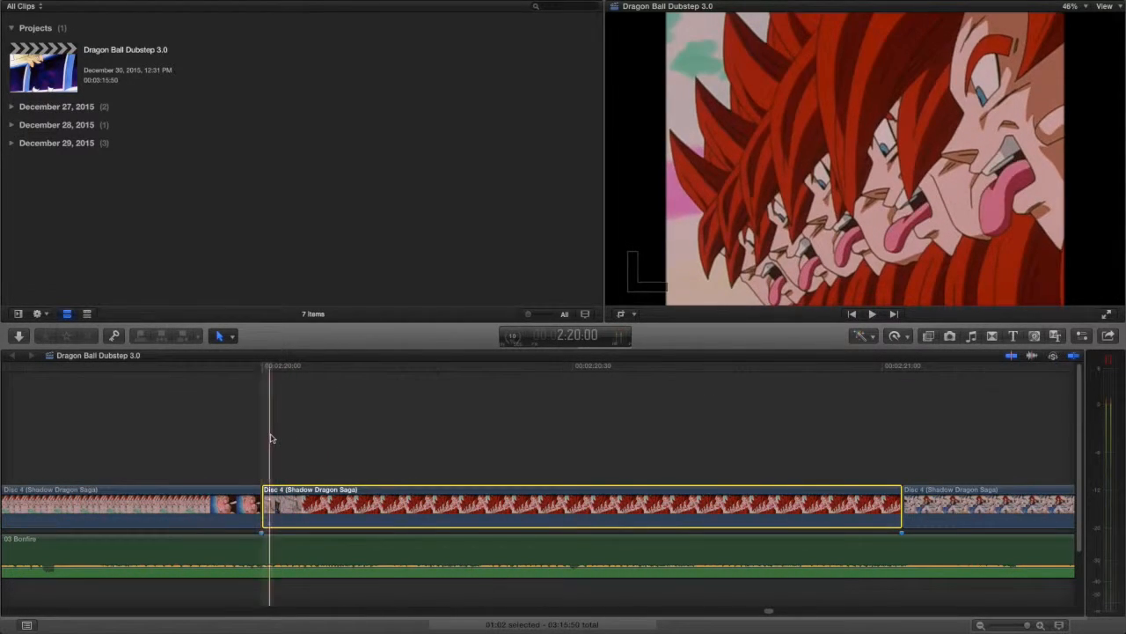
pyautogui.press('Left')
pyautogui.press('Left')
pyautogui.press('Right')
pyautogui.press('Right')
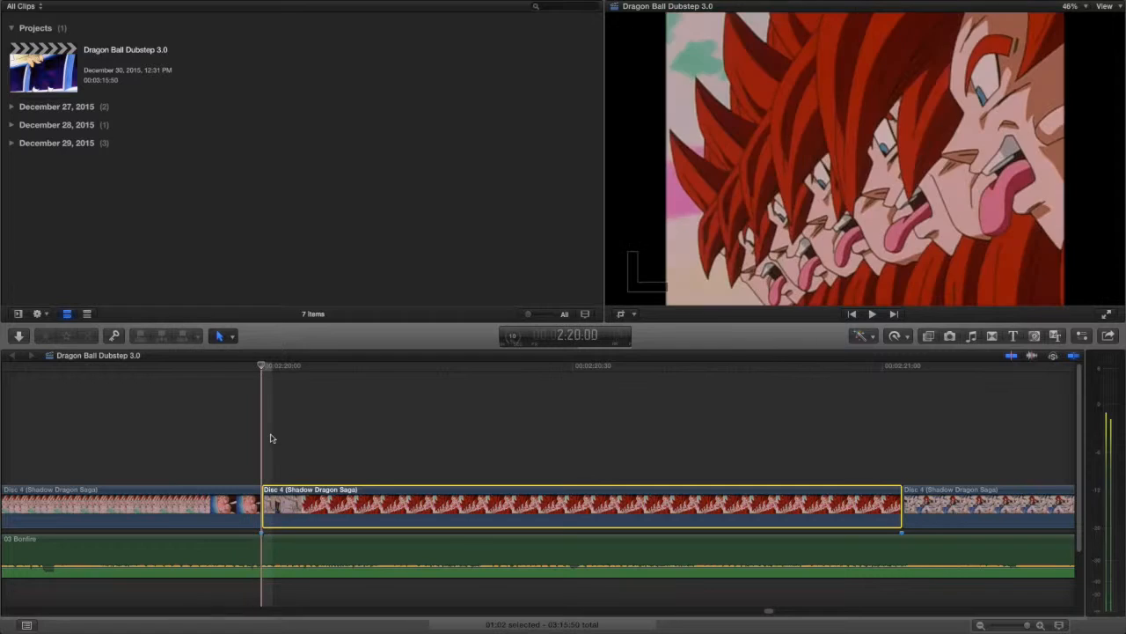
pyautogui.press('Right')
pyautogui.press('Left')
pyautogui.press('Right')
pyautogui.press('Right')
pyautogui.press('Left')
pyautogui.press('Left')
pyautogui.press('Right')
pyautogui.press('Right')
# - Step frame by frame through the rest of the repeated-faces clip, continuing past its end to 2:21:06
pyautogui.press('Right')
pyautogui.press('Right')
pyautogui.press('Right')
pyautogui.press('Right')
pyautogui.press('Right')
pyautogui.press('Right')
pyautogui.press('Right')
pyautogui.press('Right')
pyautogui.press('Right')
pyautogui.press('Right')
pyautogui.press('Right')
pyautogui.press('Right')
pyautogui.press('Right')
pyautogui.press('Right')
pyautogui.press('Right')
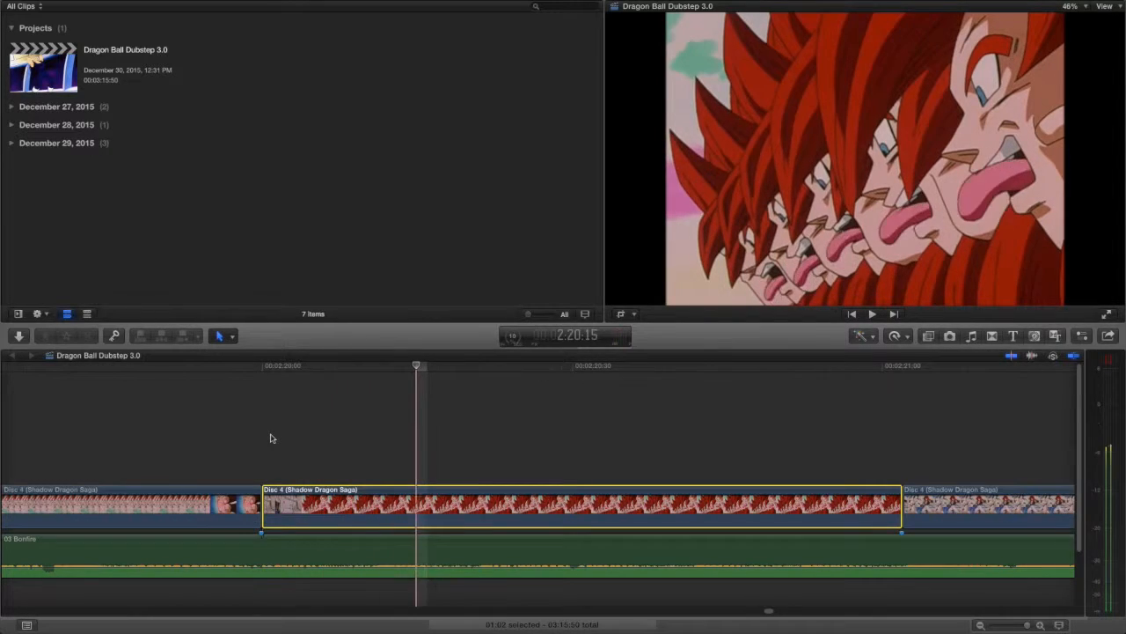
pyautogui.press('Right')
pyautogui.press('Right')
pyautogui.press('Right')
pyautogui.press('Right')
pyautogui.press('Right')
pyautogui.press('Right')
pyautogui.press('Right')
pyautogui.press('Right')
pyautogui.press('Right')
pyautogui.press('Right')
pyautogui.press('Right')
pyautogui.press('Right')
pyautogui.press('Right')
pyautogui.press('Right')
pyautogui.press('Right')
pyautogui.press('Right')
pyautogui.press('Right')
pyautogui.press('Right')
pyautogui.press('Right')
pyautogui.press('Right')
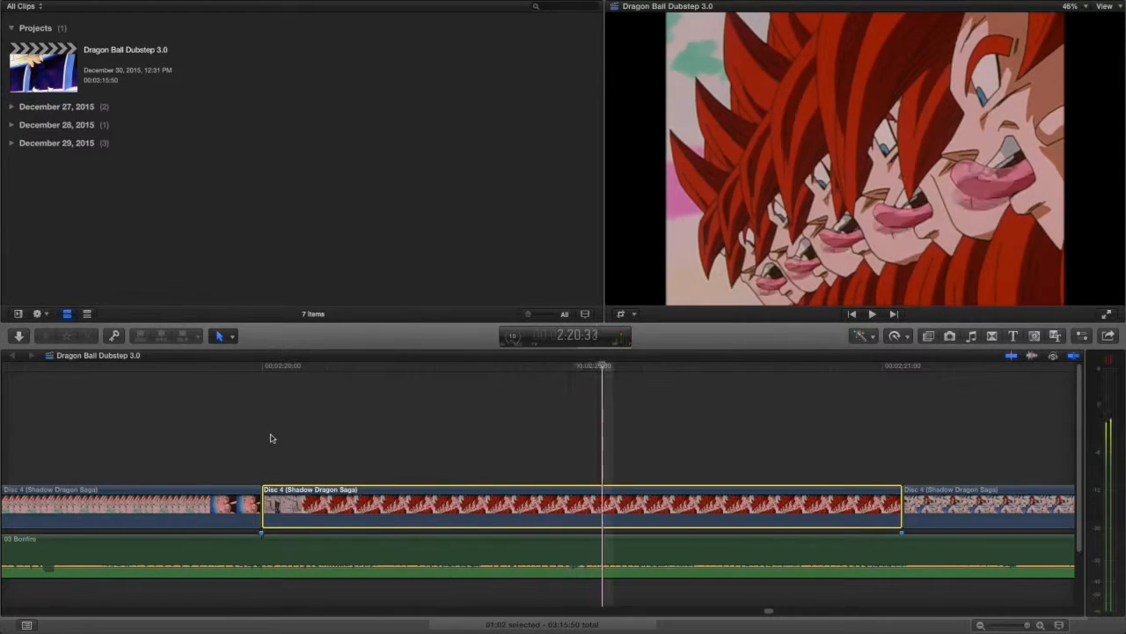
pyautogui.press('Right')
pyautogui.press('Right')
pyautogui.press('Right')
pyautogui.press('Right')
pyautogui.press('Right')
pyautogui.press('Right')
pyautogui.press('Right')
pyautogui.press('Right')
pyautogui.press('Right')
pyautogui.press('Right')
pyautogui.press('Right')
pyautogui.press('Right')
pyautogui.press('Right')
pyautogui.press('Right')
pyautogui.press('Right')
pyautogui.press('Right')
pyautogui.press('Right')
pyautogui.press('Right')
pyautogui.press('Right')
pyautogui.press('Right')
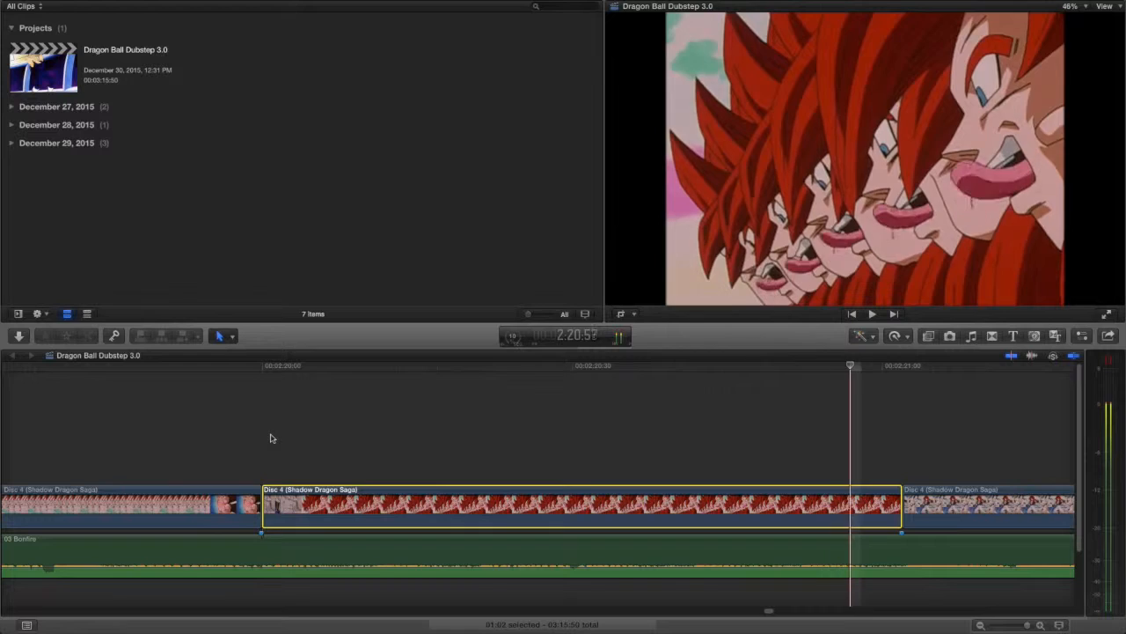
pyautogui.press('Right')
pyautogui.press('Right')
pyautogui.press('Right')
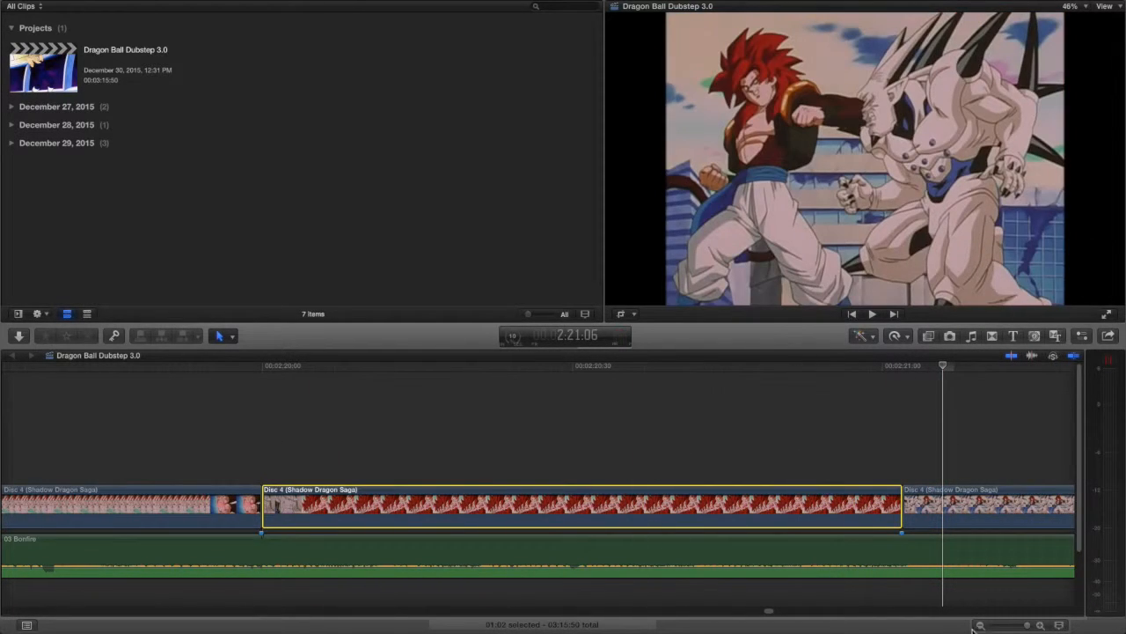
# - Show the retime speed bar of the repeated-faces clip at 2:20:00 and hide it again
pyautogui.click(978, 624)
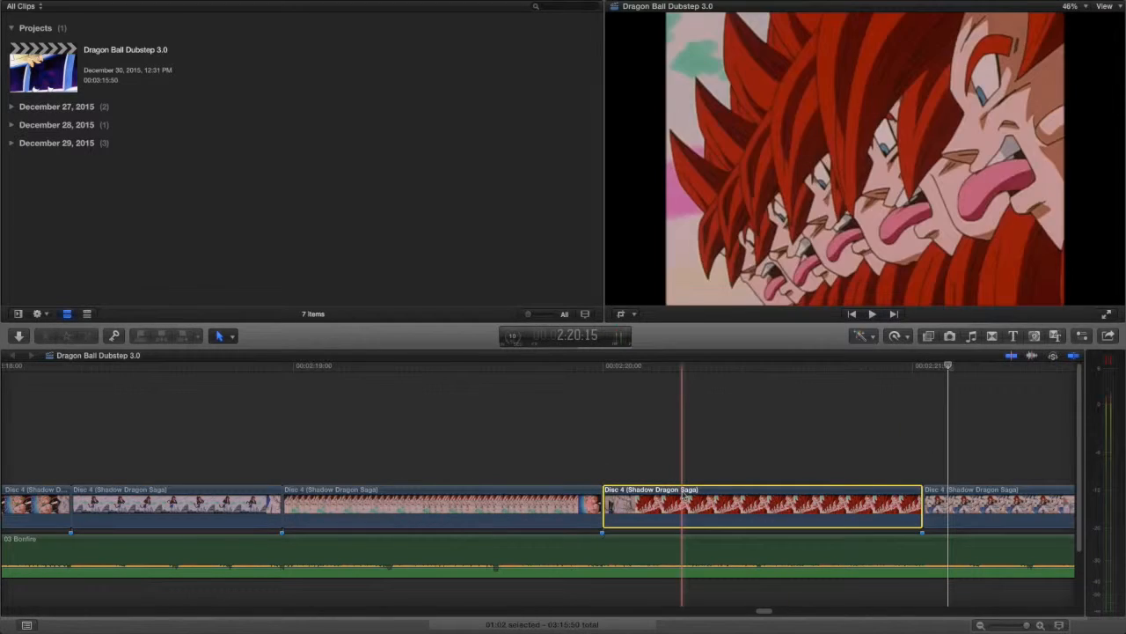
pyautogui.press('super+r')
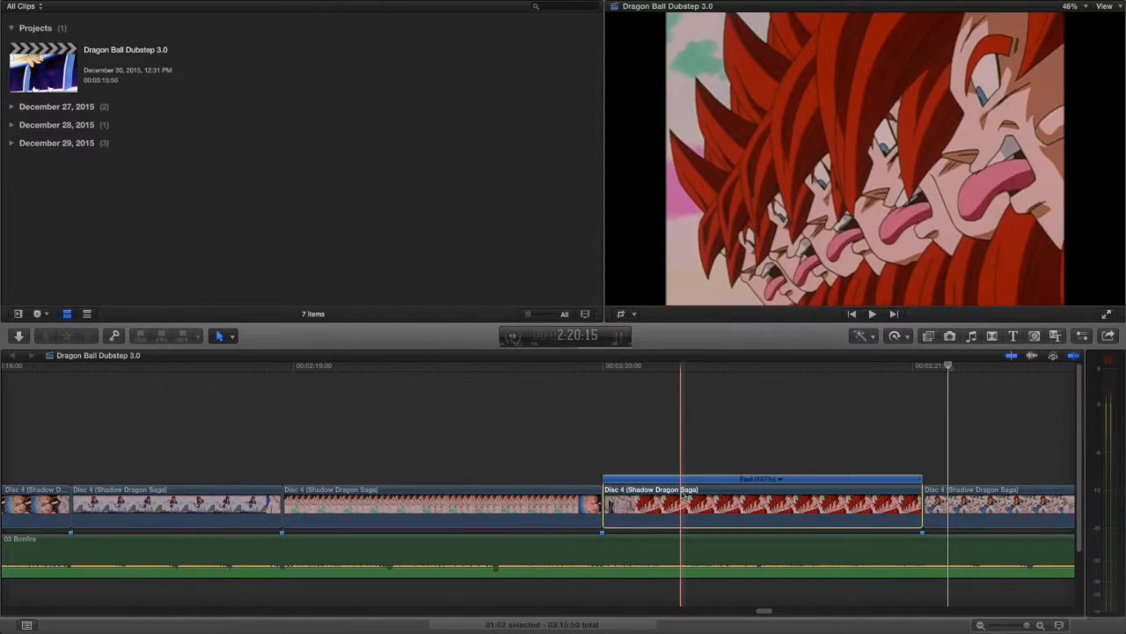
pyautogui.press('super+r')
# - Survey the Shadow Dragon Saga clips from 2:21:00 to the end of the long bubble shot near 2:45:18
pyautogui.hscroll(8, 692, 472)
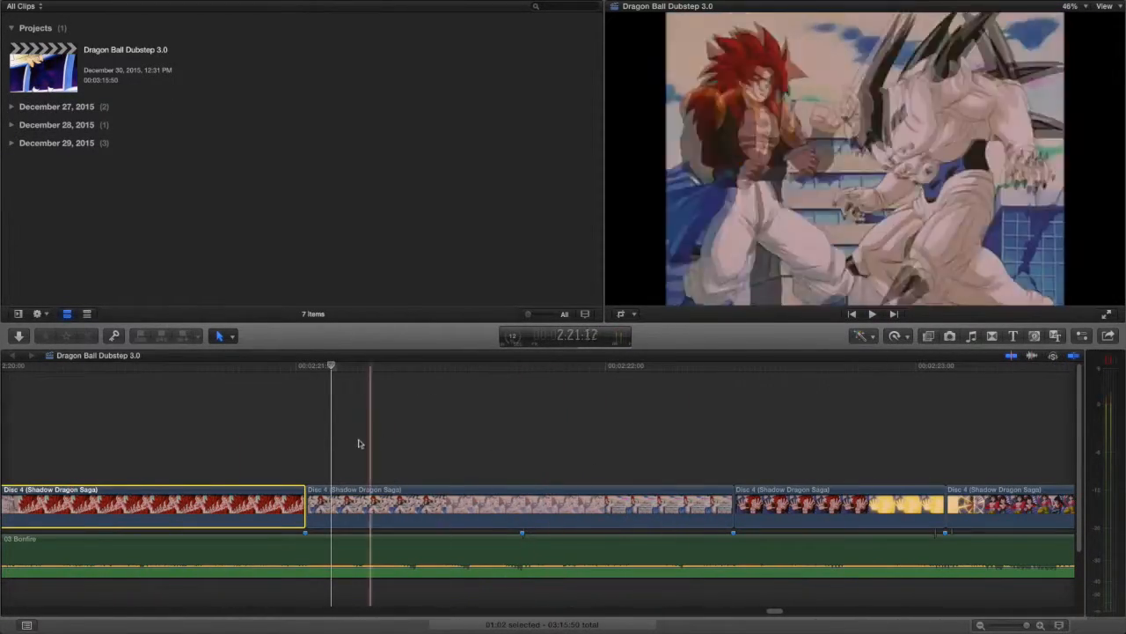
pyautogui.hscroll(5, 511, 467)
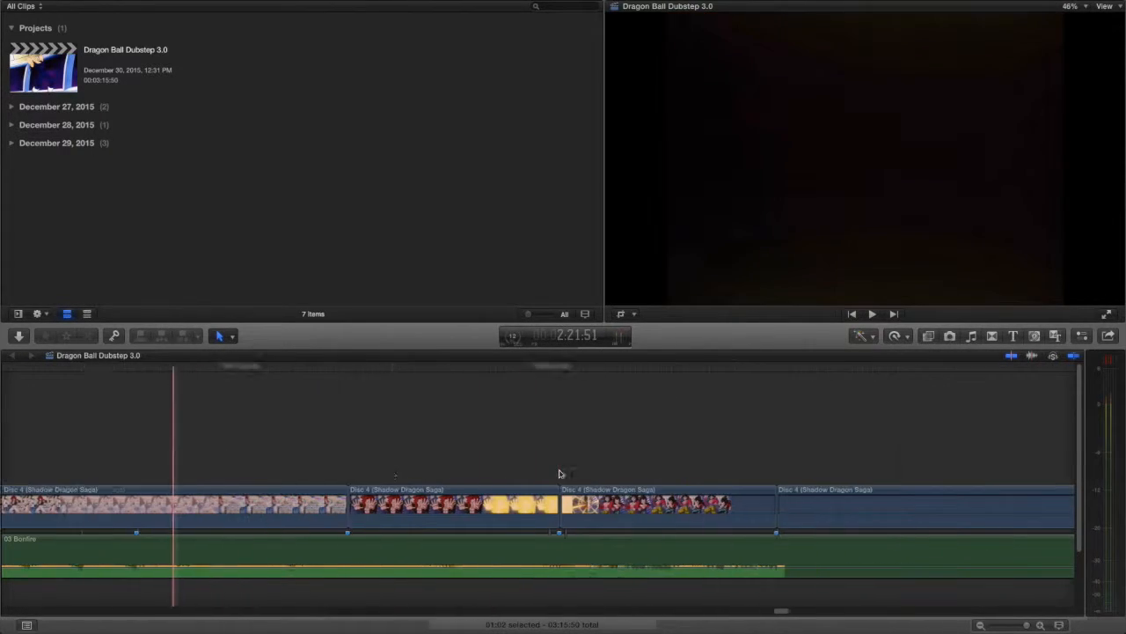
pyautogui.click(979, 625)
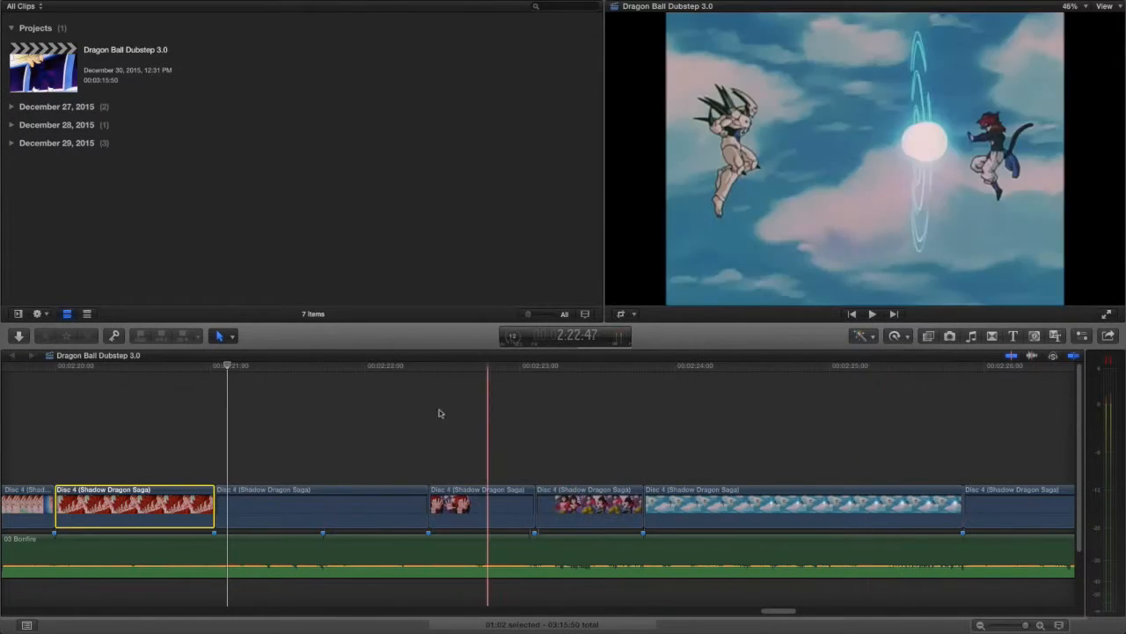
pyautogui.hscroll(15, 450, 462)
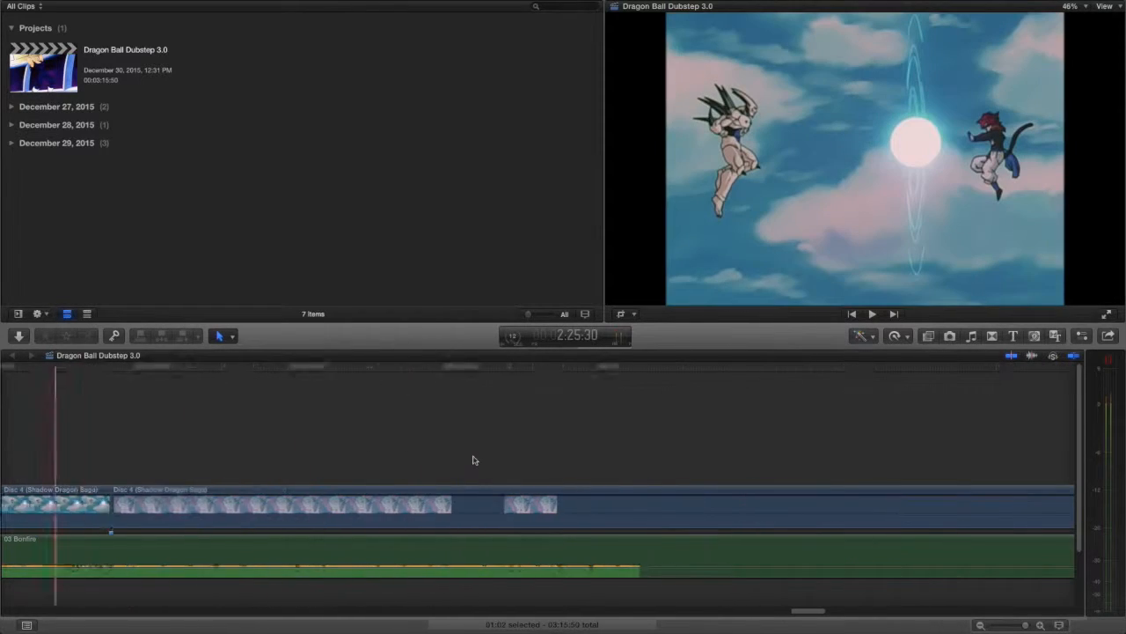
pyautogui.hscroll(12, 472, 460)
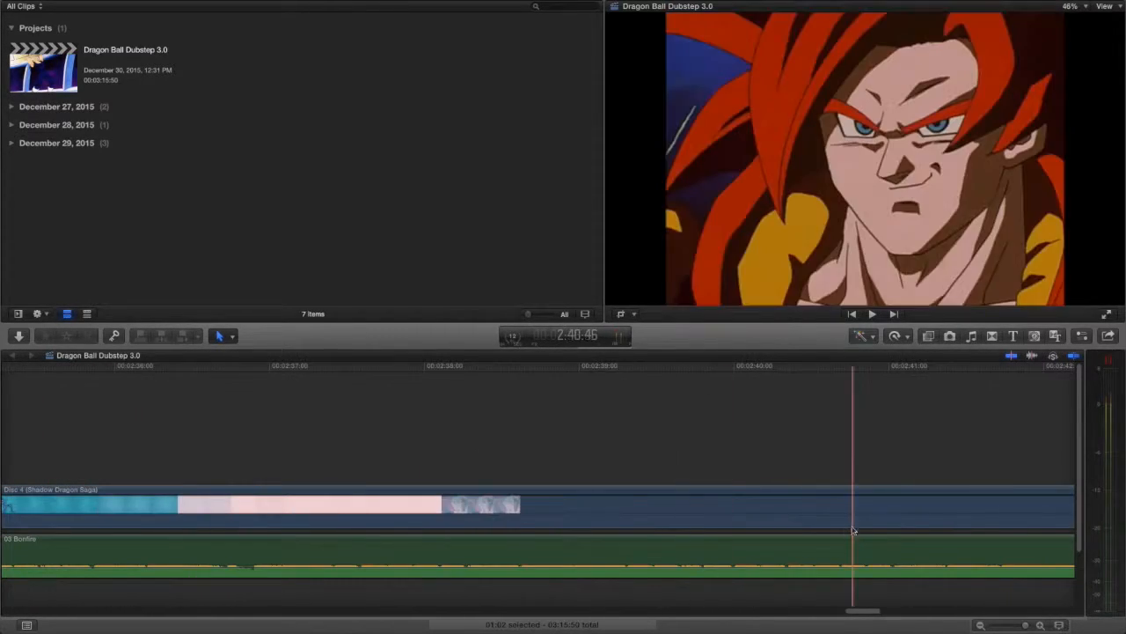
pyautogui.click(981, 625)
pyautogui.click(981, 625)
pyautogui.hscroll(-10, 581, 462)
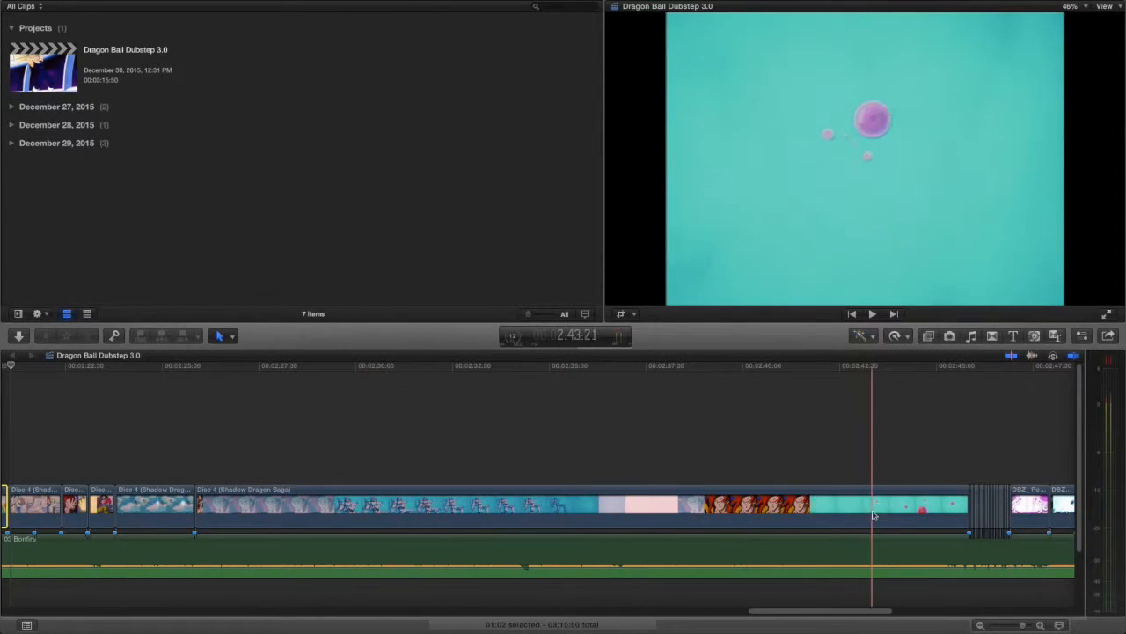
pyautogui.hscroll(5, 750, 509)
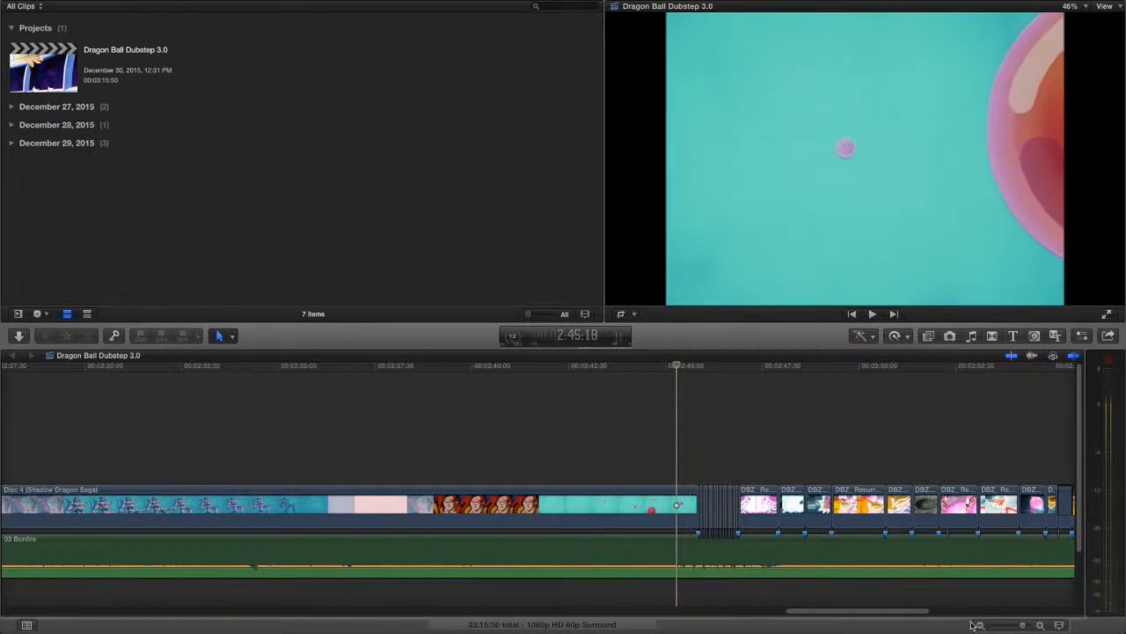
# - Enlarge the timeline around the burst of very short alternating clips and play from its start at 2:45:52
pyautogui.click(1040, 626)
pyautogui.click(1040, 626)
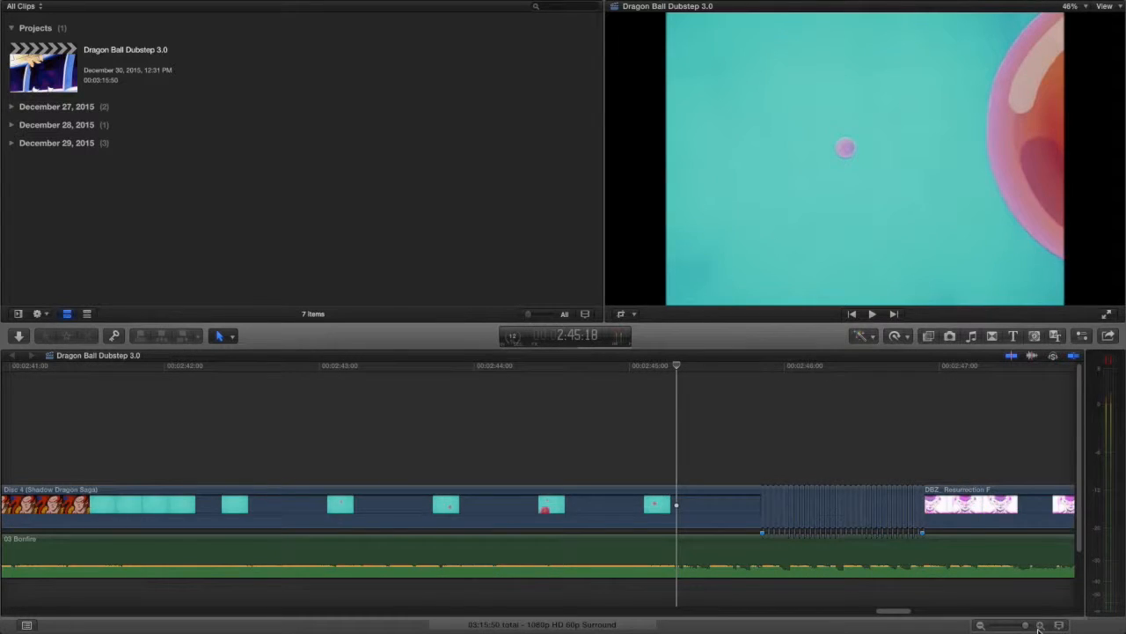
pyautogui.click(1040, 625)
pyautogui.hscroll(5, 732, 503)
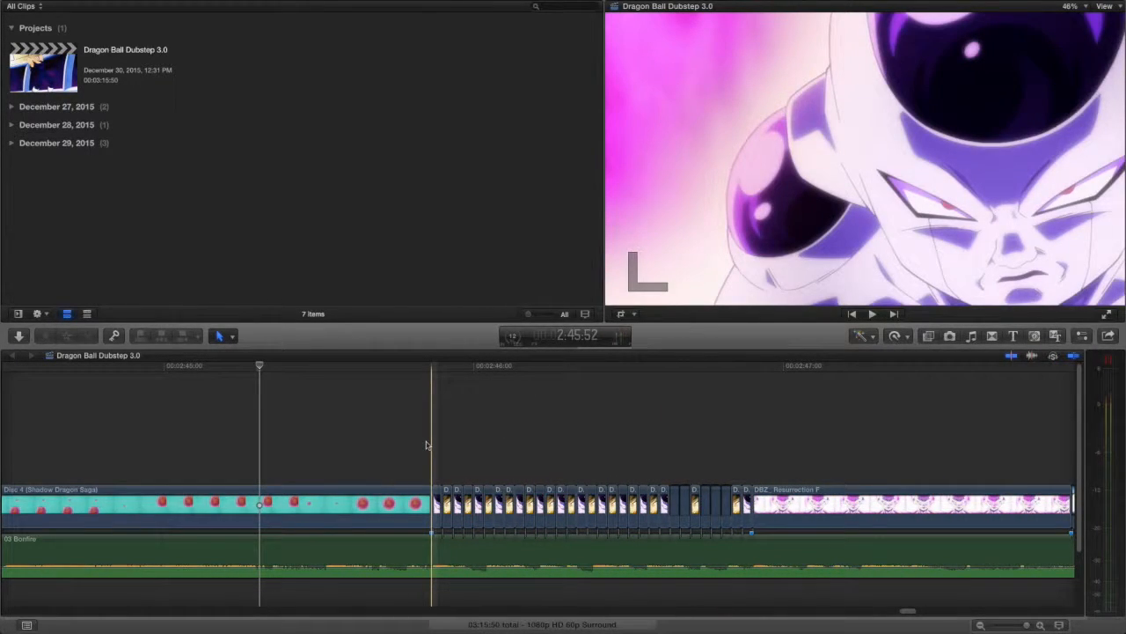
pyautogui.press('space')
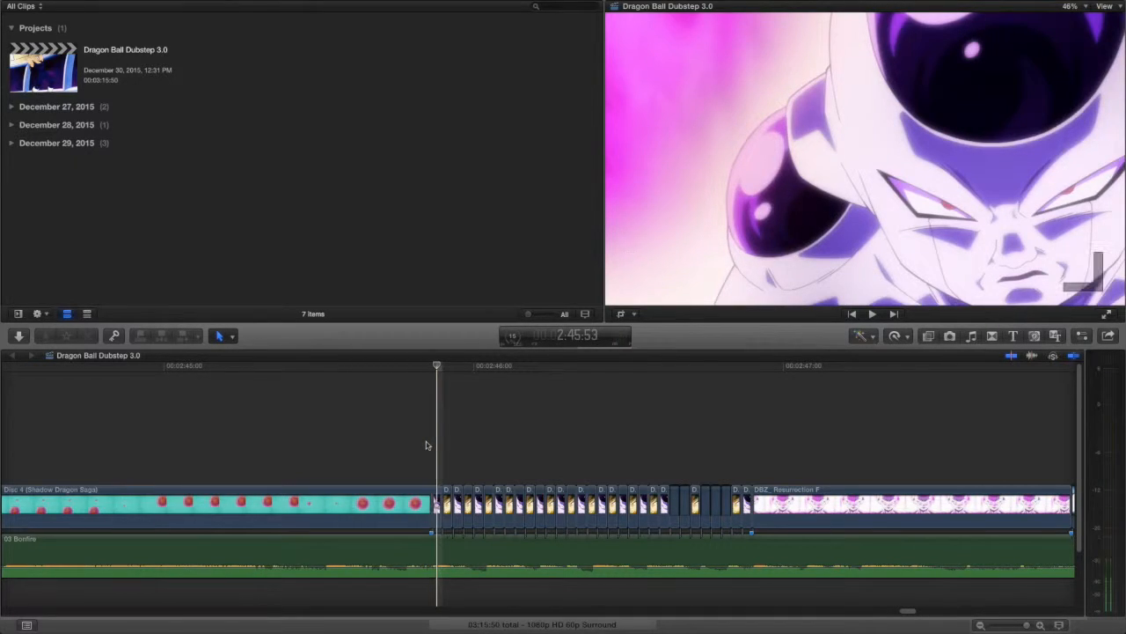
# - Step back and forth frame by frame across the first cuts of the alternating burst at 2:45:52
pyautogui.press('Left')
pyautogui.press('Left')
pyautogui.press('Left')
pyautogui.press('Left')
pyautogui.press('Right')
pyautogui.press('Right')
pyautogui.press('Left')
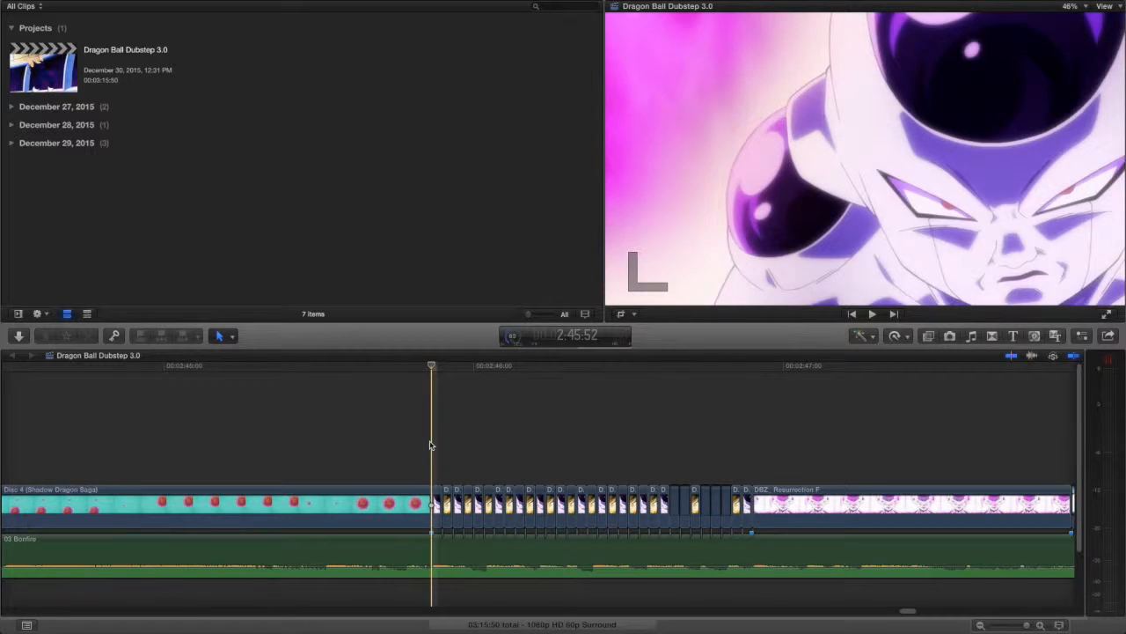
pyautogui.press('Left')
pyautogui.press('Left')
pyautogui.press('Right')
pyautogui.press('Right')
pyautogui.press('Left')
pyautogui.press('Right')
pyautogui.press('Left')
pyautogui.press('Left')
pyautogui.press('Right')
pyautogui.press('Right')
pyautogui.press('Left')
pyautogui.press('Left')
# - Play the whole burst of alternating Frieza and Goku clips between 2:45:52 and 2:47:00
pyautogui.press('space')
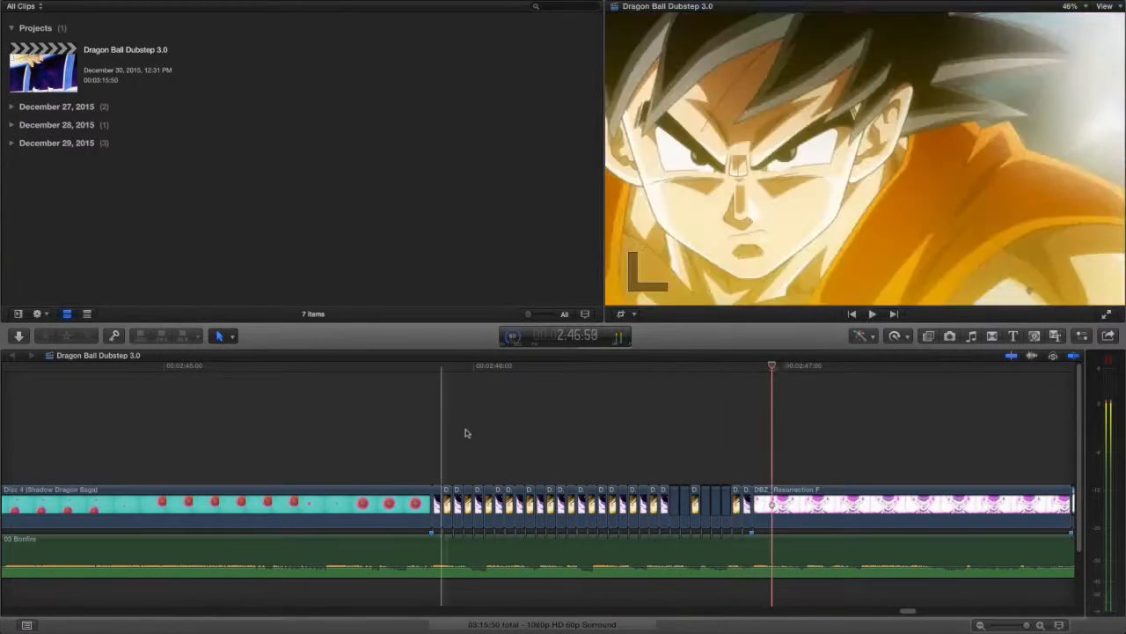
pyautogui.press('space')
pyautogui.press('space')
pyautogui.press('space')
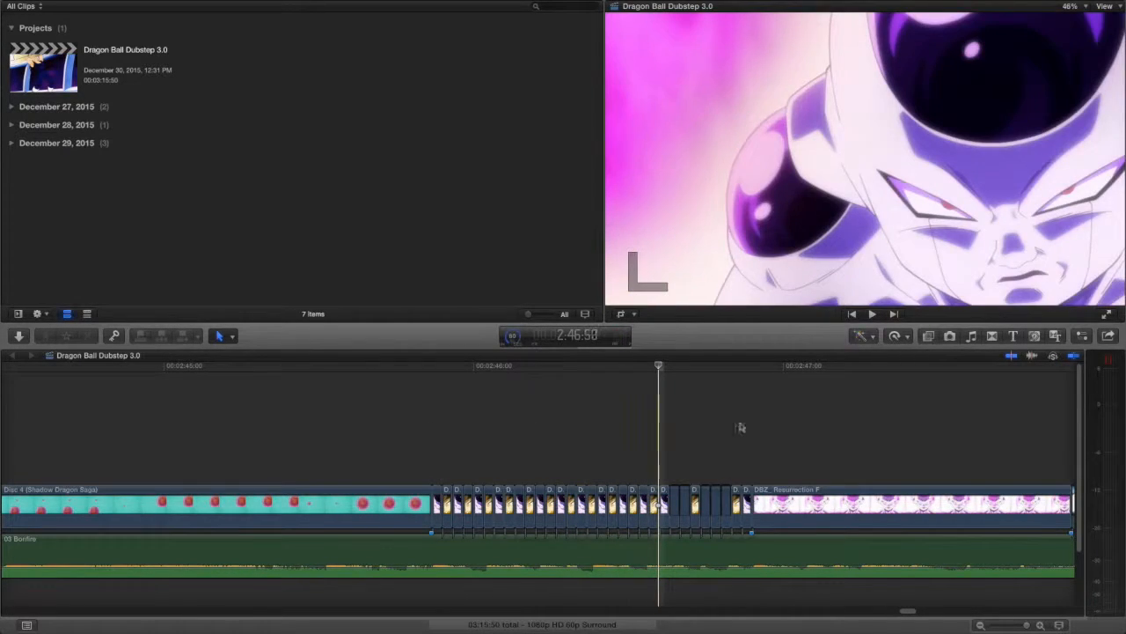
# - Compare the neighbouring frames at the start of the explosion clip at 2:47:56, stepping back and forth over the cut
pyautogui.click(980, 625)
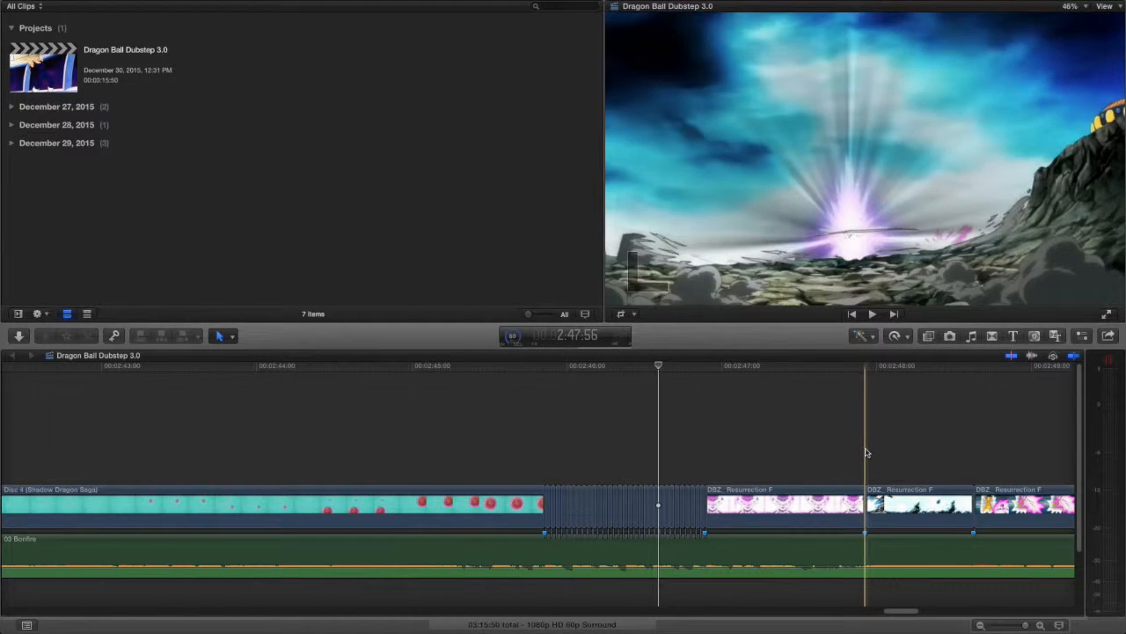
pyautogui.click(866, 452)
pyautogui.press('Right')
pyautogui.press('Right')
pyautogui.press('Left')
pyautogui.press('Right')
pyautogui.press('Left')
pyautogui.press('Right')
pyautogui.press('Left')
pyautogui.press('Right')
pyautogui.press('Left')
pyautogui.press('Left')
pyautogui.press('Right')
pyautogui.press('Left')
pyautogui.press('Right')
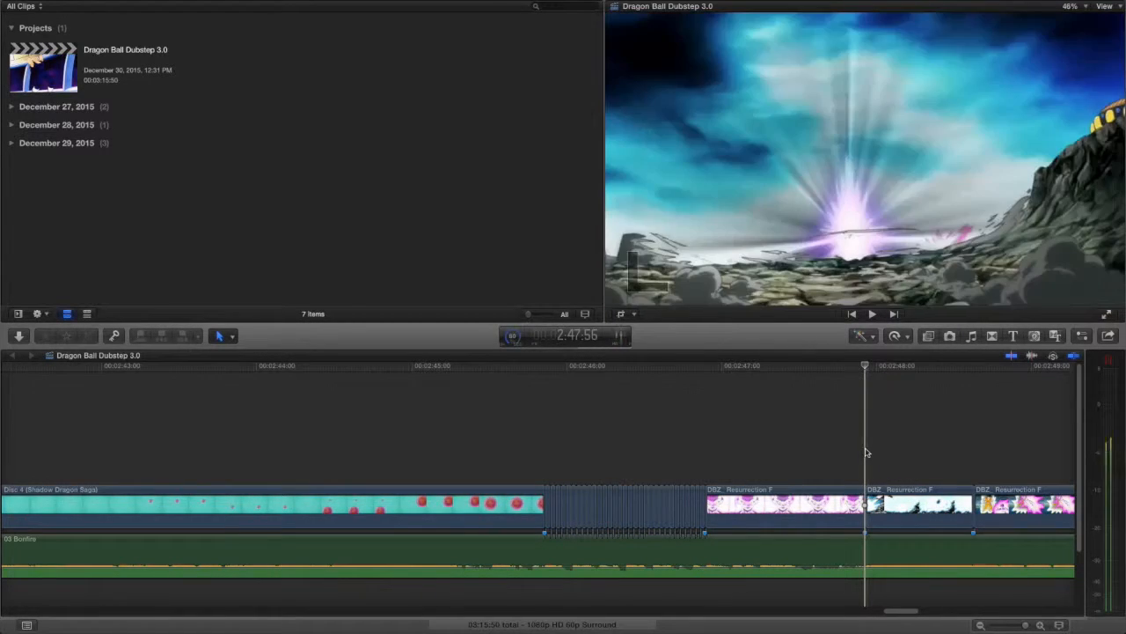
pyautogui.press('Left')
pyautogui.press('Right')
pyautogui.press('Left')
pyautogui.press('Right')
pyautogui.press('Left')
pyautogui.press('Right')
pyautogui.press('Left')
pyautogui.press('Right')
pyautogui.press('Left')
pyautogui.press('Right')
pyautogui.press('Left')
pyautogui.press('Right')
pyautogui.press('Right')
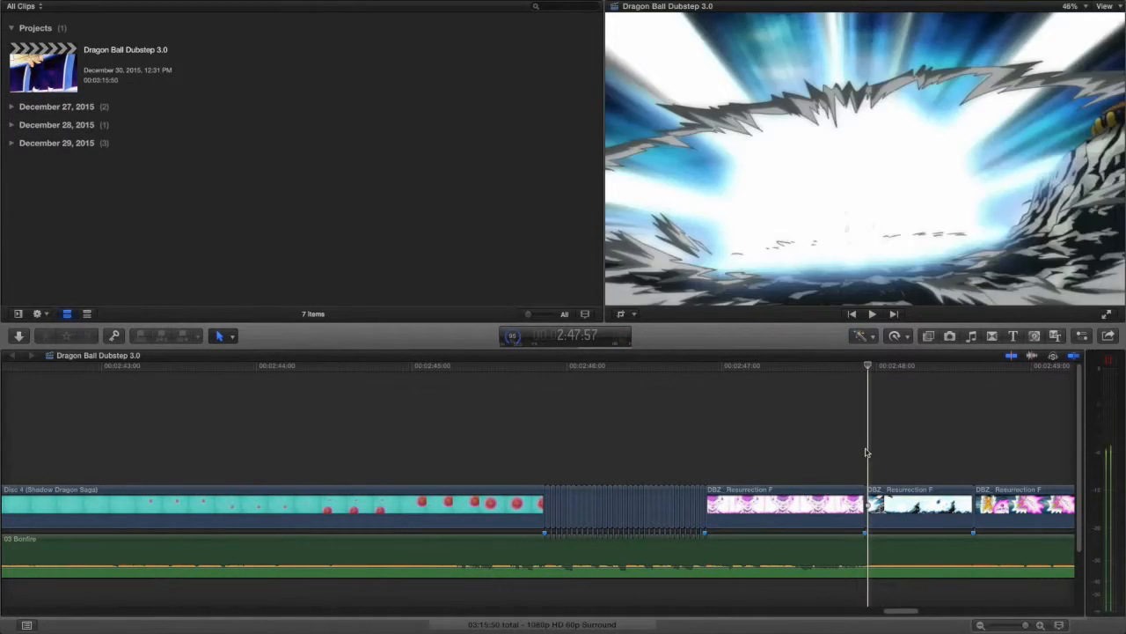
pyautogui.press('Left')
# - Play repeatedly across the cut from the Frieza close-up into the explosion clip, starting near 2:47:52
pyautogui.press('space')
pyautogui.press('space')
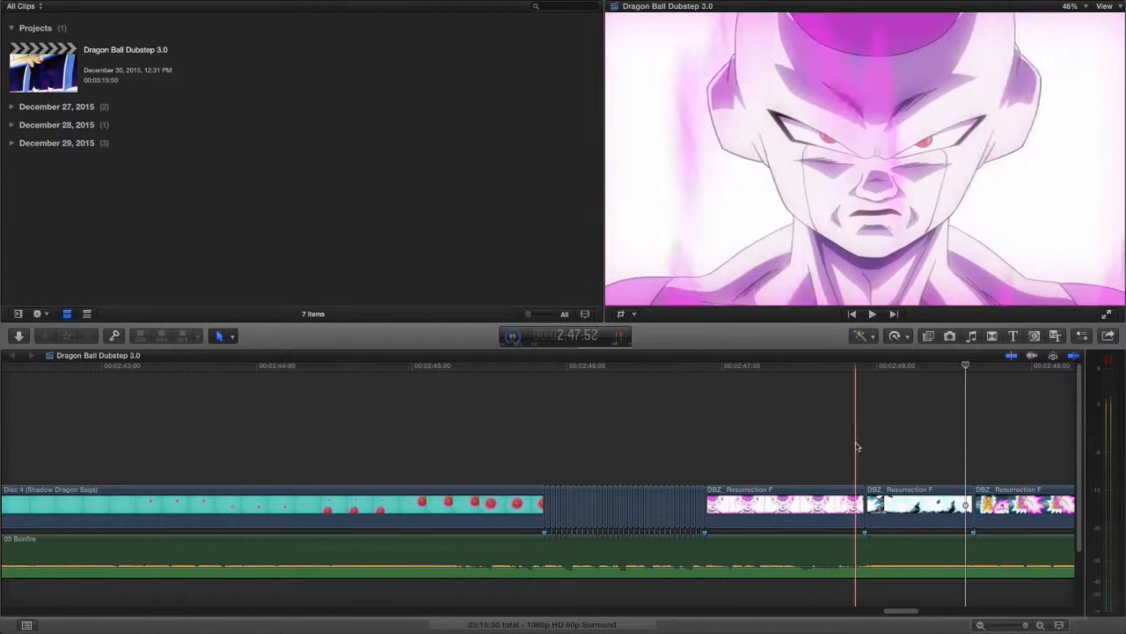
pyautogui.press('space')
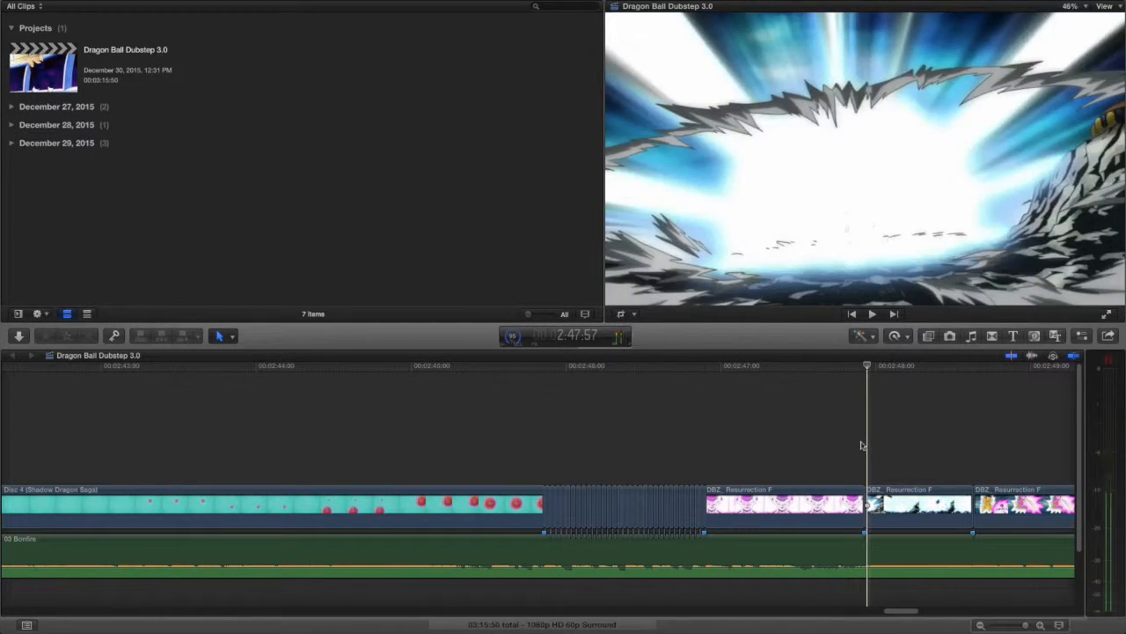
pyautogui.press('space')
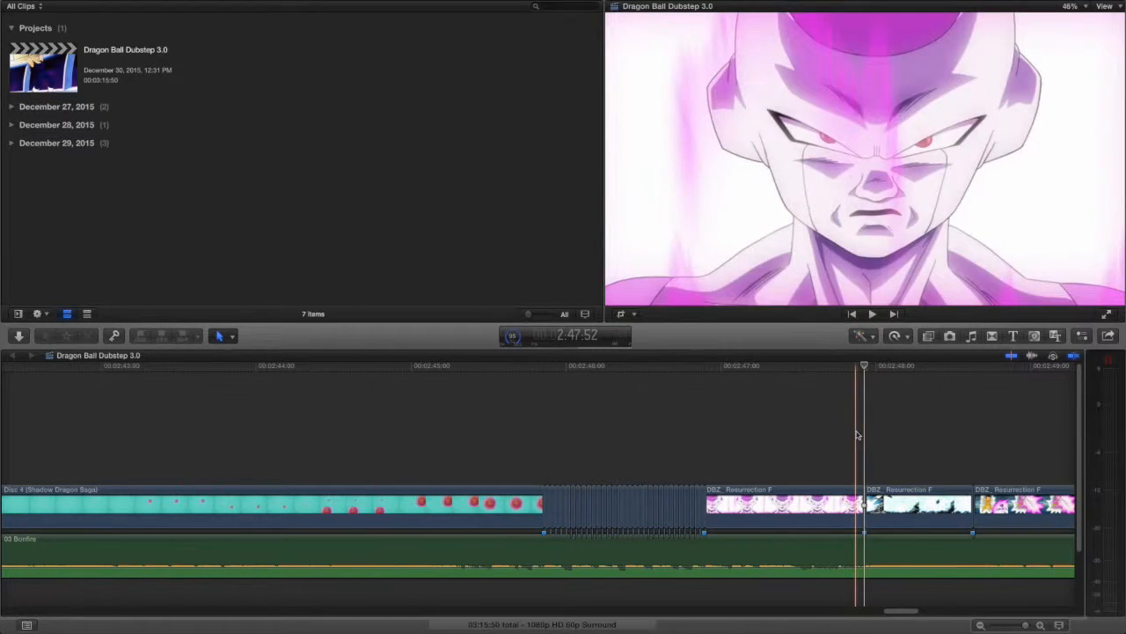
# - Survey the Resurrection F clips up to the golden Frieza burst at 2:57 and enlarge the timeline there
pyautogui.hscroll(5, 748, 447)
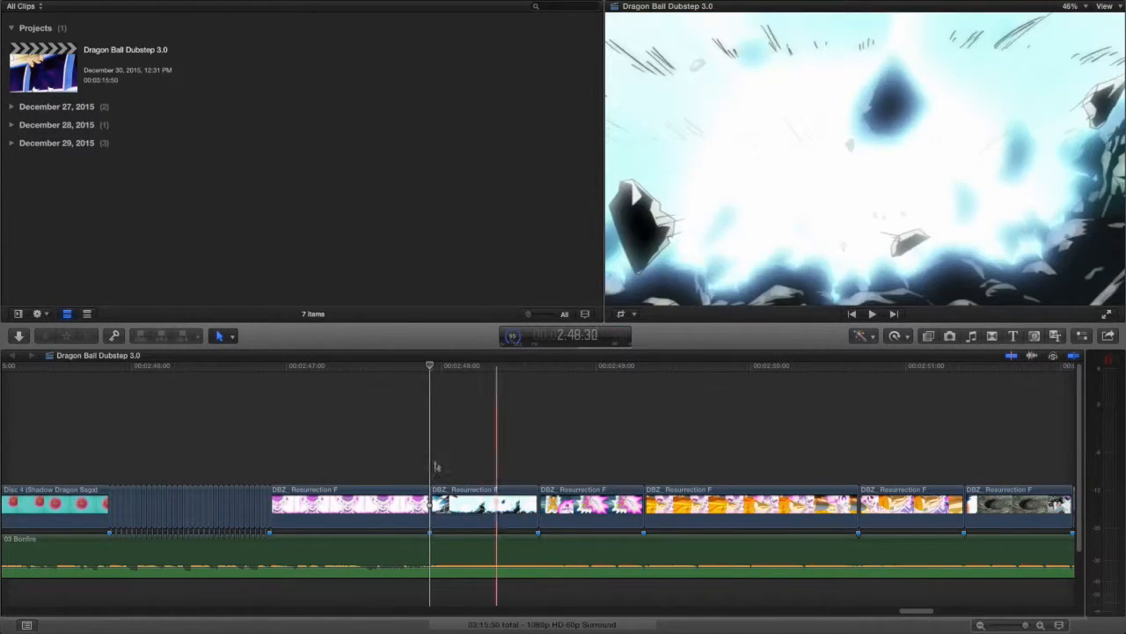
pyautogui.click(979, 626)
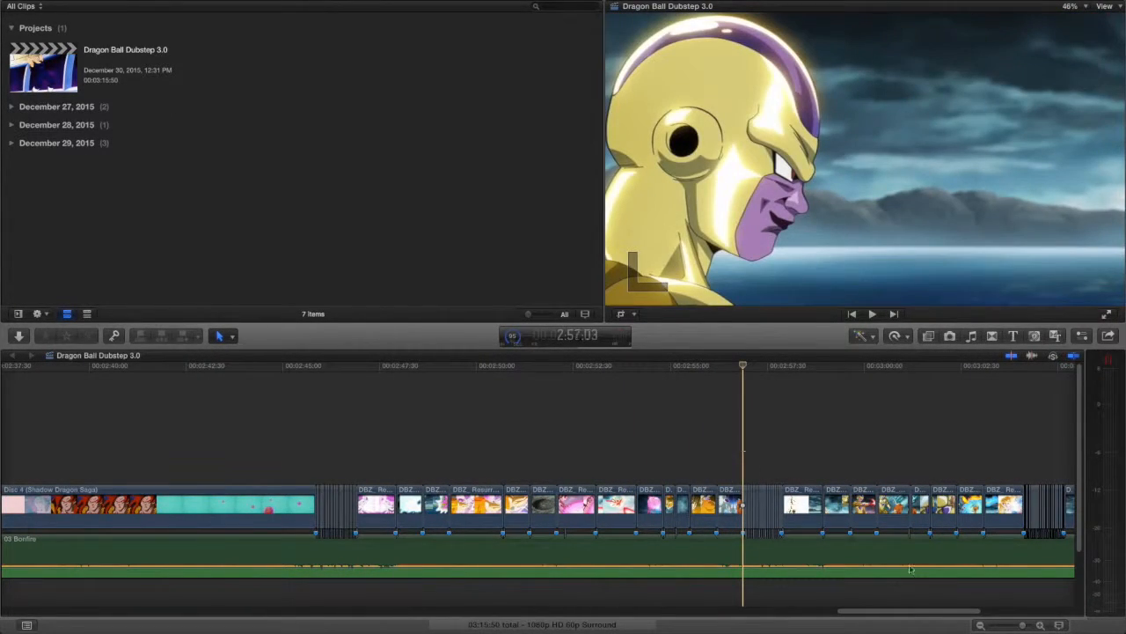
pyautogui.click(1040, 625)
pyautogui.click(1041, 626)
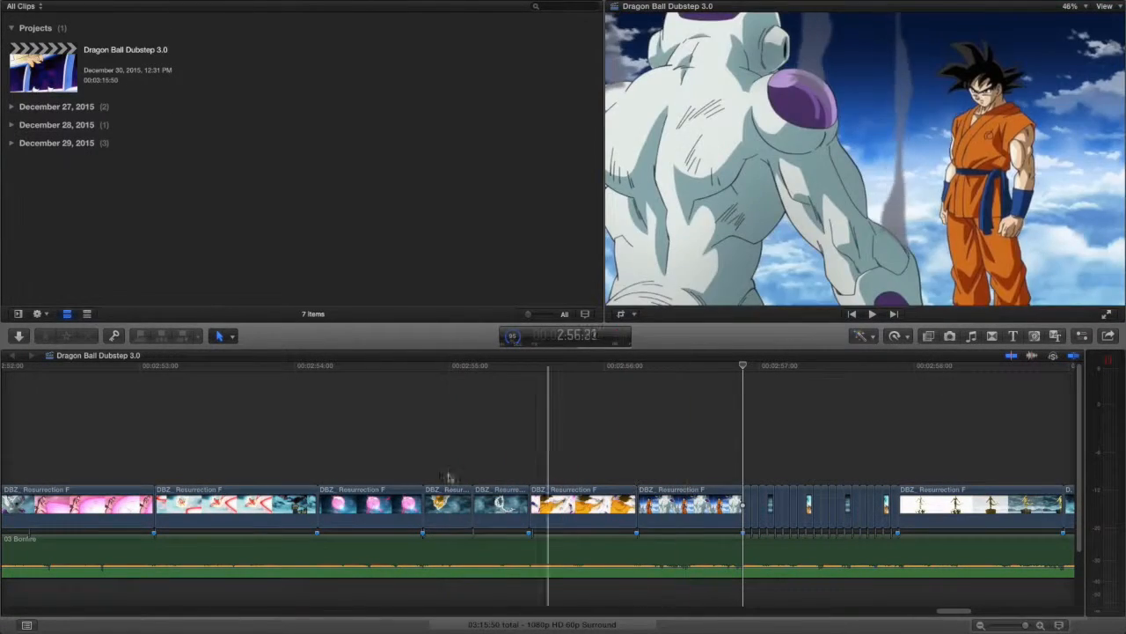
# - Replay the red-beam clip several times from its start at 2:53:06 to check it against the music
pyautogui.hscroll(-3, 317, 475)
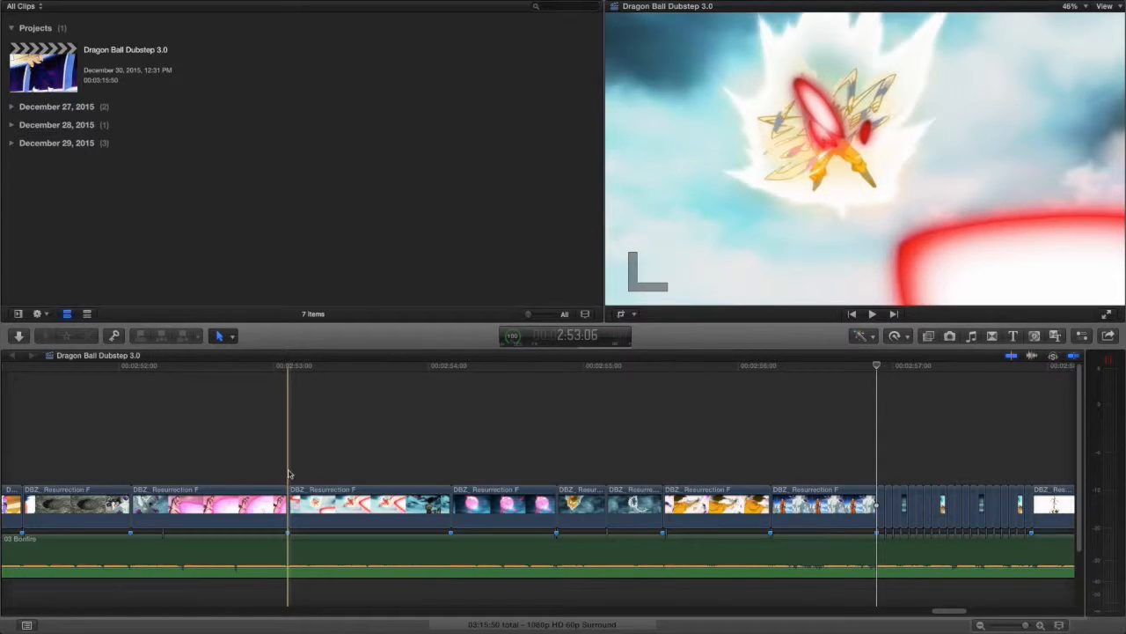
pyautogui.press('space')
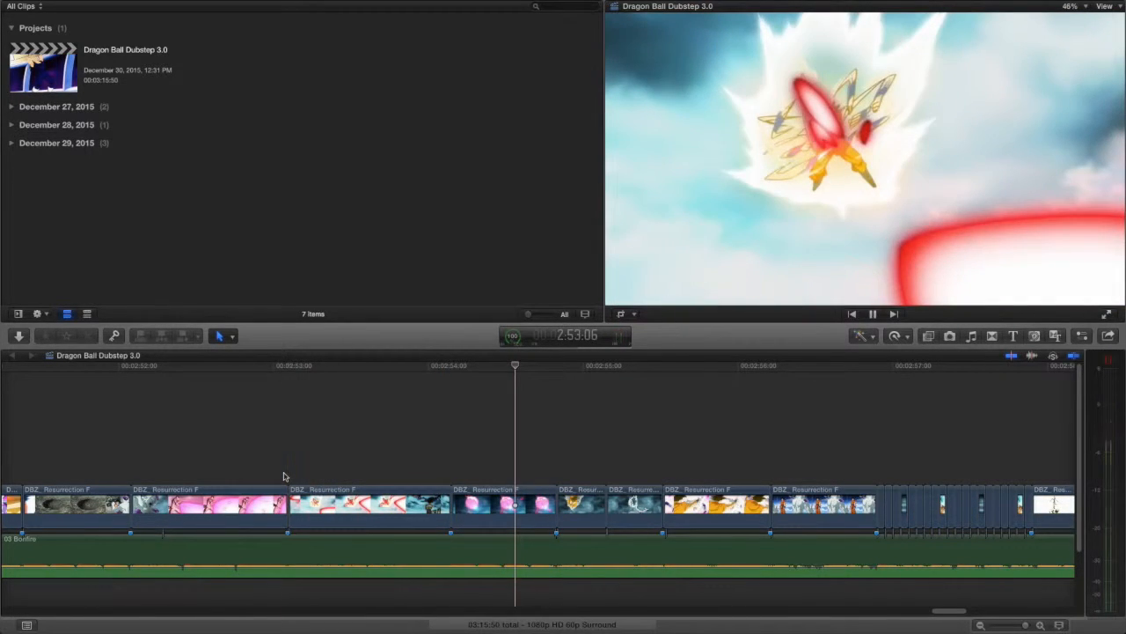
pyautogui.press('j')
pyautogui.press('l')
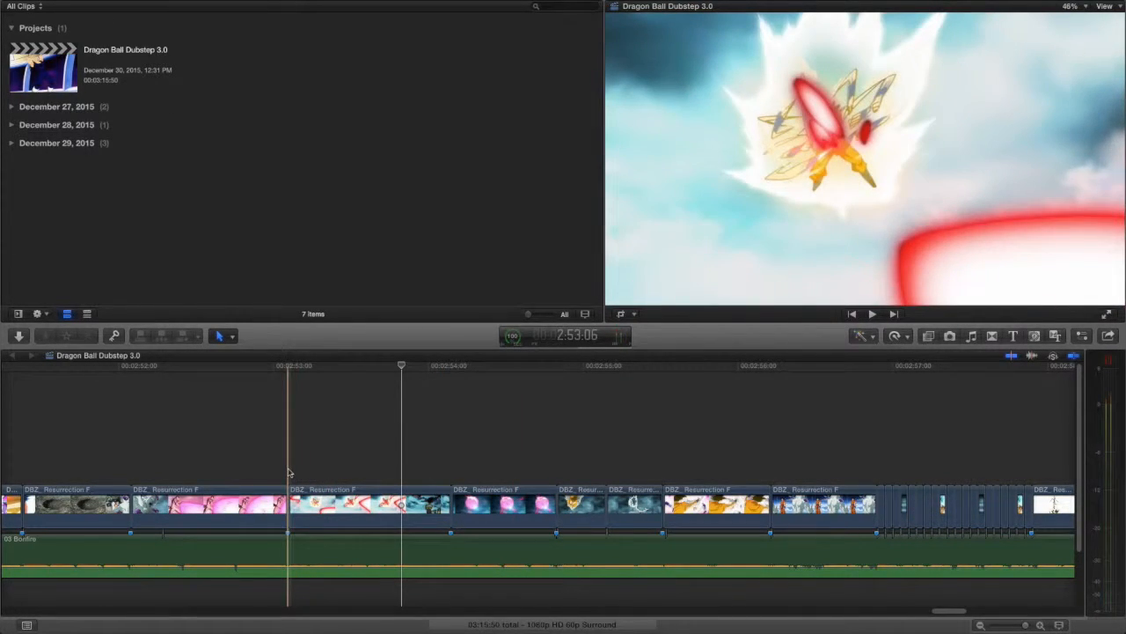
pyautogui.press('space')
pyautogui.press('space')
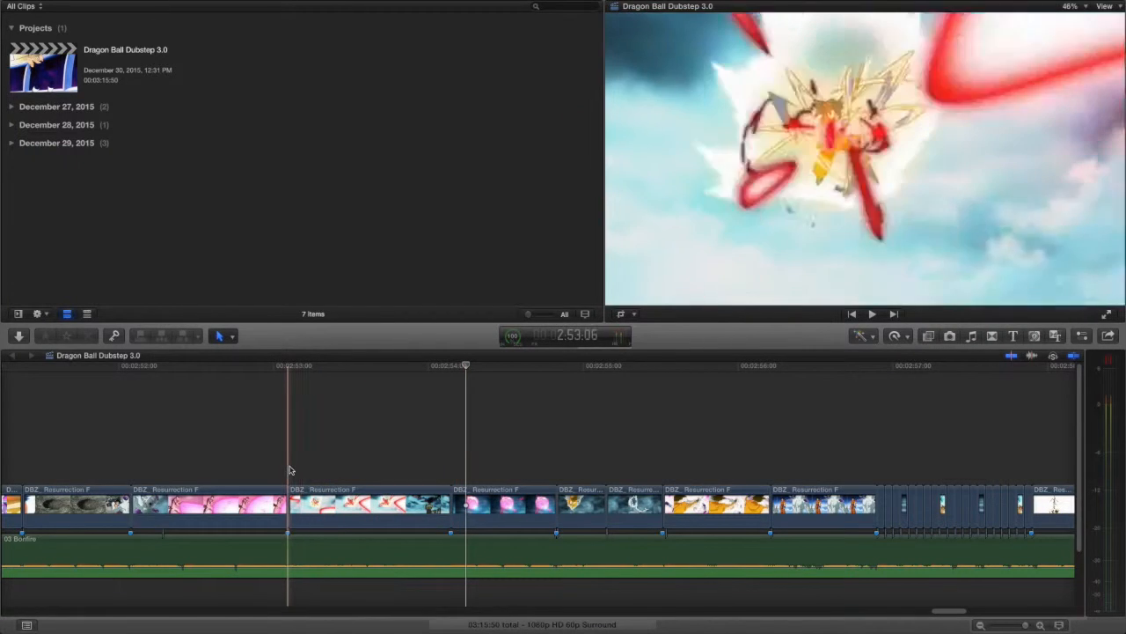
pyautogui.press('space')
pyautogui.press('space')
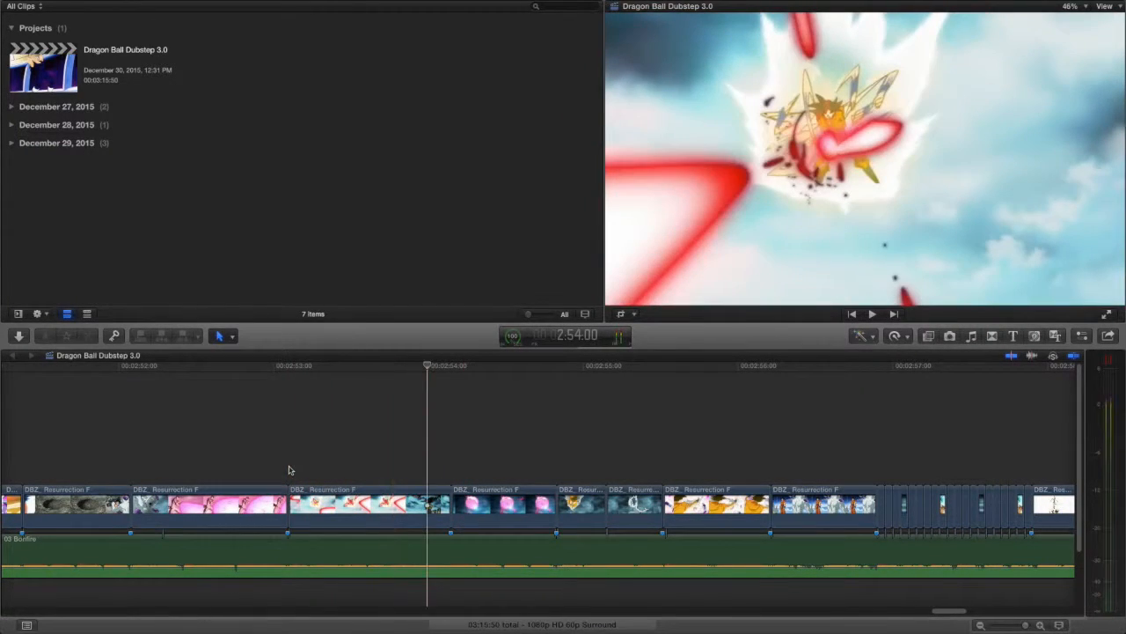
pyautogui.press('space')
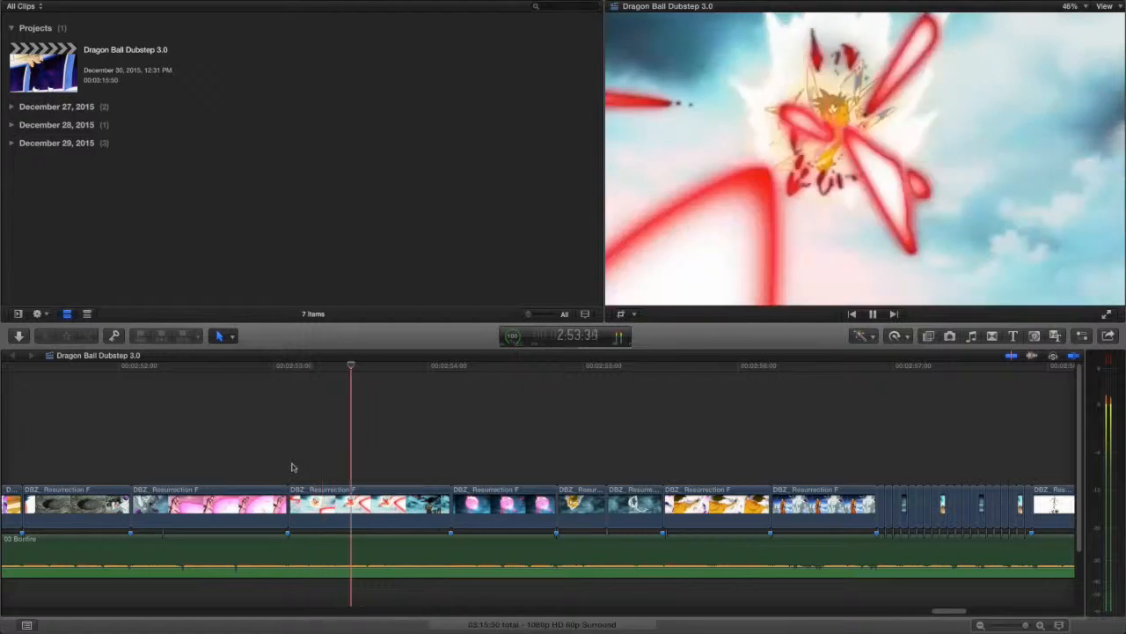
pyautogui.press('space')
# - Play the burst of alternating golden Frieza and blue-haired Goku clips from 2:56:54
pyautogui.hscroll(5, 545, 451)
pyautogui.hscroll(3, 545, 450)
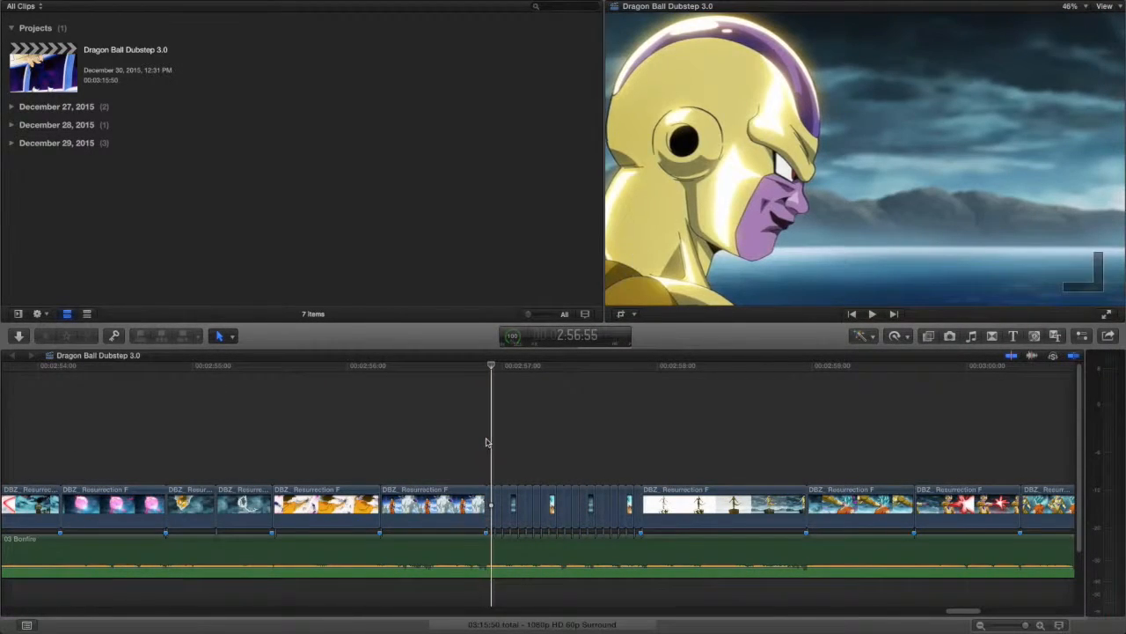
pyautogui.press('space')
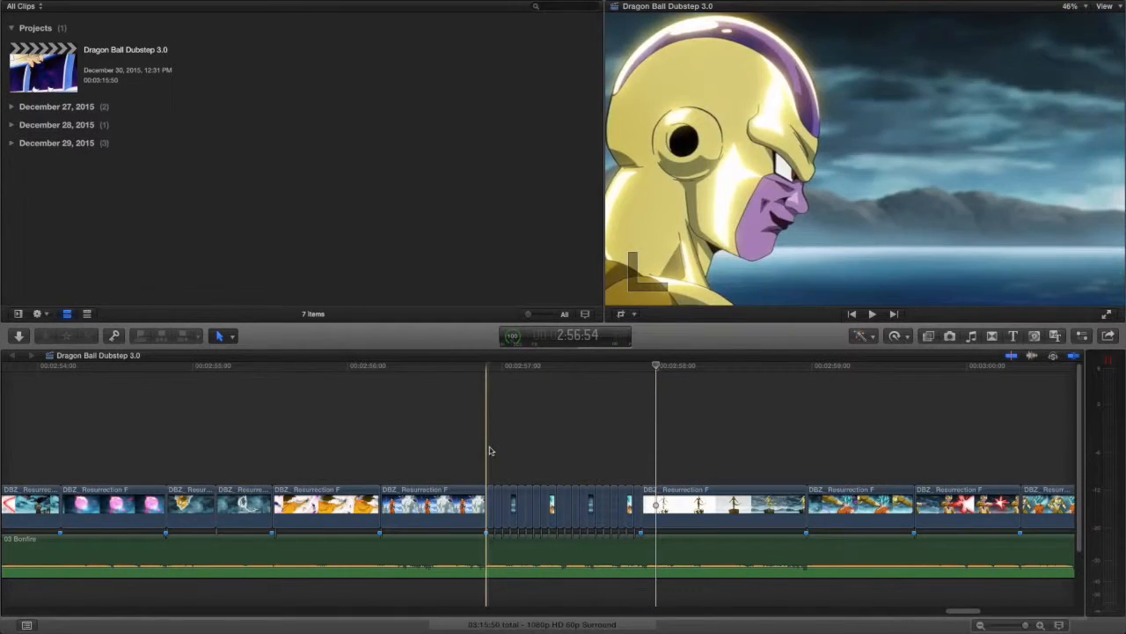
pyautogui.press('space')
# - Survey the remaining Resurrection F clips up to the Dantaku logo clip, placing the playhead at 3:05:31
pyautogui.hscroll(6, 494, 453)
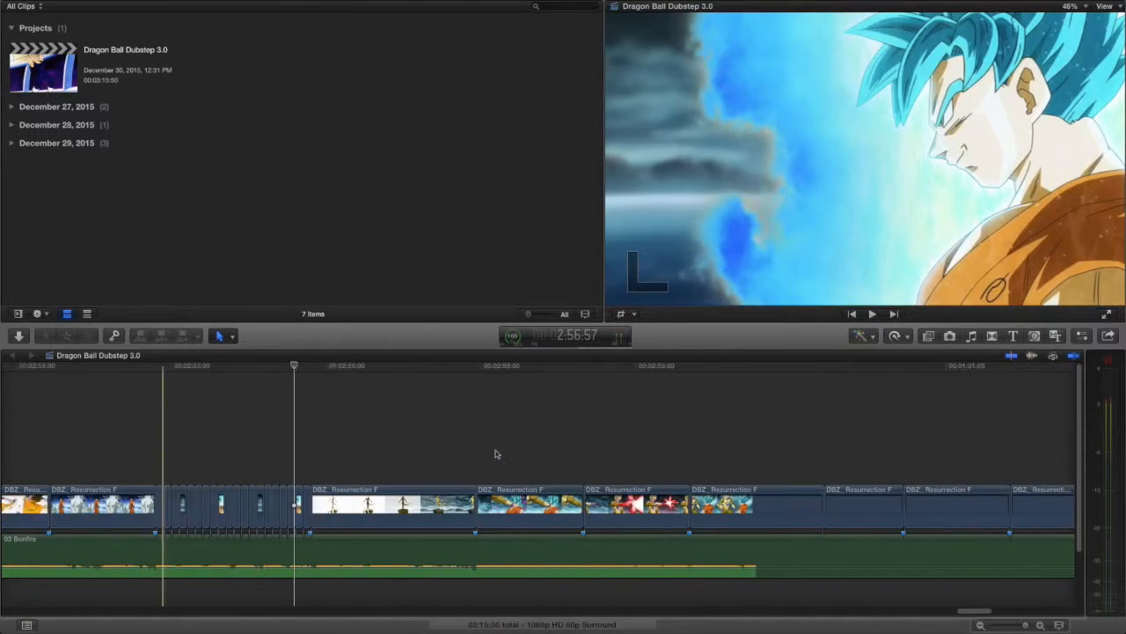
pyautogui.click(982, 625)
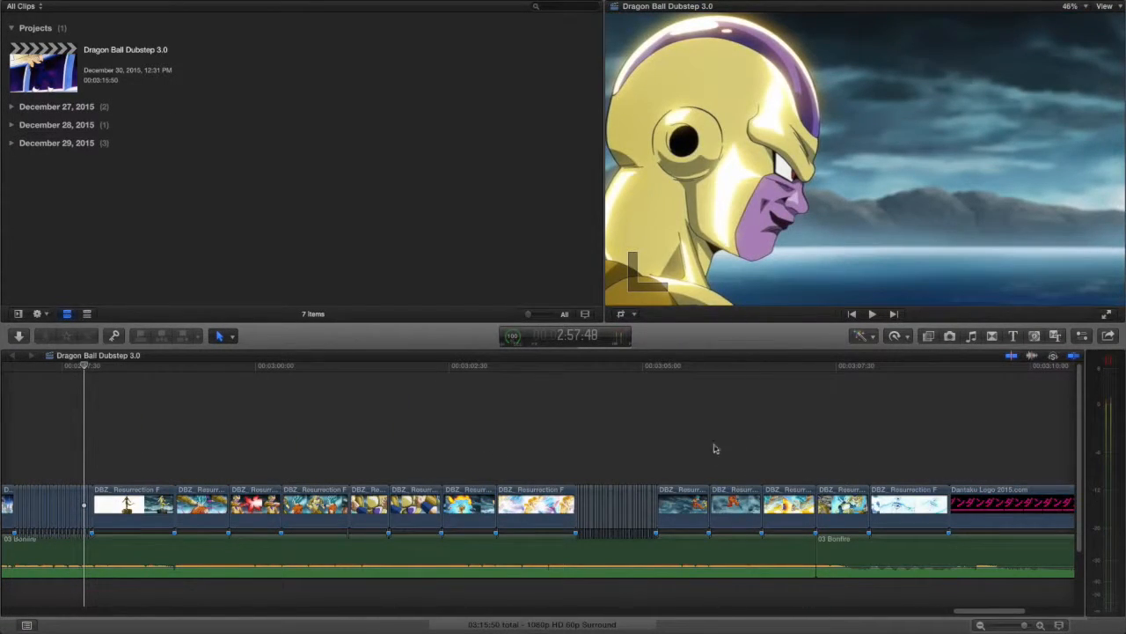
pyautogui.click(682, 432)
pyautogui.hscroll(5, 877, 453)
pyautogui.hscroll(-3, 578, 434)
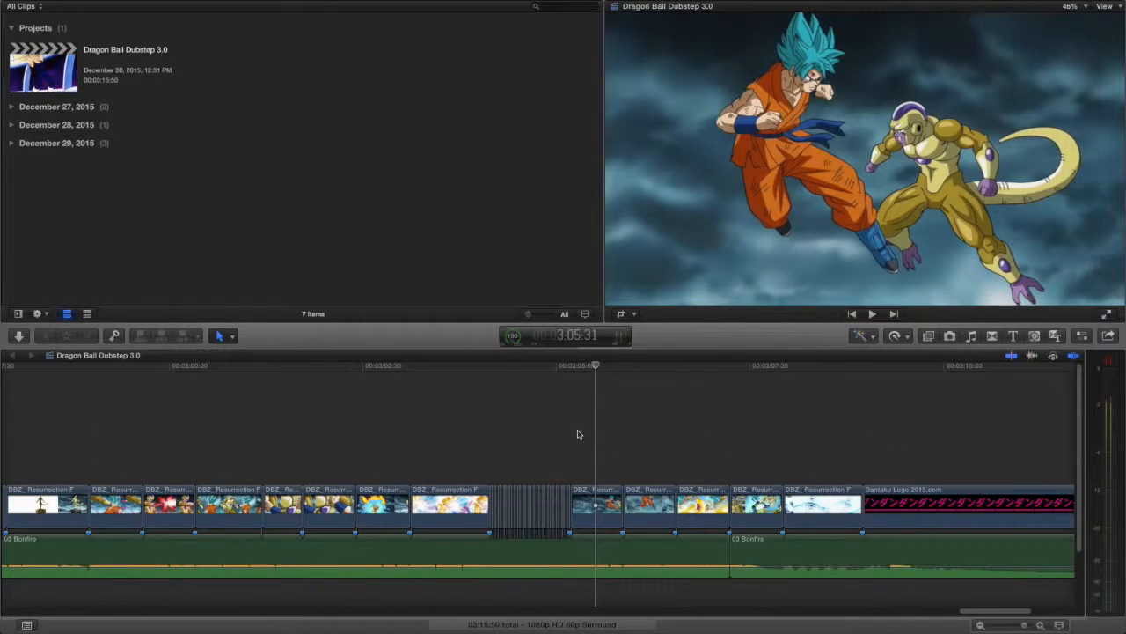
# - Examine the burst of alternating clips starting at 3:04:09 frame by frame with the timeline enlarged
pyautogui.hscroll(-3, 578, 434)
pyautogui.click(669, 430)
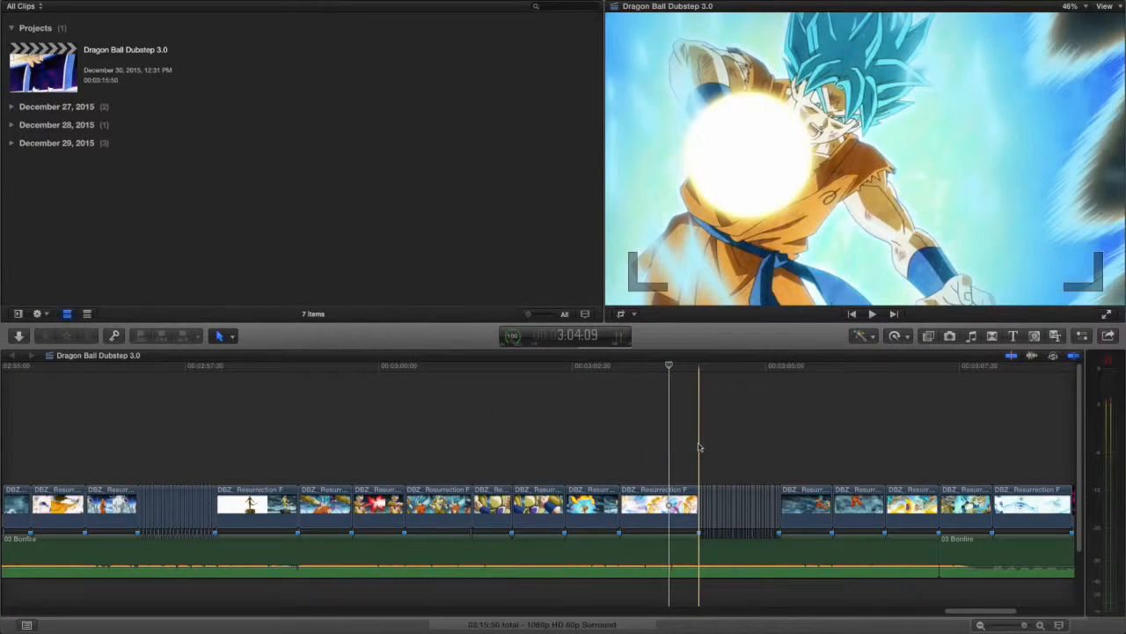
pyautogui.click(1041, 627)
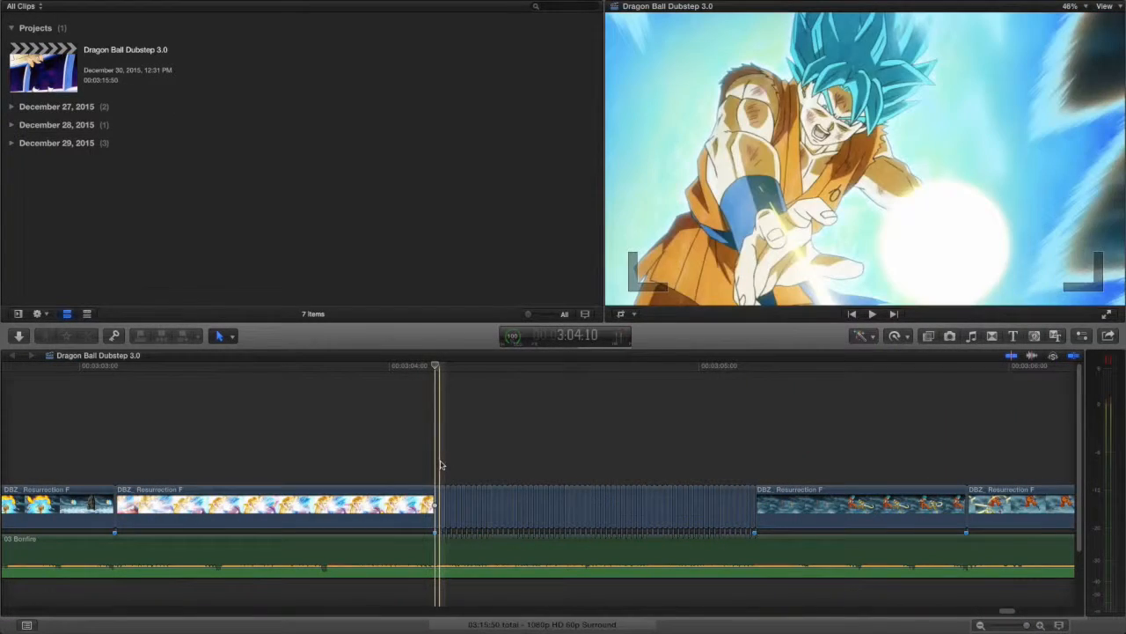
pyautogui.press('Right')
pyautogui.press('Left')
pyautogui.press('Right')
pyautogui.press('Left')
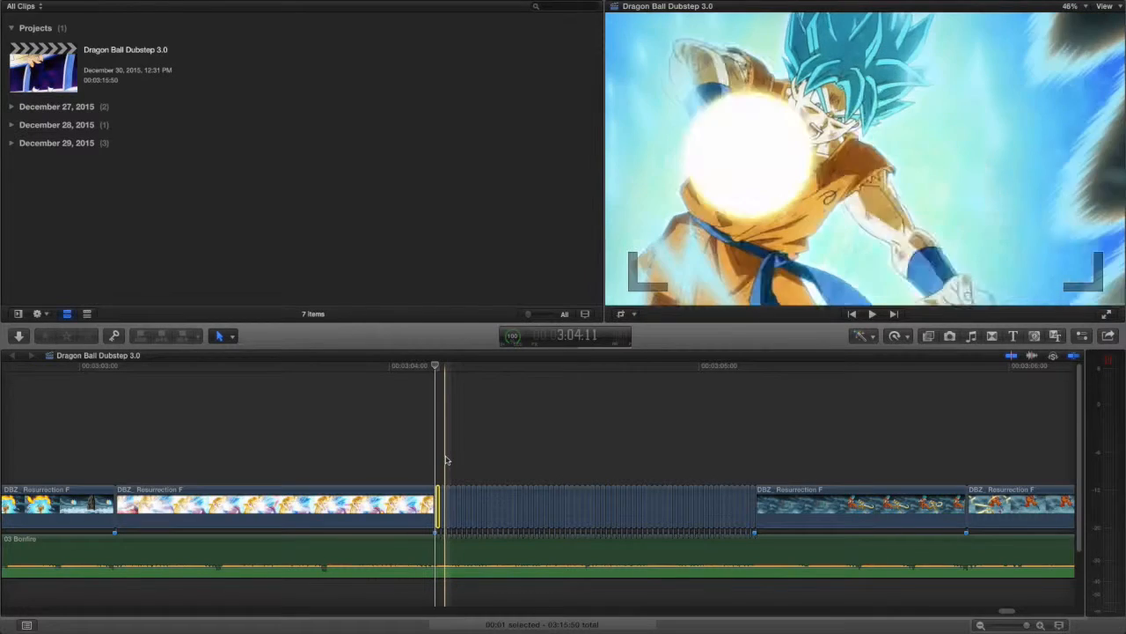
# - Try out a 43-frame Goku energy-ball clip above the burst near 3:04, play it, and delete it
pyautogui.click(451, 460)
pyautogui.moveTo(588, 447); pyautogui.dragTo(666, 444)
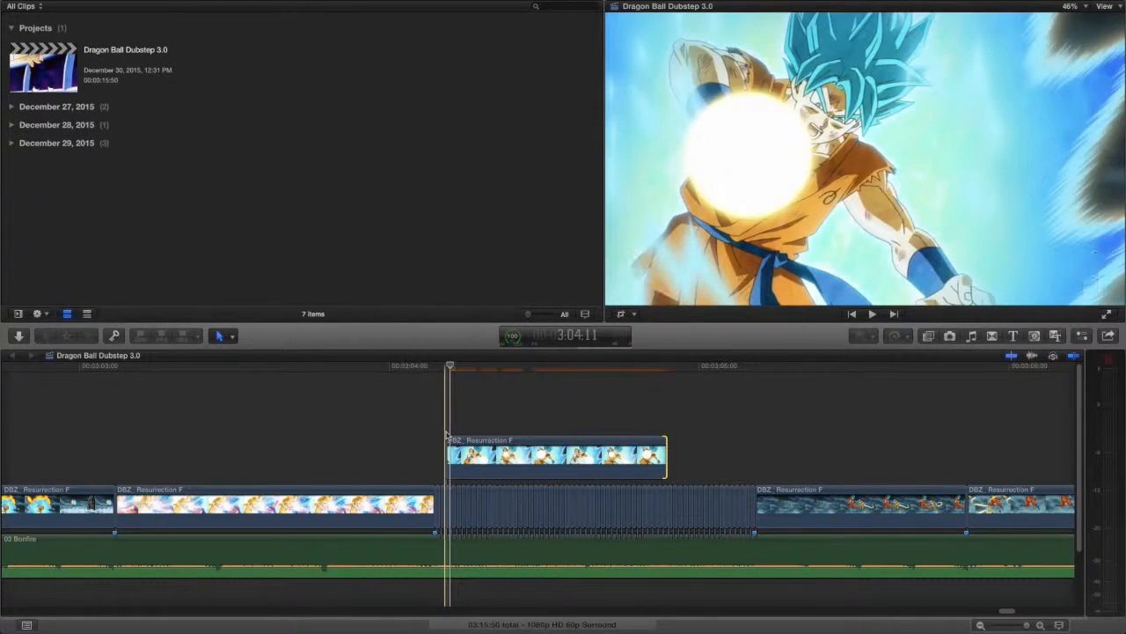
pyautogui.press('space')
pyautogui.press('space')
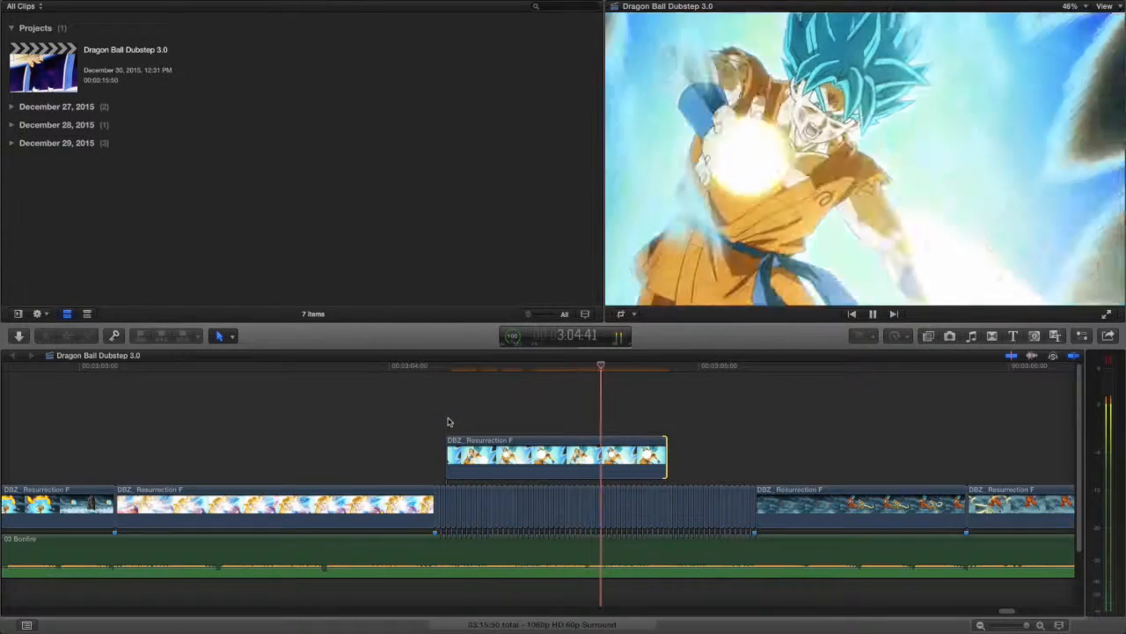
pyautogui.press('space')
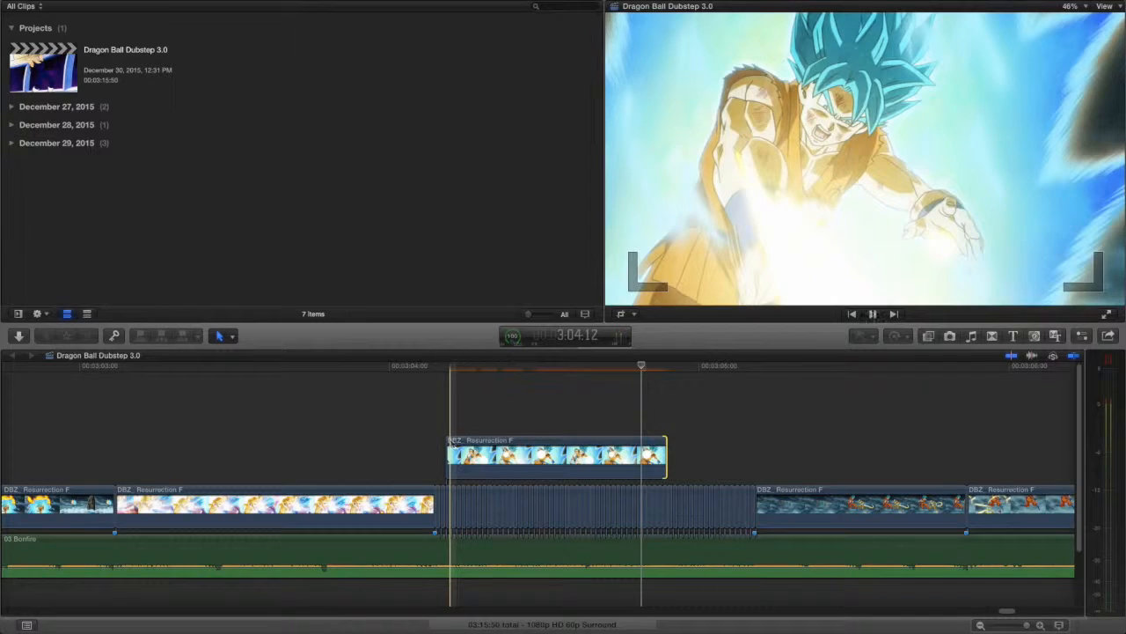
pyautogui.press('space')
pyautogui.press('space')
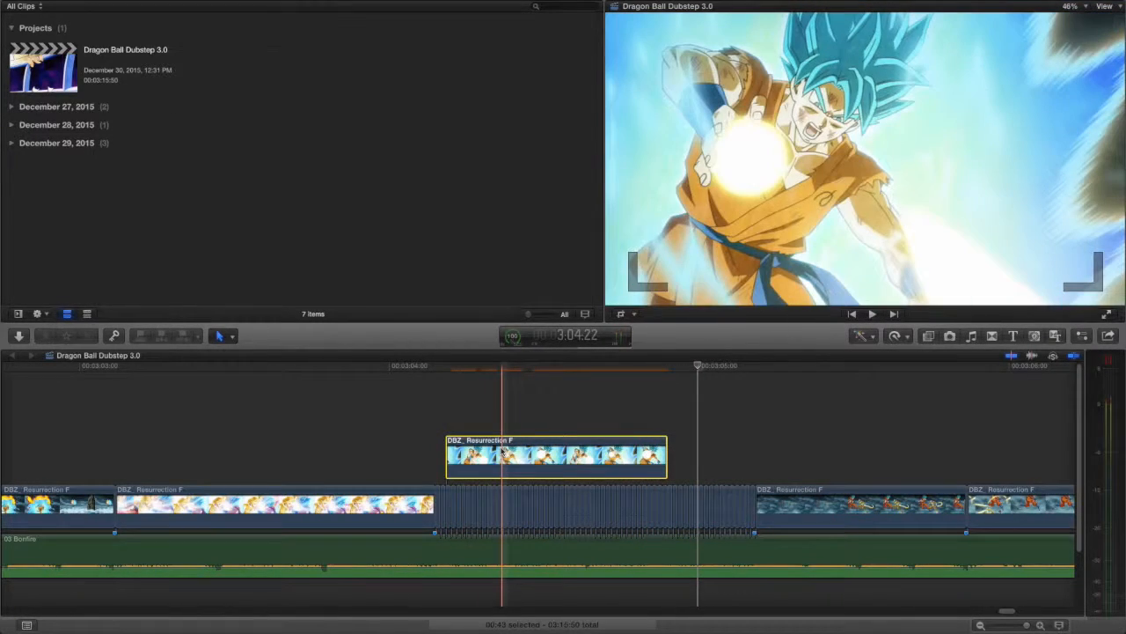
pyautogui.press('Delete')
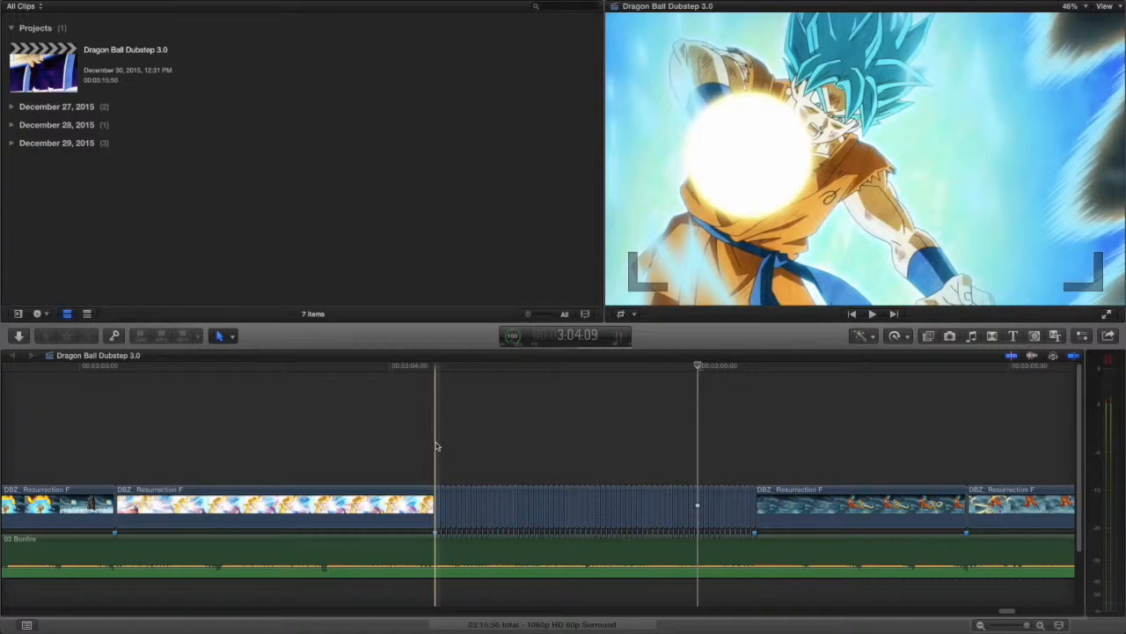
# - Replay the alternating Goku burst several times from its start at 3:04:09 to demonstrate its flicker effect
pyautogui.click(436, 446)
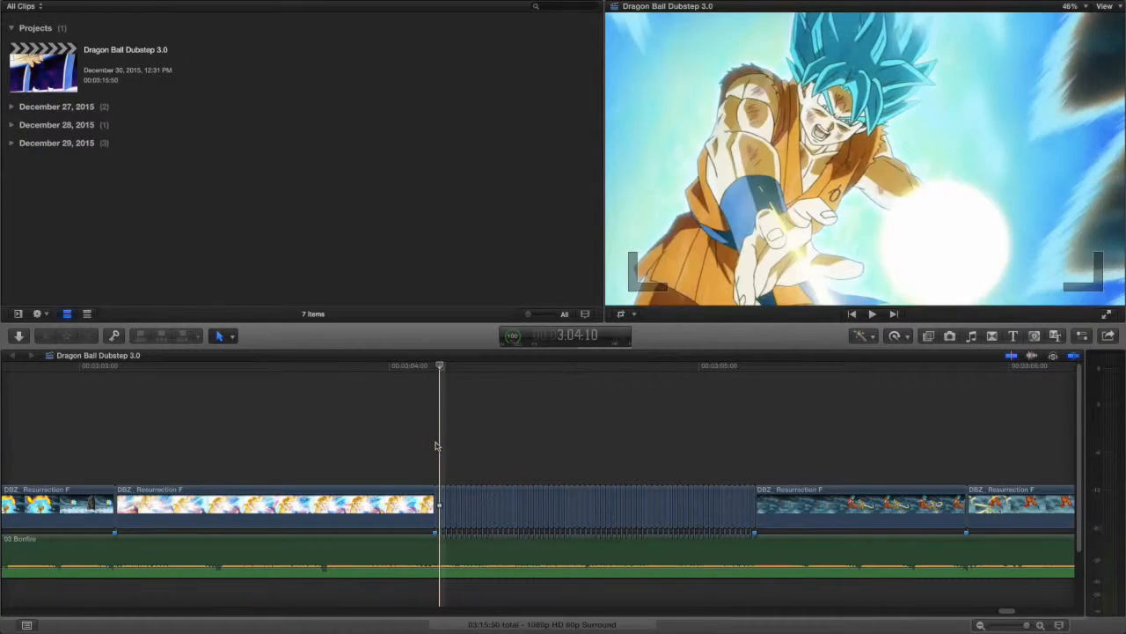
pyautogui.press('space')
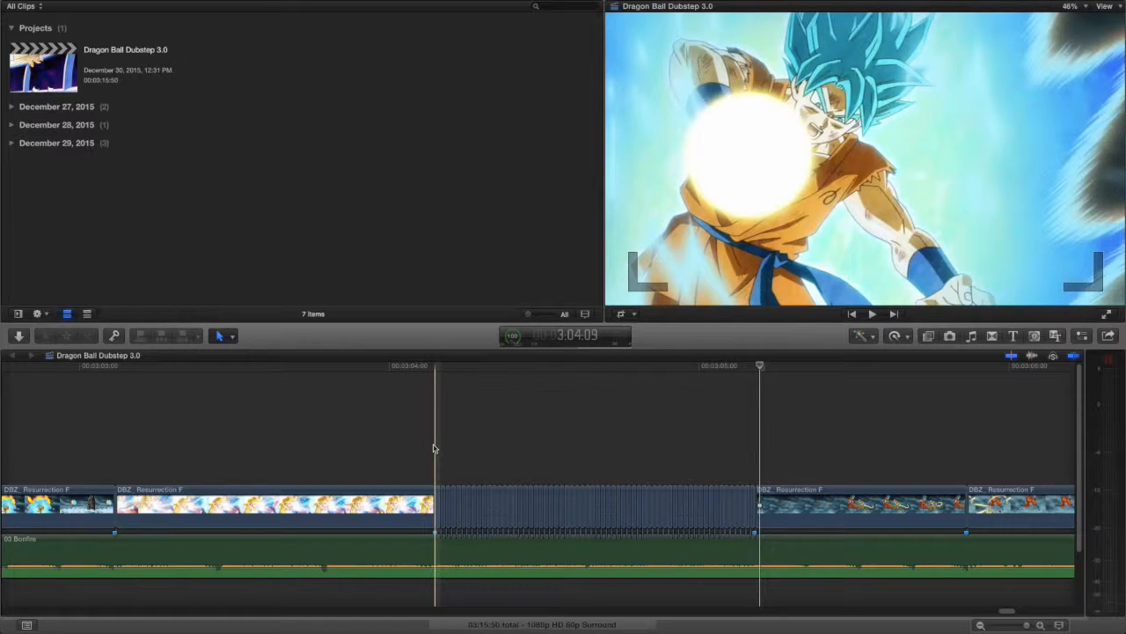
pyautogui.press('space')
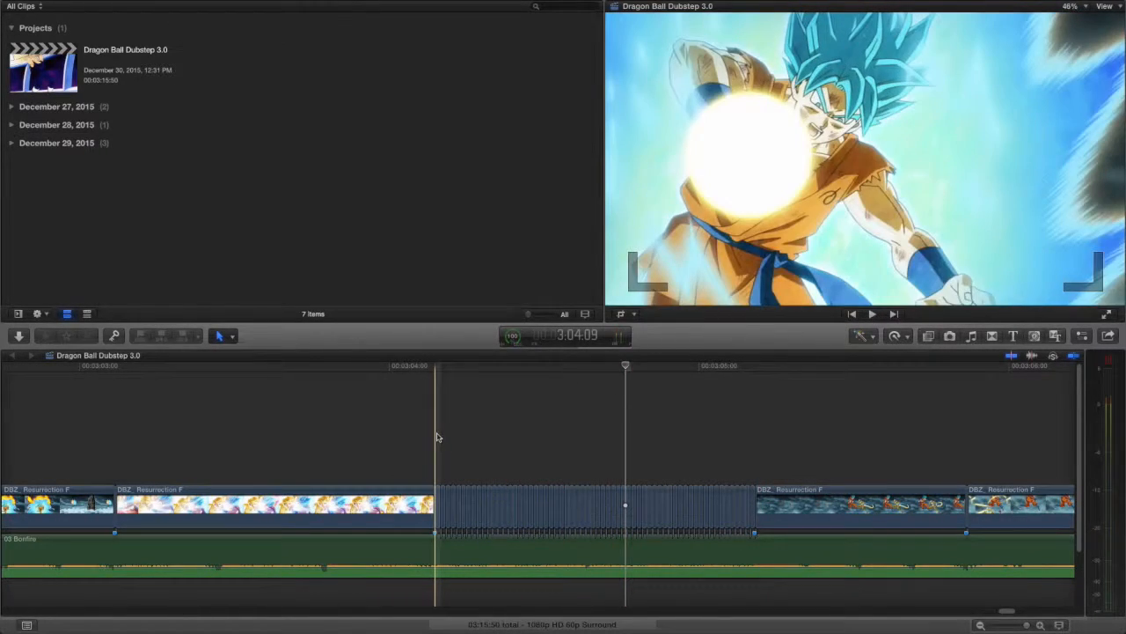
pyautogui.press('space')
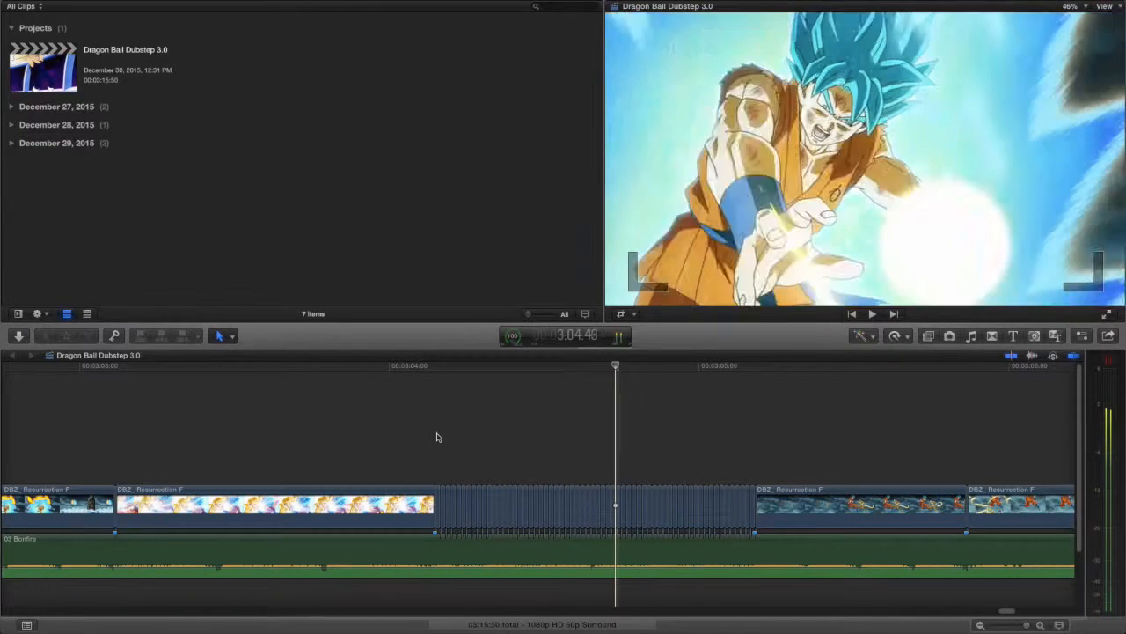
pyautogui.press('space')
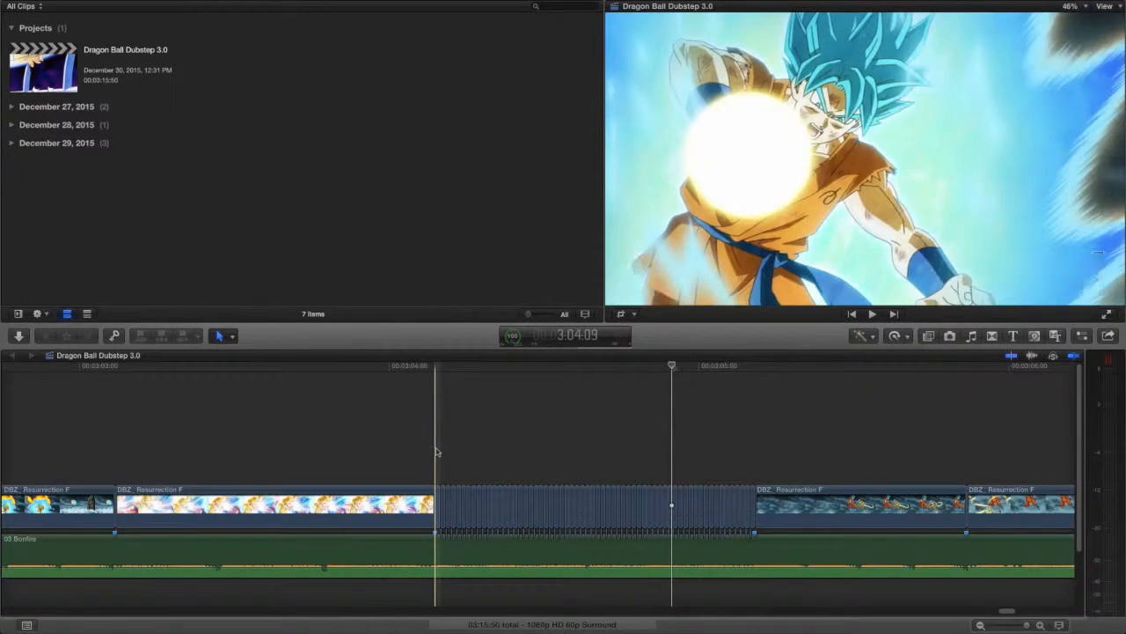
pyautogui.press('space')
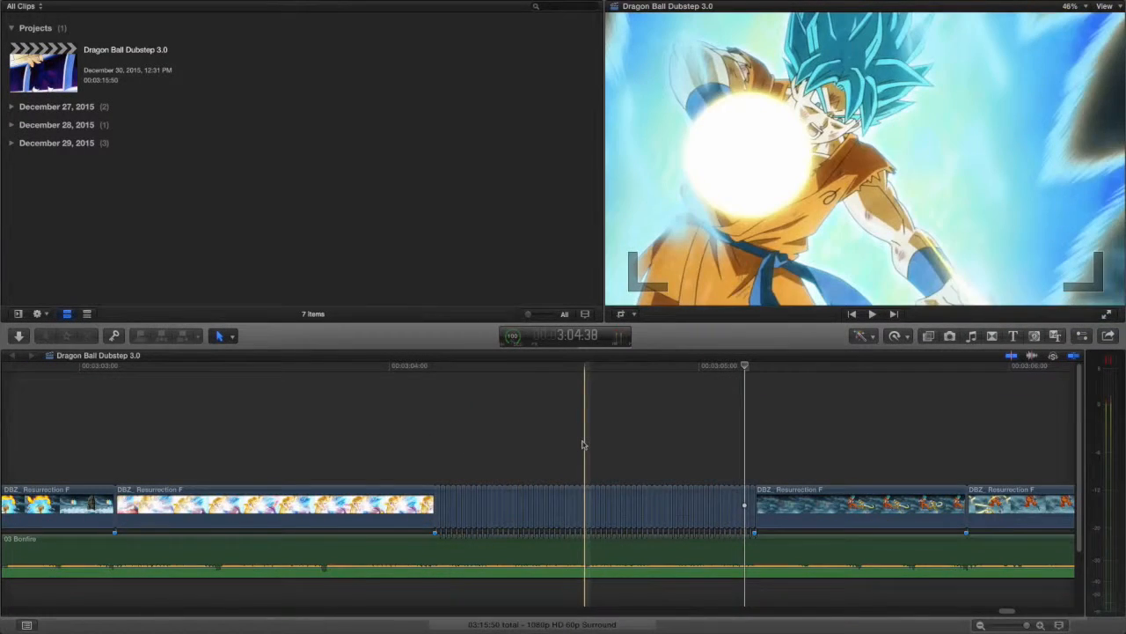
# - Try extending the main Bonfire audio past 3:07:15 without the ending clips, and undo the change
pyautogui.hscroll(5, 583, 430)
pyautogui.click(979, 625)
pyautogui.click(980, 625)
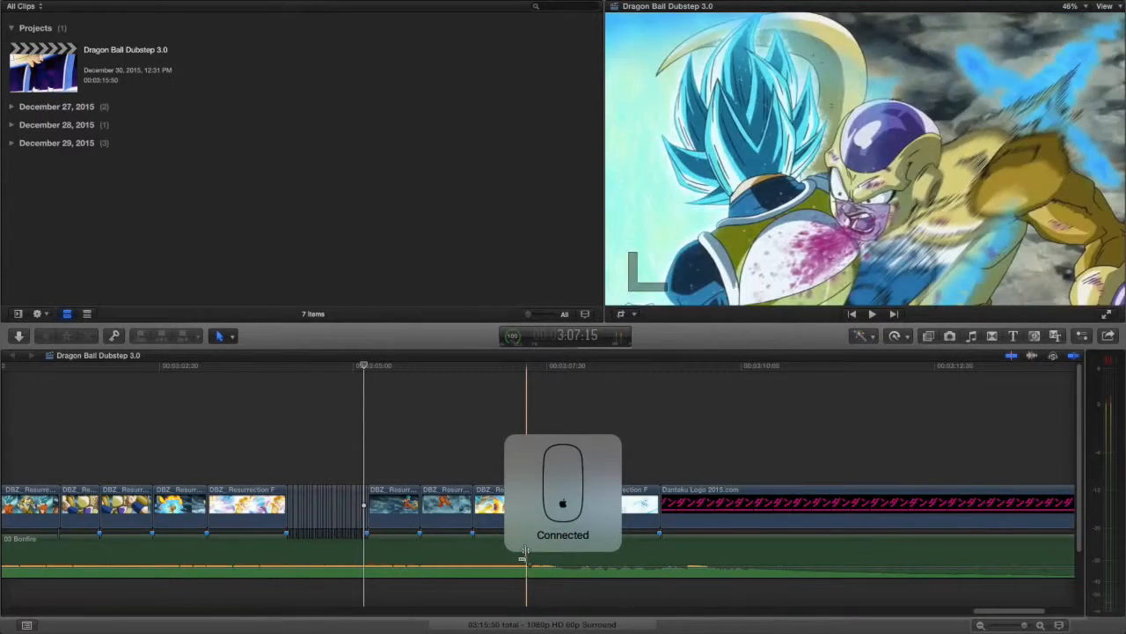
pyautogui.moveTo(602, 550); pyautogui.dragTo(835, 539)
pyautogui.hscroll(-10, 614, 502)
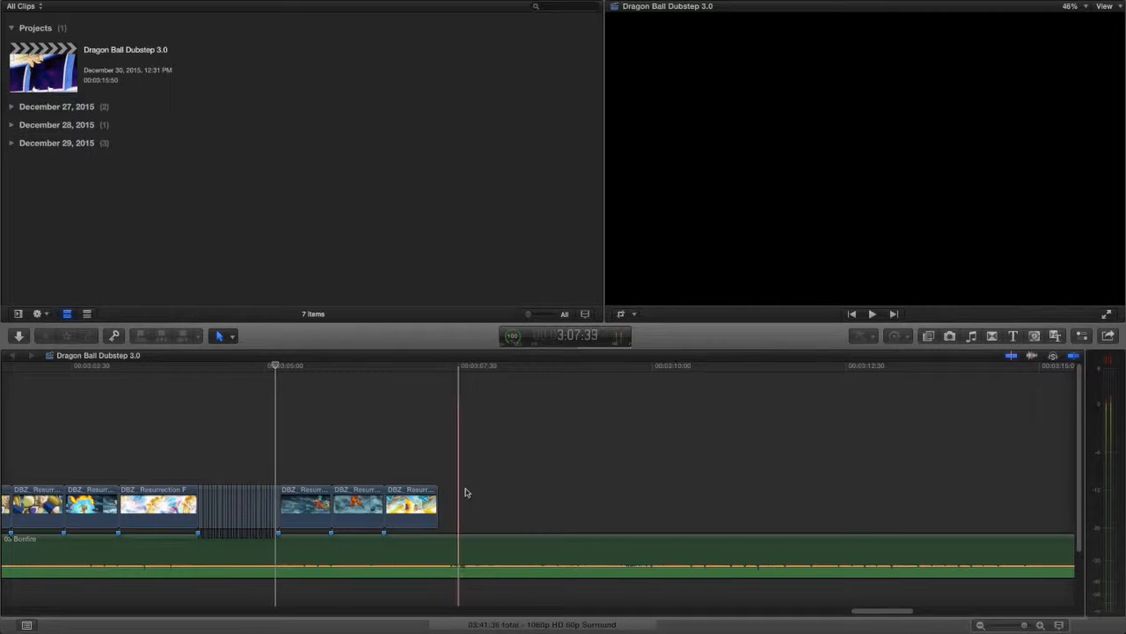
pyautogui.hscroll(5, 444, 504)
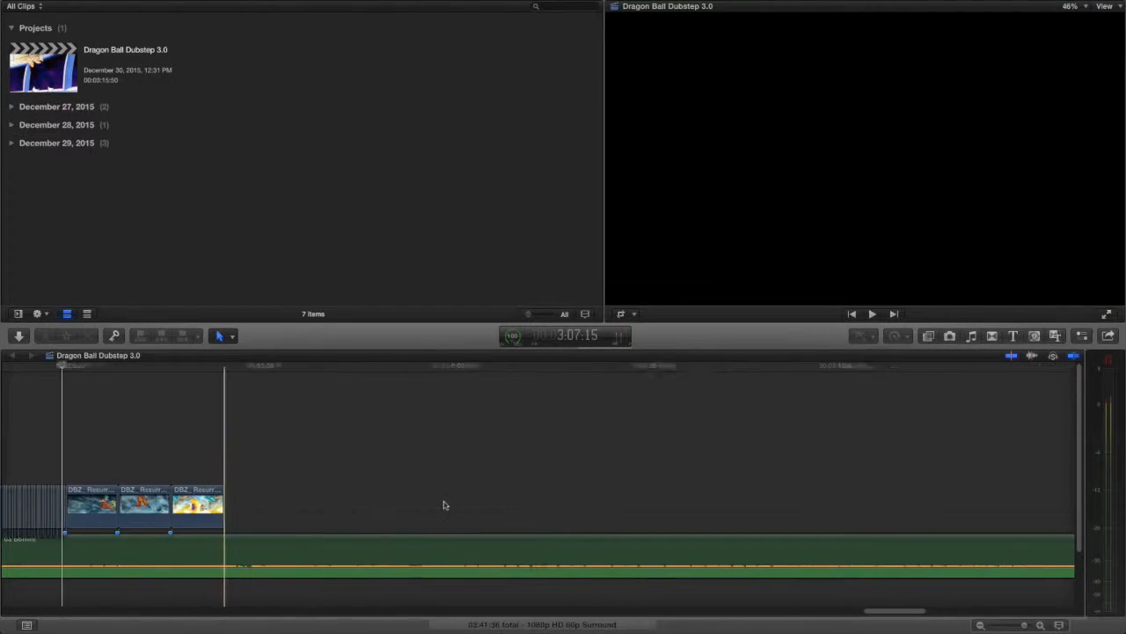
pyautogui.hscroll(-7, 444, 504)
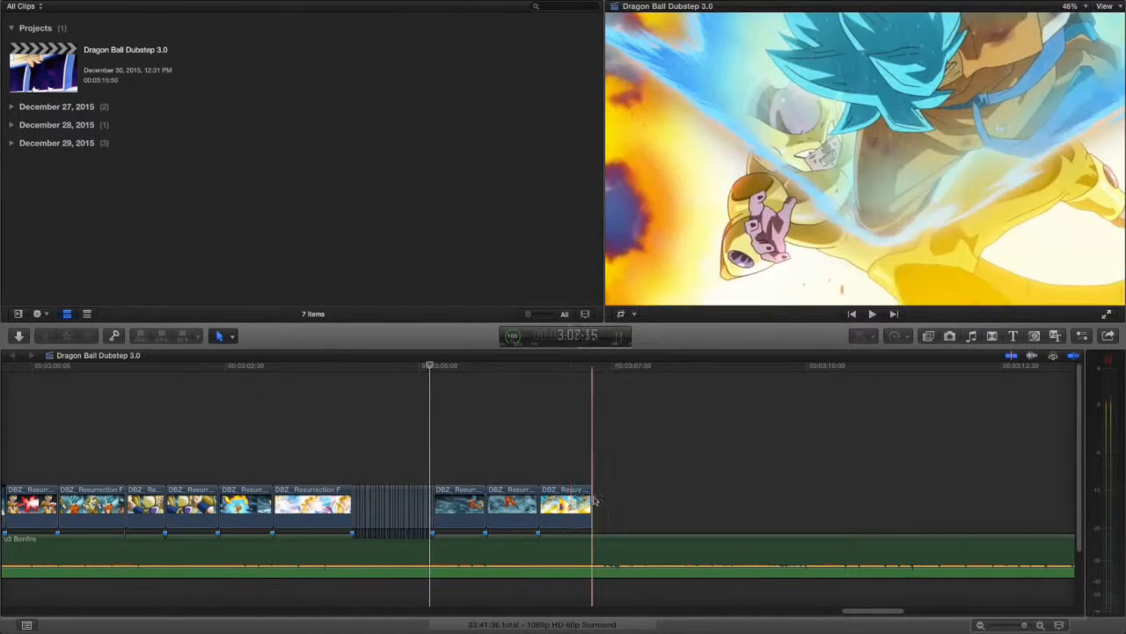
pyautogui.press('super+z')
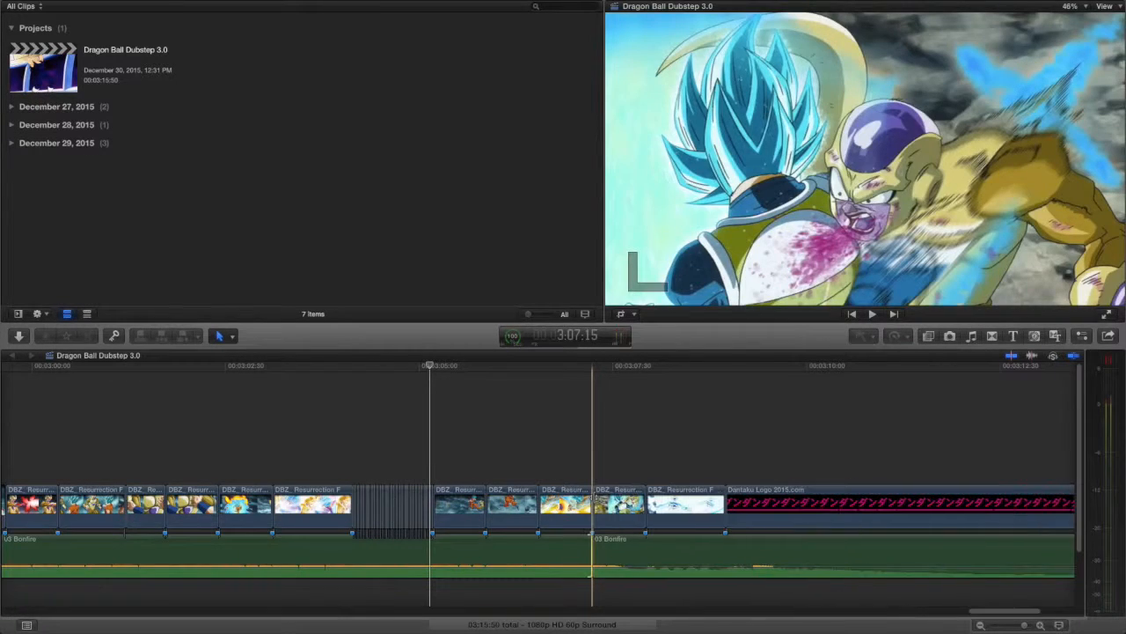
# - Play the separate closing Bonfire segment from 3:07:15 into the Dantaku logo clip to check the music's ending
pyautogui.click(667, 452)
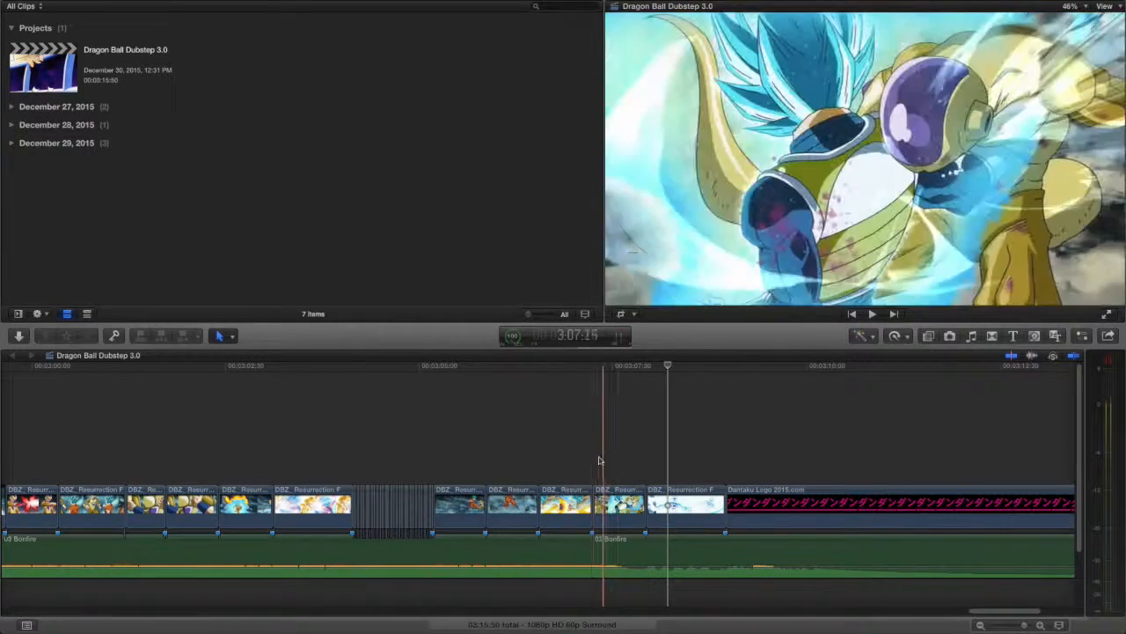
pyautogui.click(600, 548)
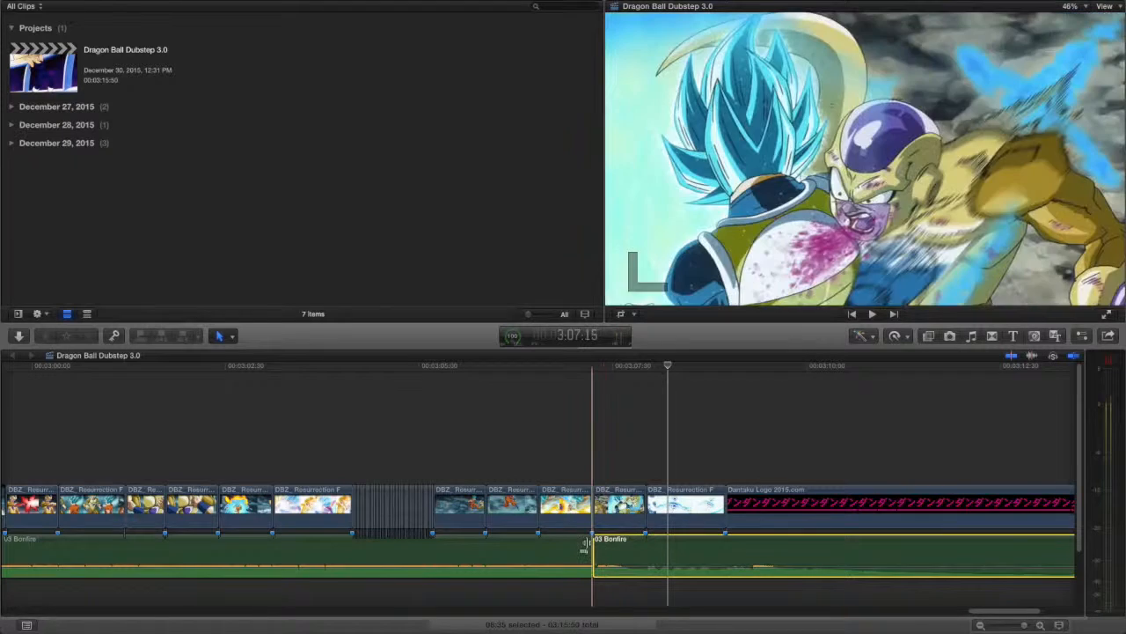
pyautogui.press('space')
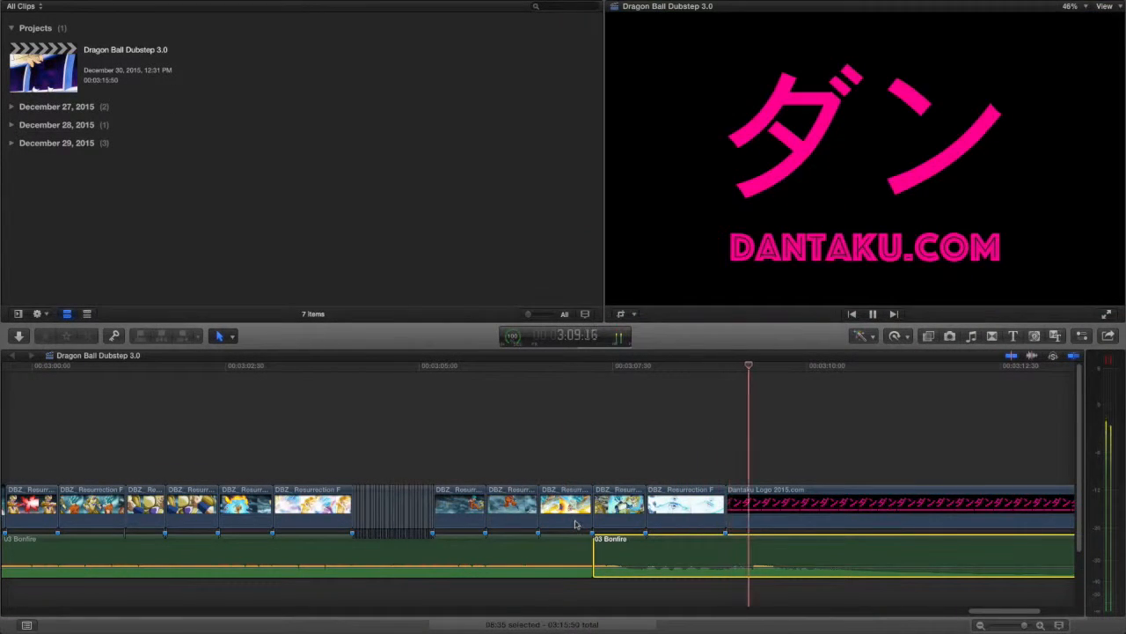
pyautogui.press('space')
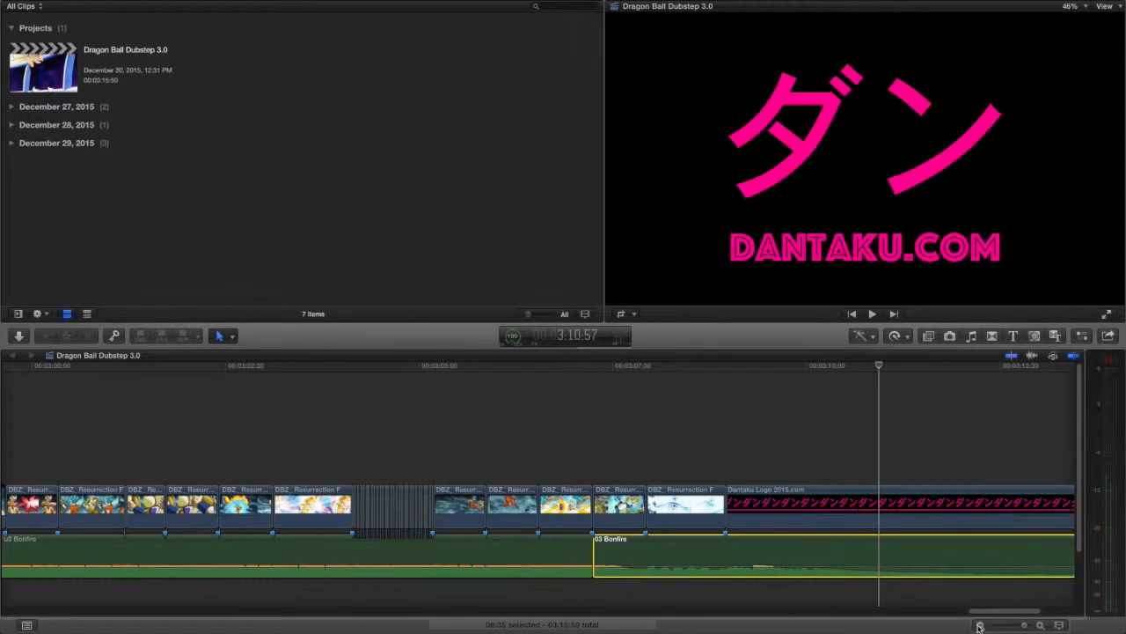
# - Survey the full Dragon Ball Dubstep 3.0 timeline from its first clip to the Dantaku logo
pyautogui.click(979, 625)
pyautogui.click(979, 625)
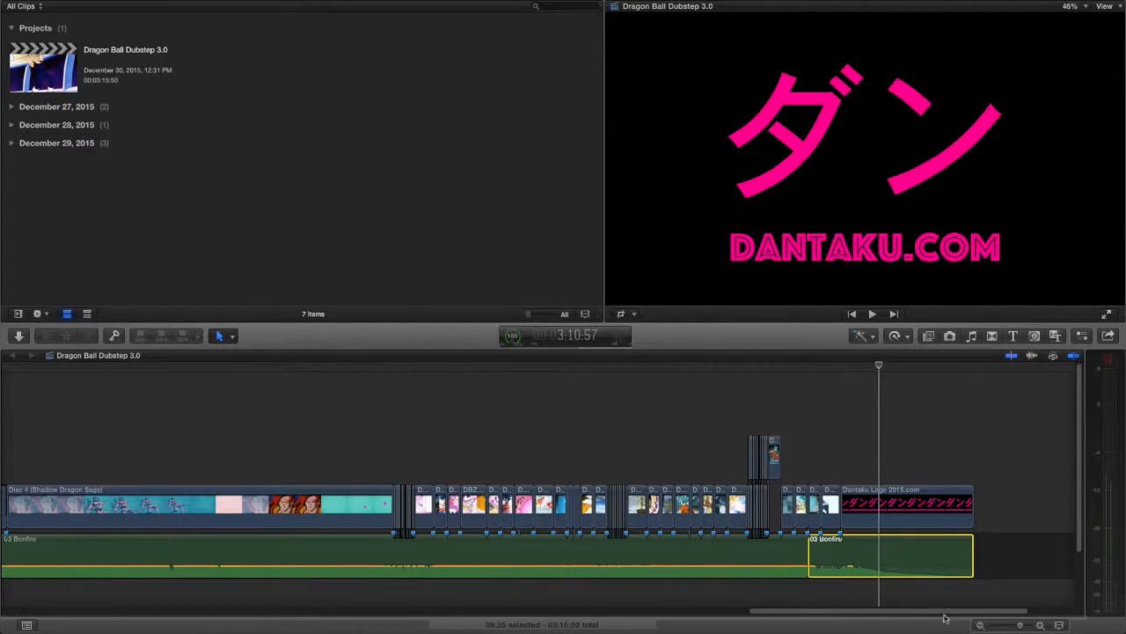
pyautogui.press('super+minus')
pyautogui.press('super+minus')
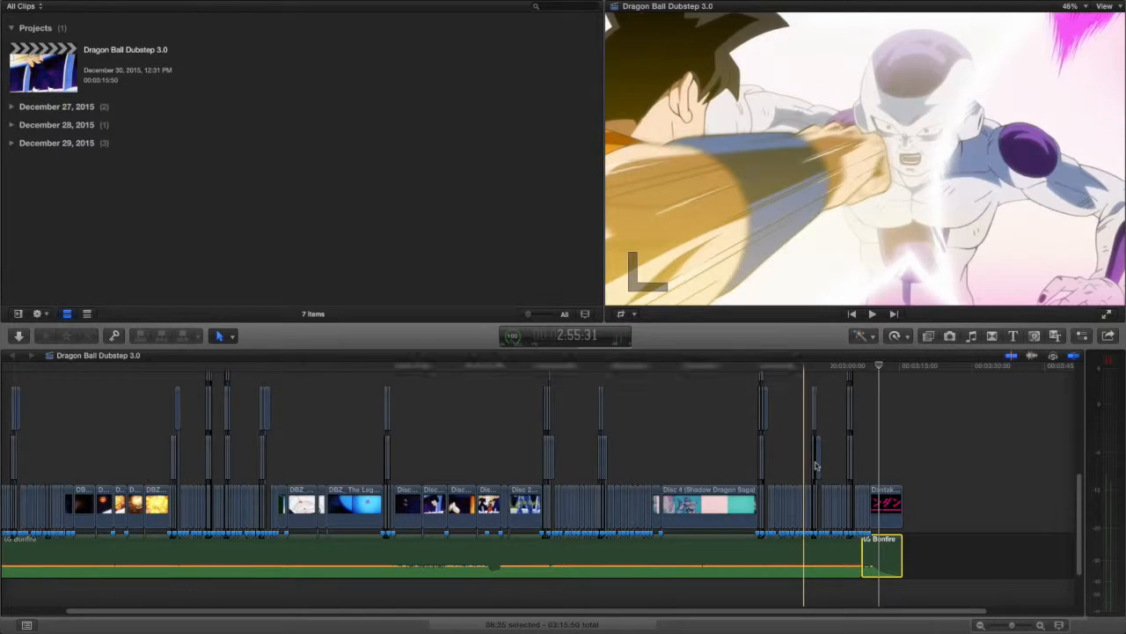
pyautogui.hscroll(-3, 948, 486)
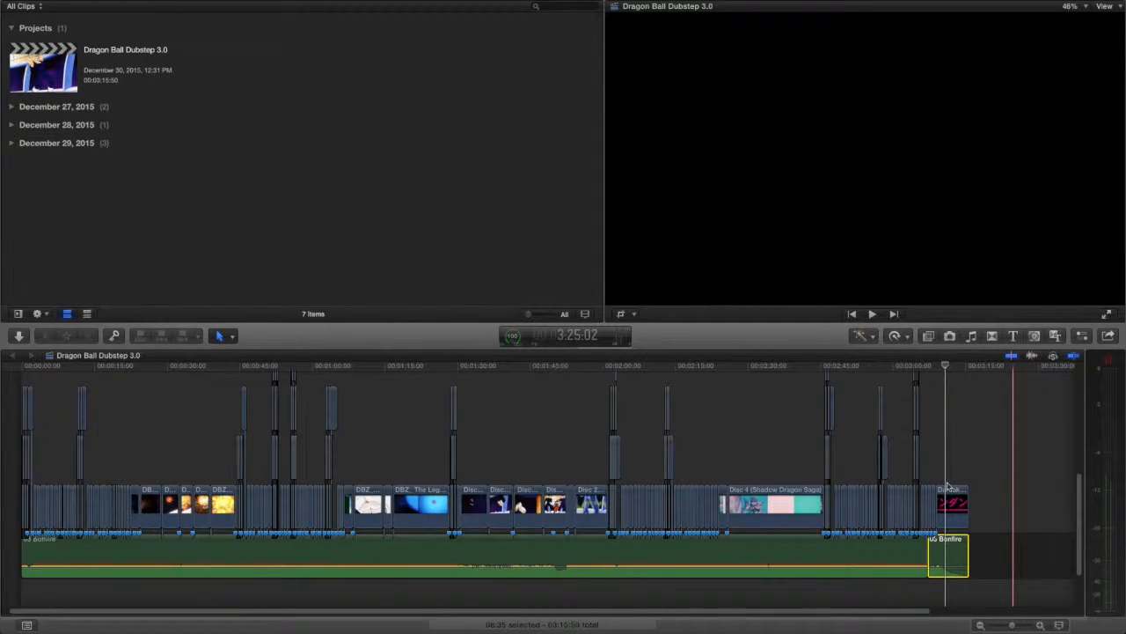